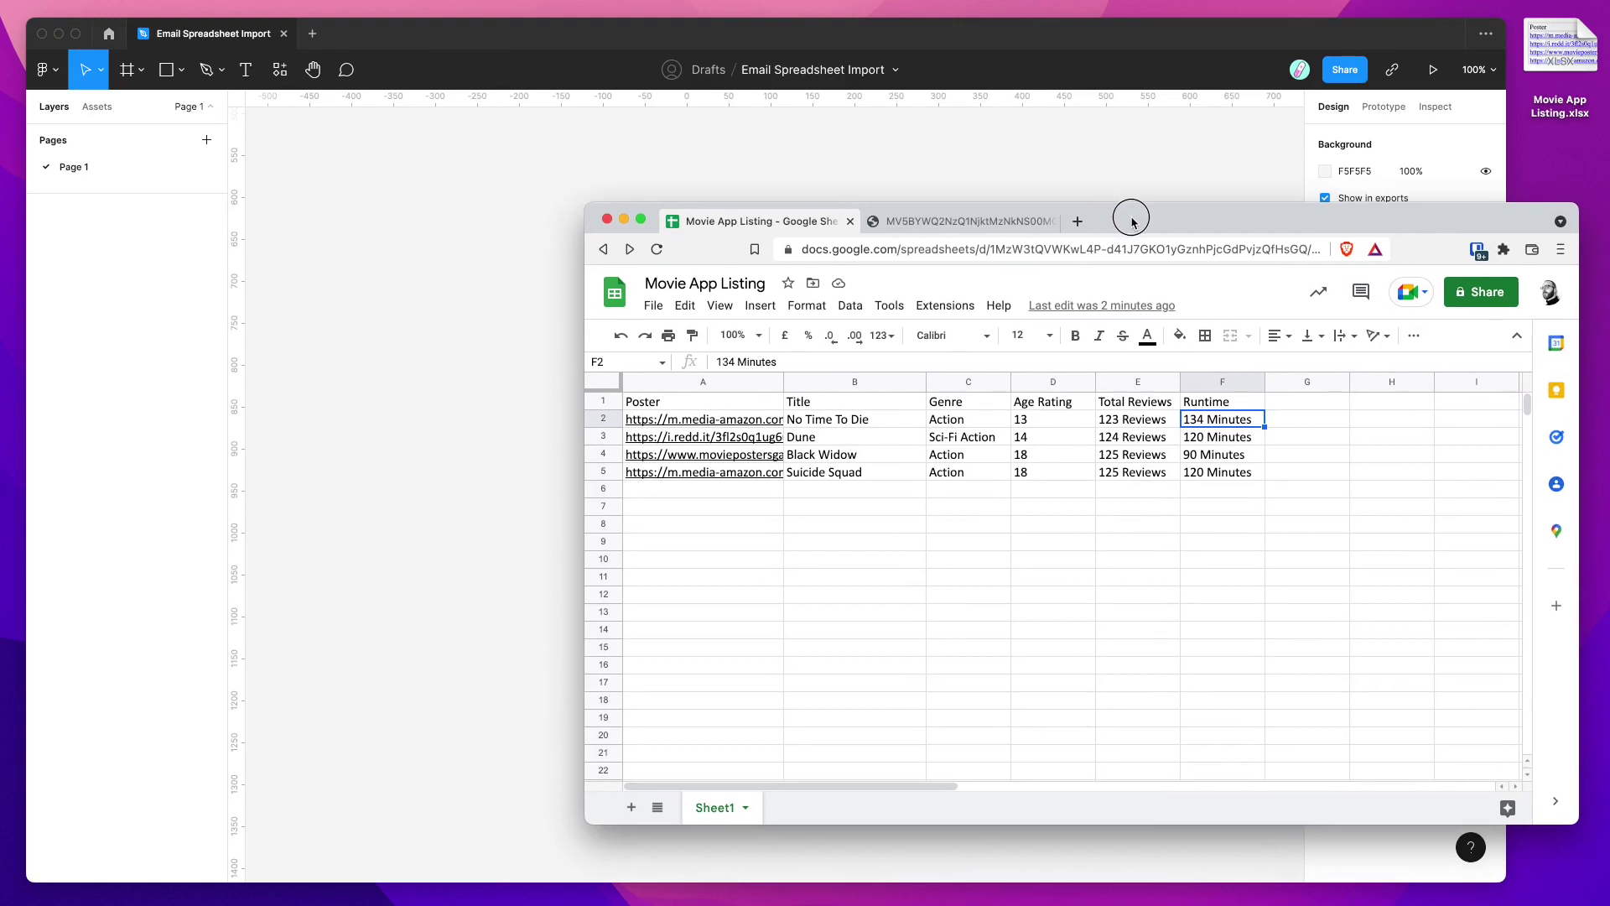
Look over the four-film Movie App Listing sheet, then bring the Email Spreadsheet Import Figma file forward.
click(482, 239)
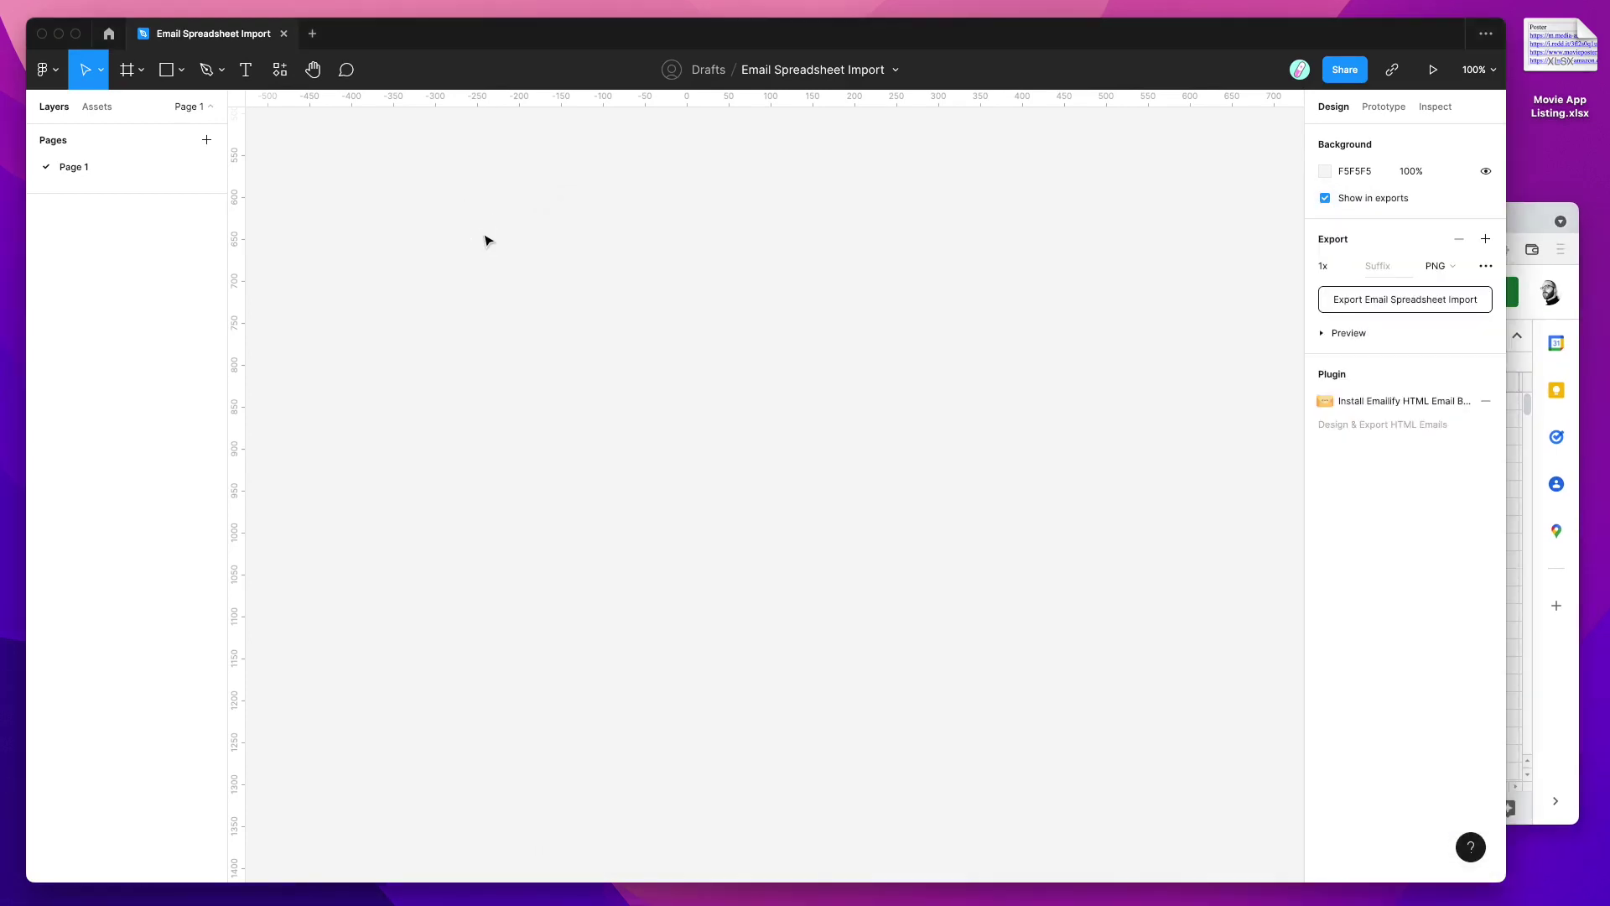
Install the Emailify HTML Email Builder plugin from its More options menu in the plugin browser.
click(280, 70)
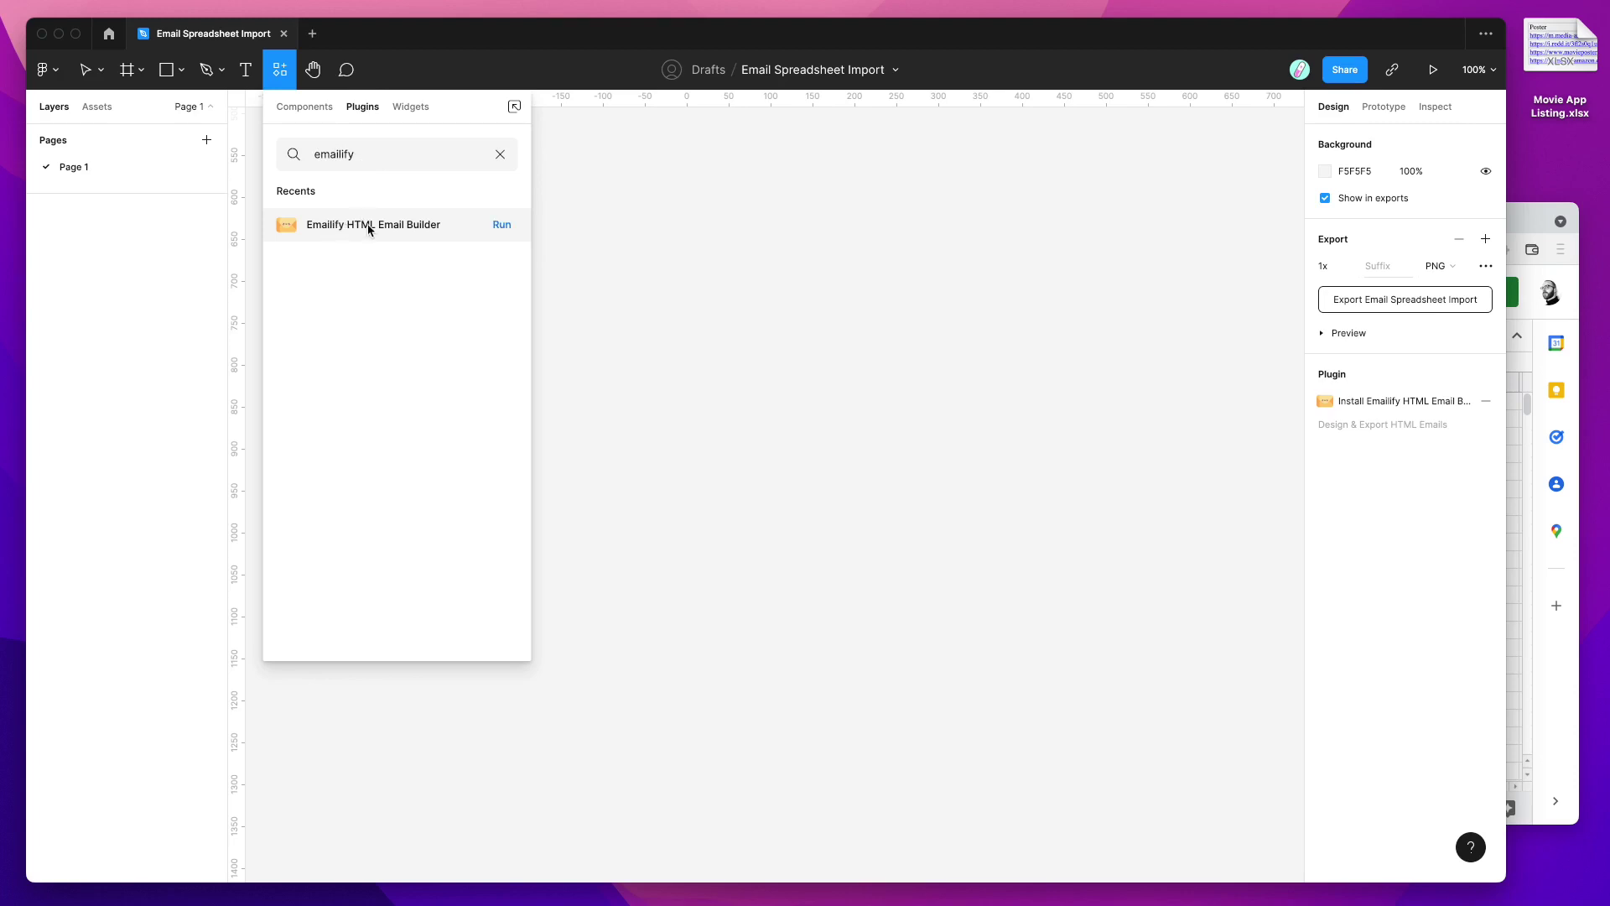
click(335, 229)
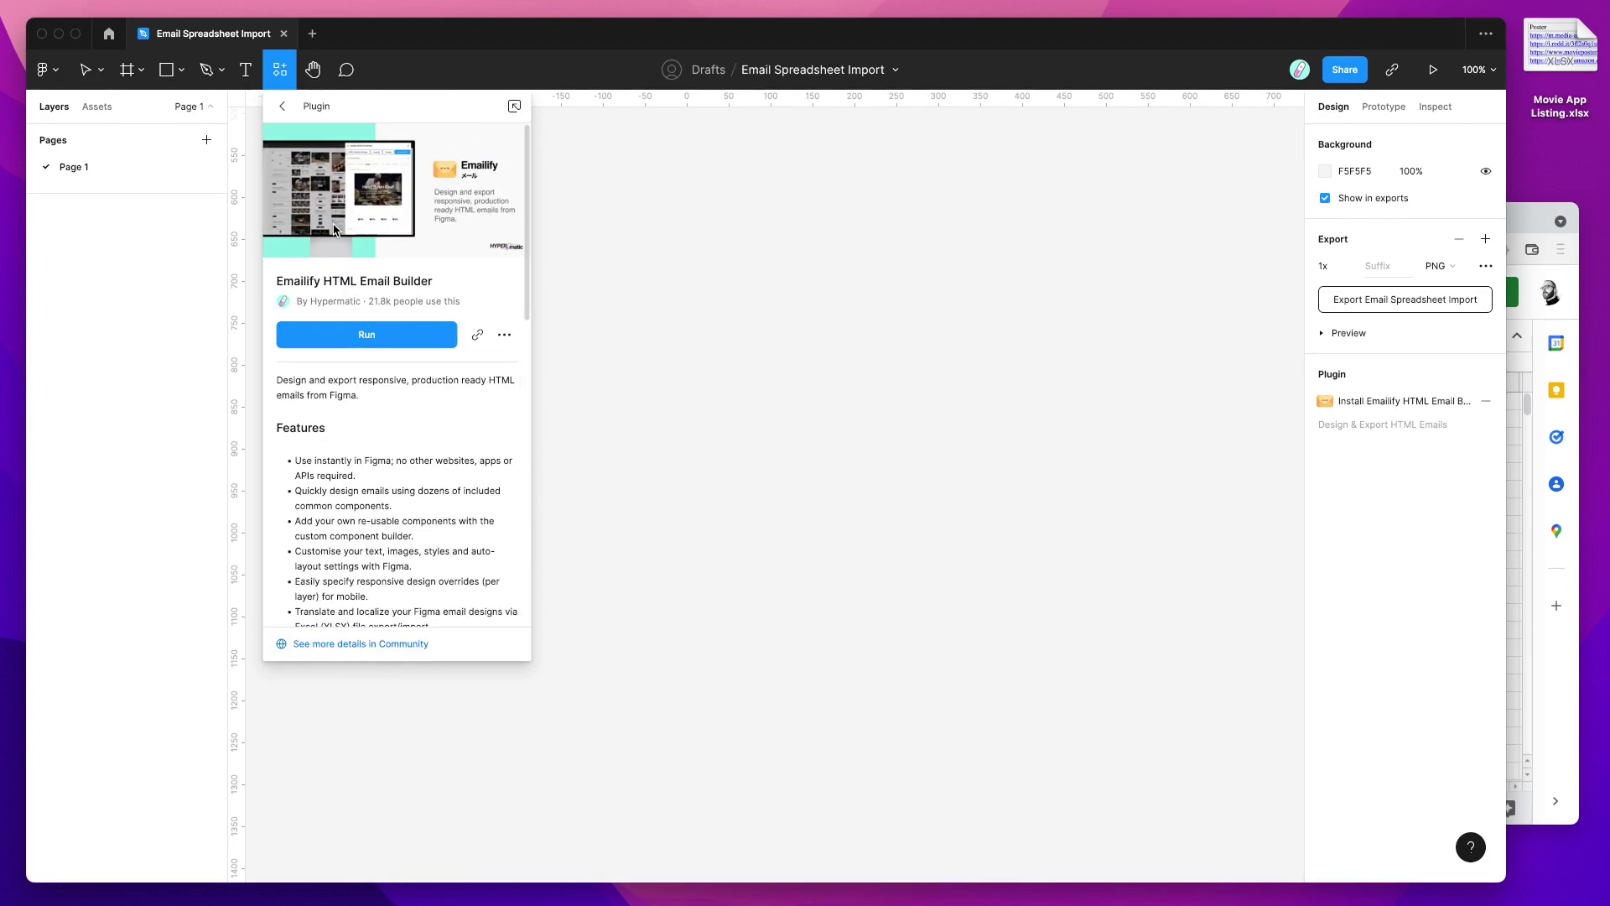
click(505, 337)
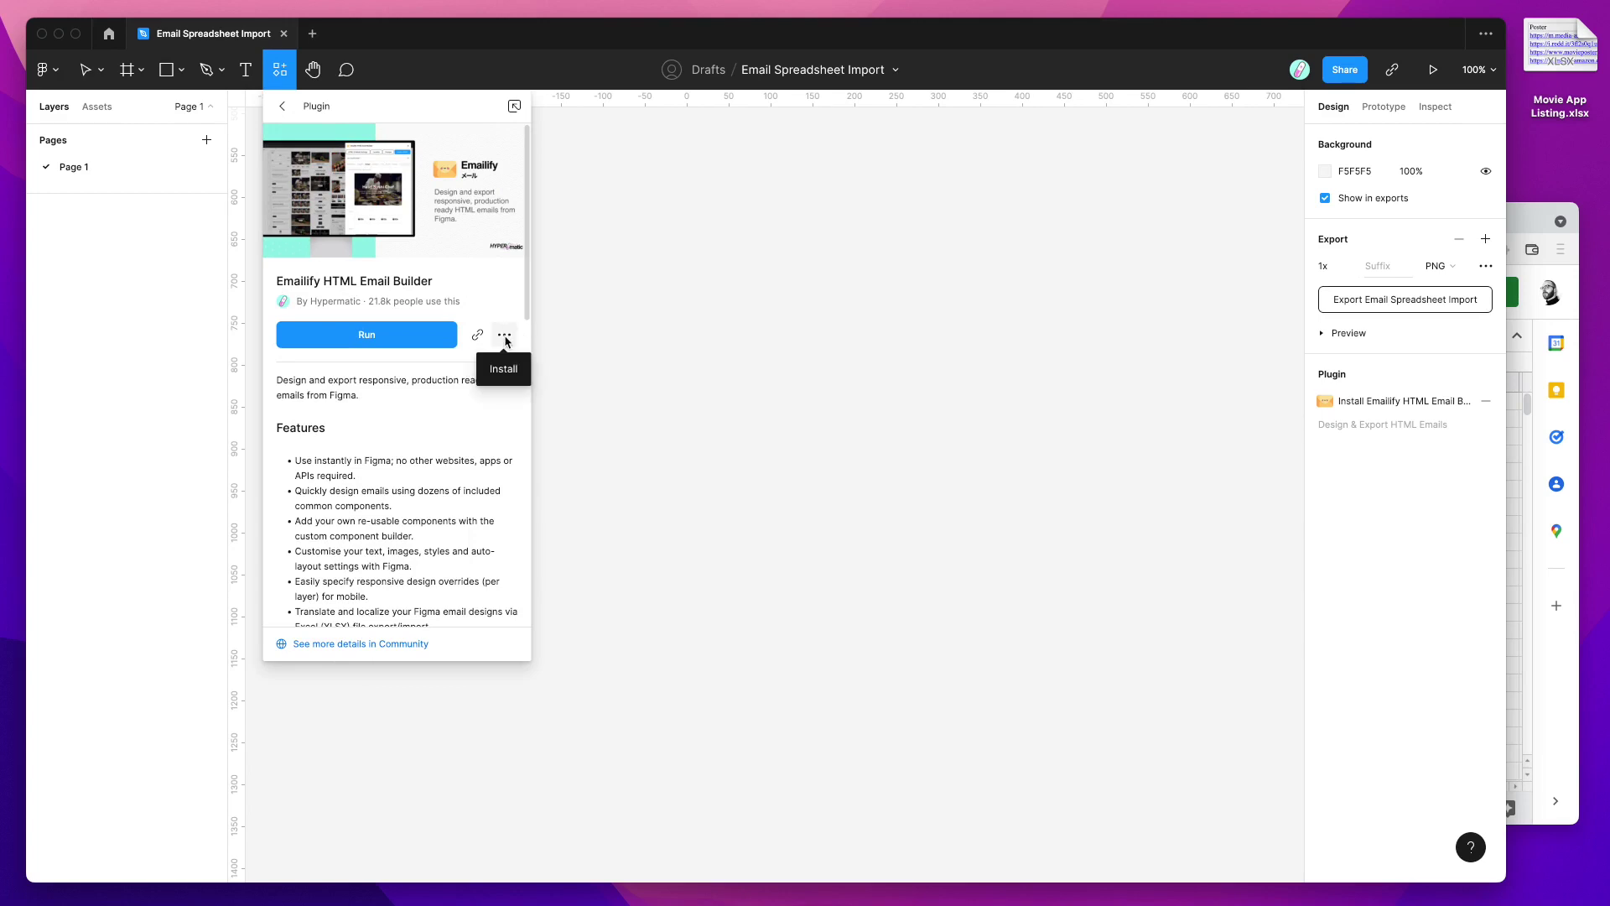
click(502, 369)
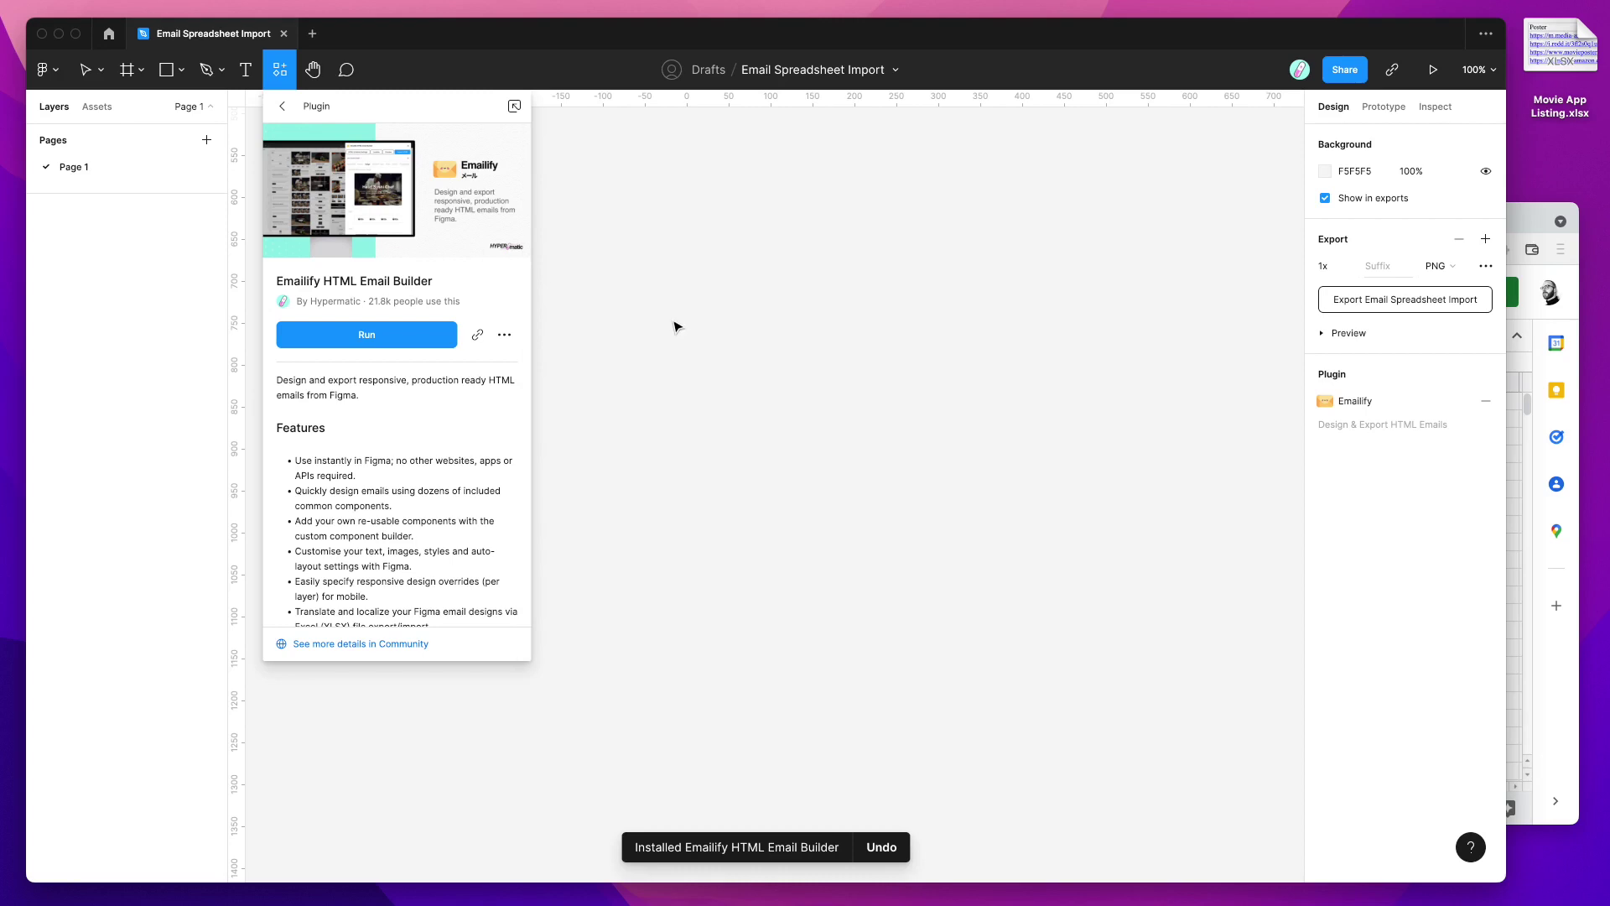
key(Escape)
Run the Emailify HTML Email Builder plugin from the canvas context menu's installed plugins.
right_click(424, 220)
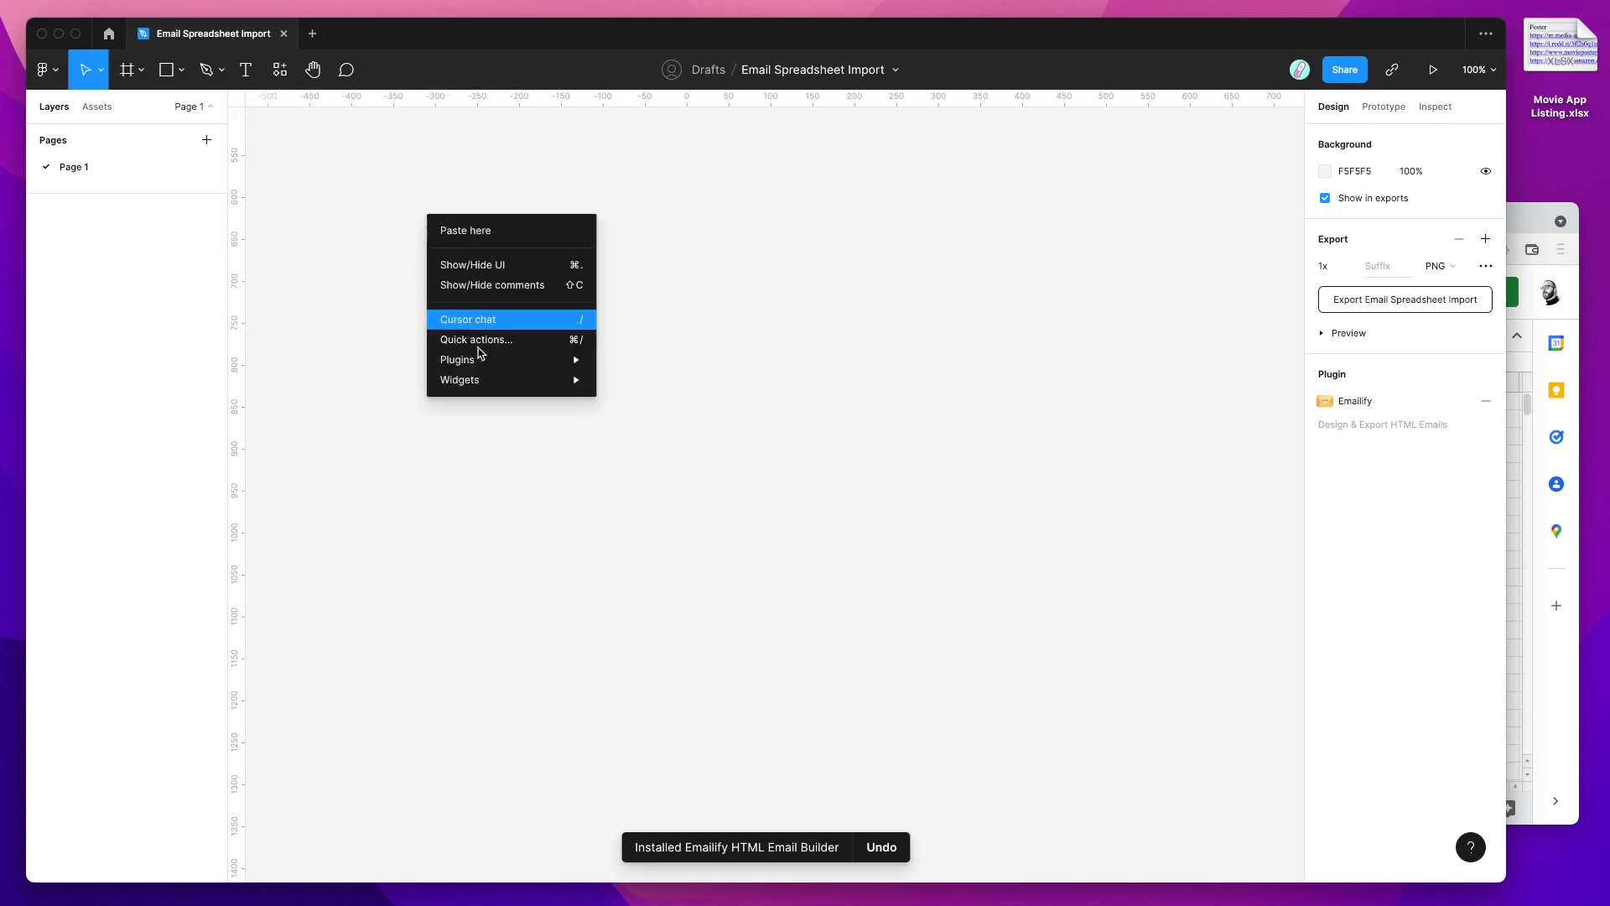
mouse_move(478, 361)
mouse_move(686, 615)
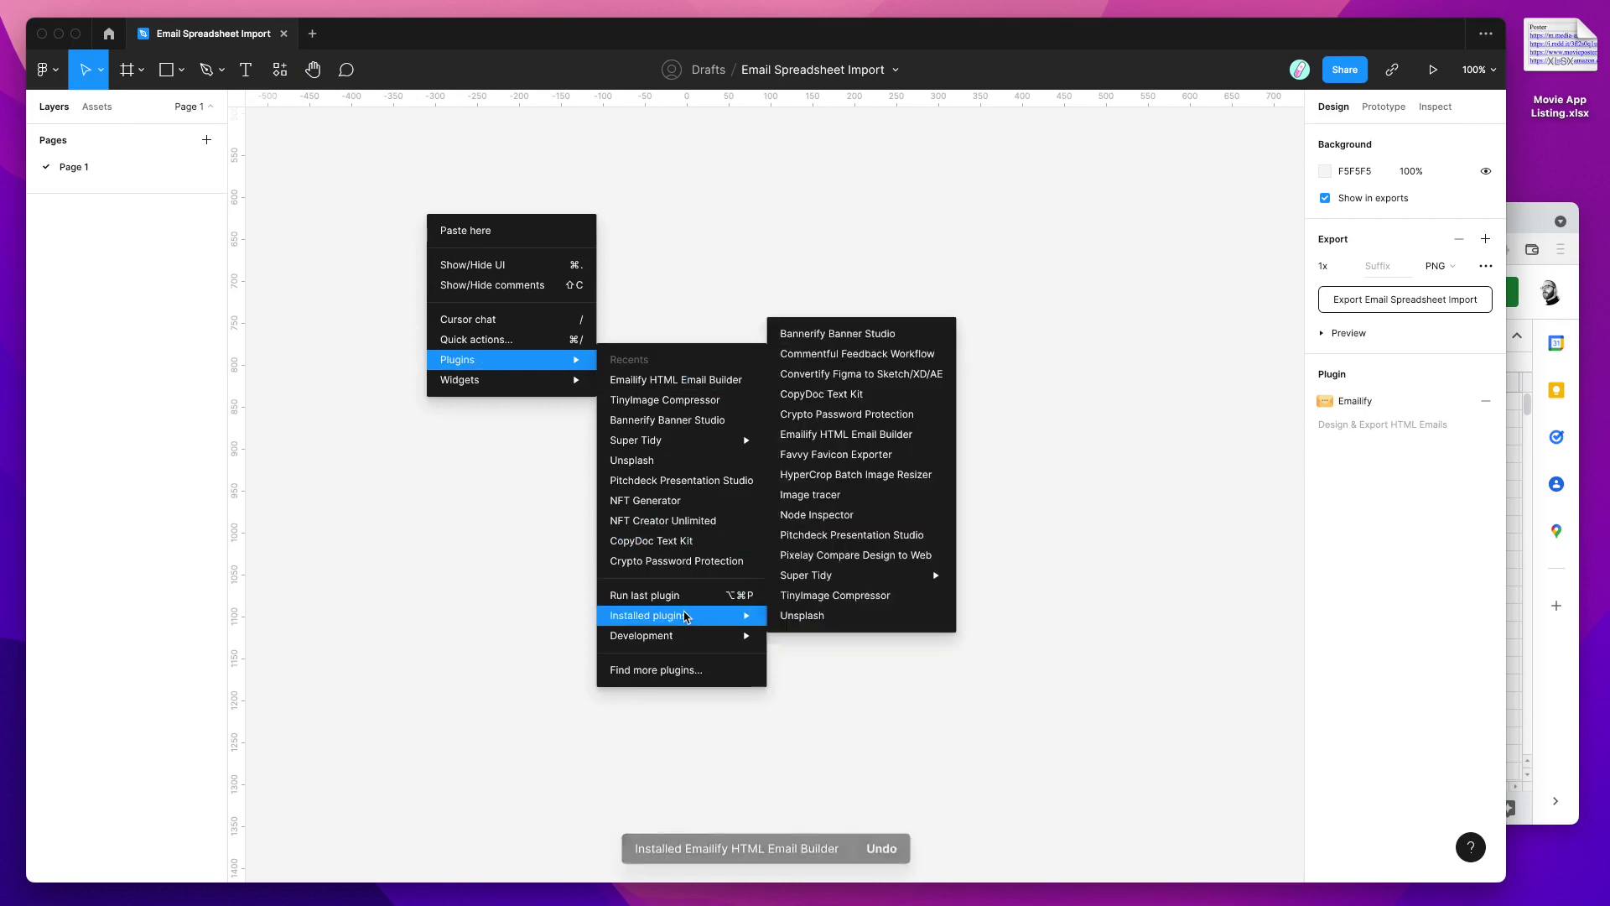
click(826, 437)
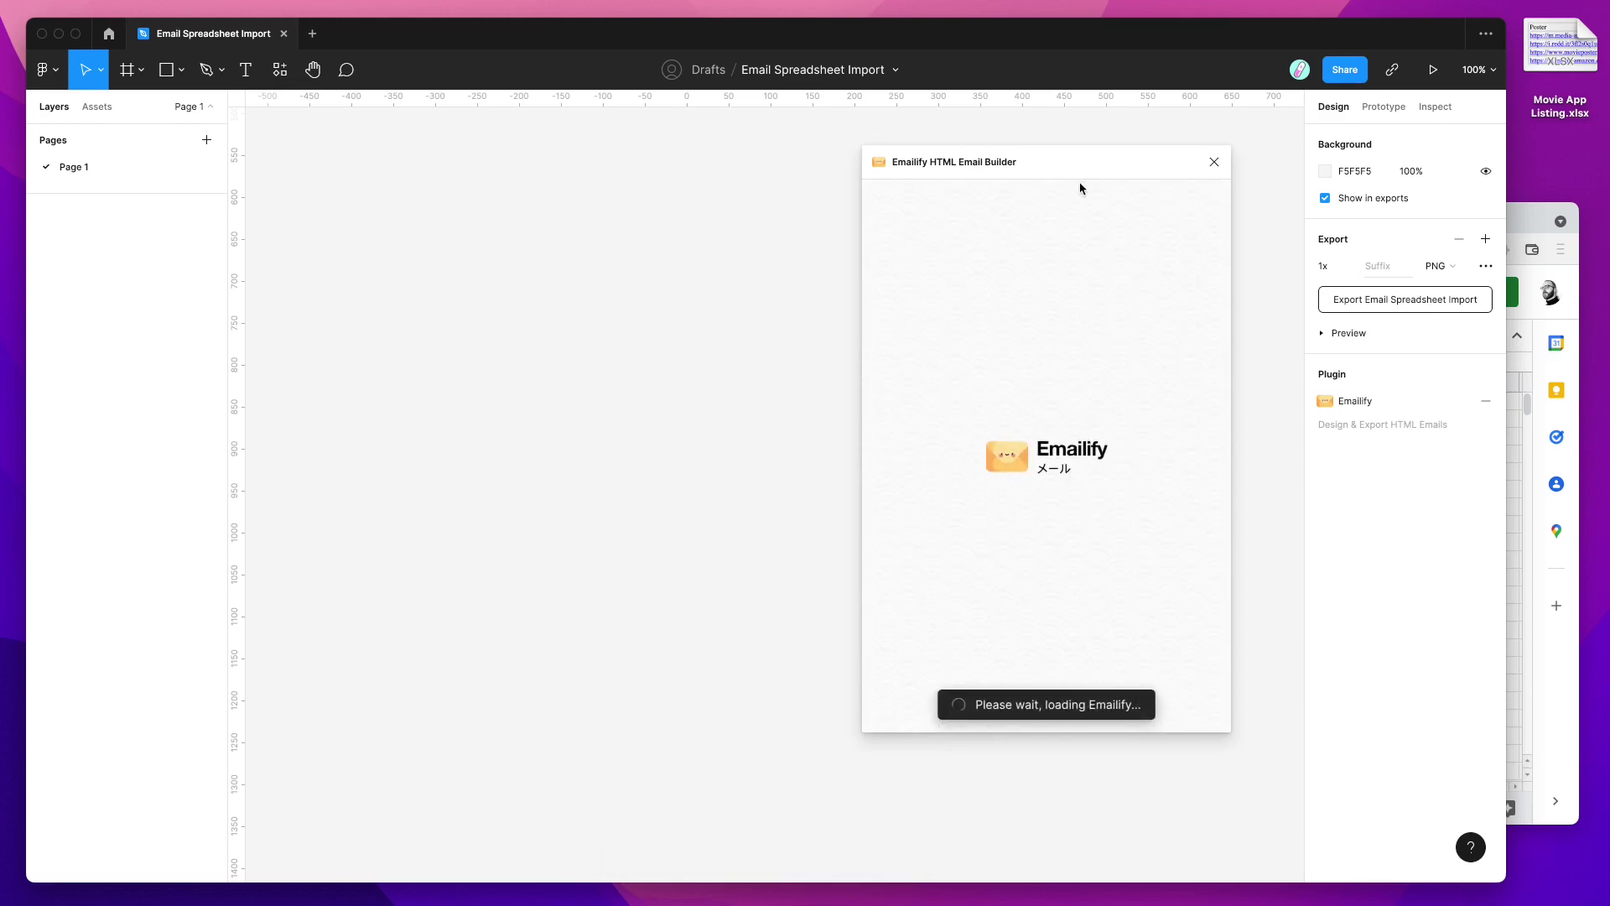
drag(1064, 168, 1050, 166)
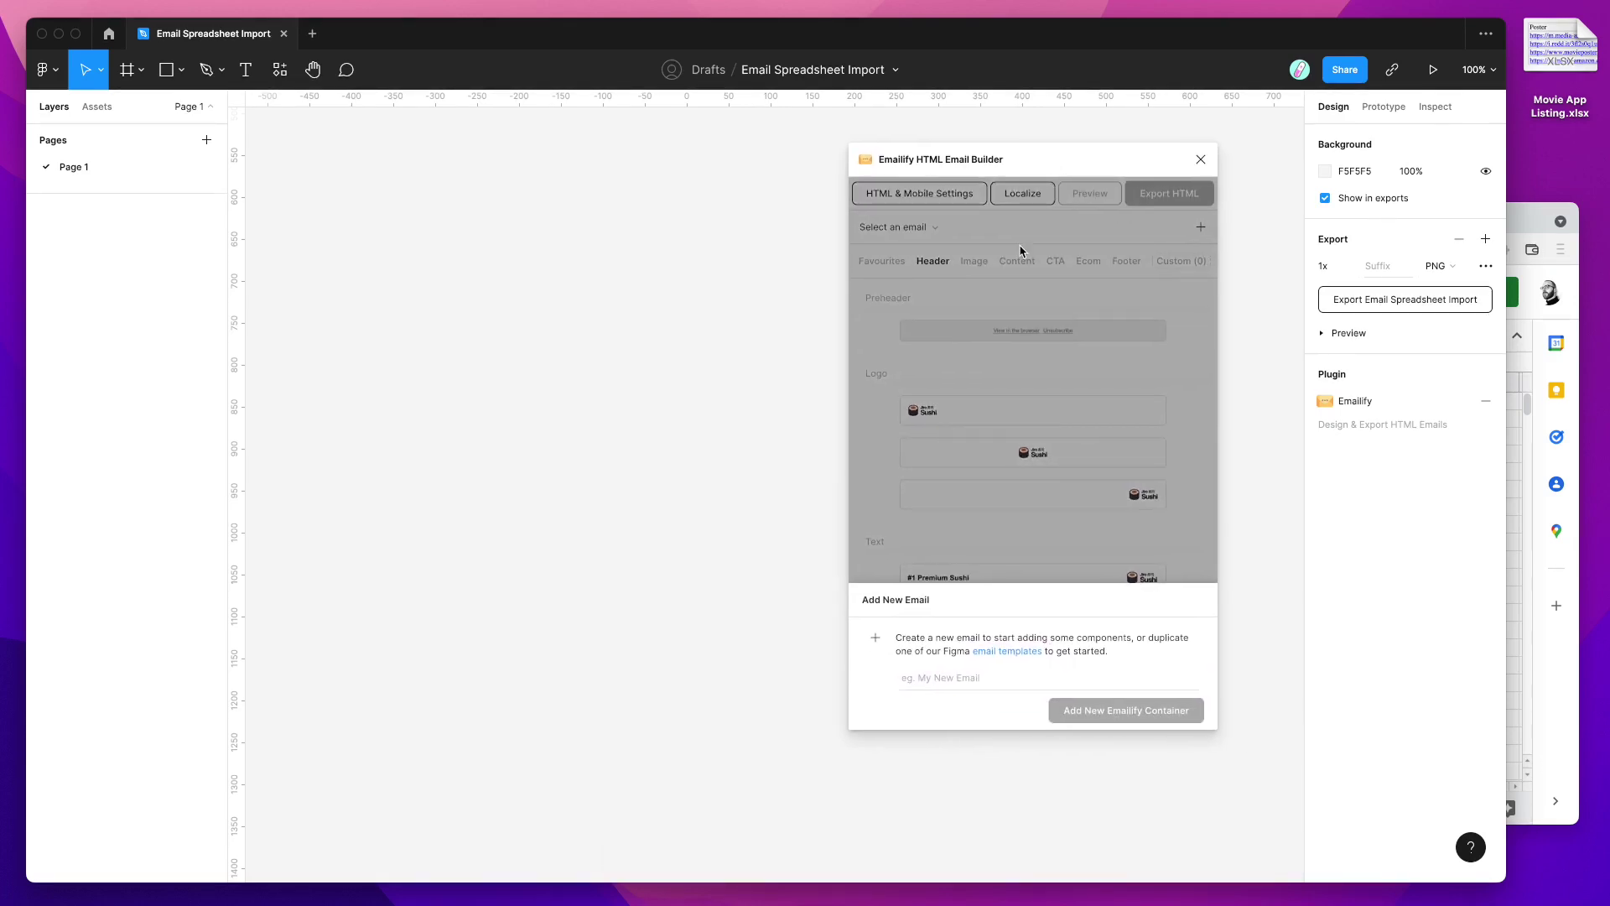
Name the new email 'Table Test' and add it as an Emailify container.
click(958, 669)
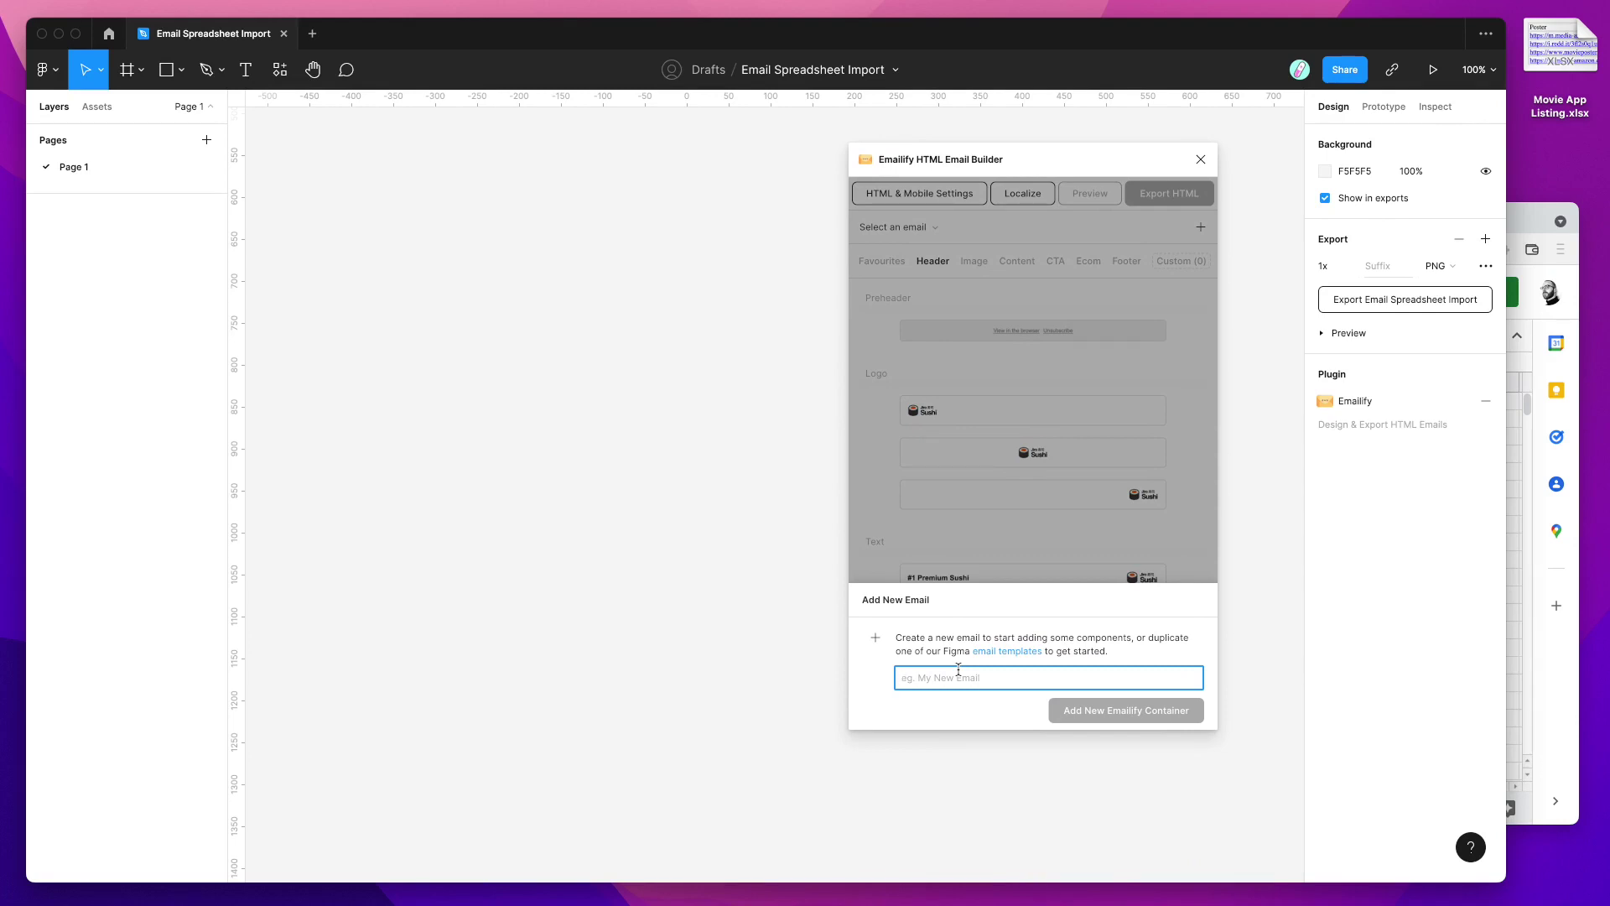
text(Table Test)
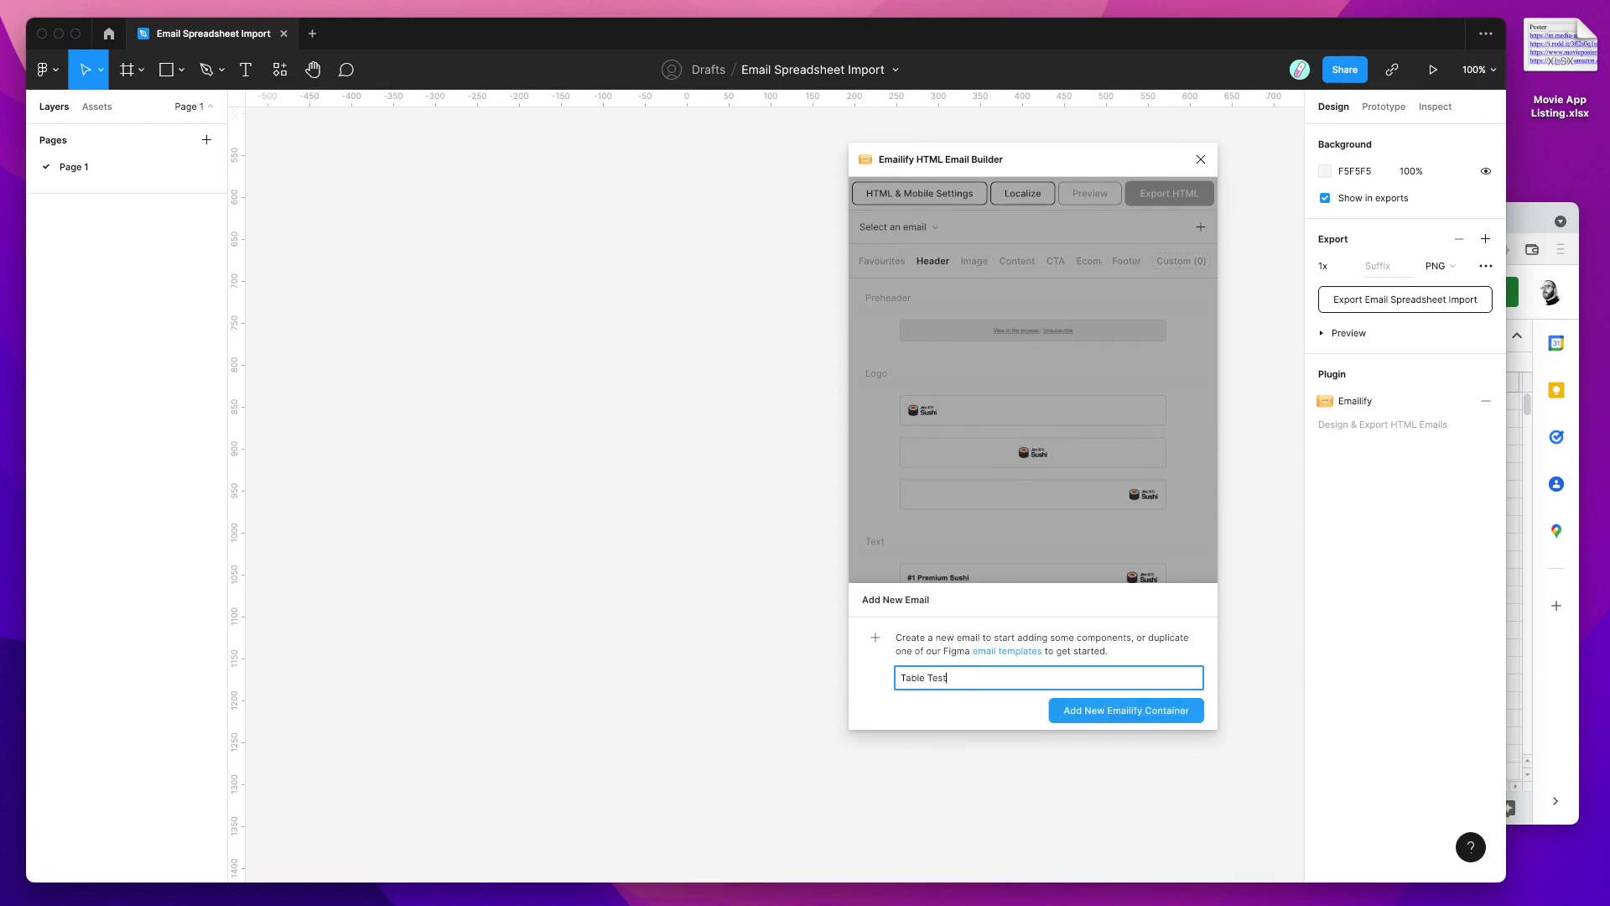
triple_click(942, 672)
click(925, 678)
click(957, 677)
click(1101, 713)
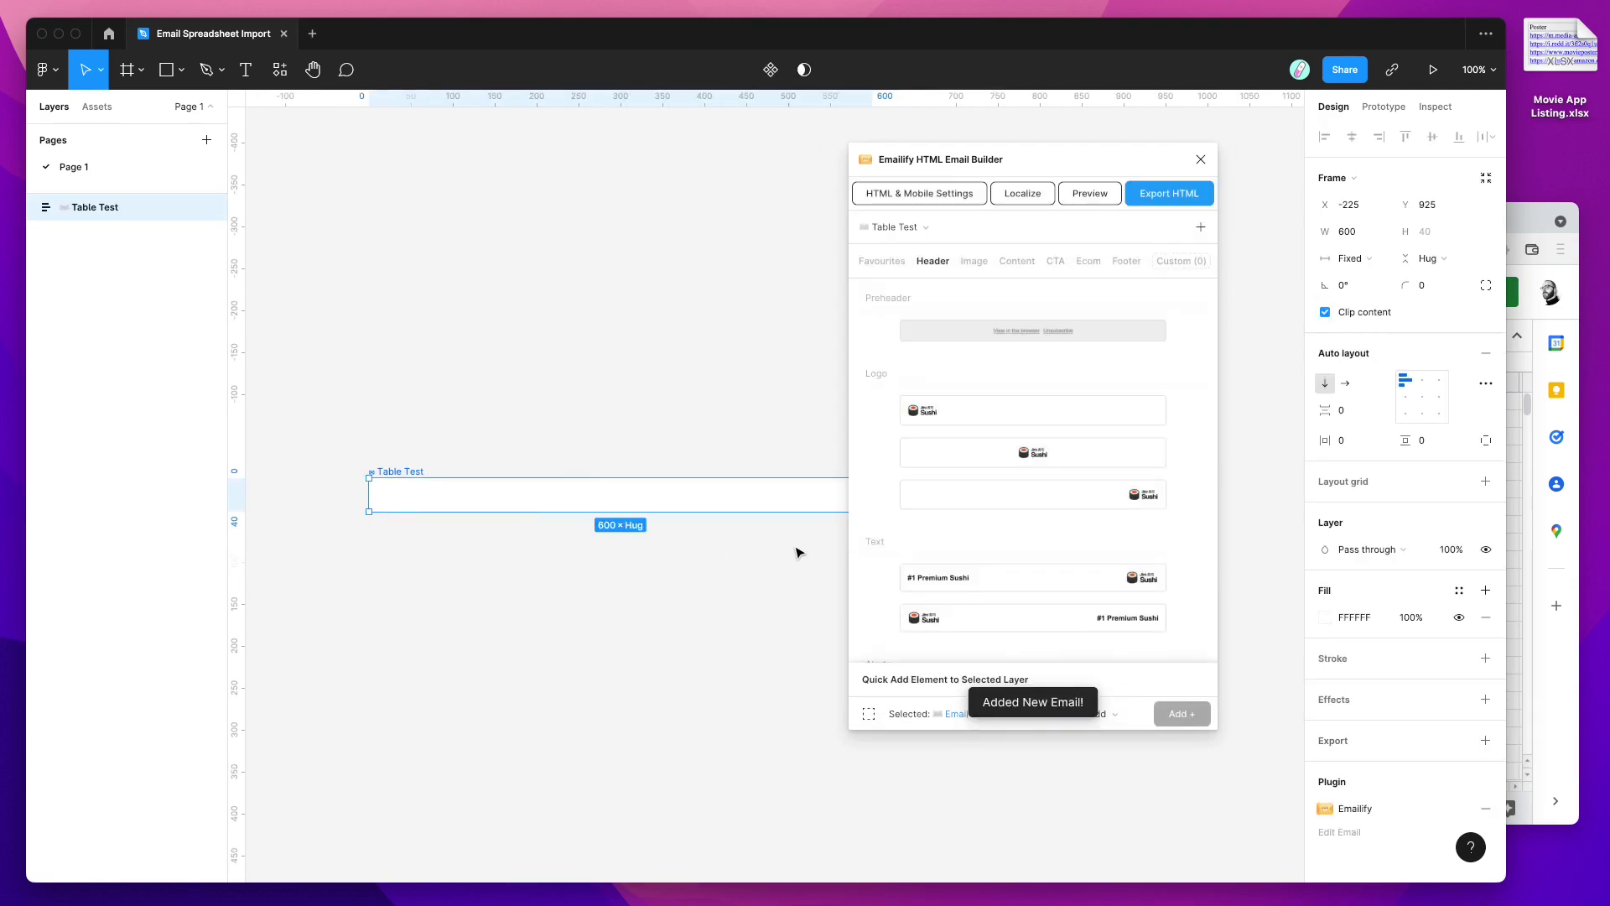
Add the dark alert box from Emailify's Alerts section to the email.
scroll(655, 562, right, 2)
scroll(510, 480, down, 4)
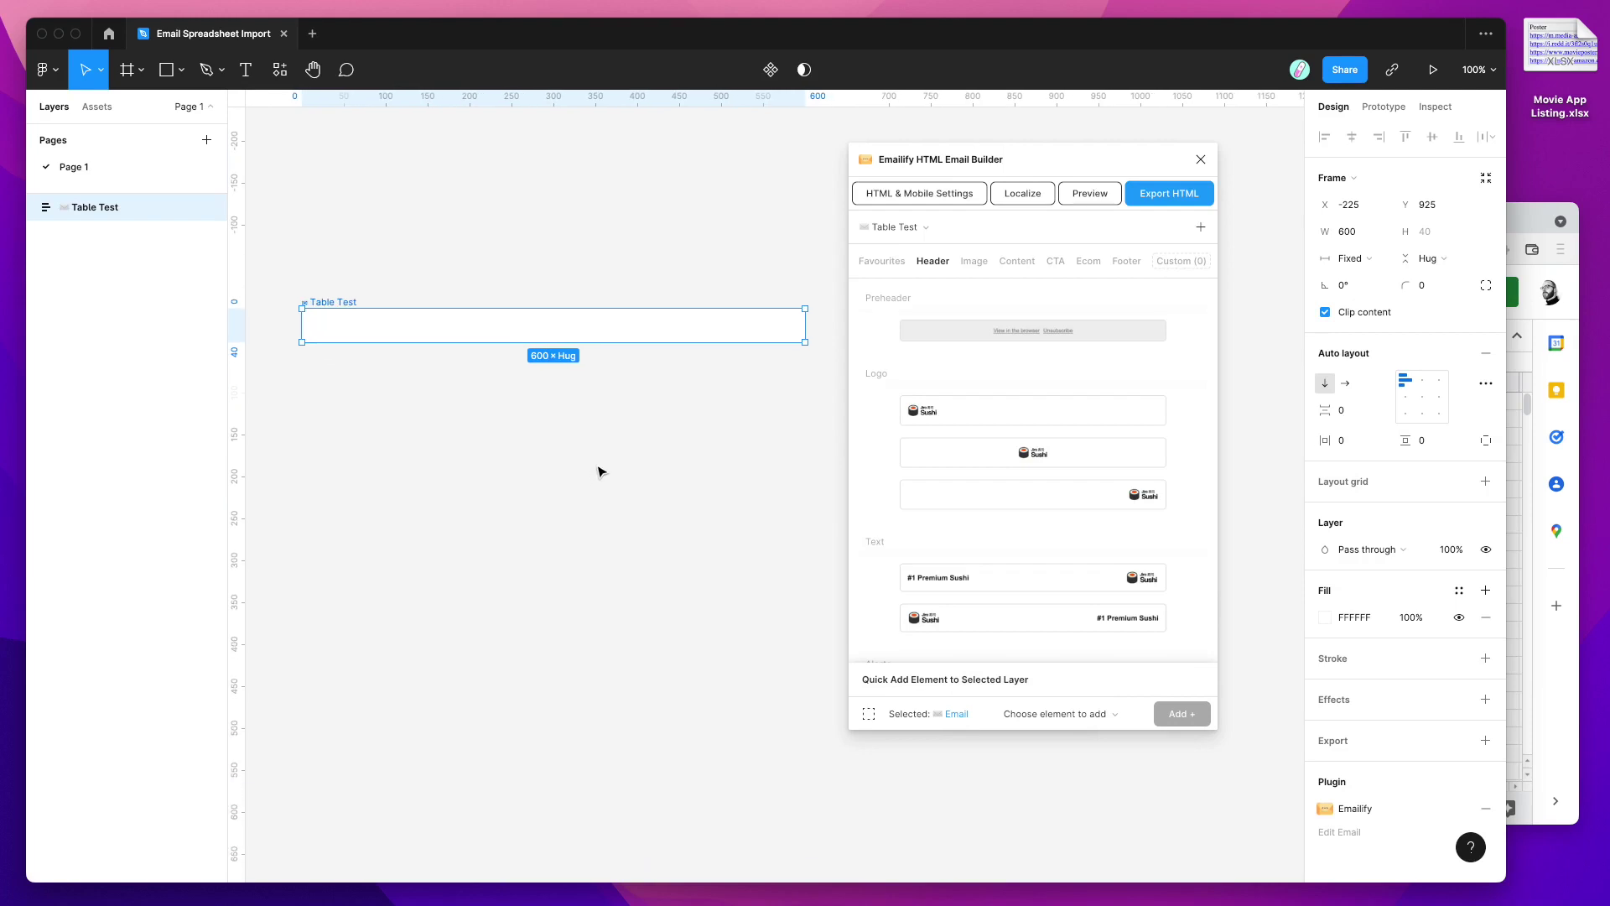
drag(1007, 164, 1003, 174)
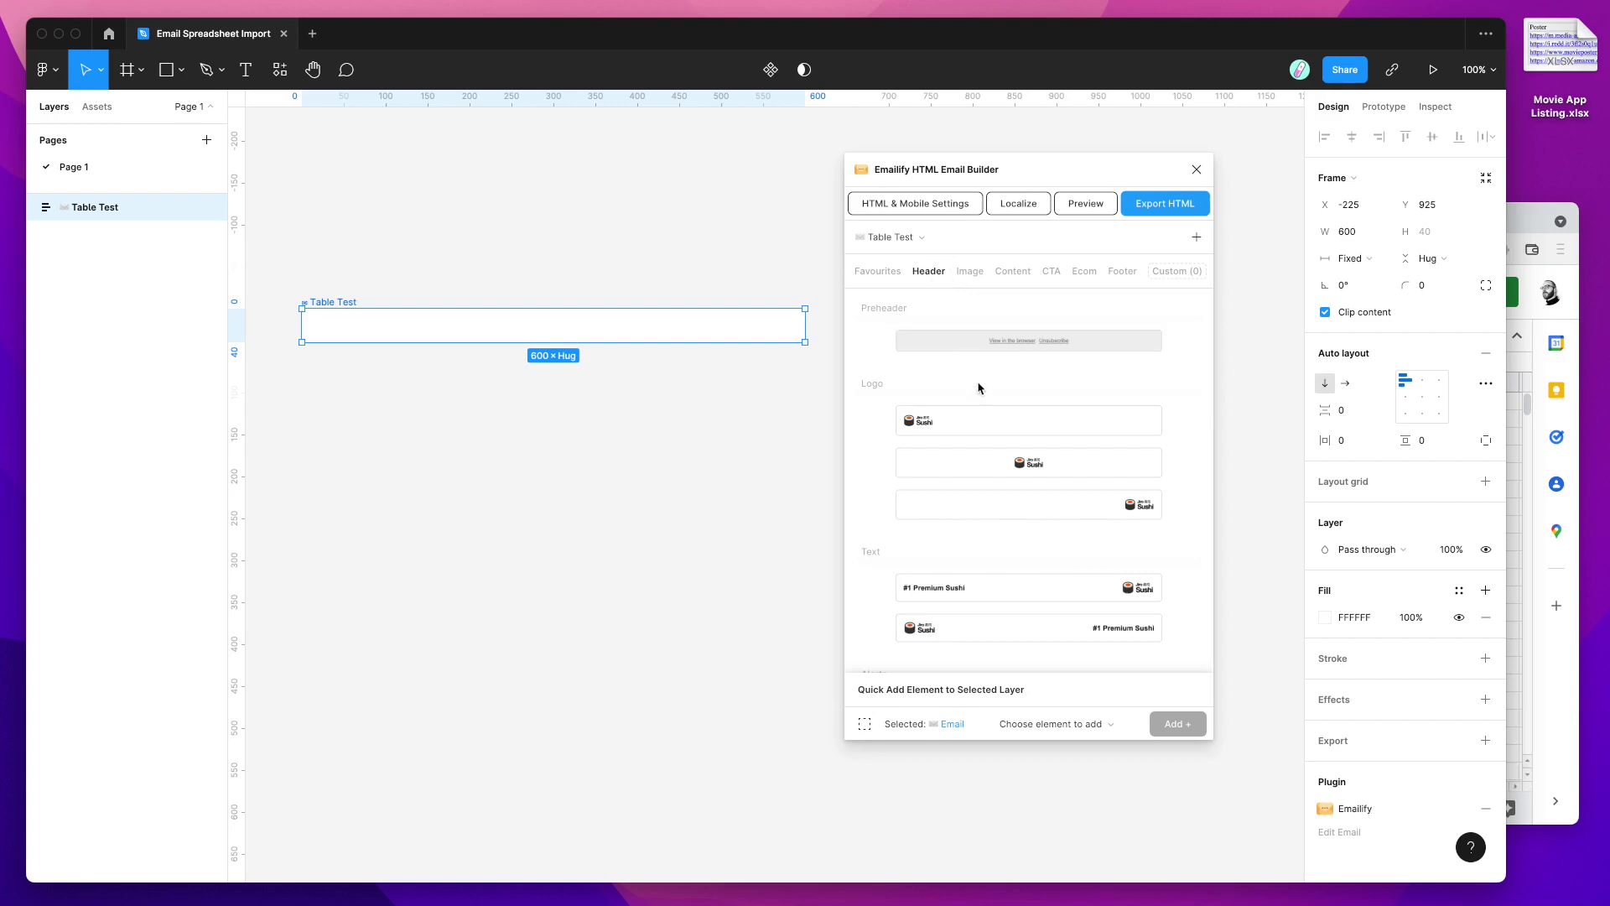
scroll(979, 388, down, 2)
scroll(1007, 487, down, 4)
click(1037, 585)
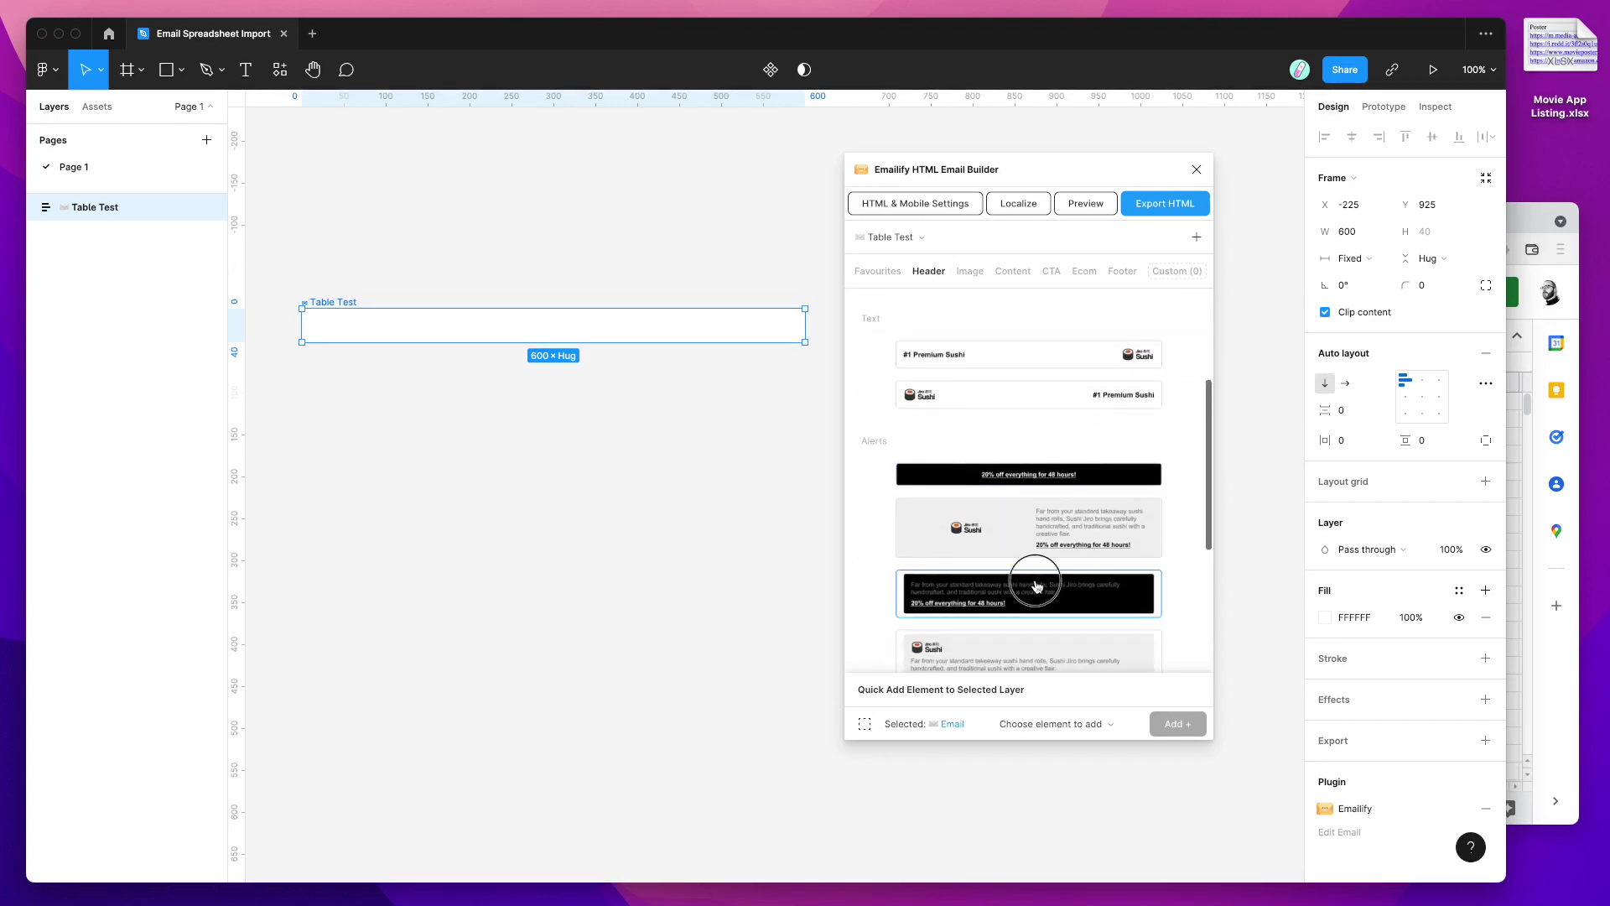
Add the minimal Company footer below the alert box.
click(1123, 270)
scroll(1009, 455, down, 1)
scroll(1011, 461, down, 10)
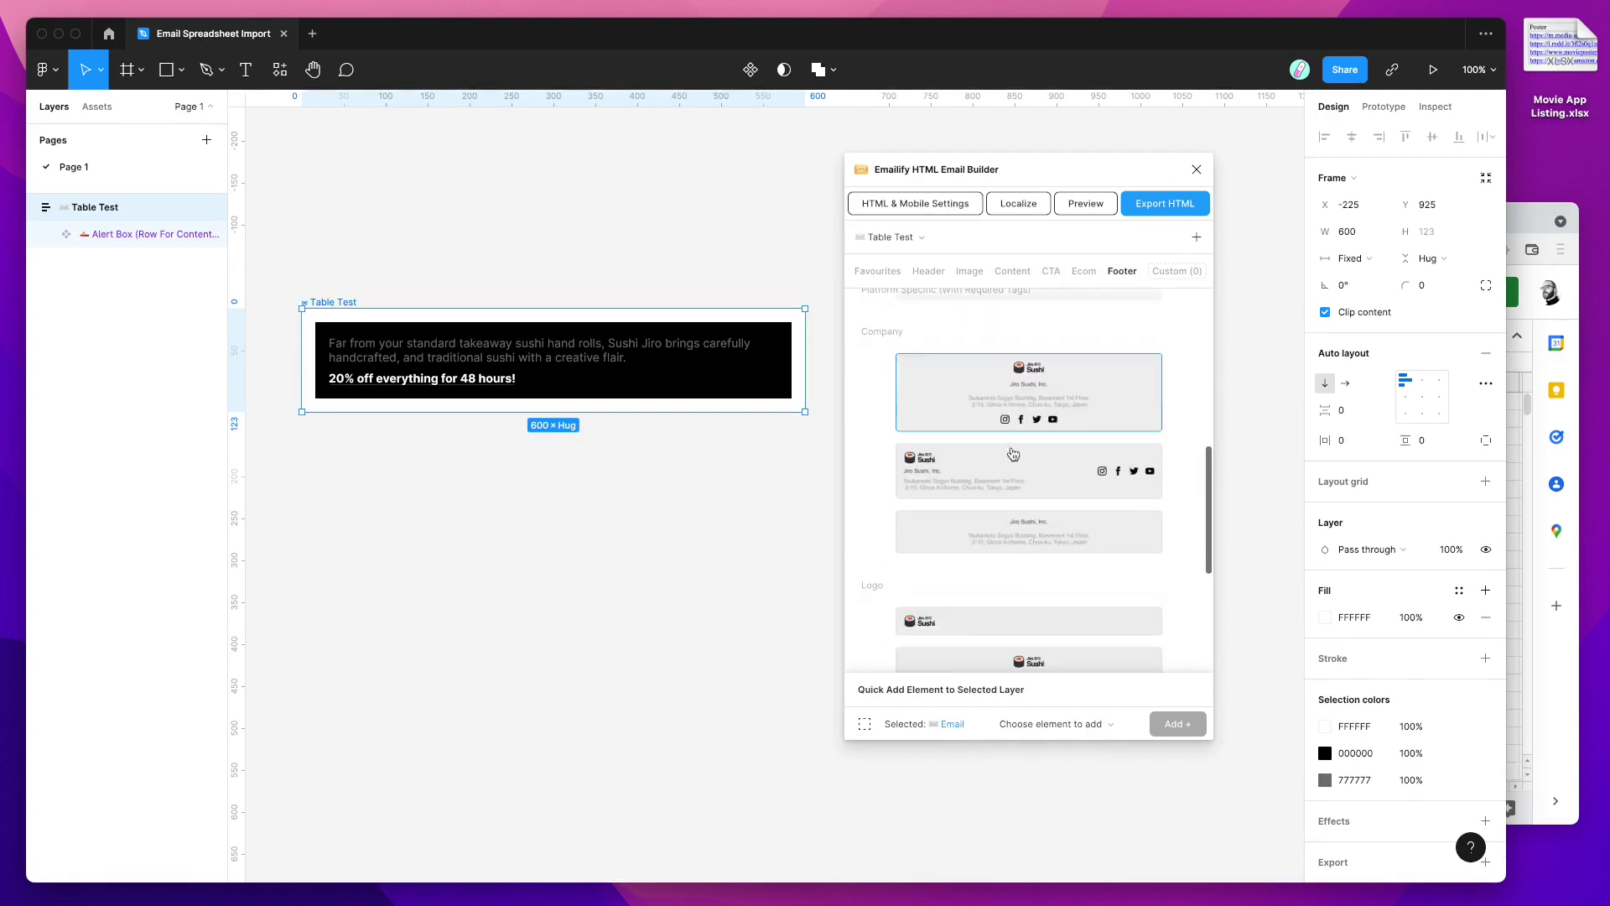
click(1014, 540)
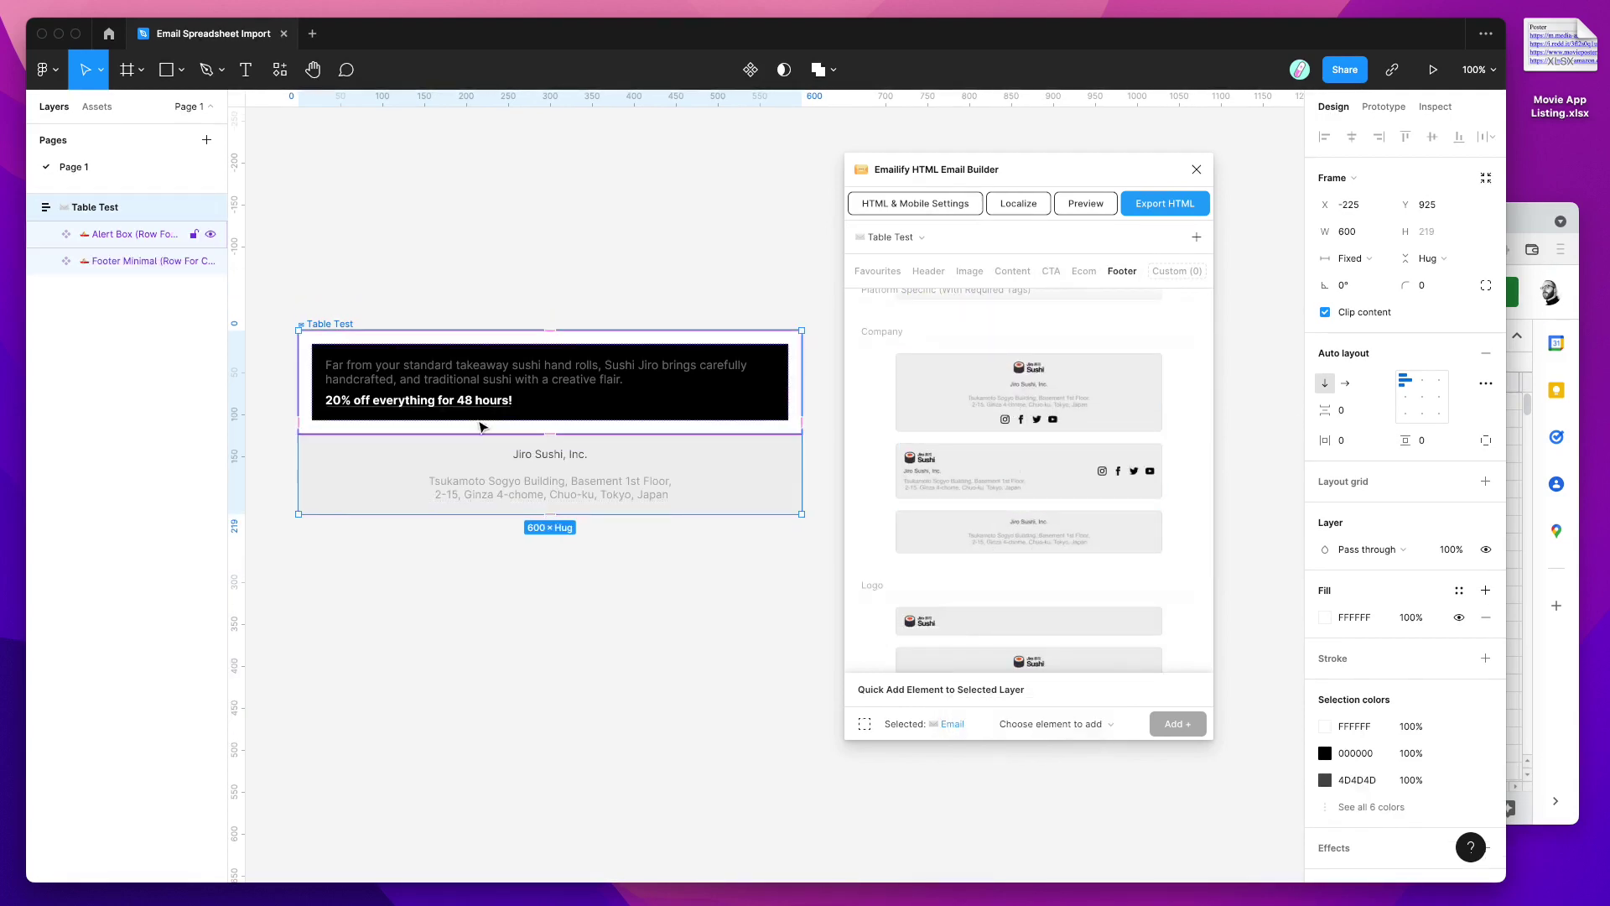
click(564, 288)
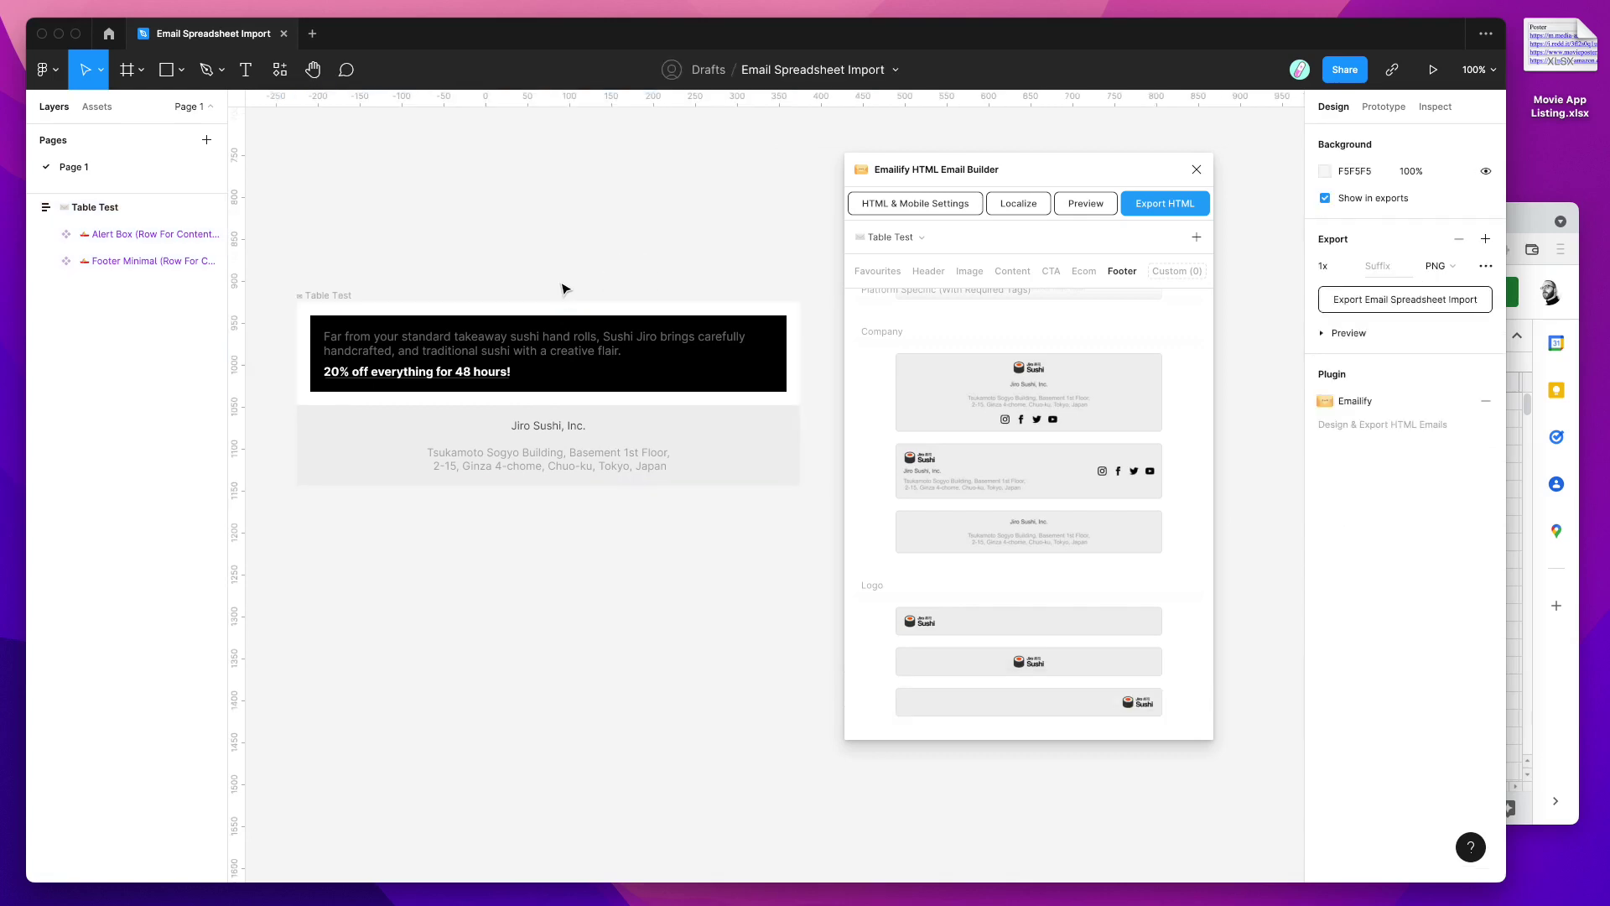
Inspect the Alert Box and Footer Minimal layers, then select the whole Table Test frame.
click(349, 296)
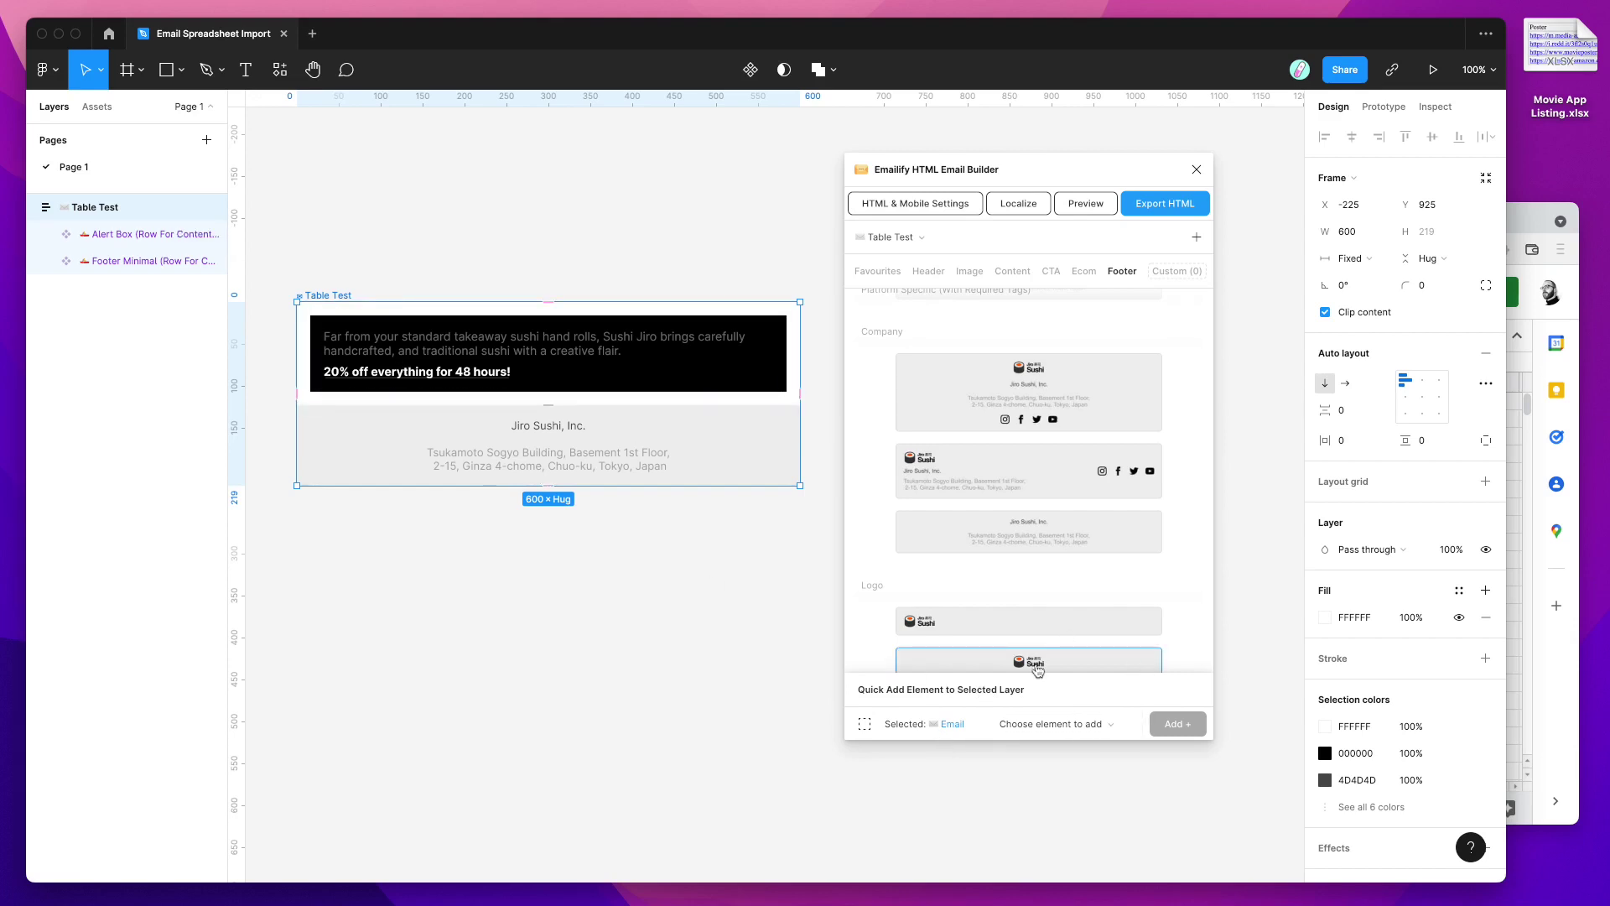
click(370, 256)
click(150, 235)
click(143, 261)
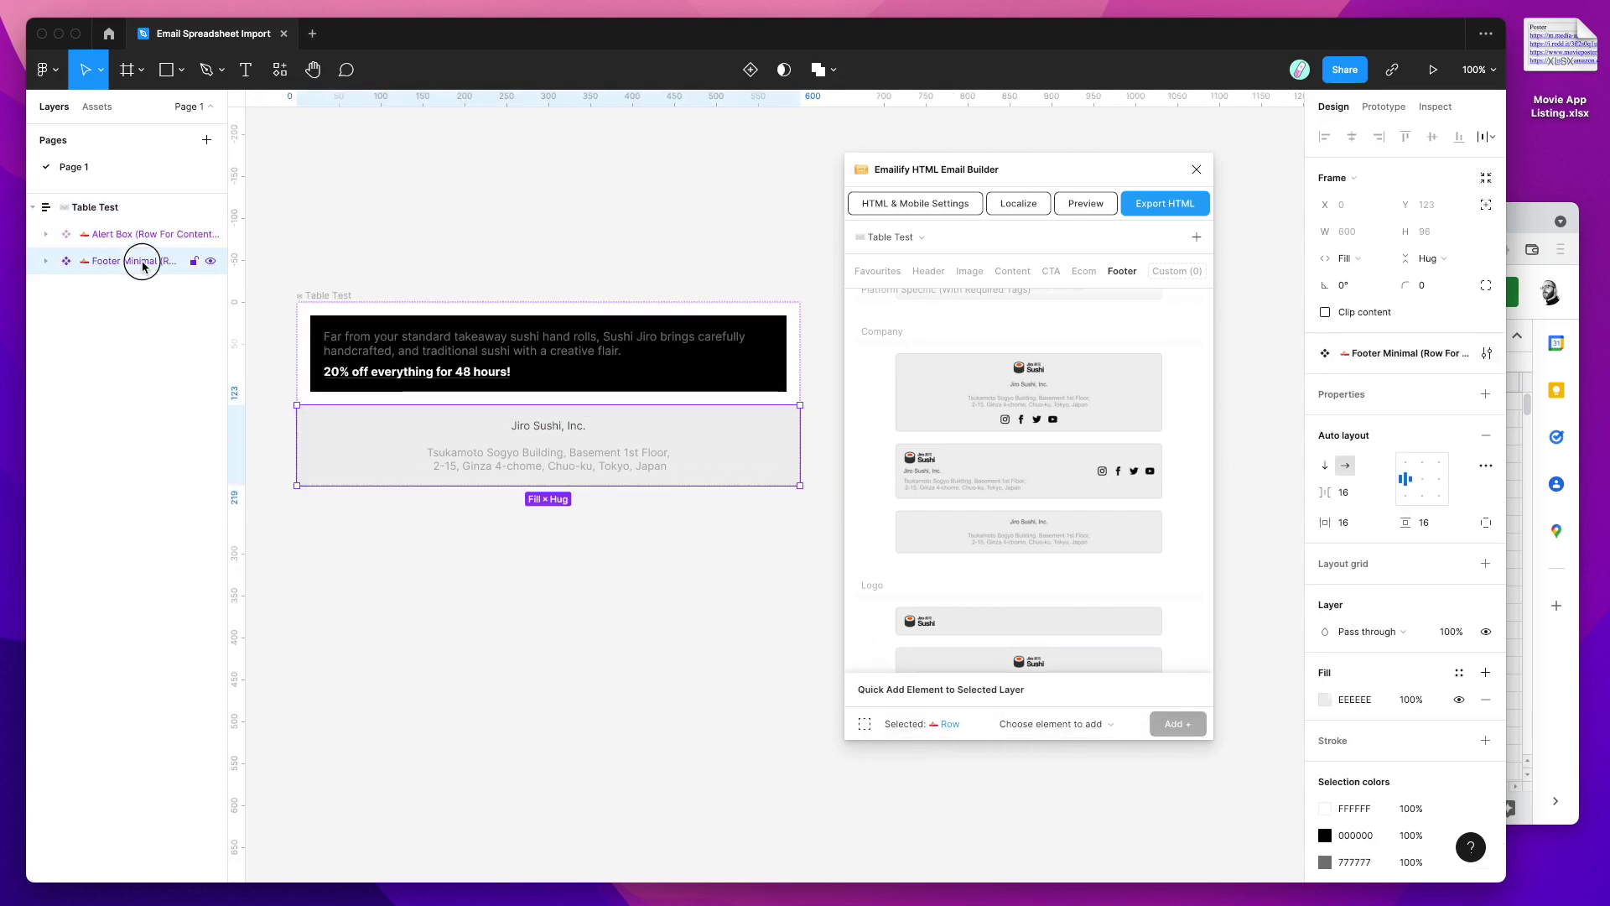
click(46, 234)
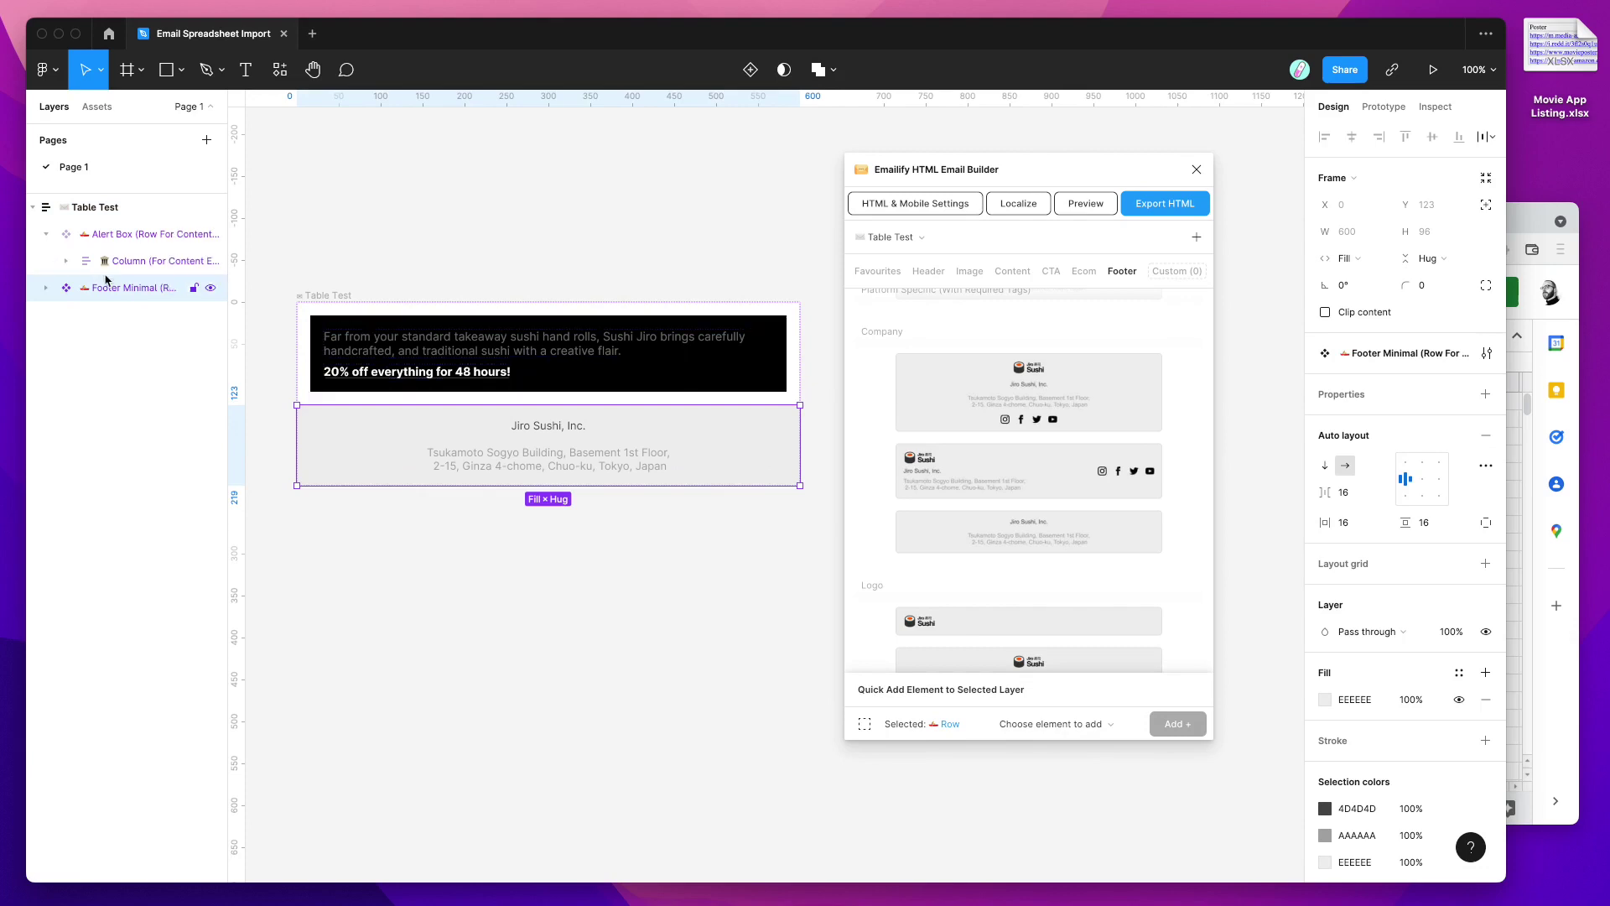
click(133, 264)
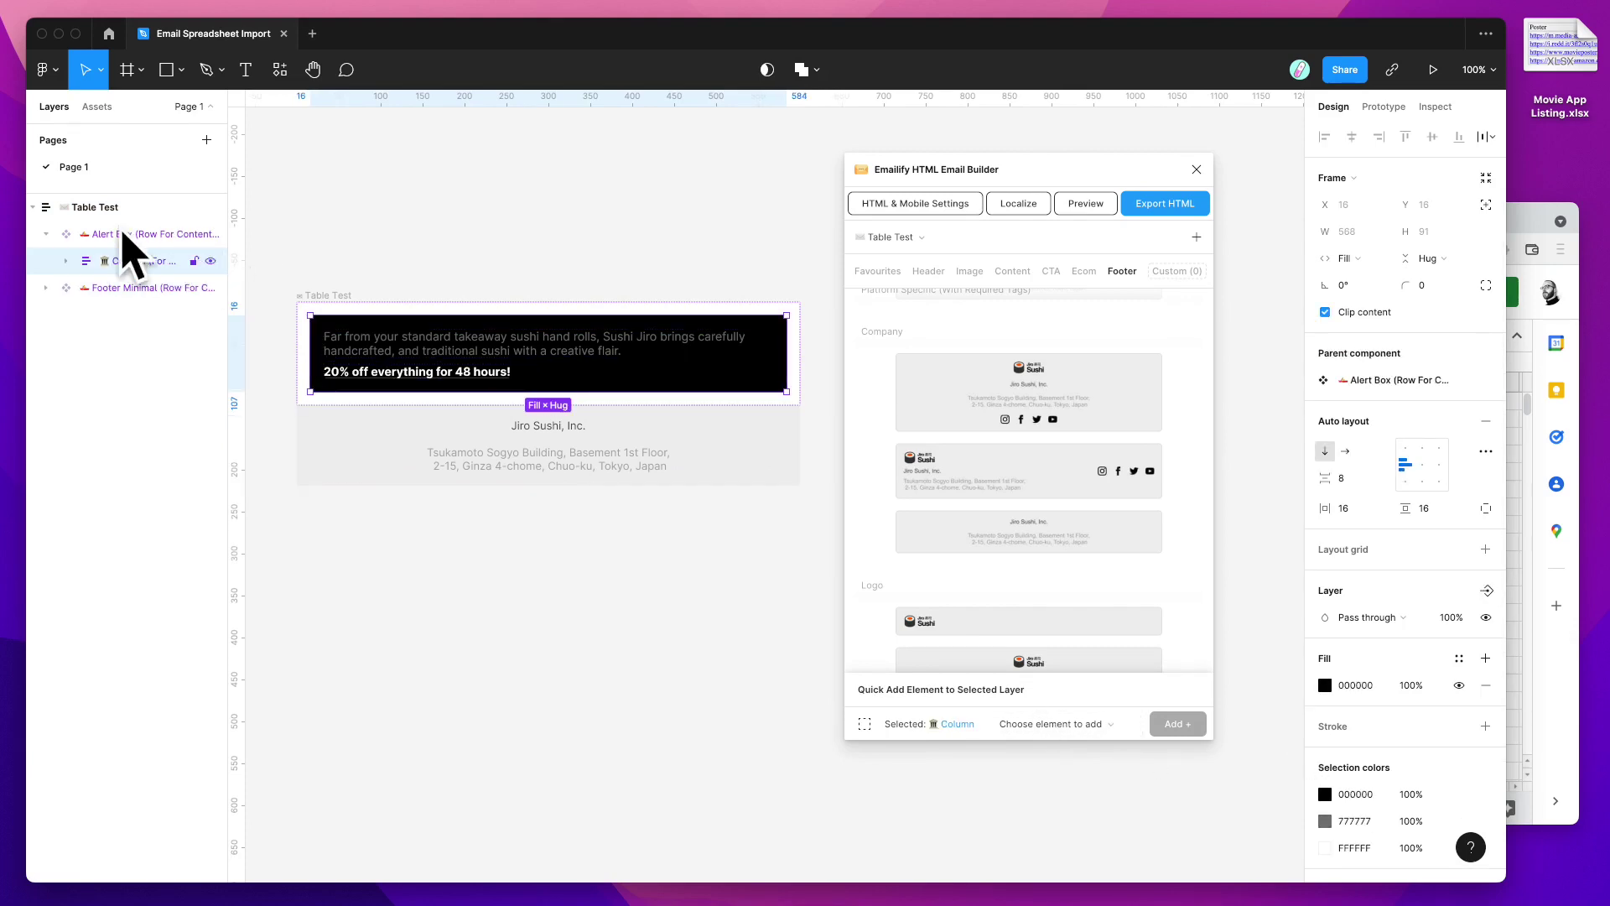
click(89, 211)
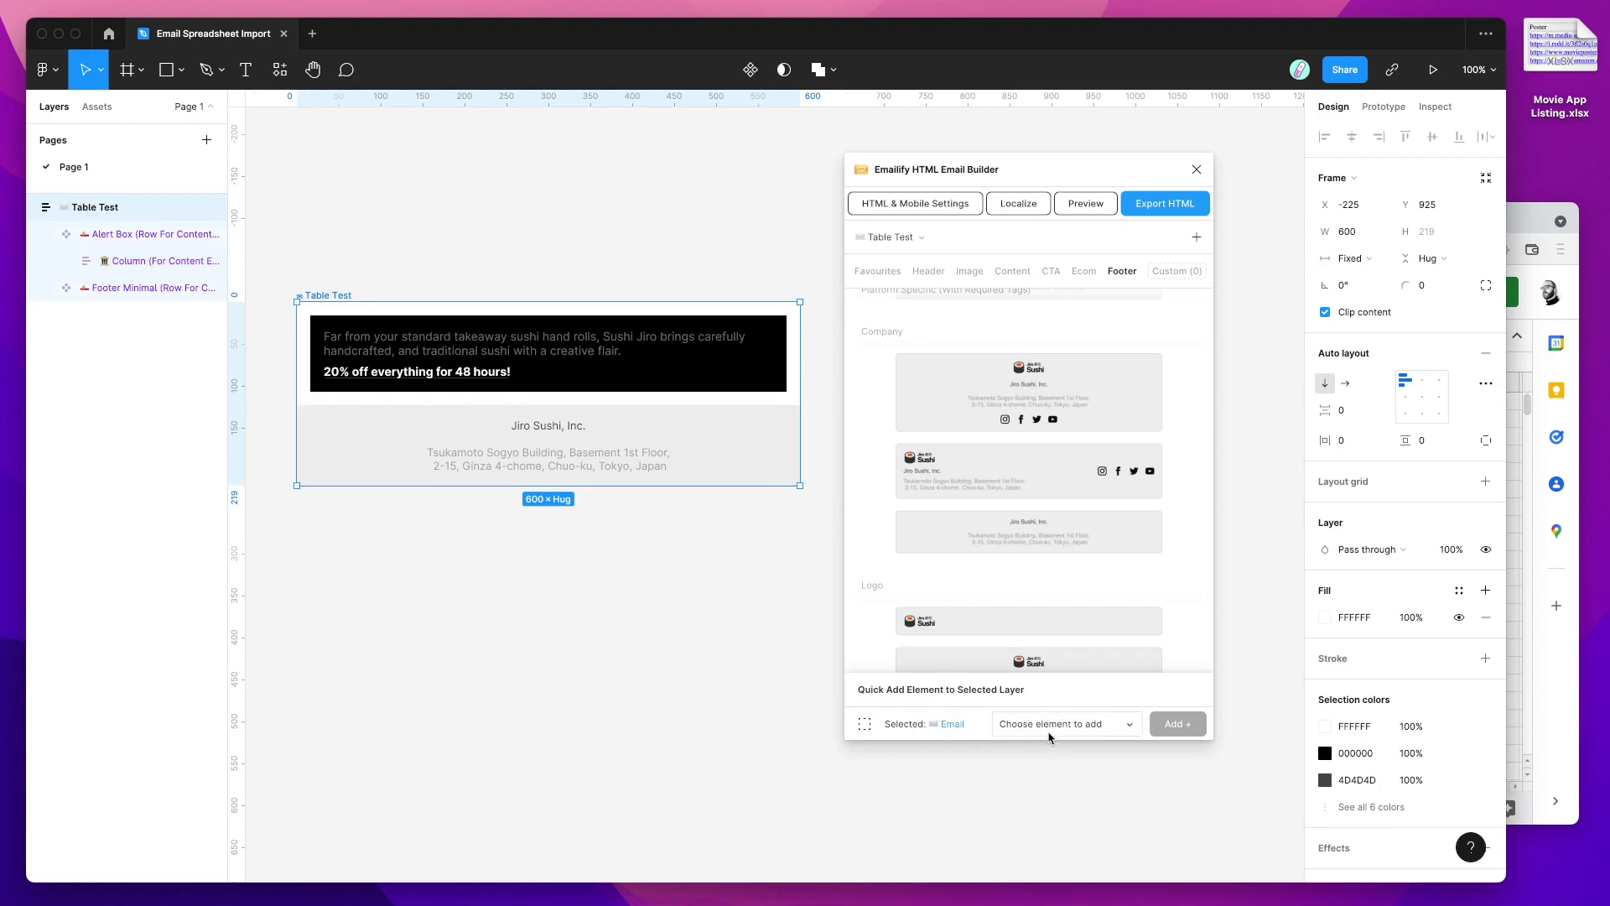
Add a Content Row, move it above Footer Minimal, and select its empty Column.
click(1081, 729)
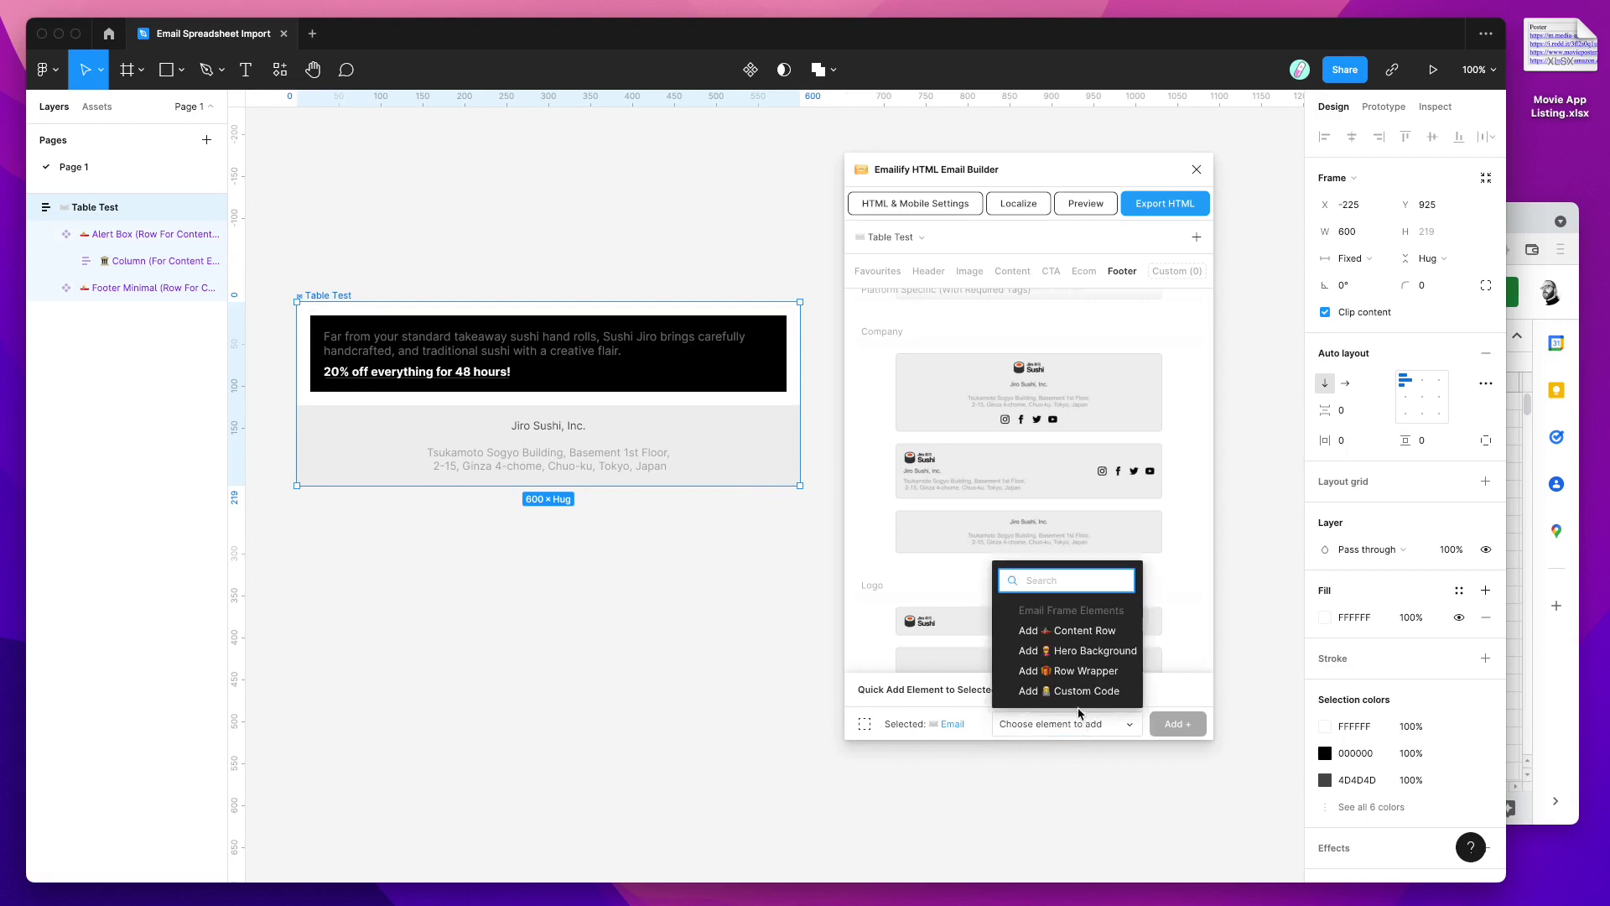
click(1081, 634)
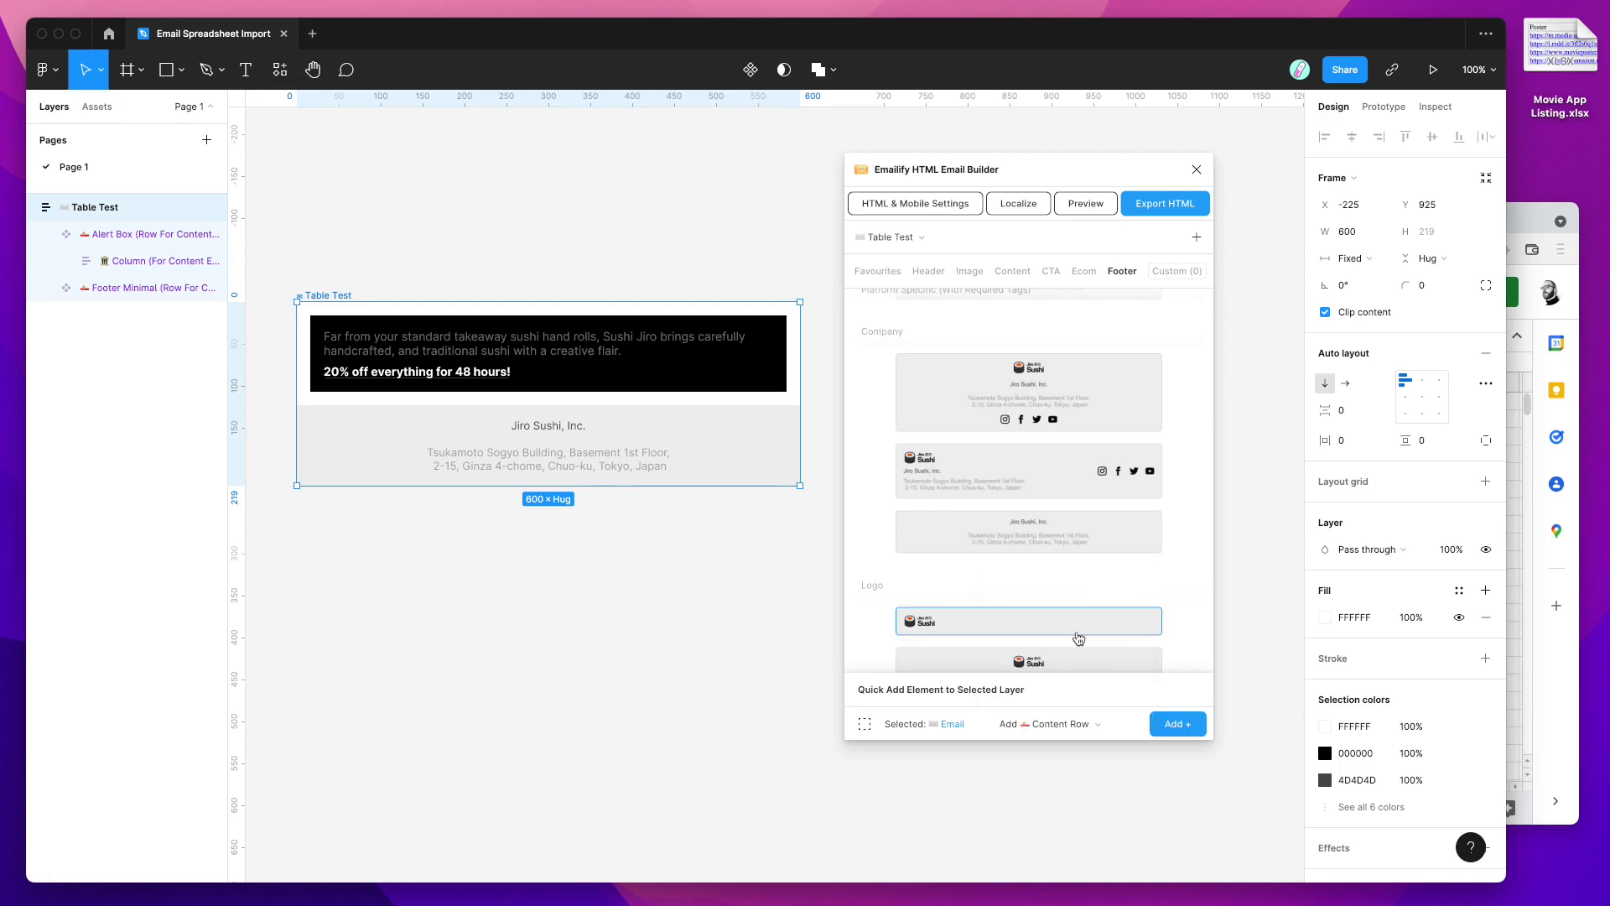
click(1178, 723)
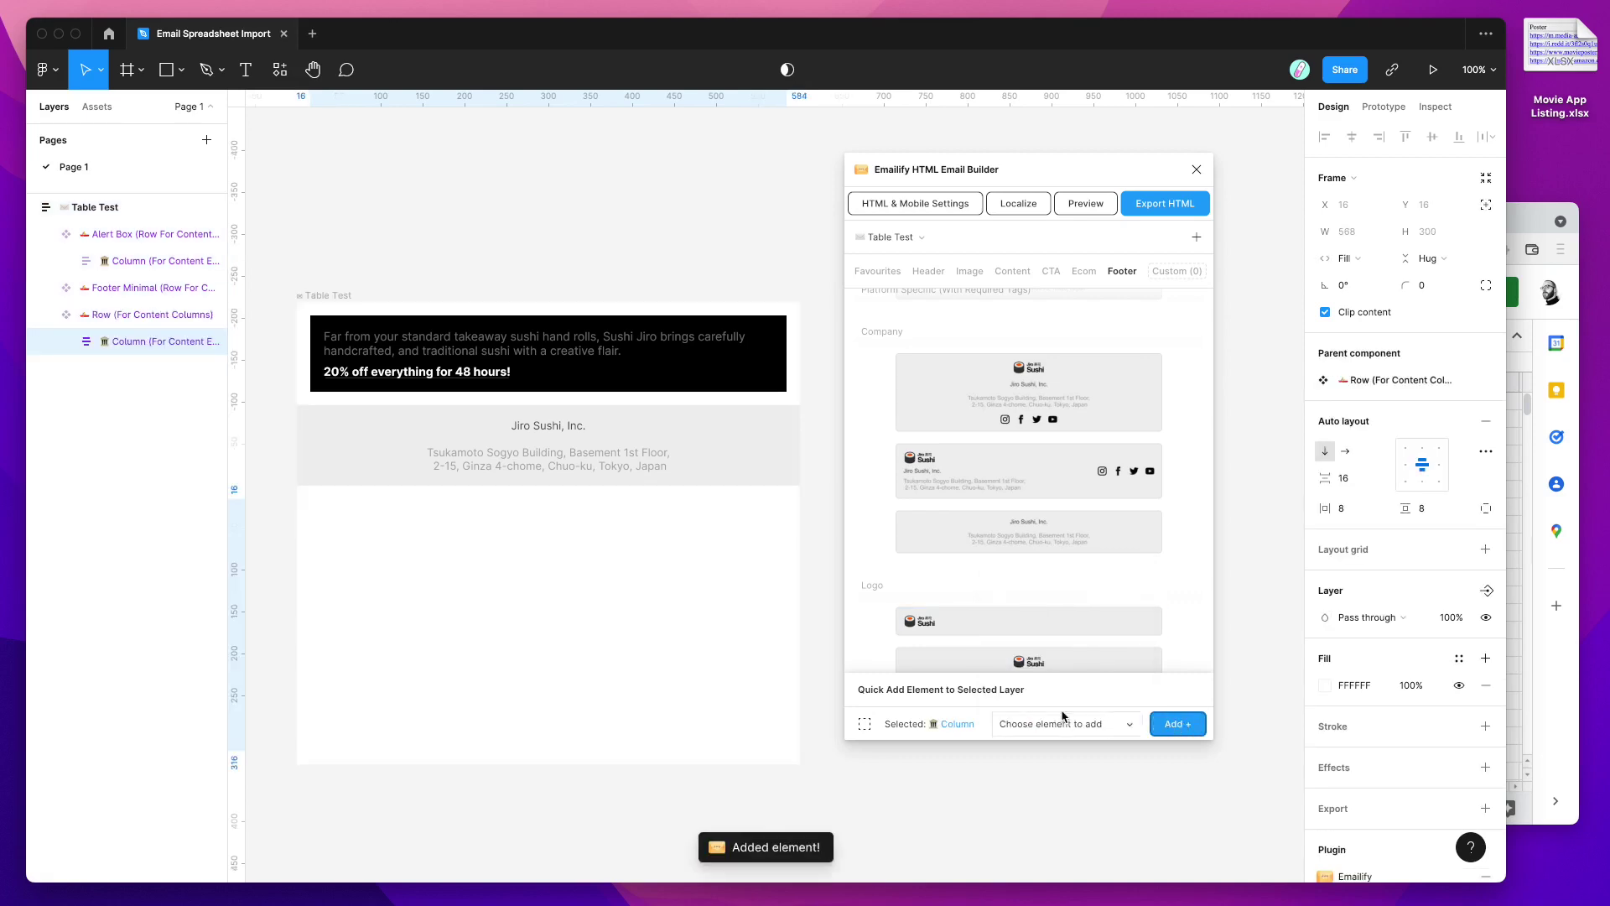
drag(109, 314, 107, 283)
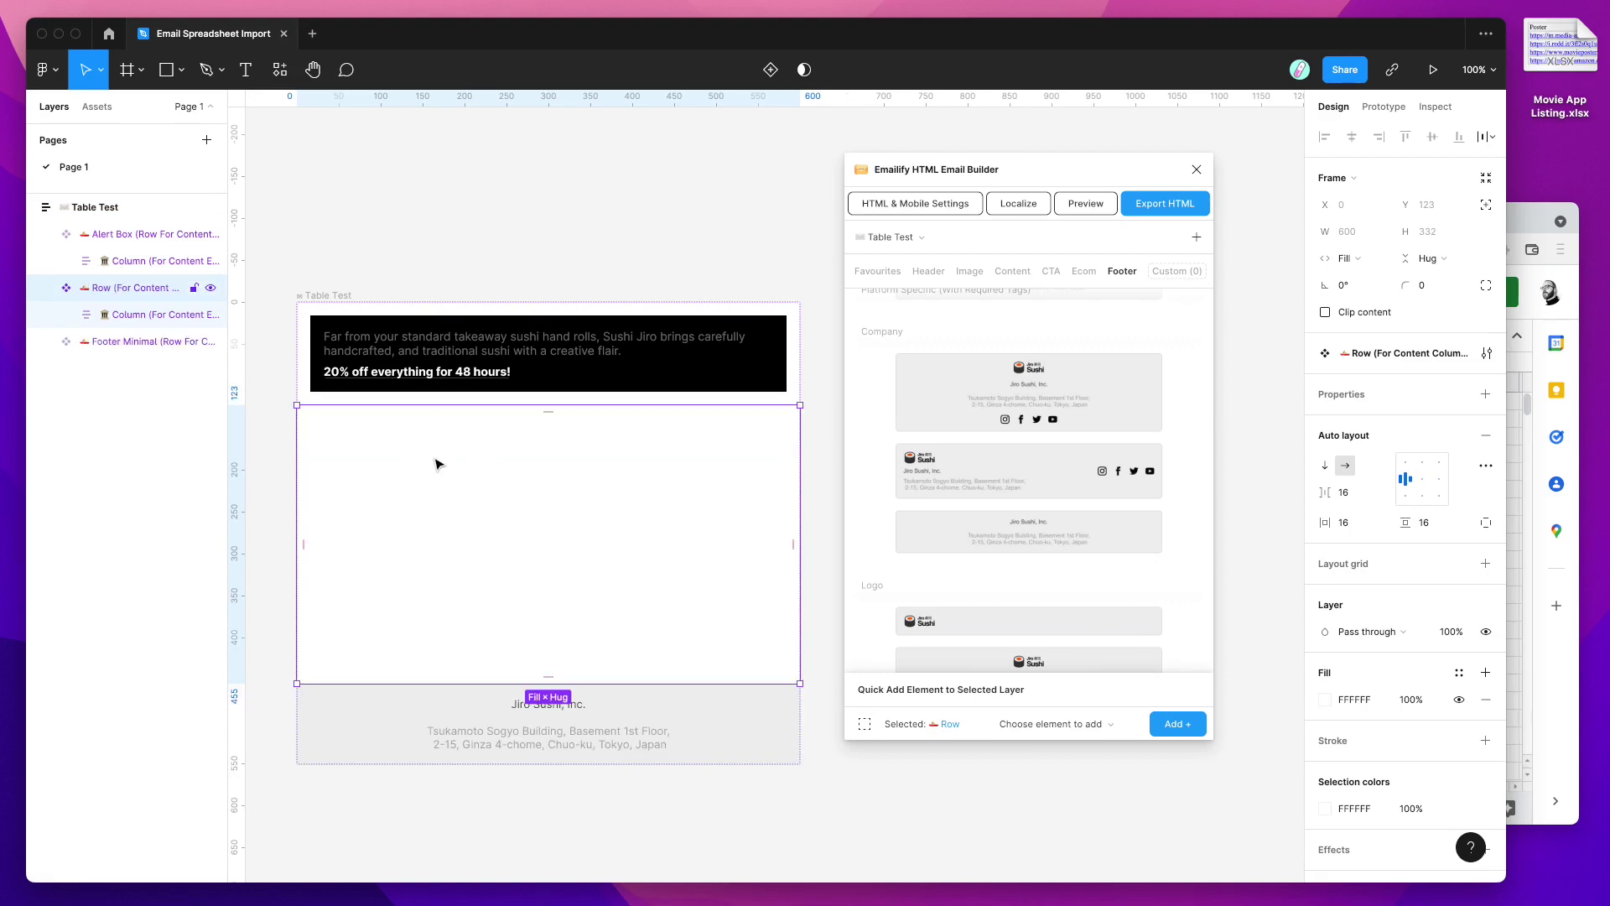
click(130, 315)
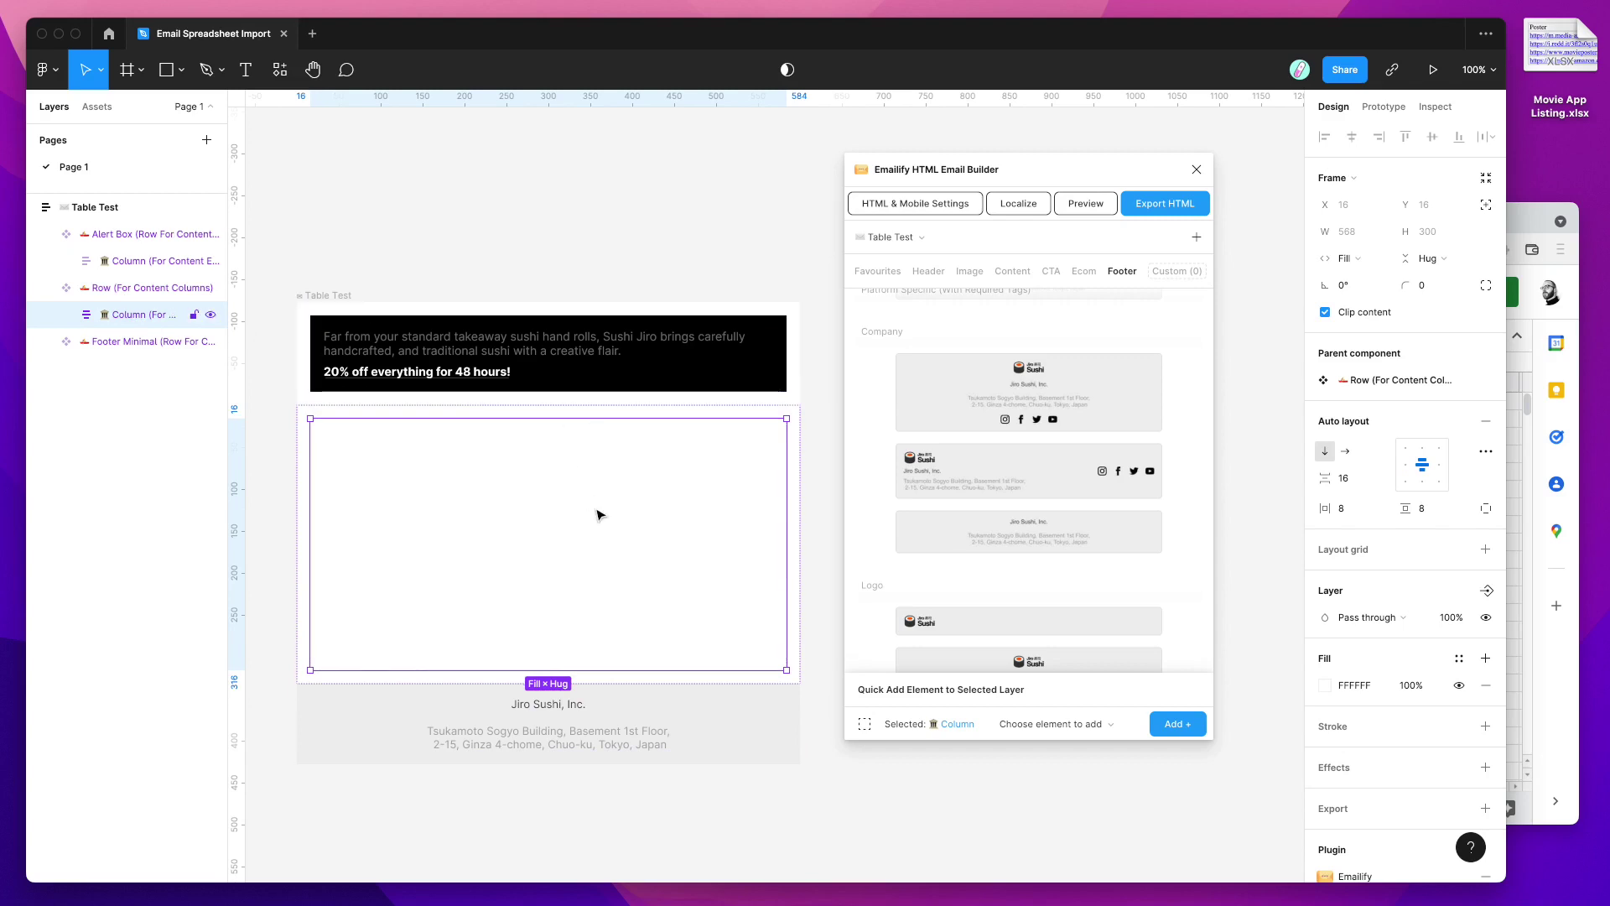
click(1050, 725)
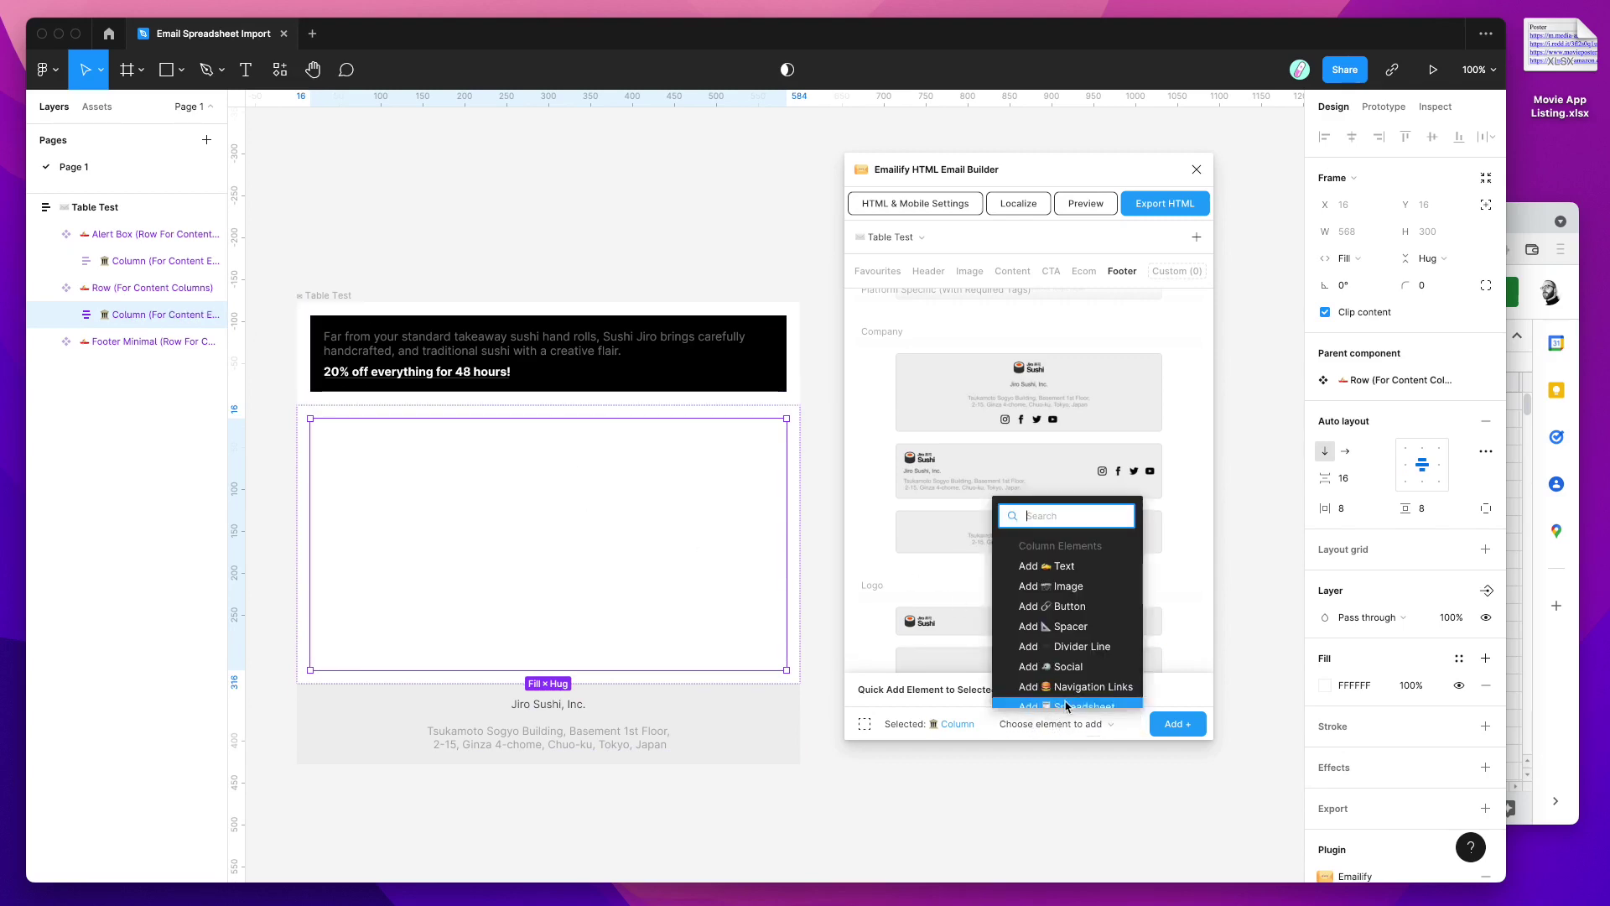
Choose Add Spreadsheet in Quick Add to show the XLSX/CSV and Google Sheet import options.
scroll(1069, 655, down, 1)
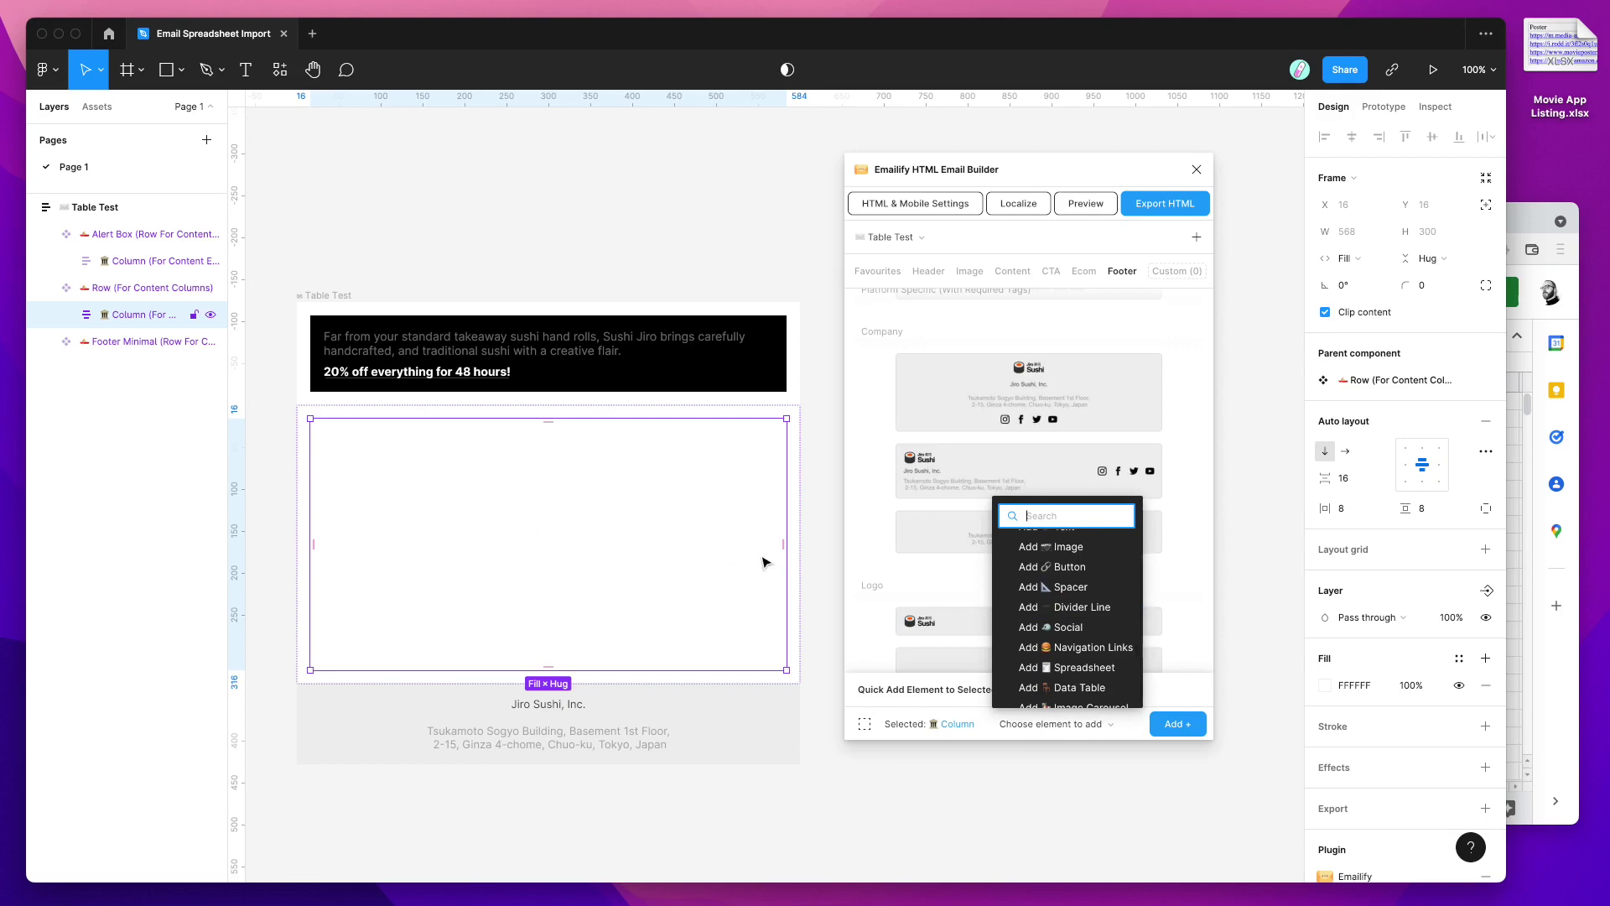
scroll(1065, 595, up, 2)
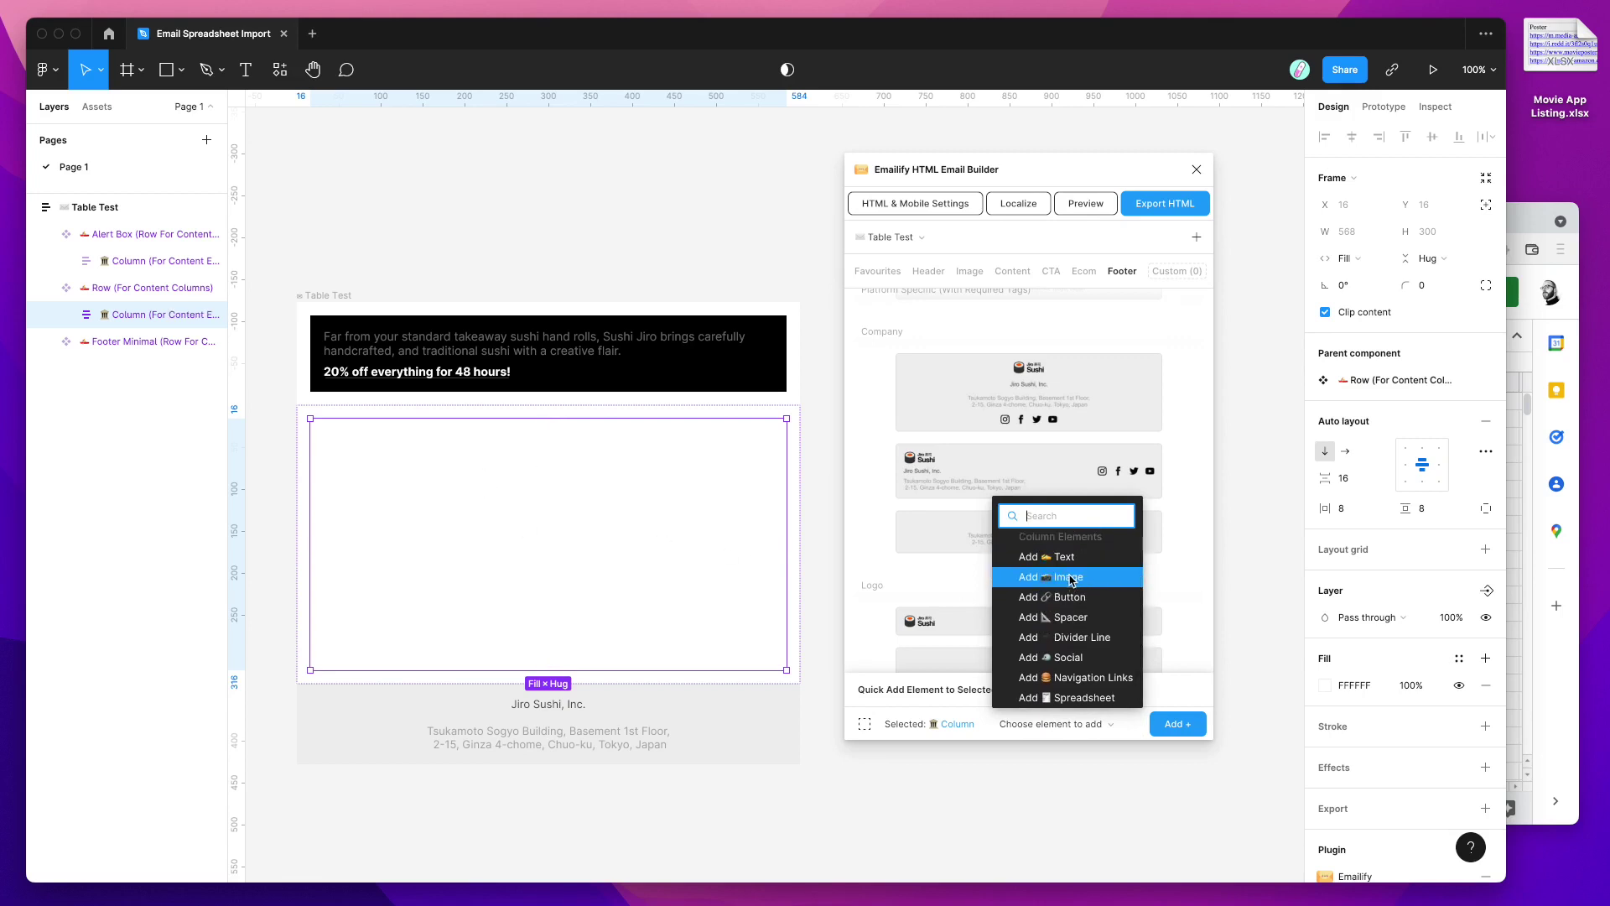
scroll(1072, 635, down, 1)
scroll(1072, 635, down, 1)
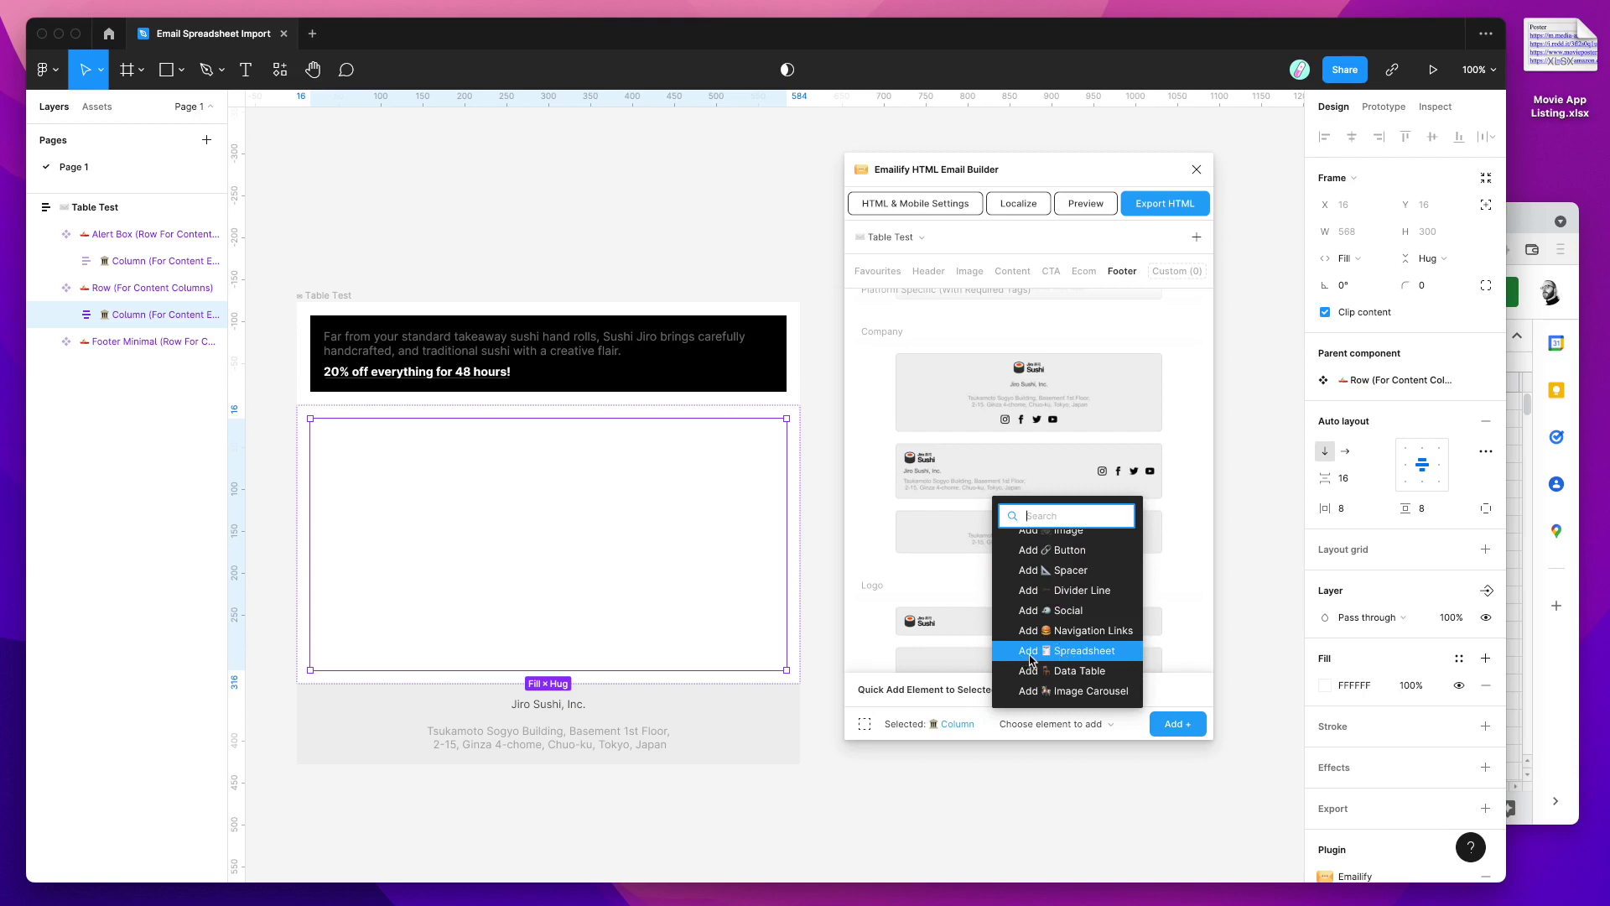
click(1077, 652)
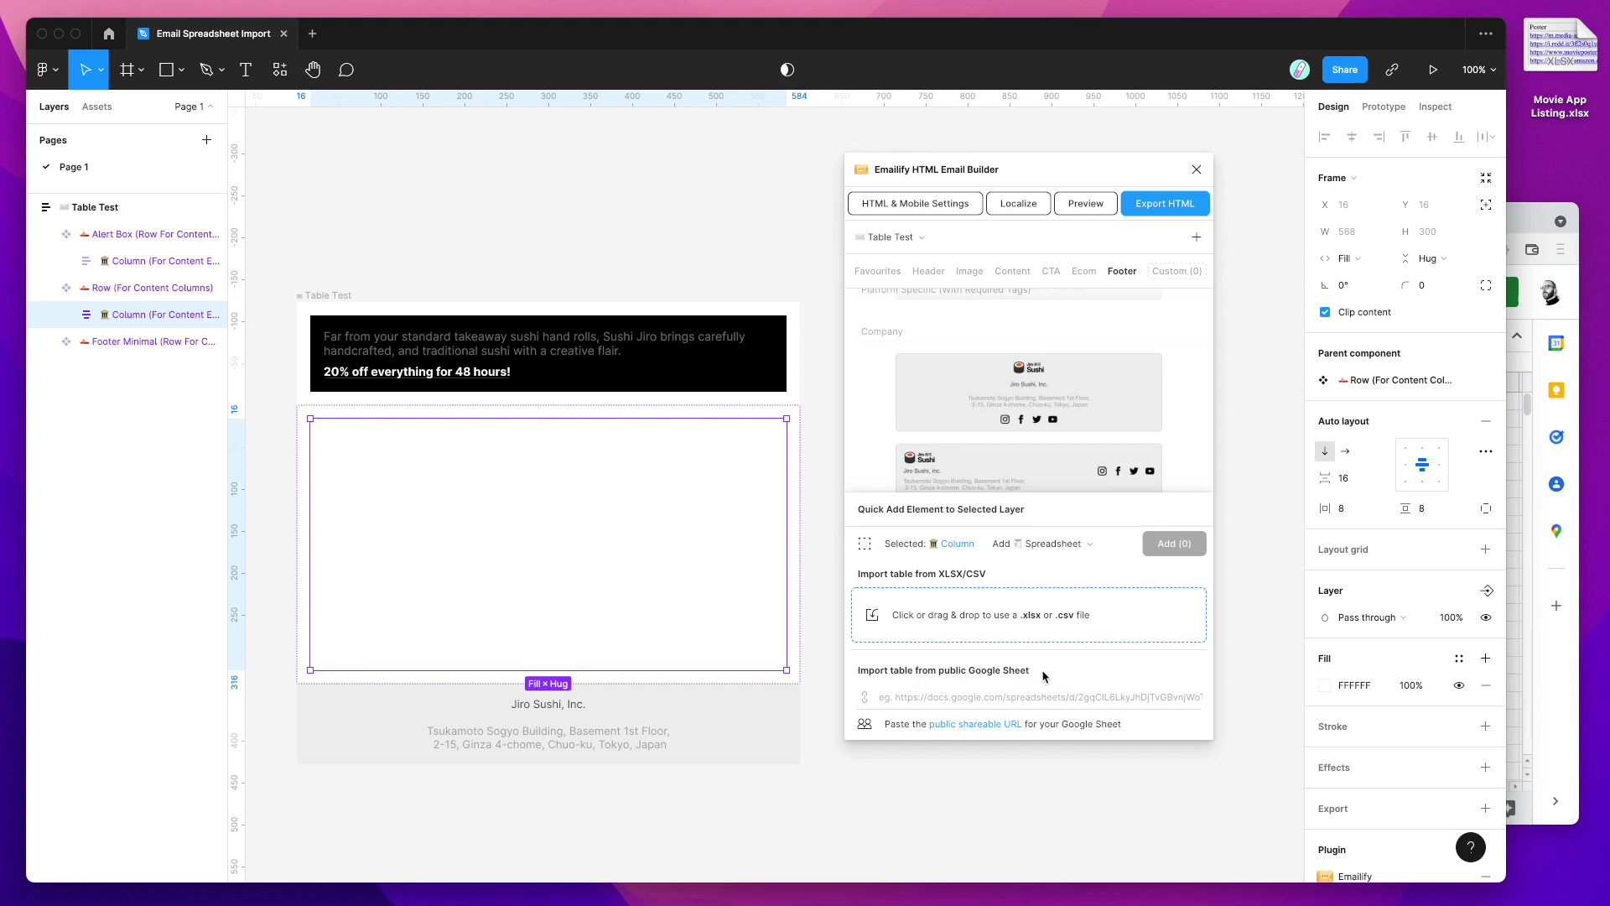
click(1521, 224)
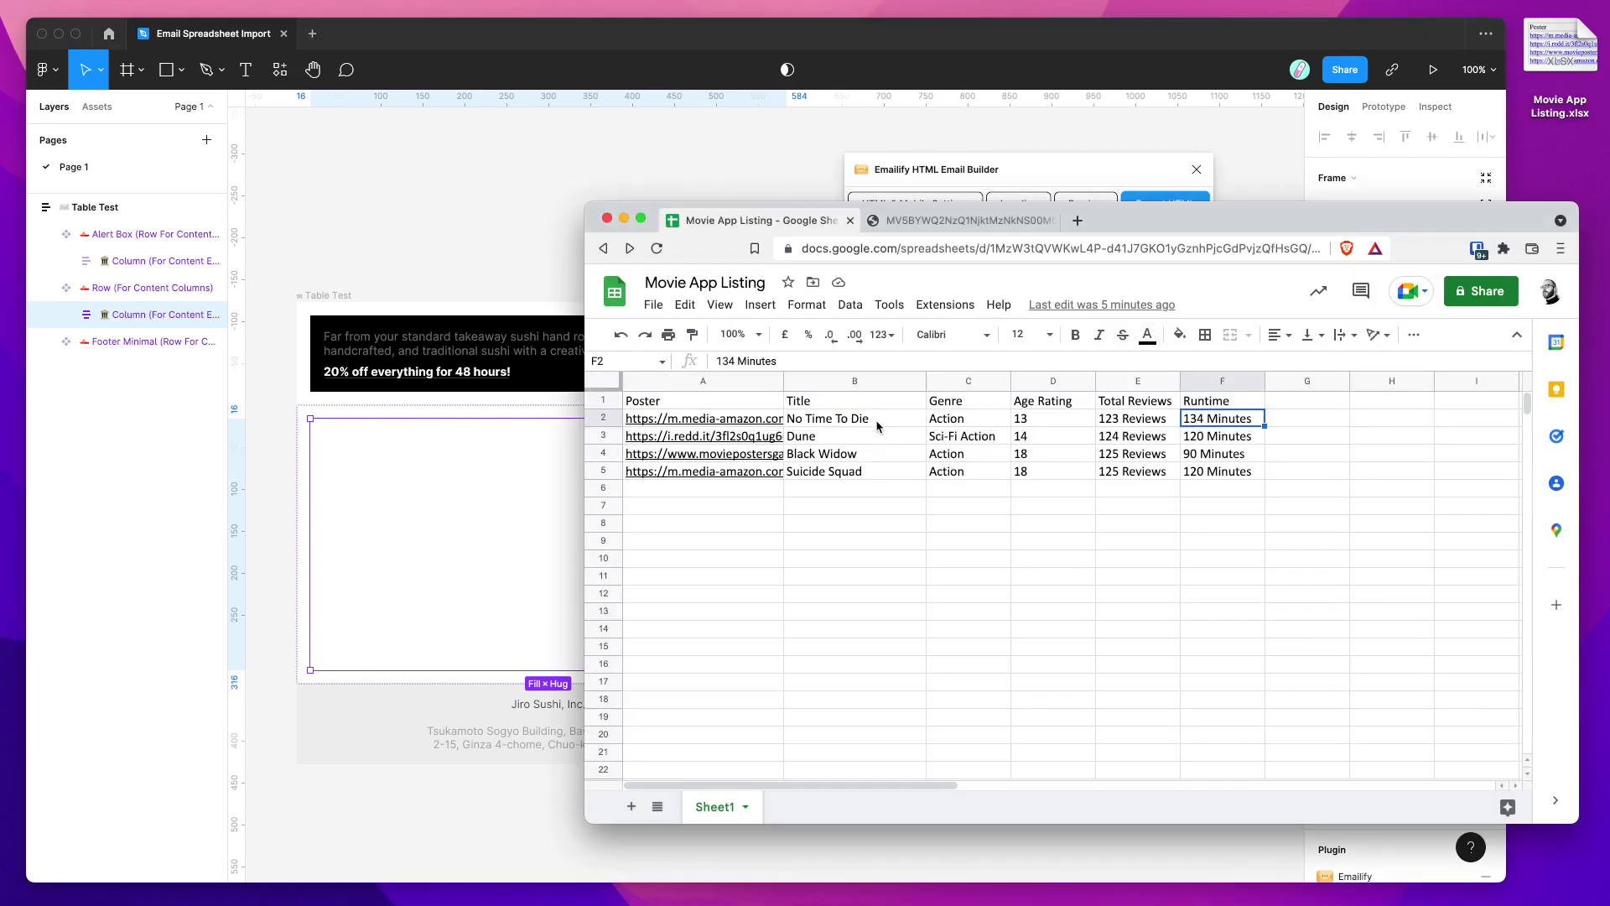
Review the sheet's headers: Poster, Title, Age Rating, Total Reviews and Runtime.
drag(1181, 217, 1176, 228)
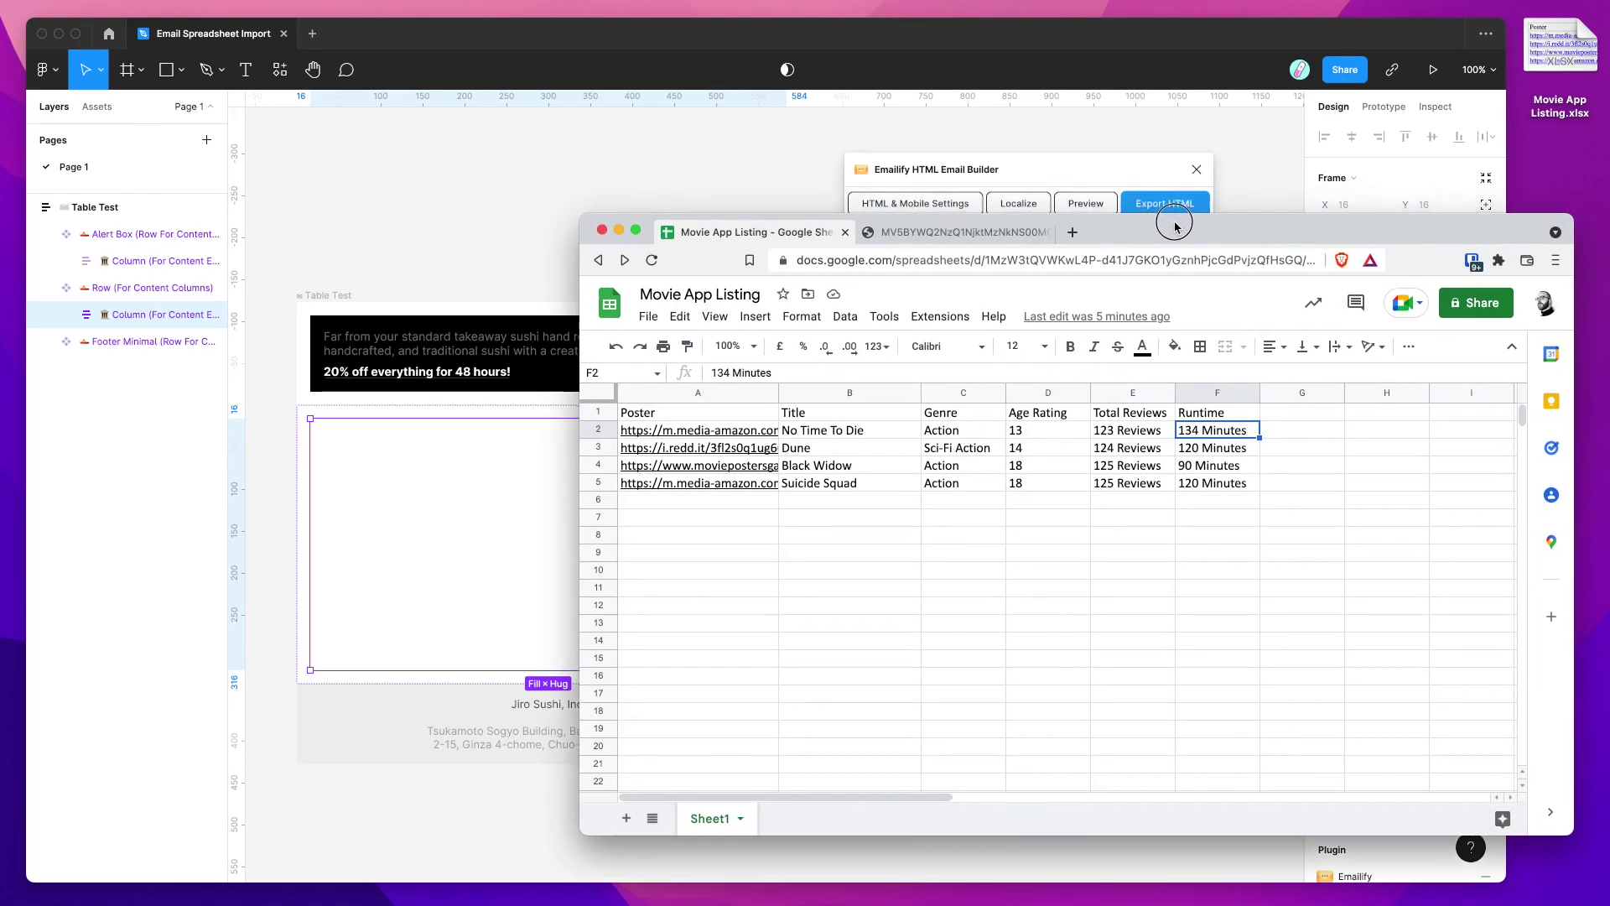
click(608, 411)
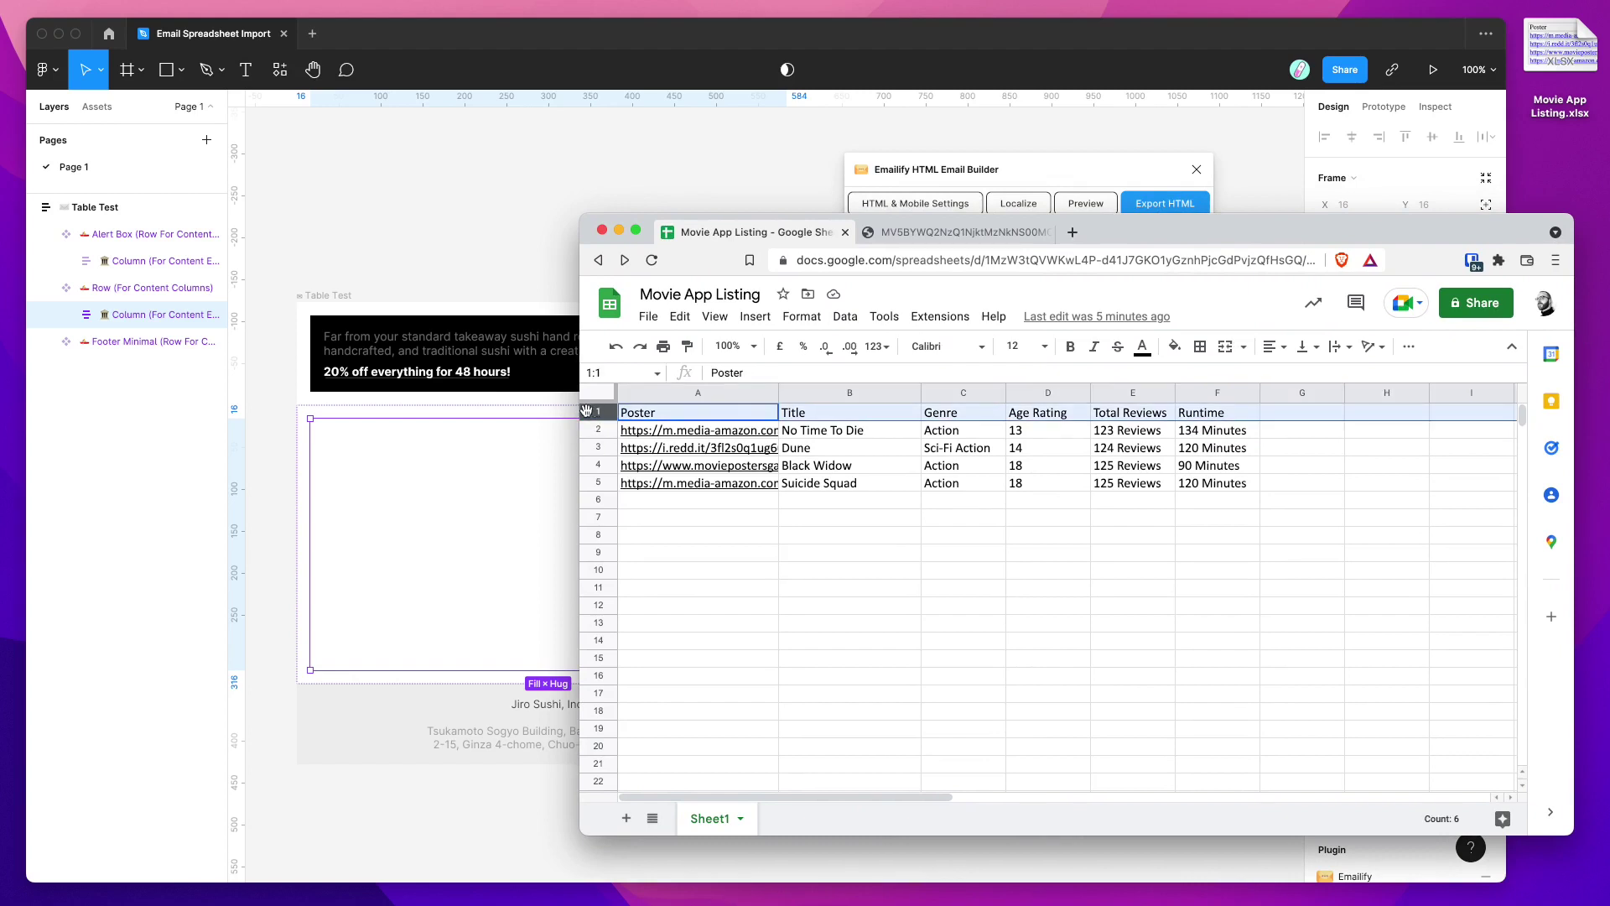
click(673, 416)
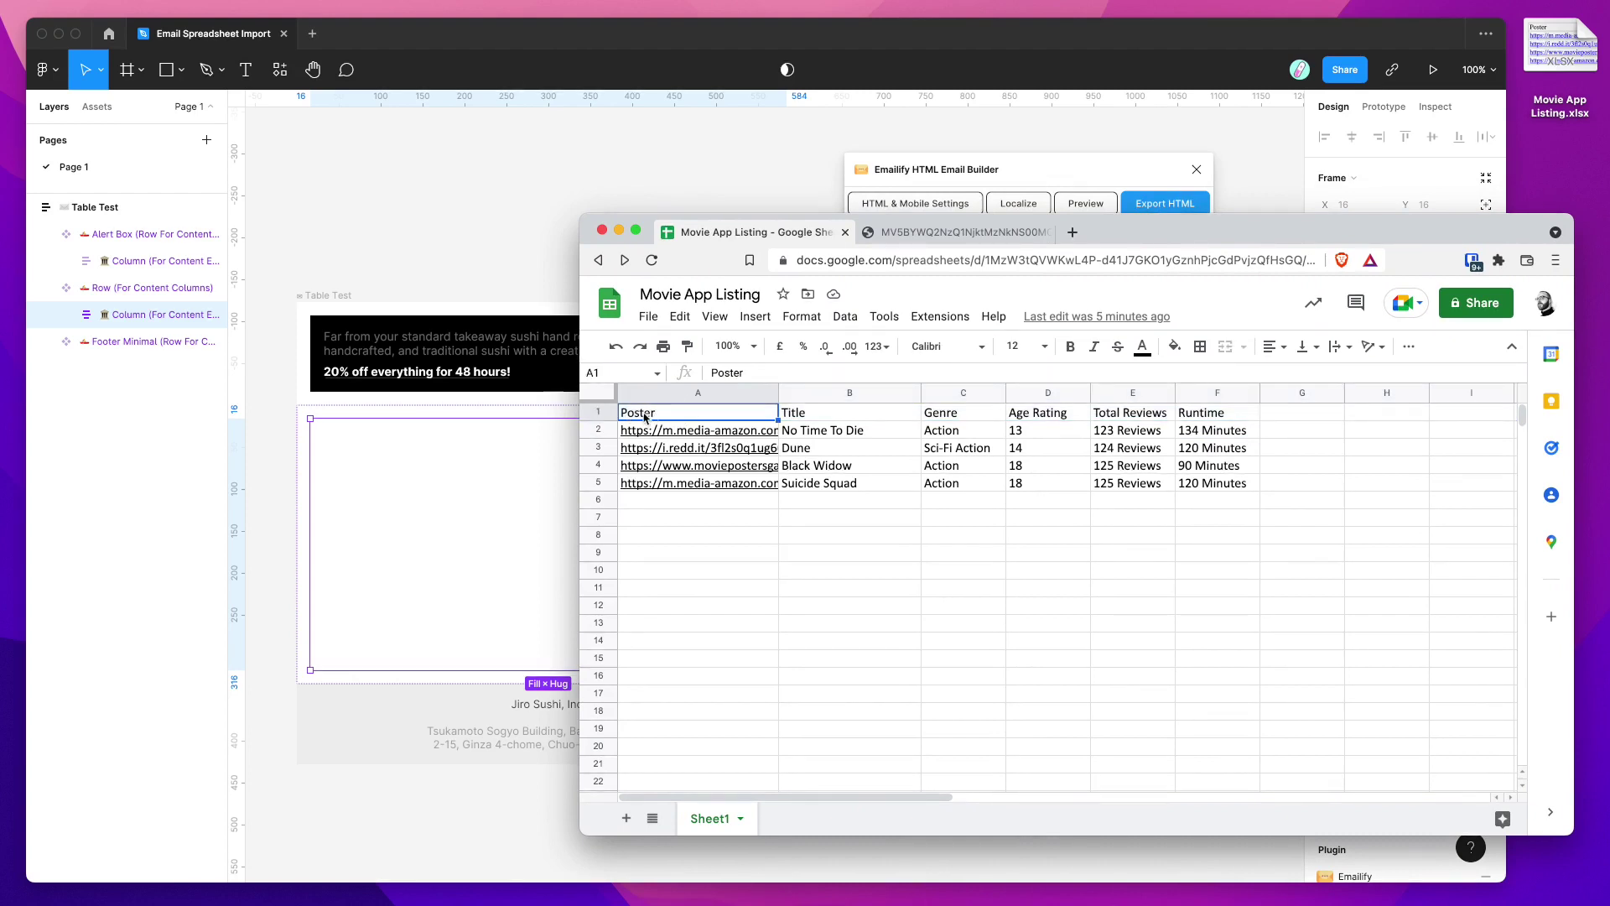
click(808, 416)
click(946, 415)
click(1033, 416)
click(1145, 415)
click(1201, 415)
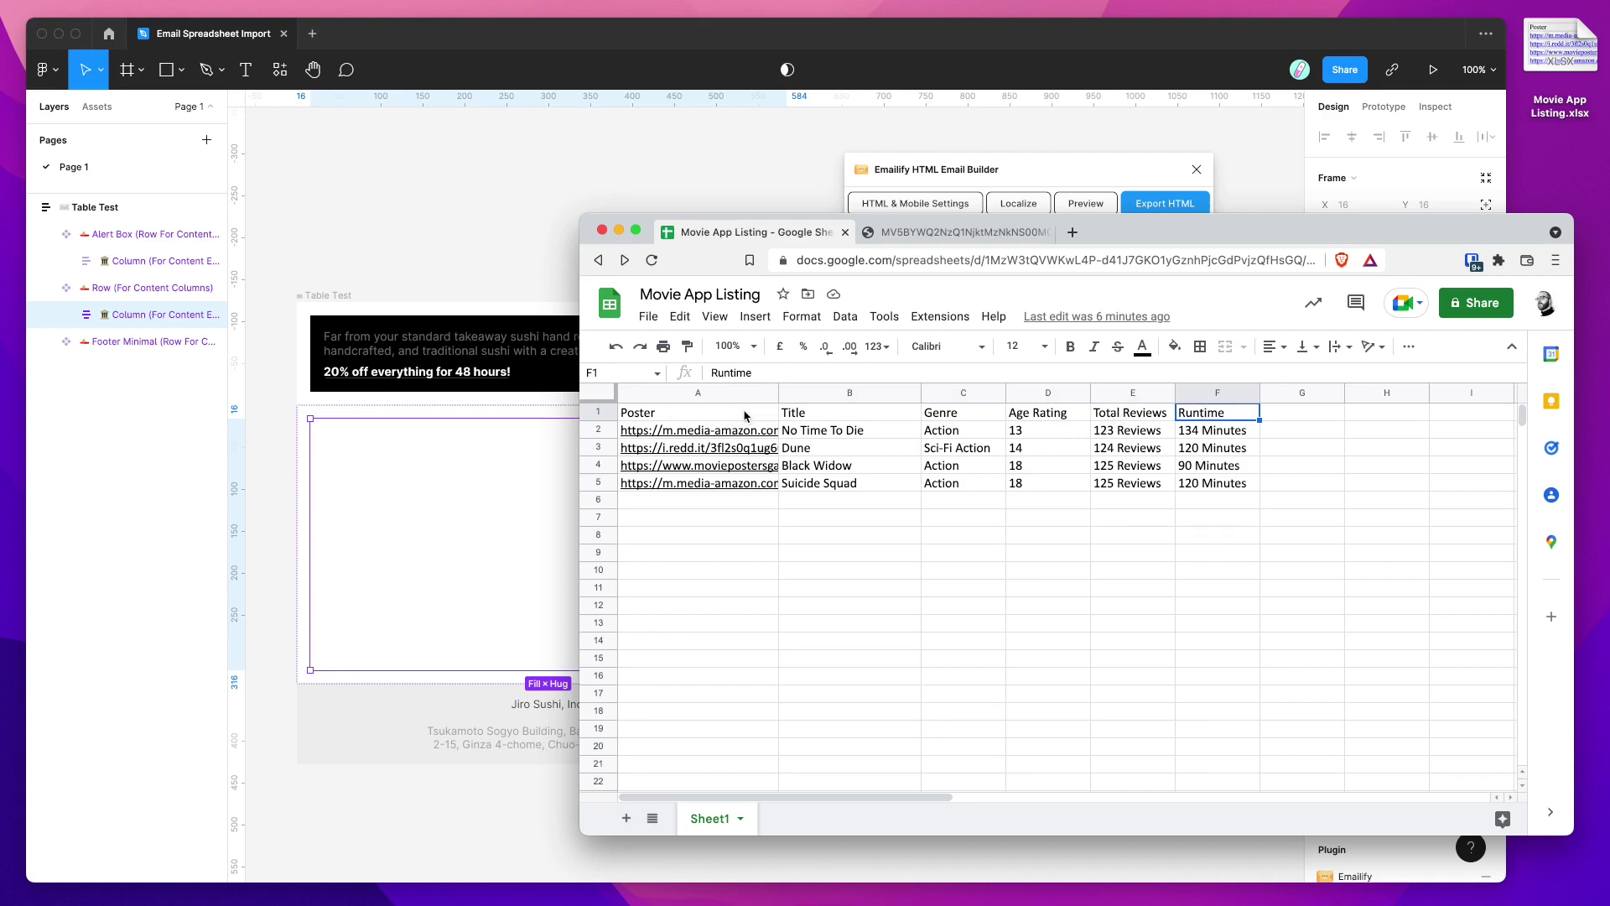
click(657, 414)
click(847, 416)
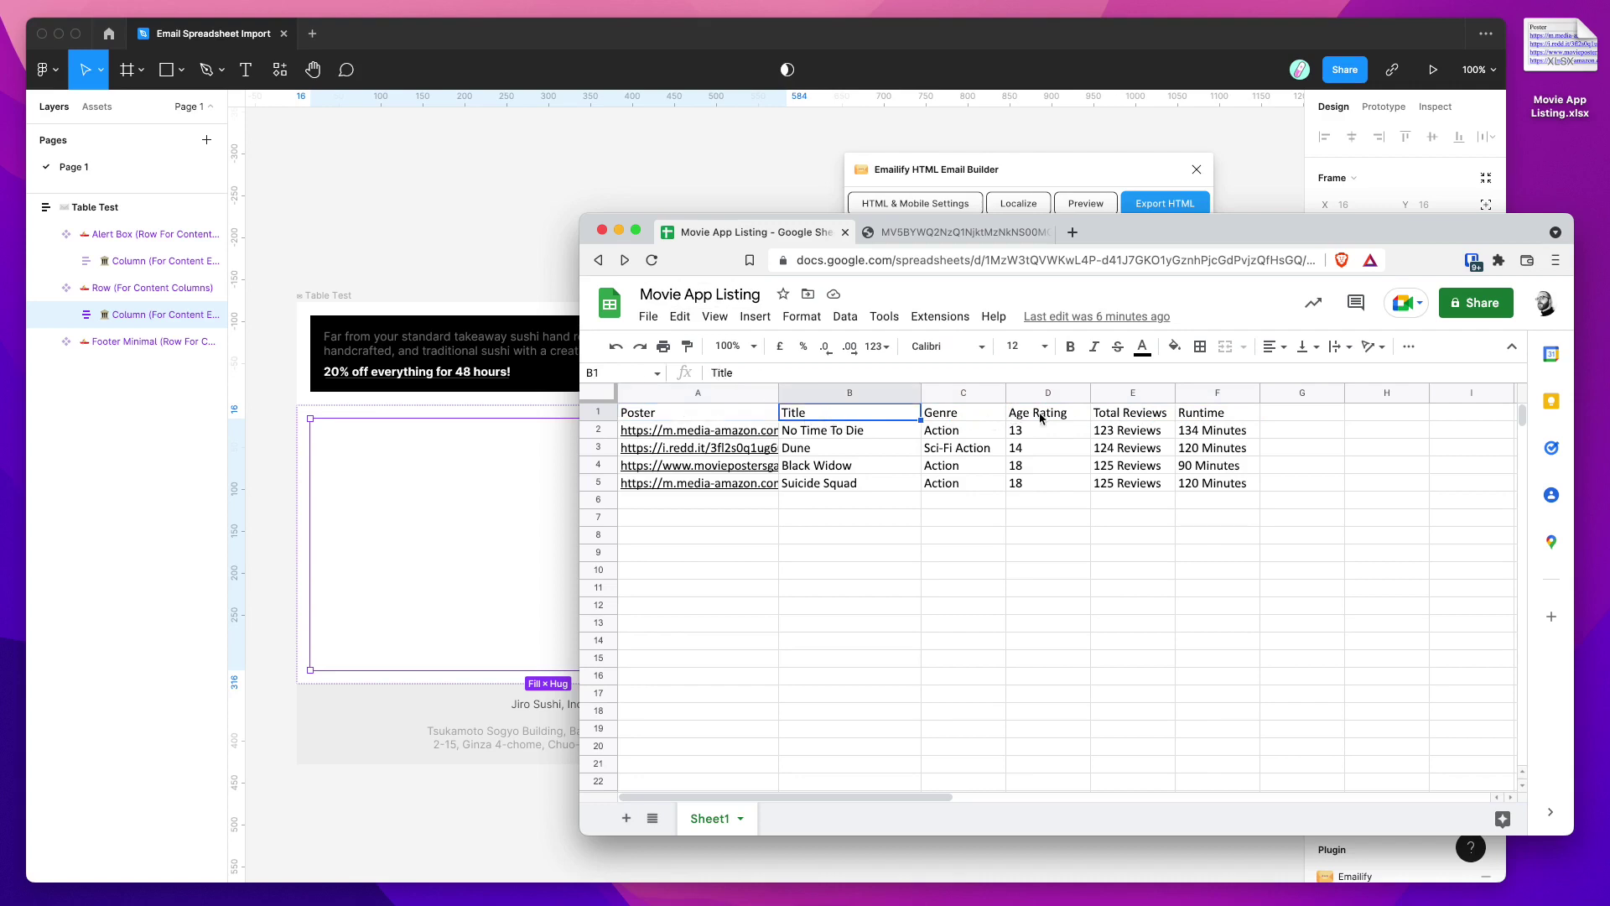
click(1123, 415)
click(681, 416)
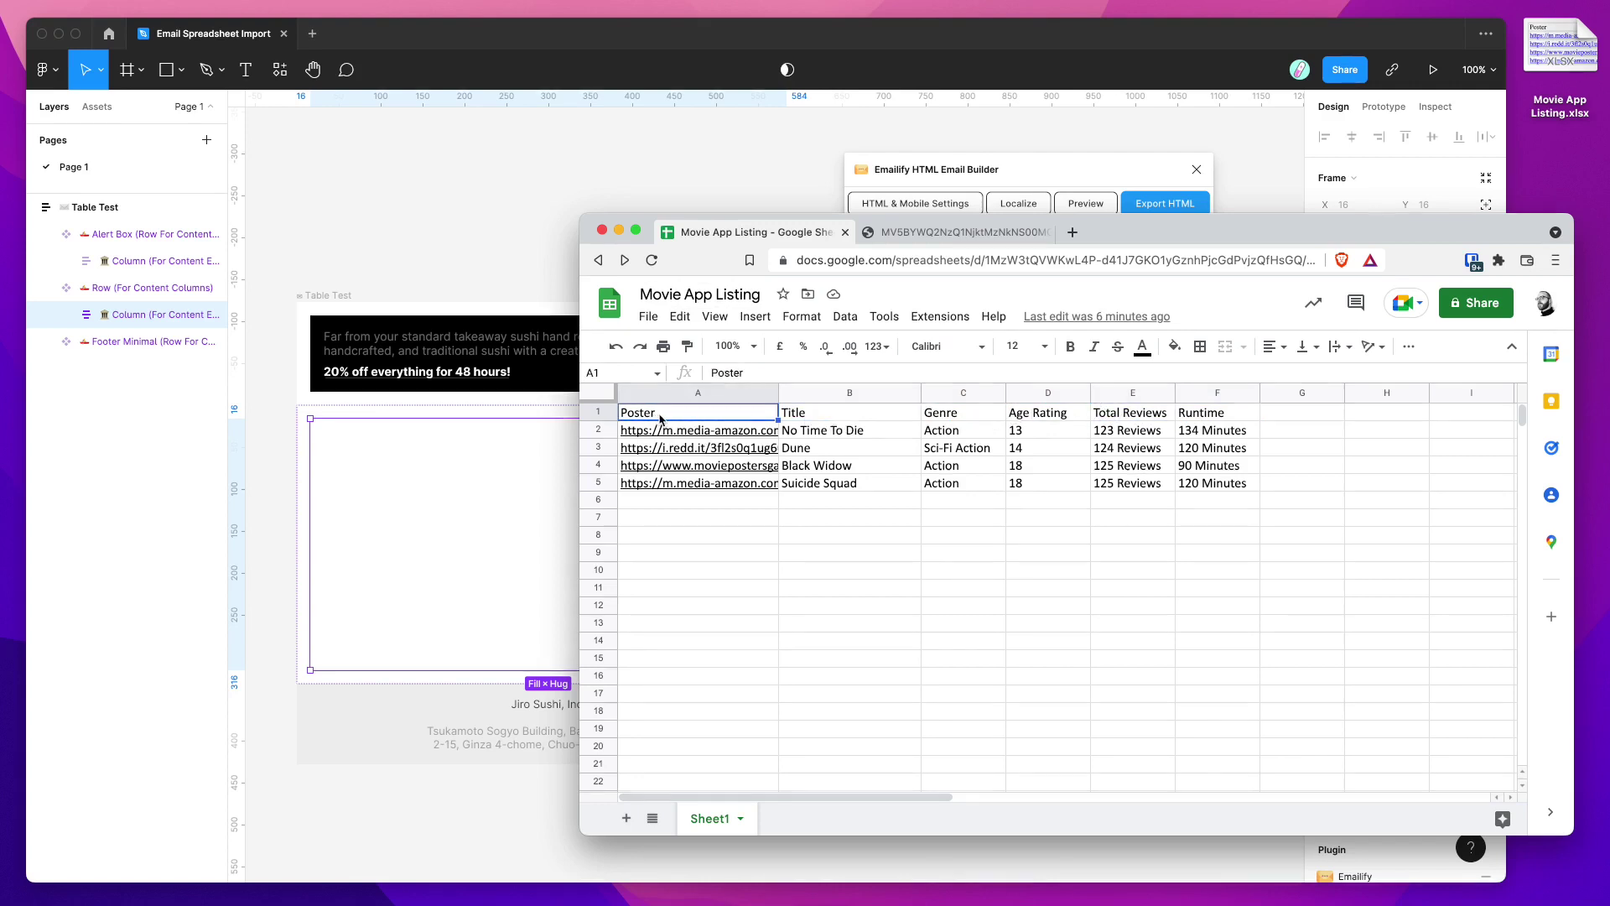
Open the No Time To Die poster URL from A2 in a new tab, then return to the sheet.
click(678, 435)
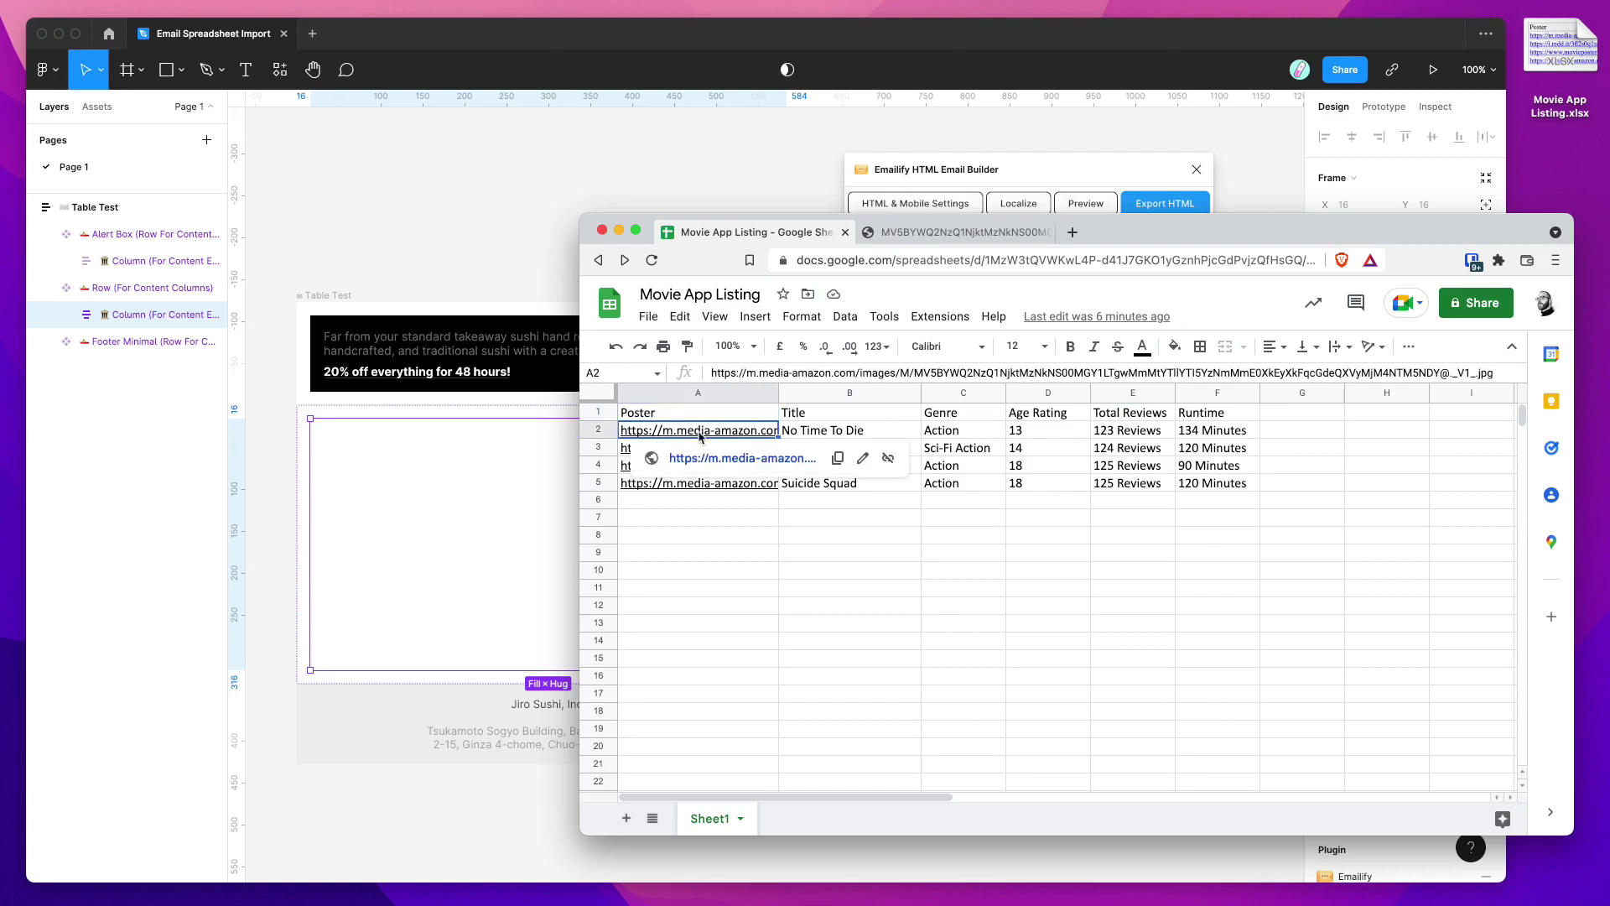
click(732, 458)
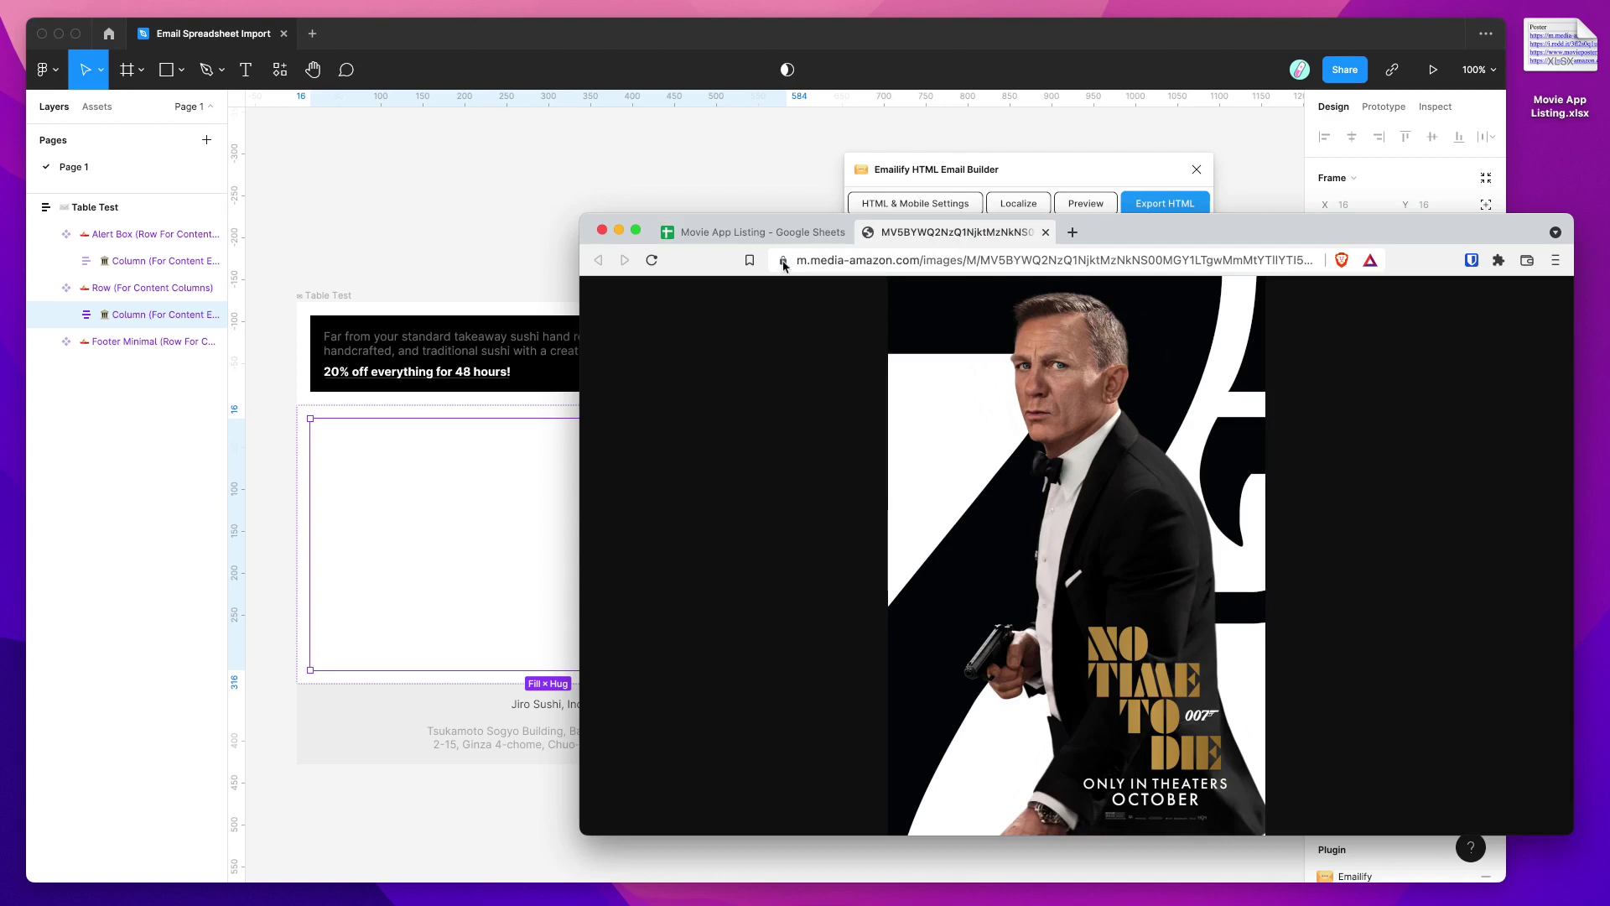
click(789, 233)
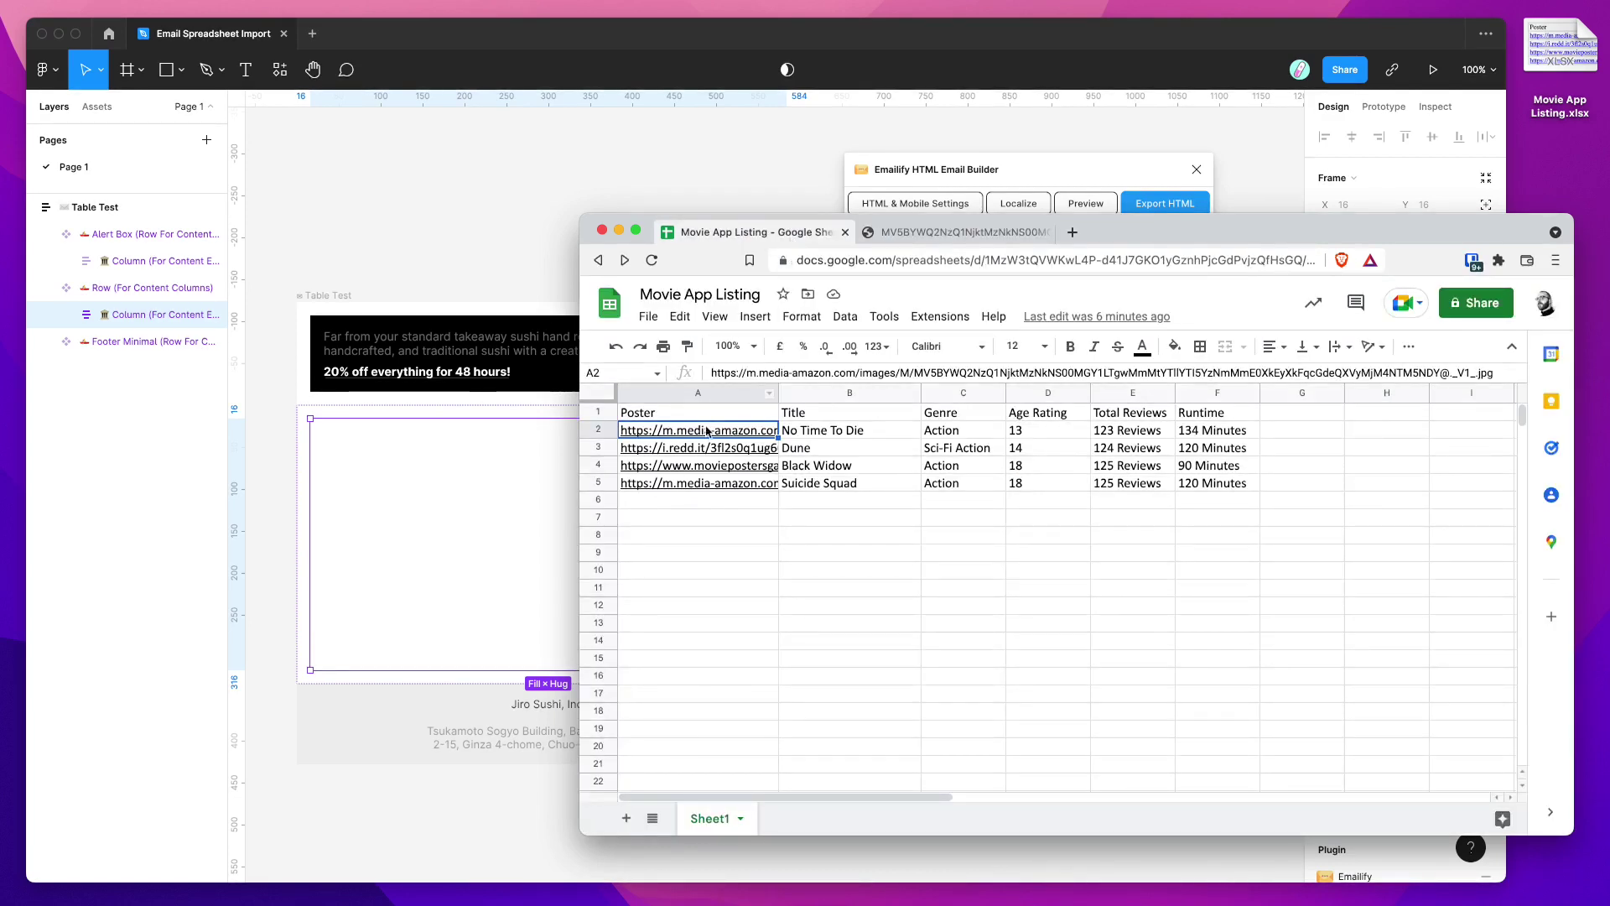
mouse_move(682, 434)
Look over the movie titles, Dune's age rating and the Runtime value in F2.
click(836, 436)
click(825, 453)
click(825, 470)
click(1080, 451)
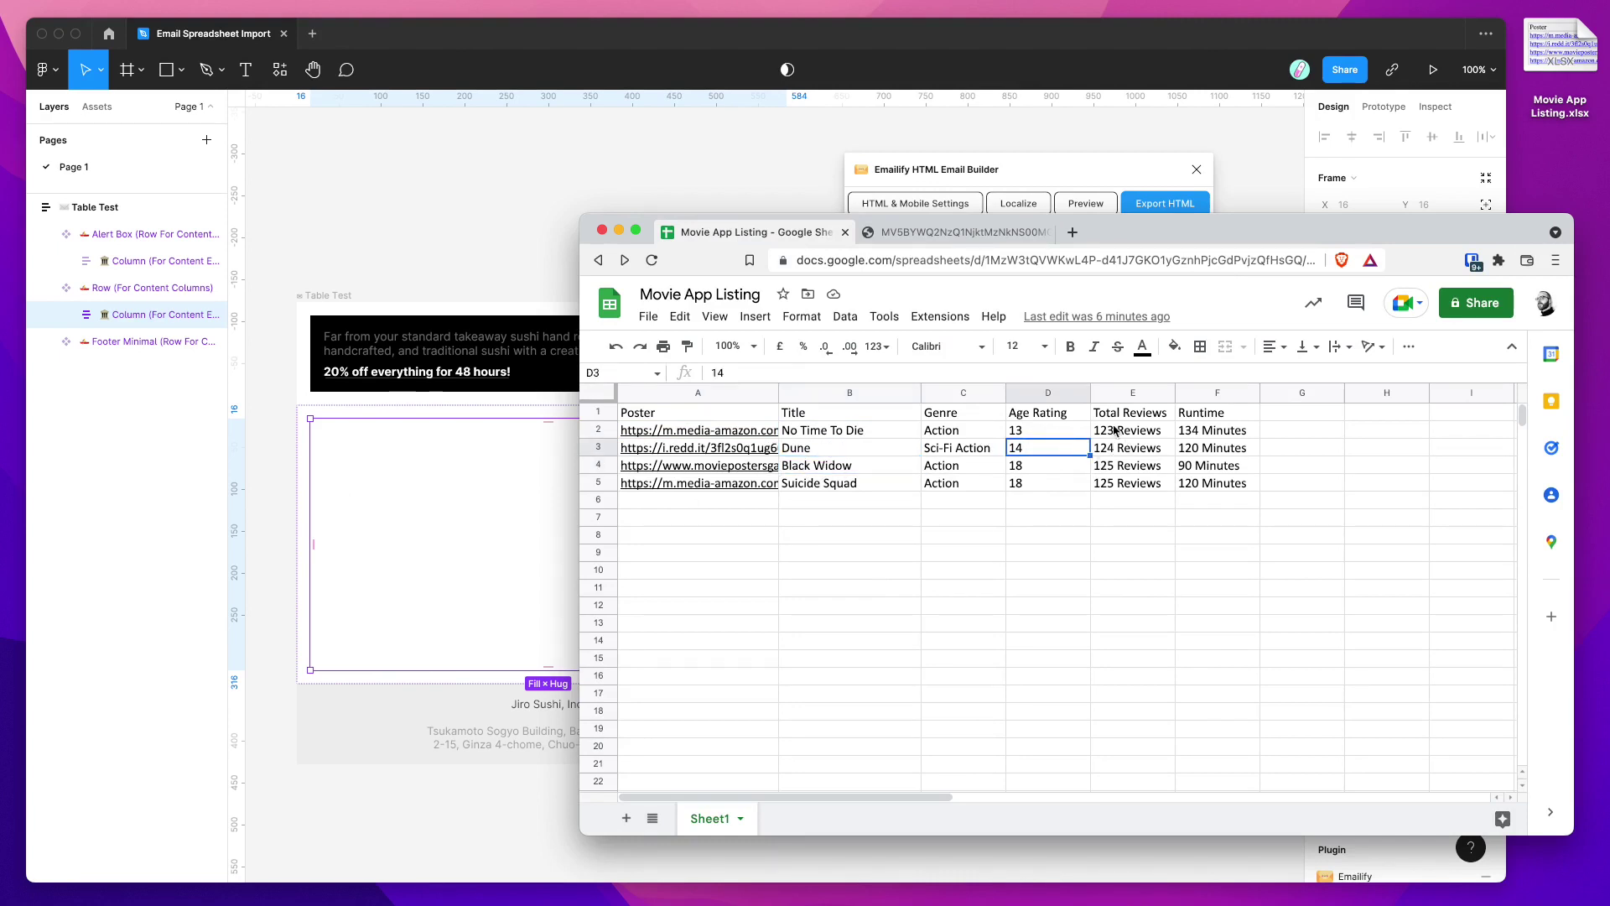
click(1199, 430)
Delete the Runtime column F, leaving Total Reviews as the last column.
click(1196, 394)
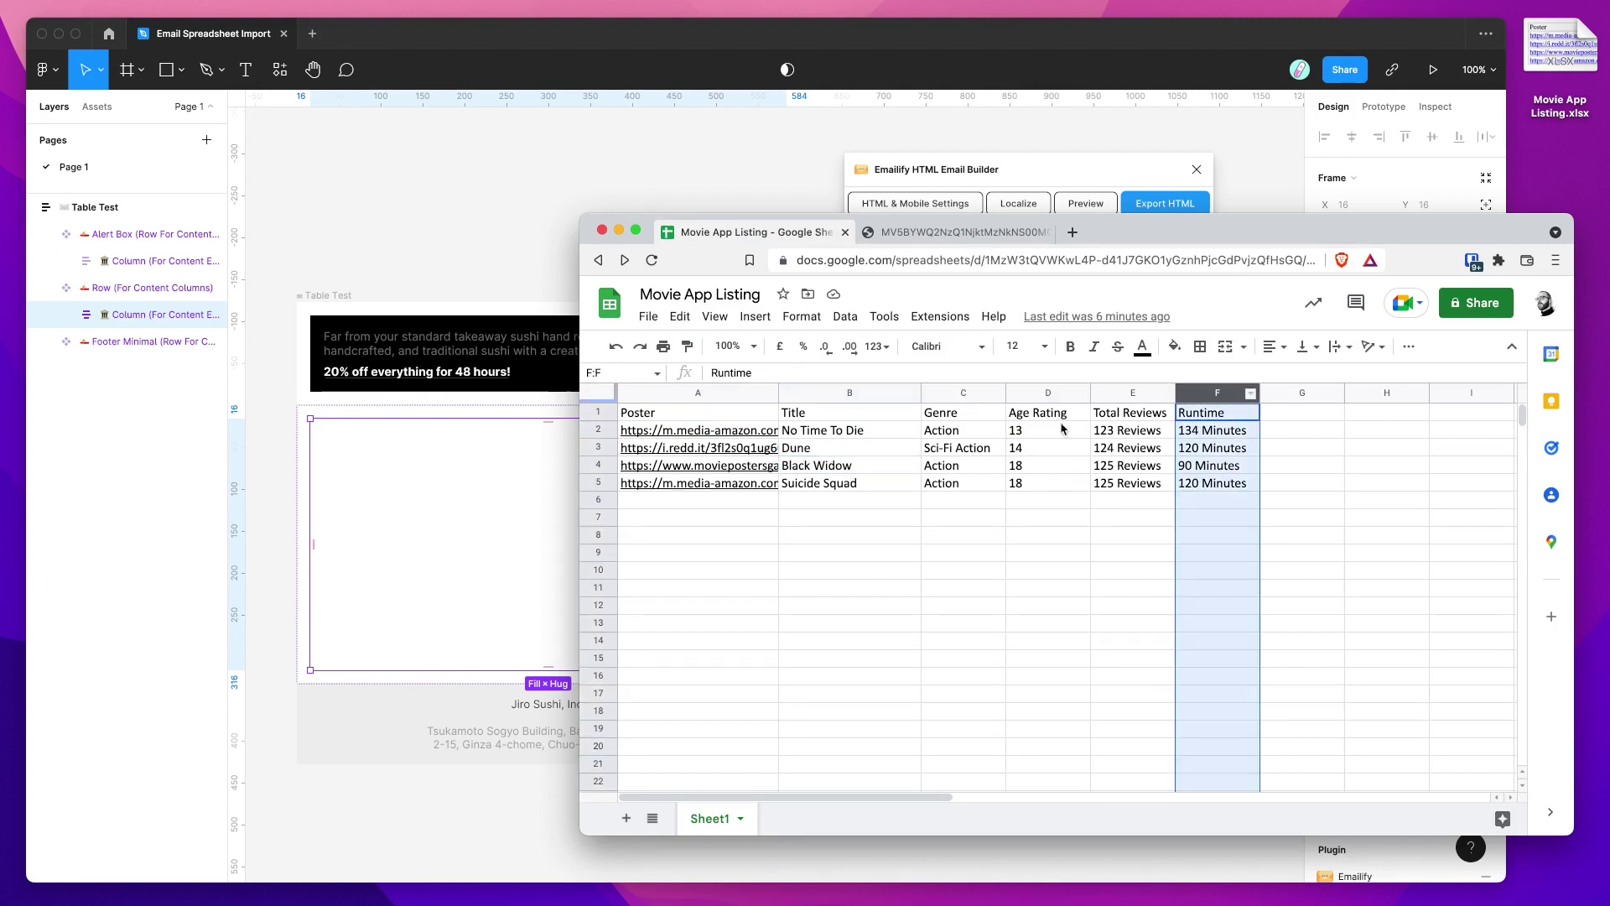
right_click(1202, 393)
click(1258, 536)
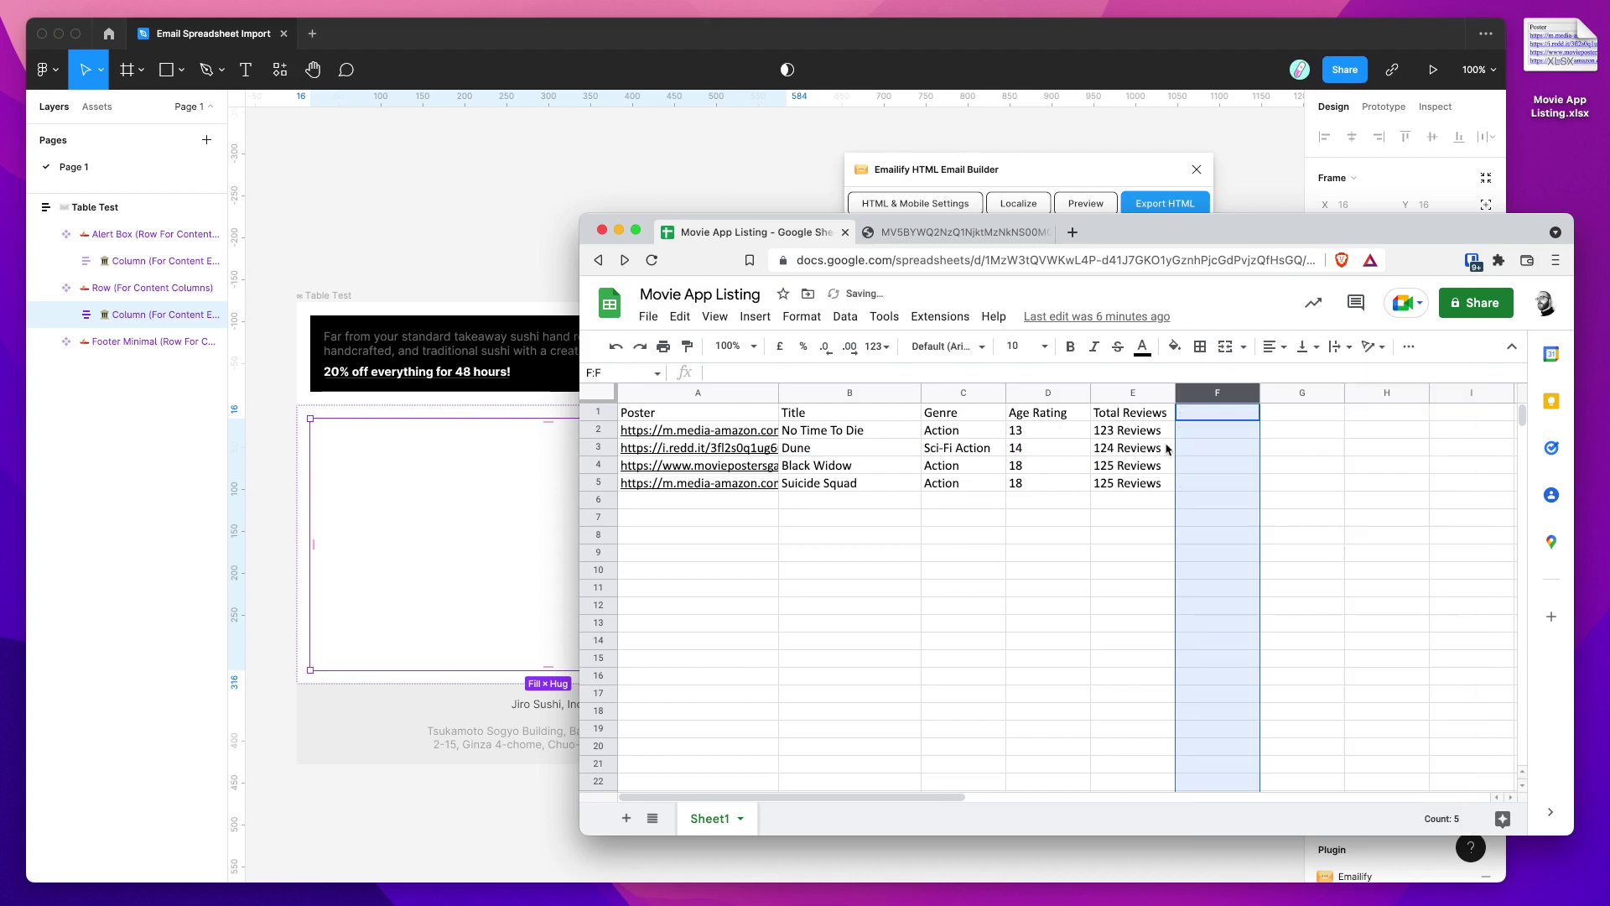
click(1134, 394)
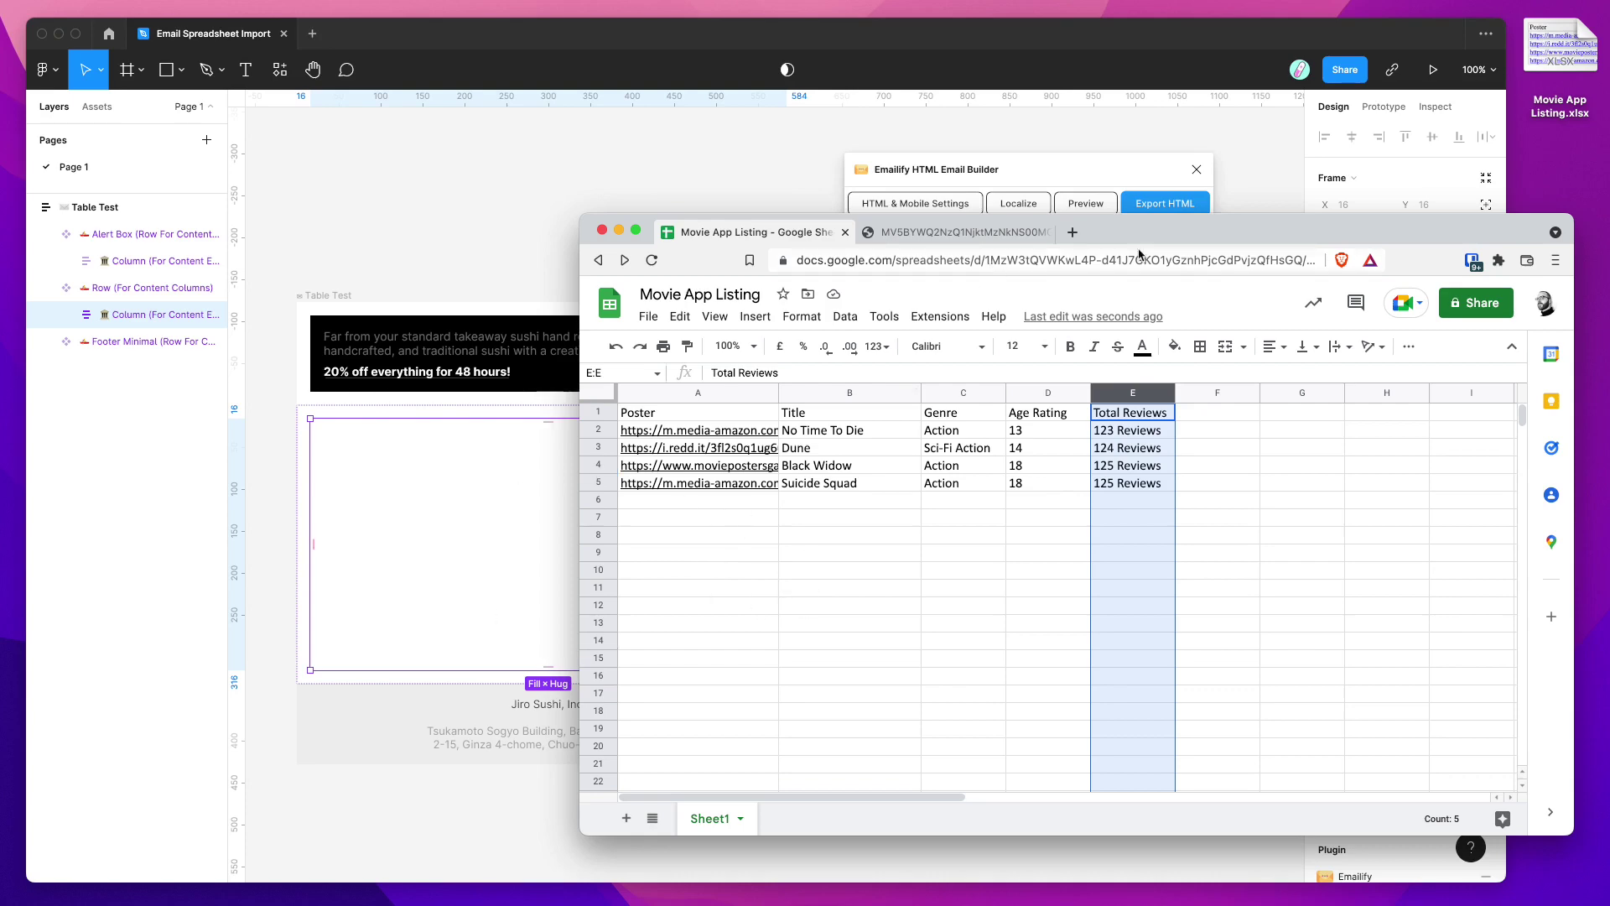
Download the sheet as Microsoft Excel, giving 'Movie App Listing.xlsx' on the desktop.
drag(1128, 226, 1125, 223)
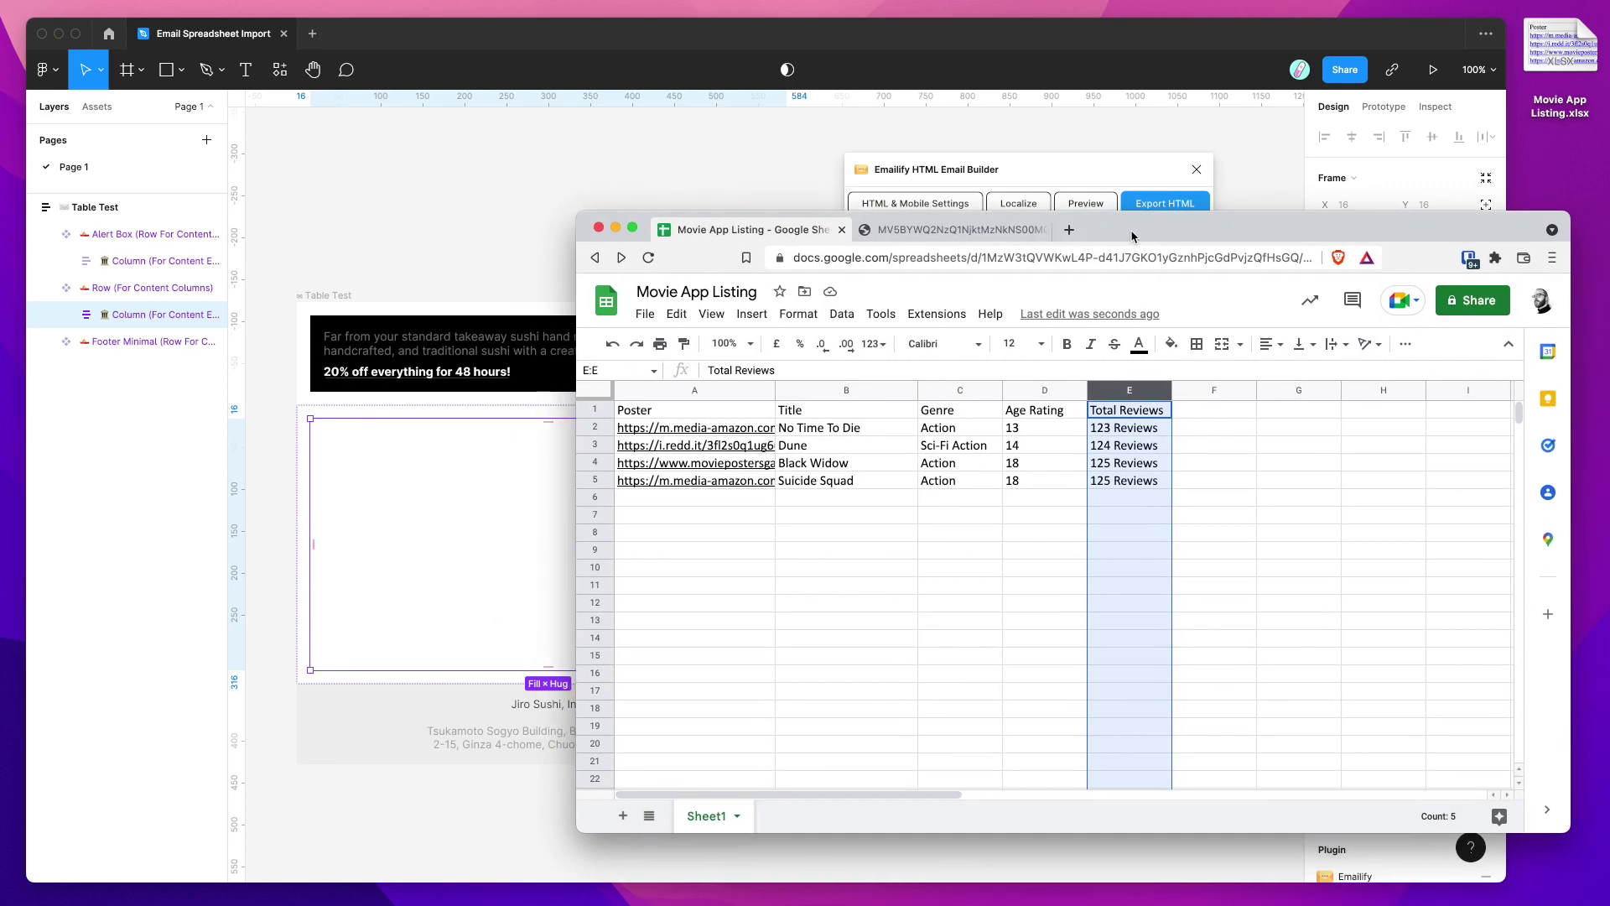
click(647, 316)
mouse_move(686, 518)
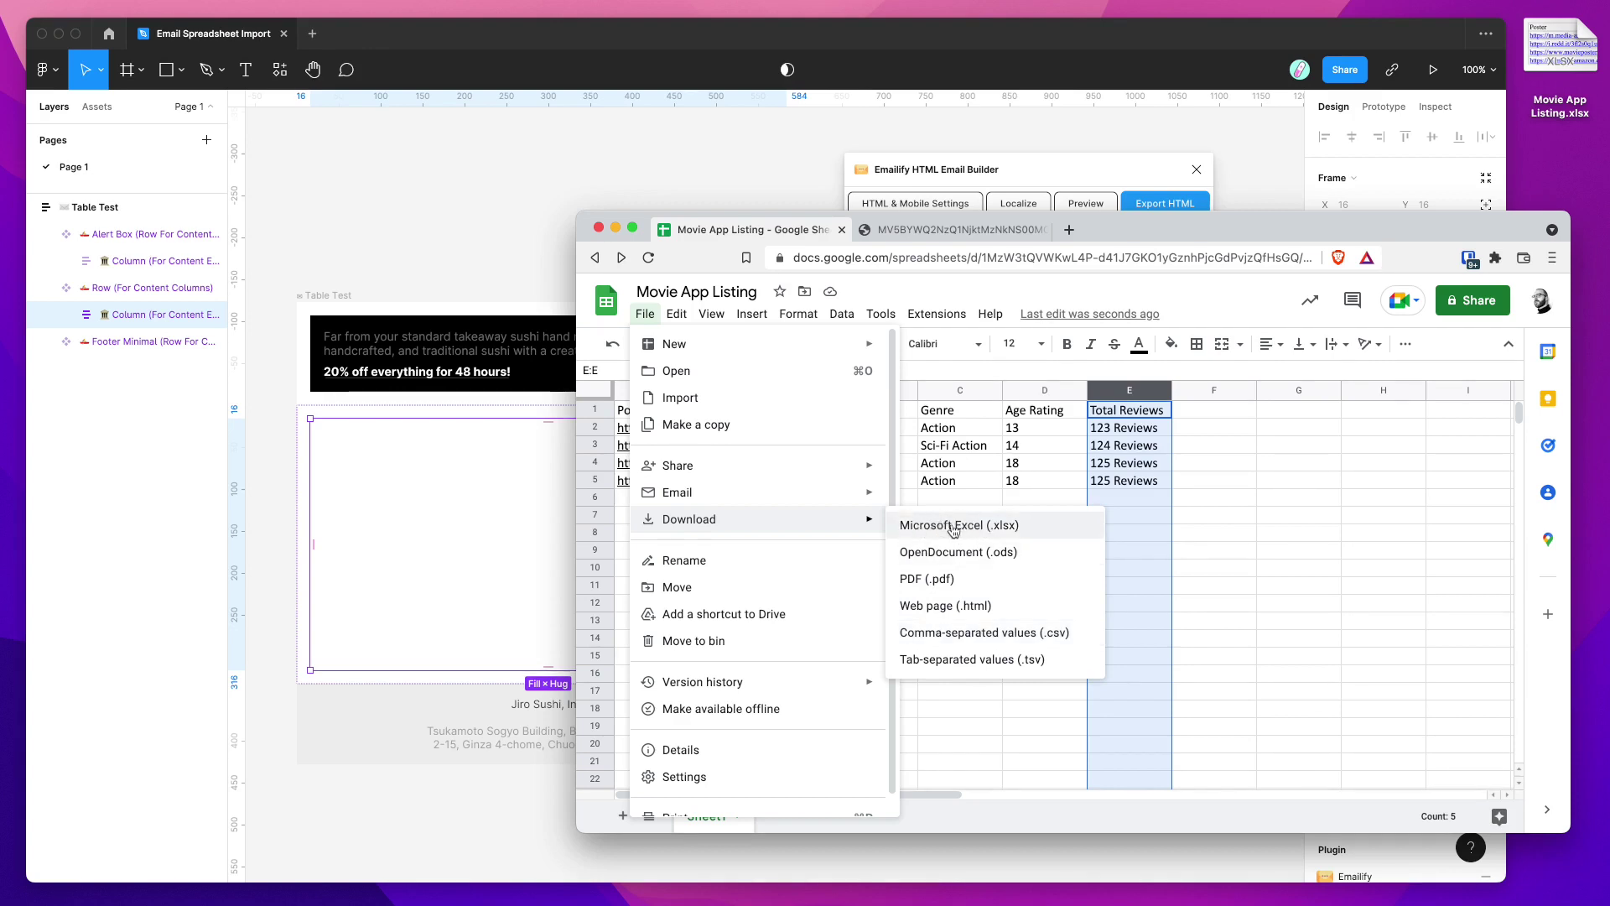
click(958, 501)
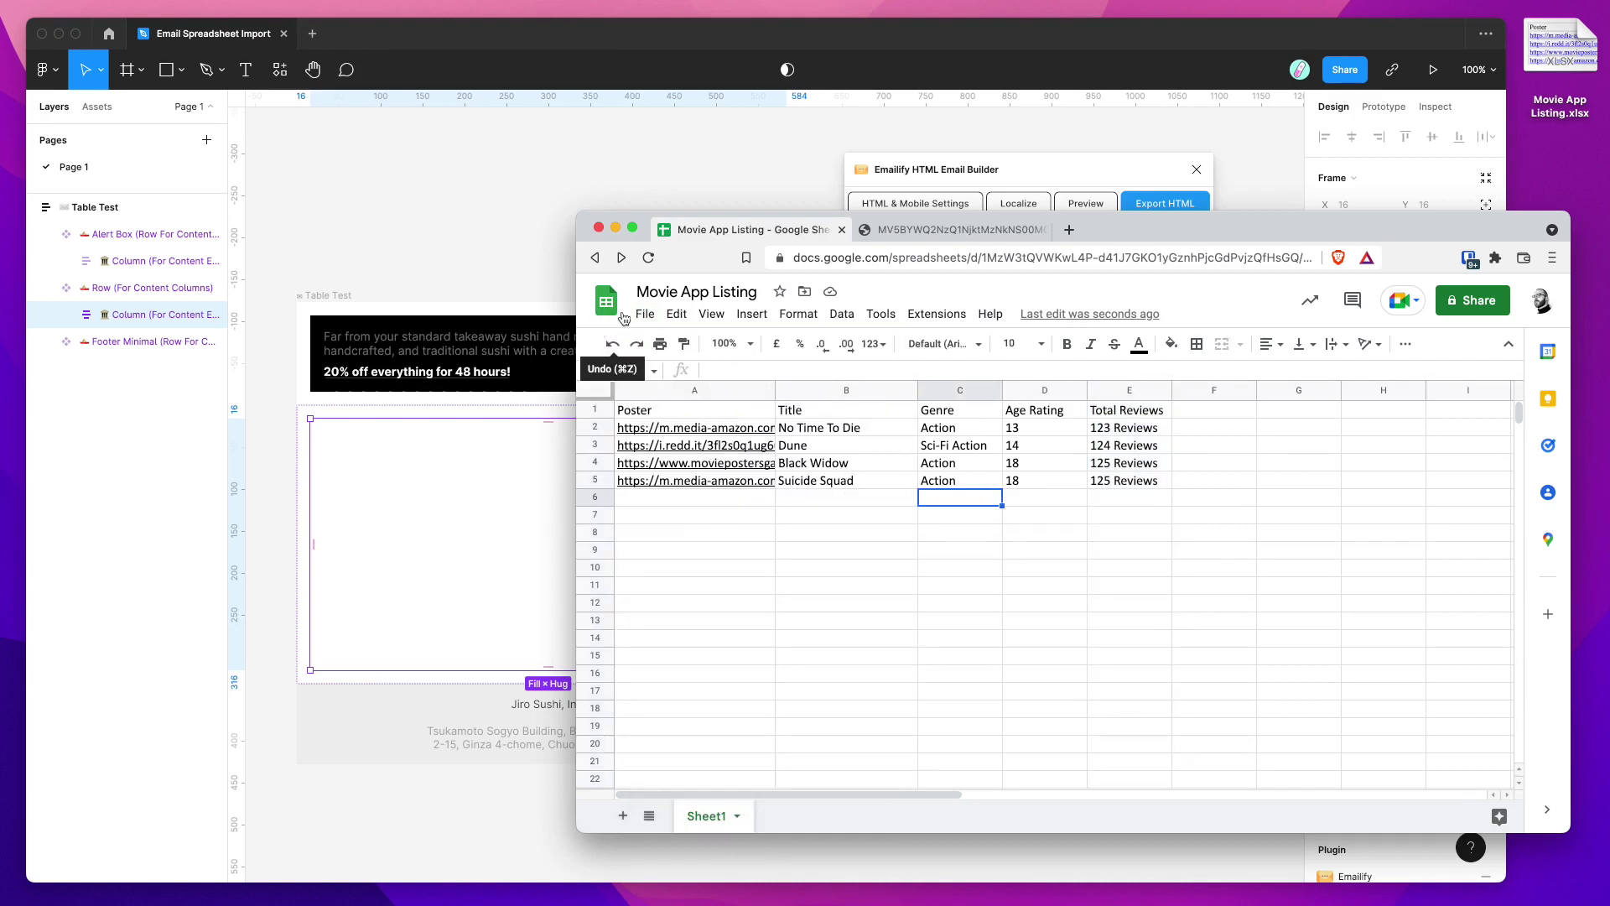
click(1548, 72)
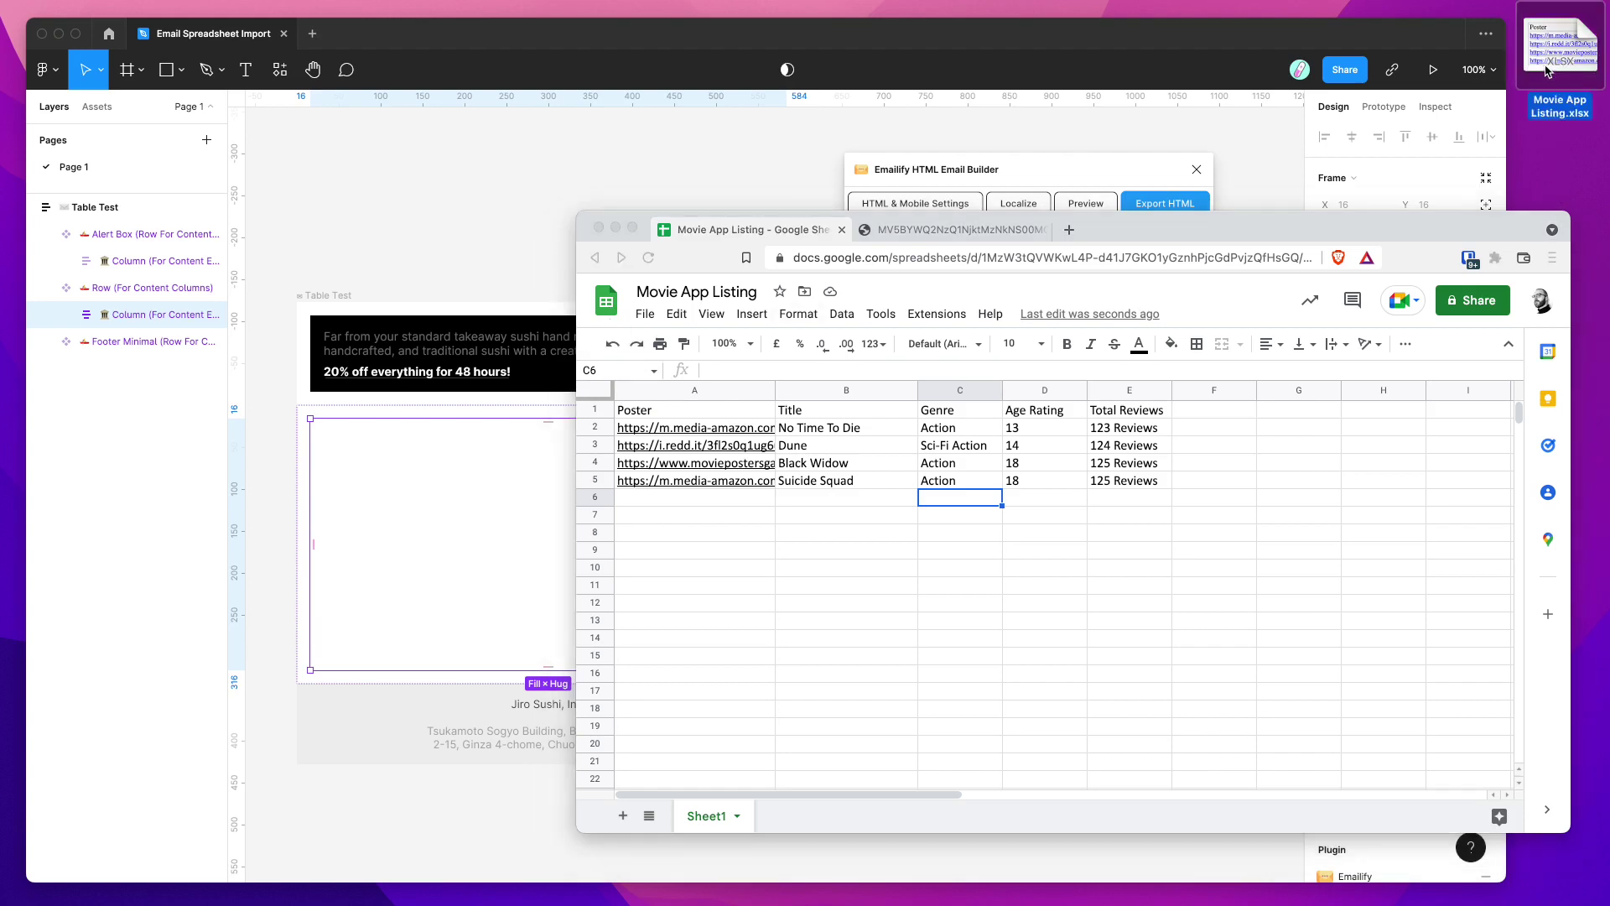
Preview Movie App Listing.xlsx, drop it onto Emailify's XLSX/CSV zone and add its 4 rows.
key(space)
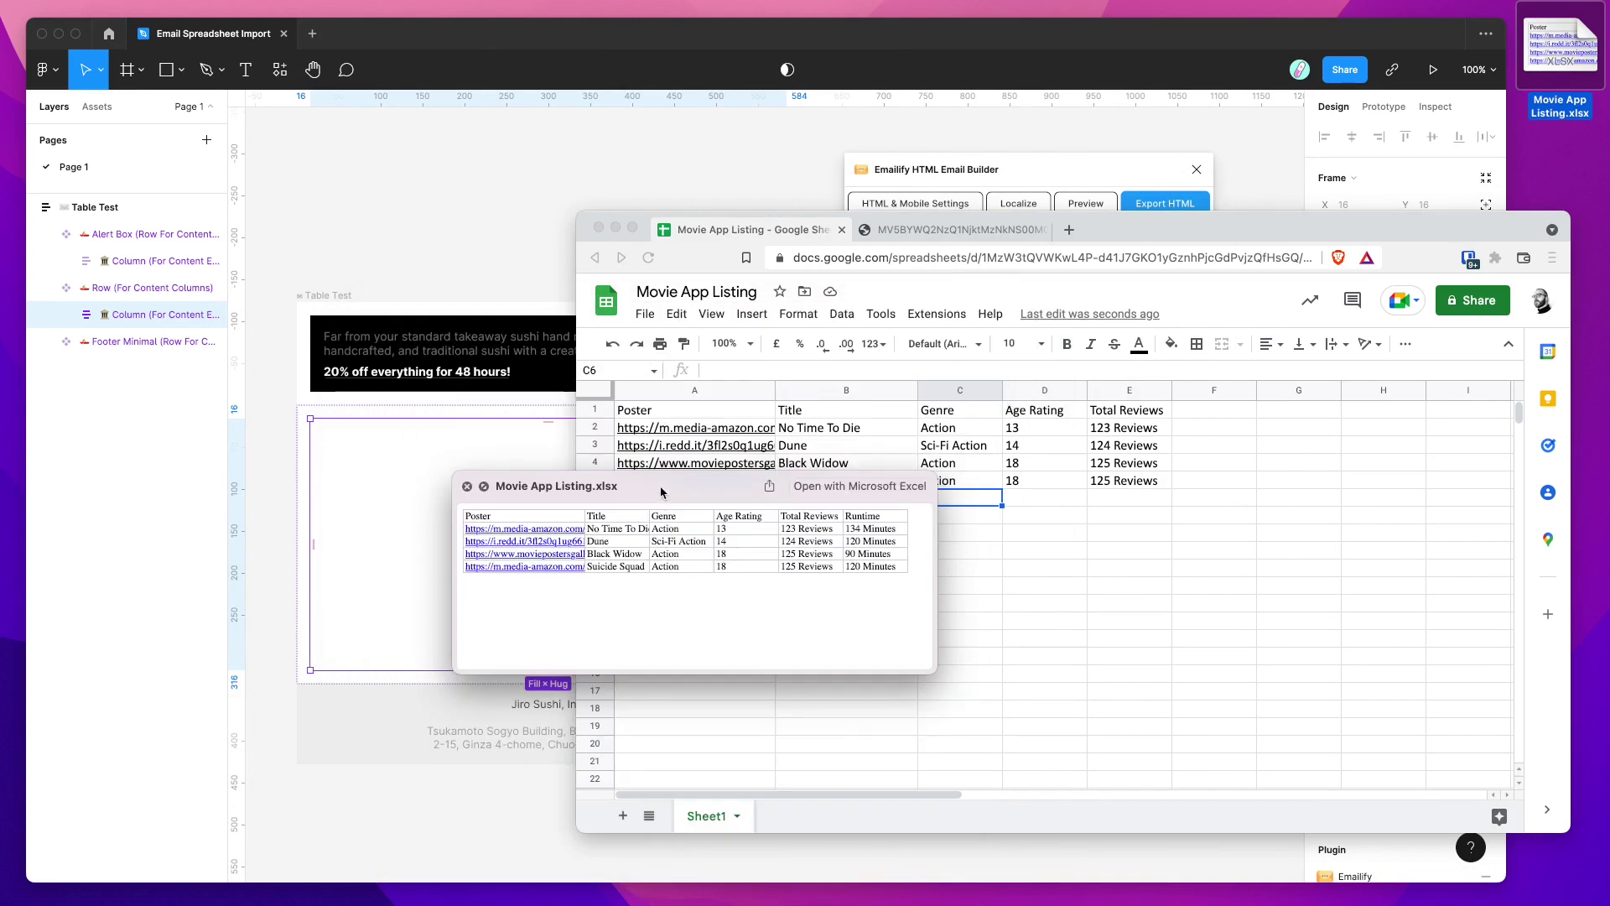
key(space)
click(1054, 174)
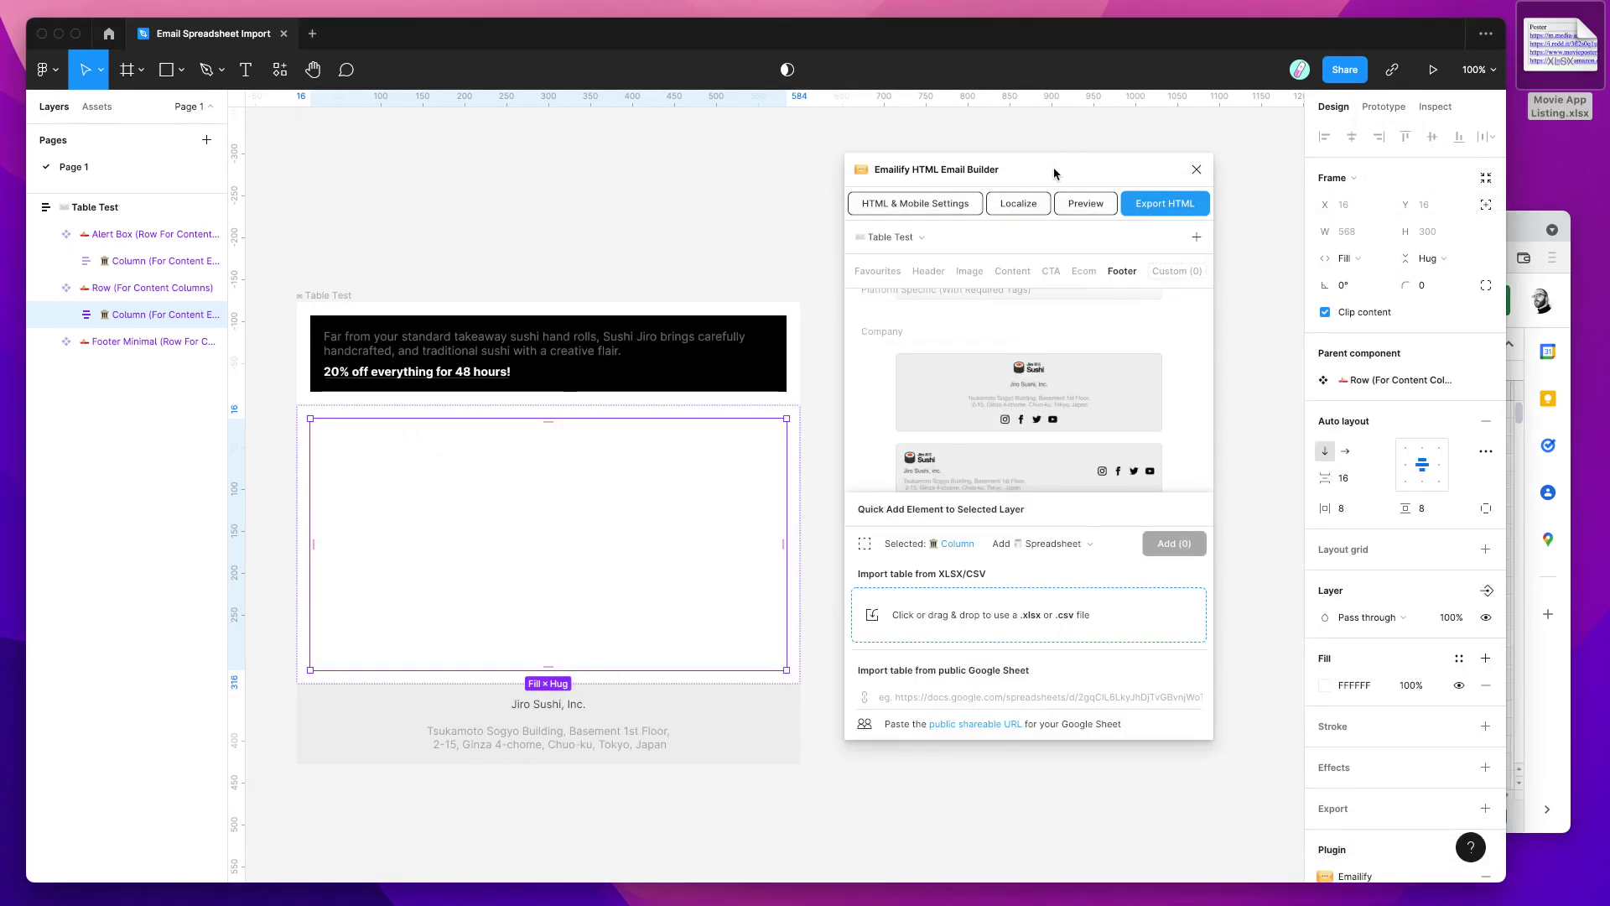
drag(1546, 57, 999, 620)
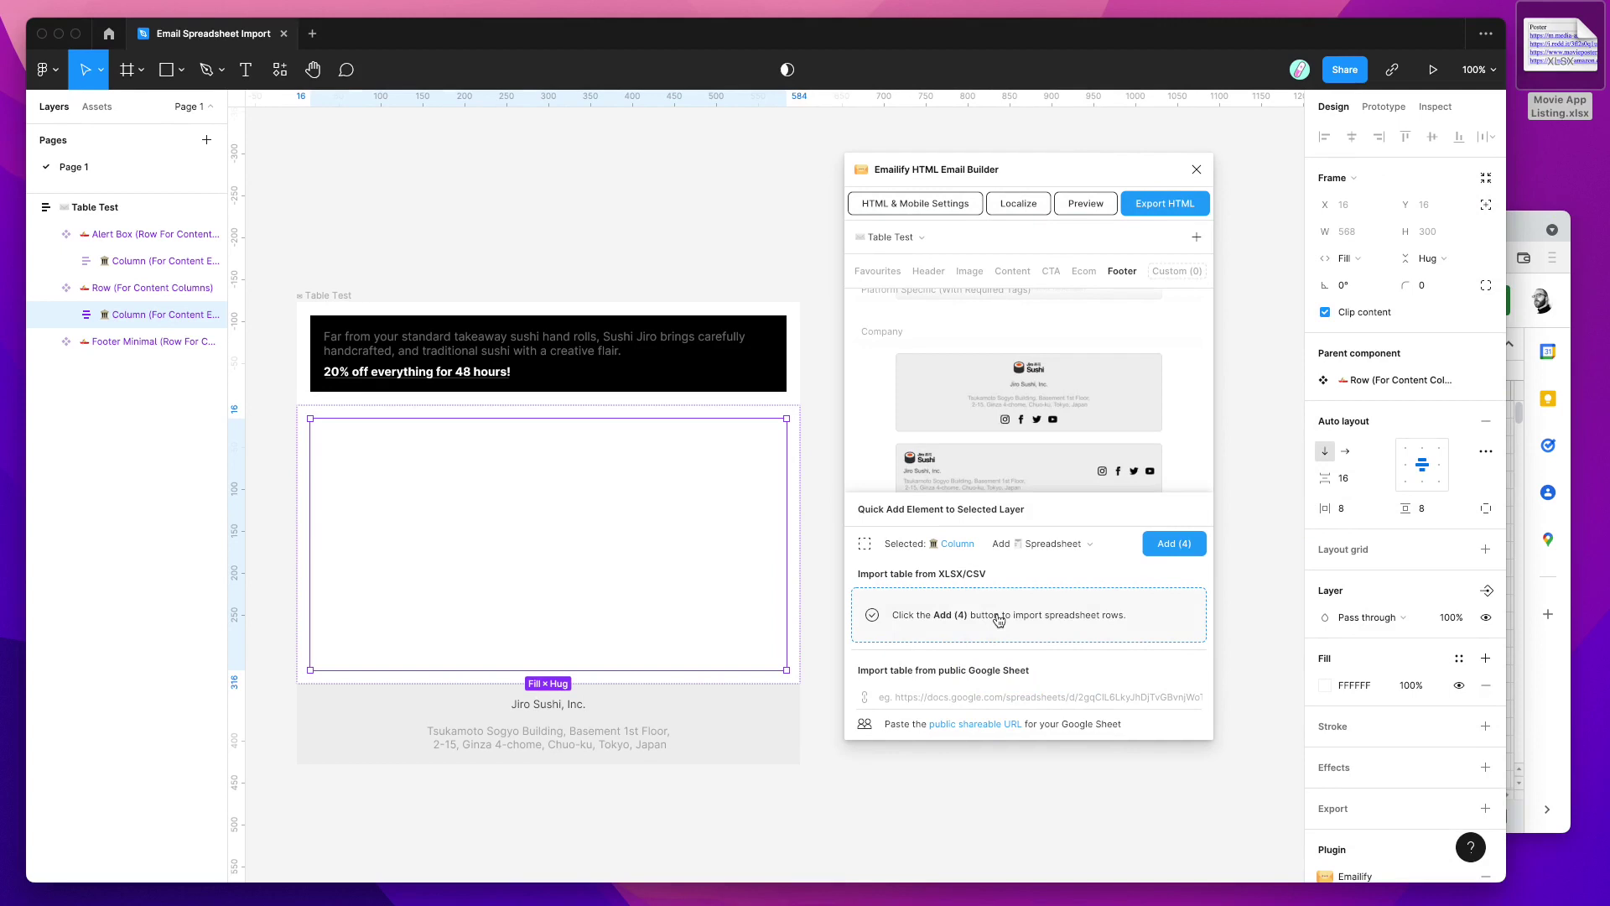
click(1173, 547)
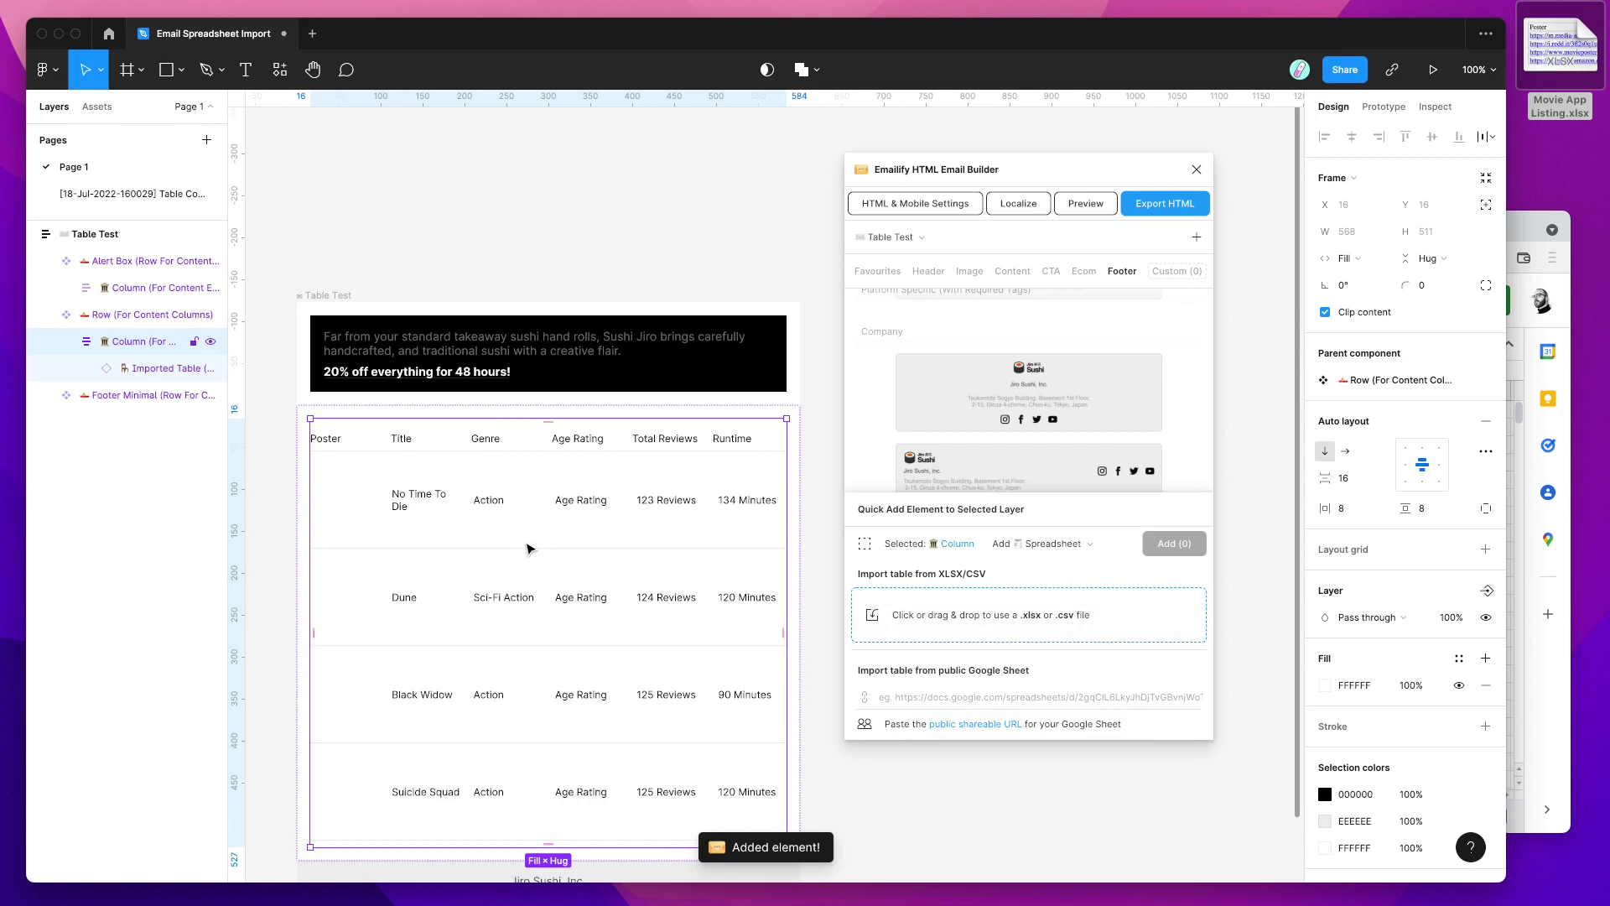
Expand the Imported Table layers, then open the 18-Jul-2022 table components page.
scroll(529, 550, down, 3)
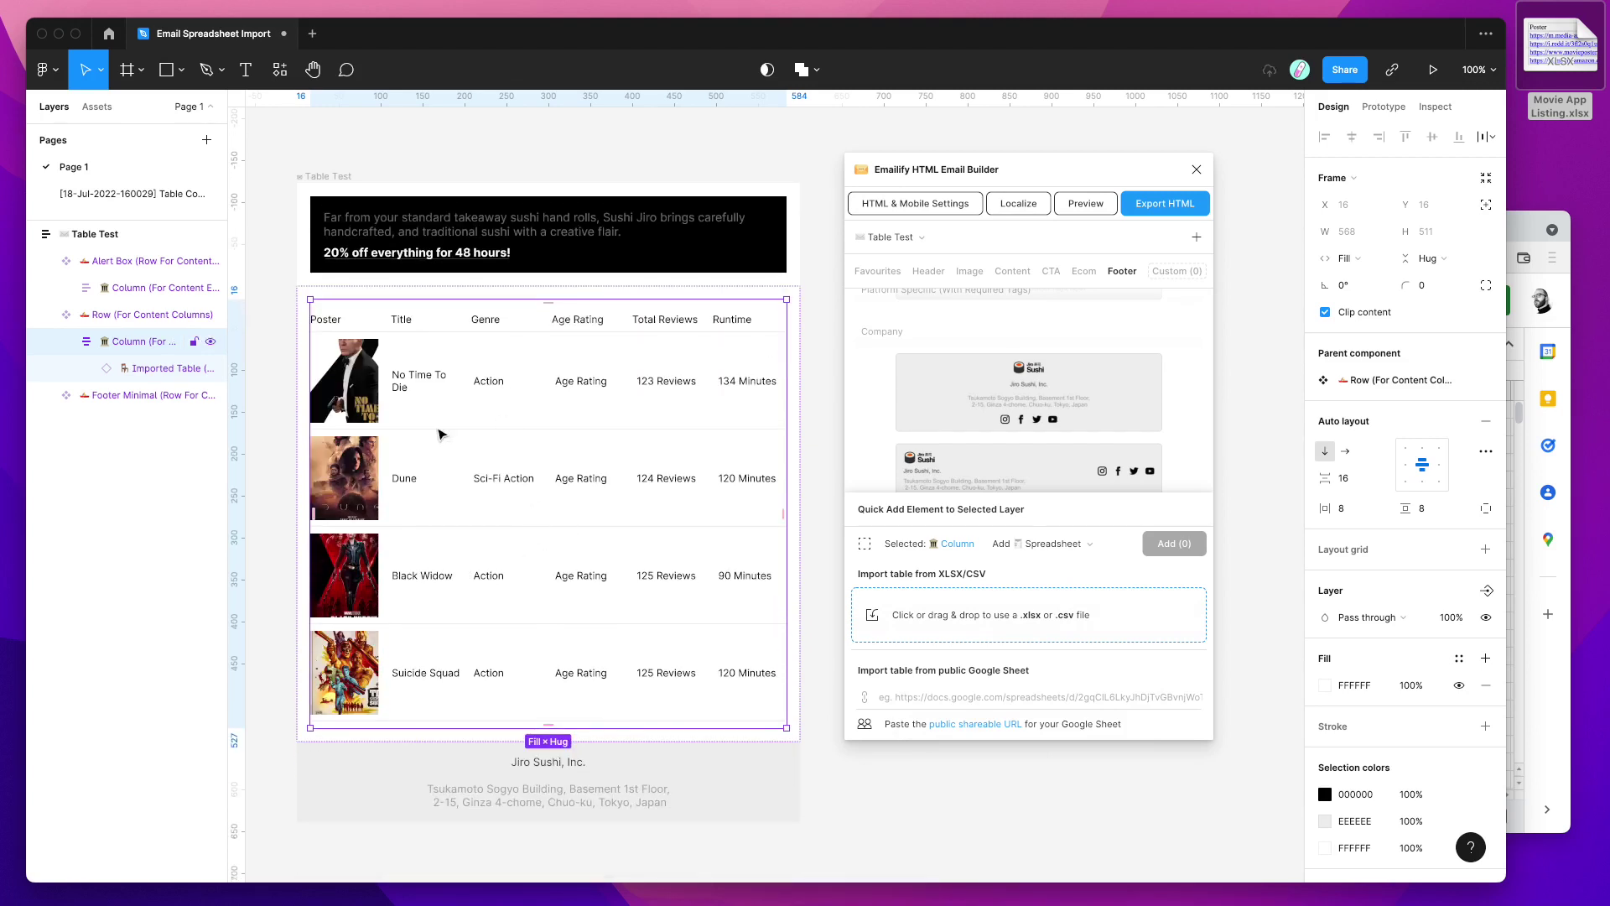
click(86, 368)
click(106, 422)
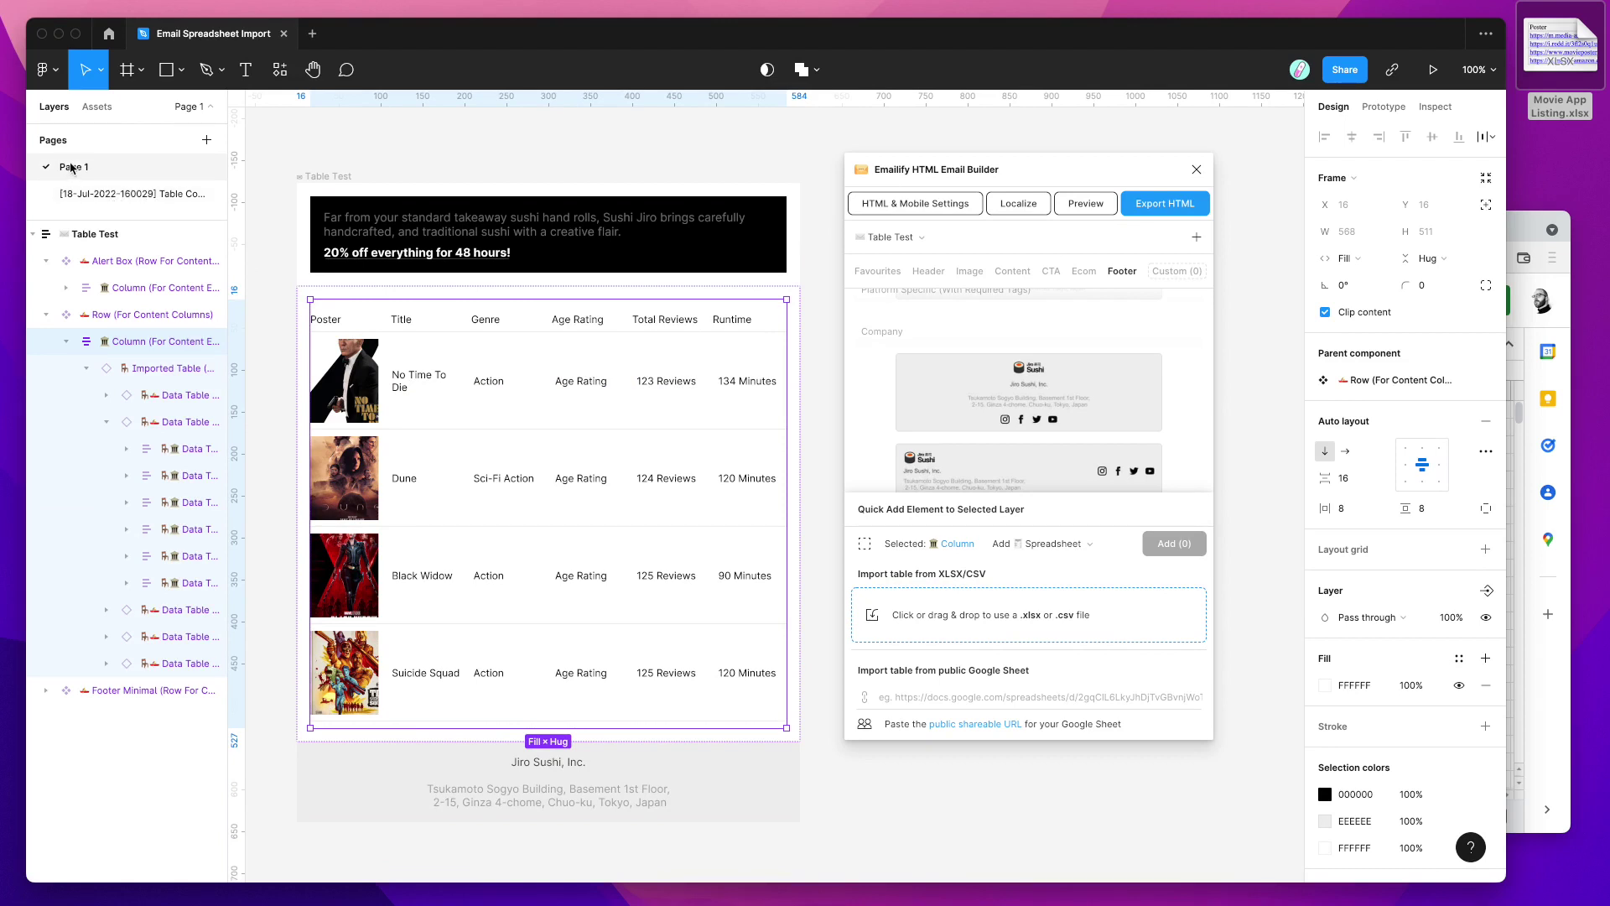
click(105, 197)
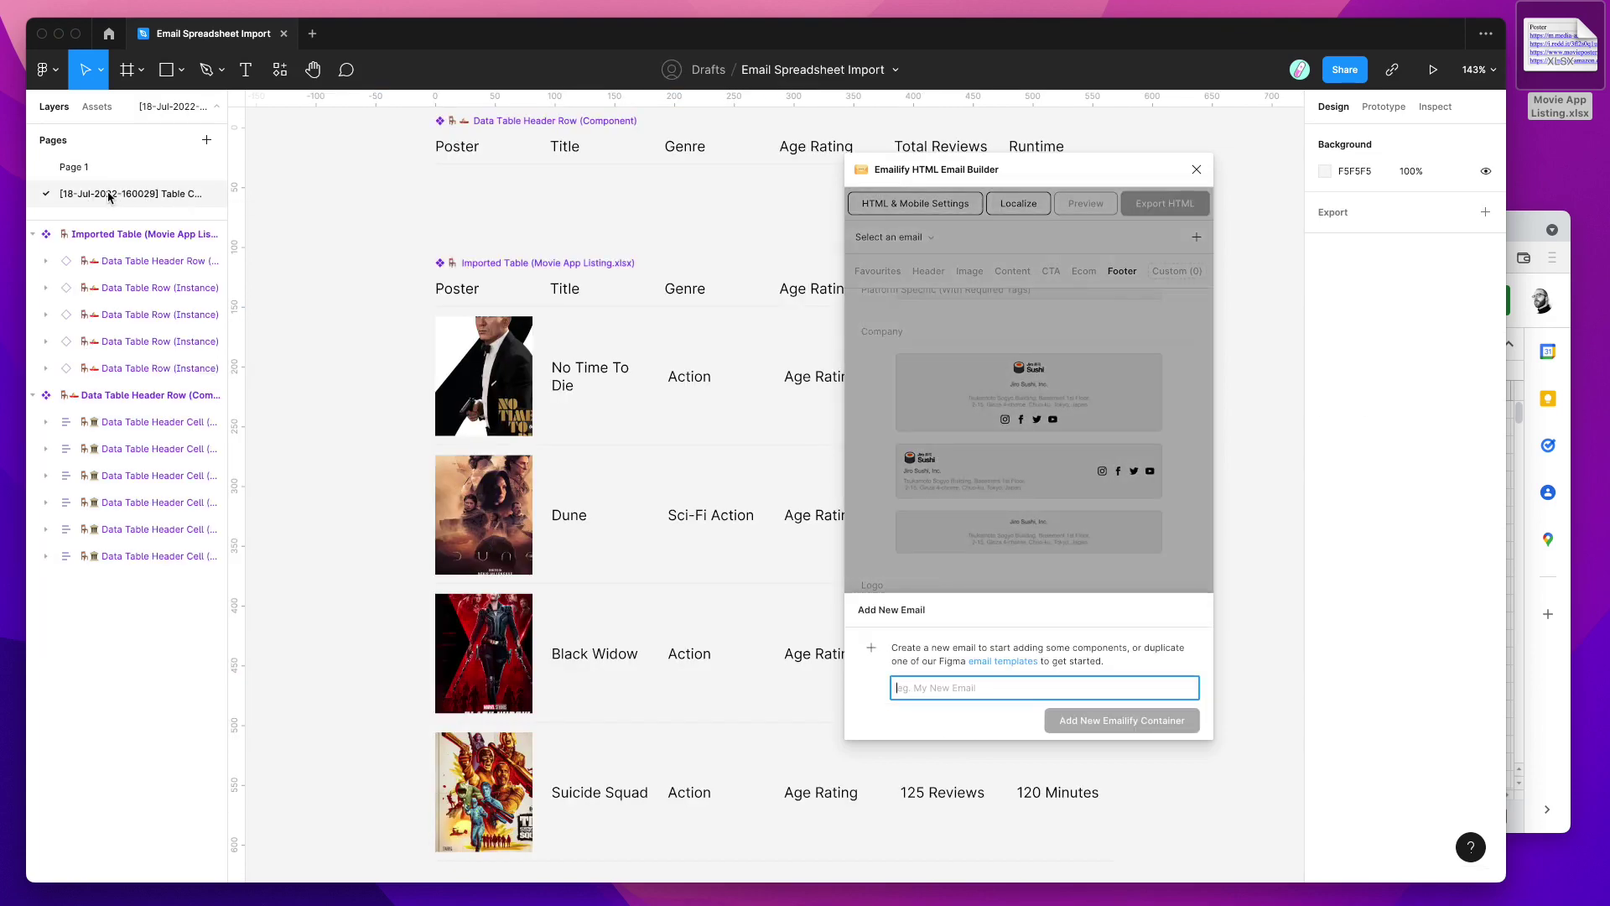
Move the header row component up, widen the Title column and narrow Age Rating to 74.
drag(900, 177, 1195, 227)
scroll(578, 385, right, 3)
scroll(579, 385, up, 5)
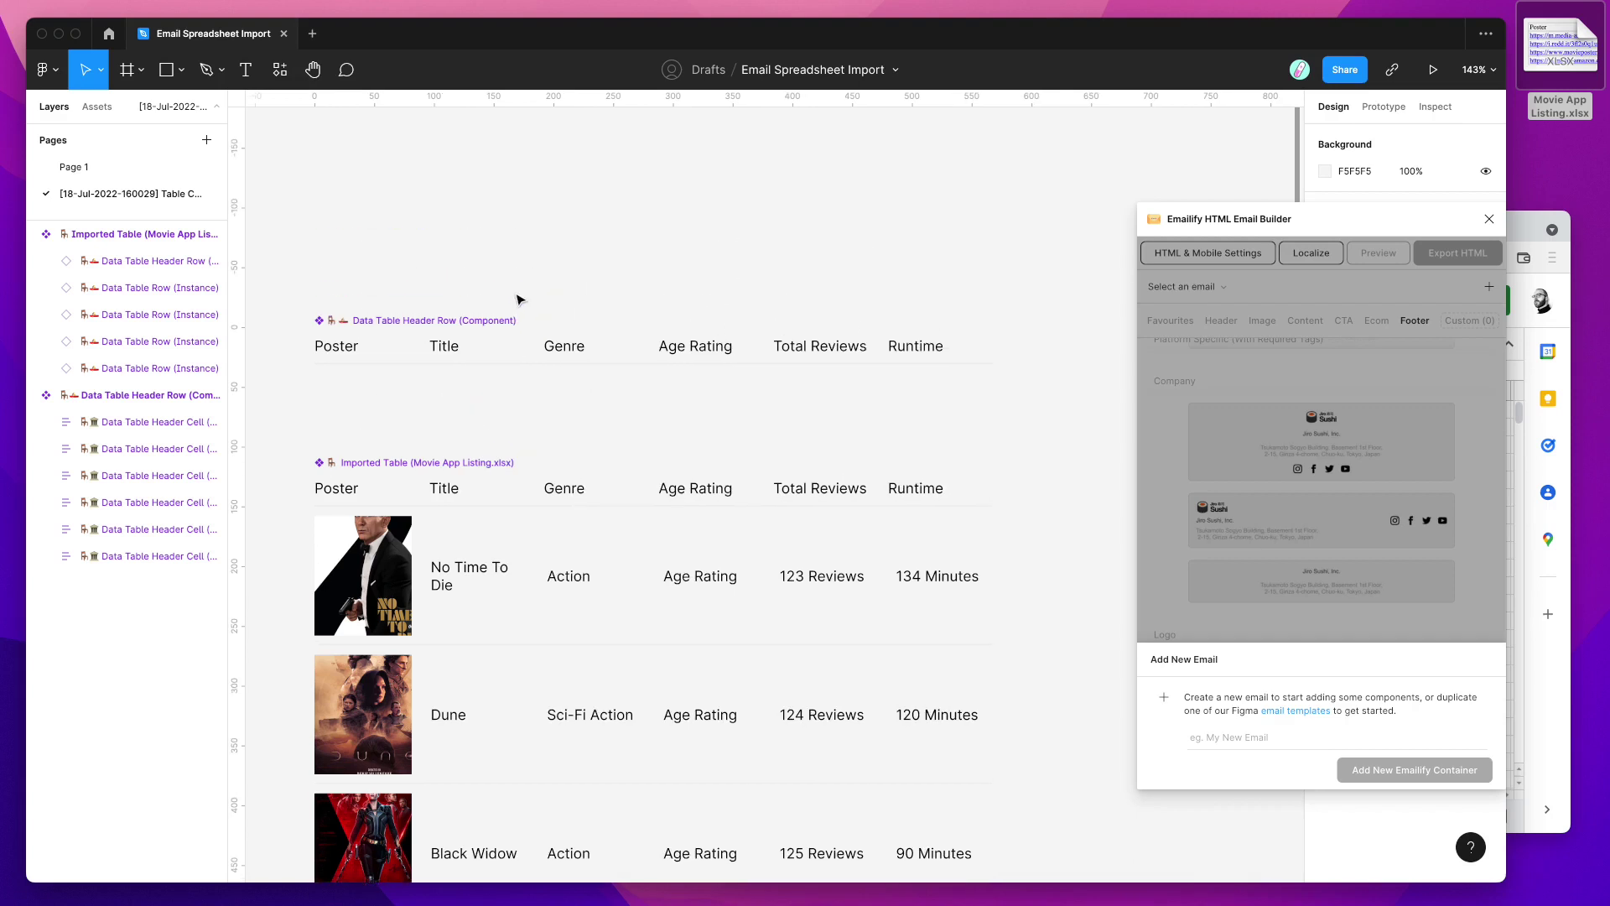
drag(508, 321, 503, 163)
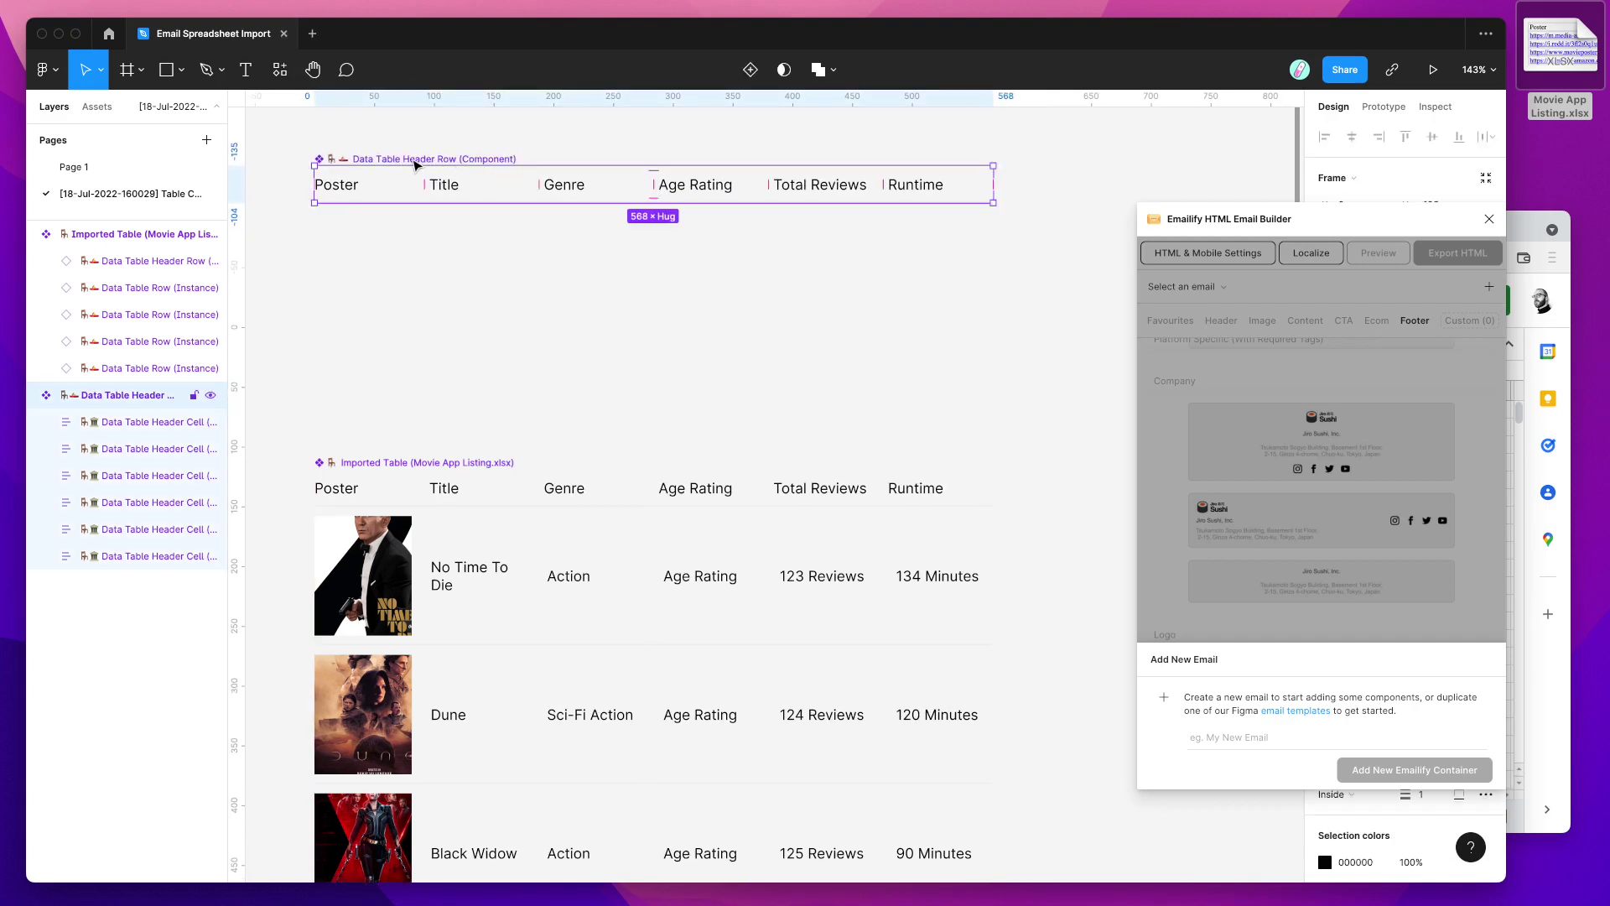
click(455, 186)
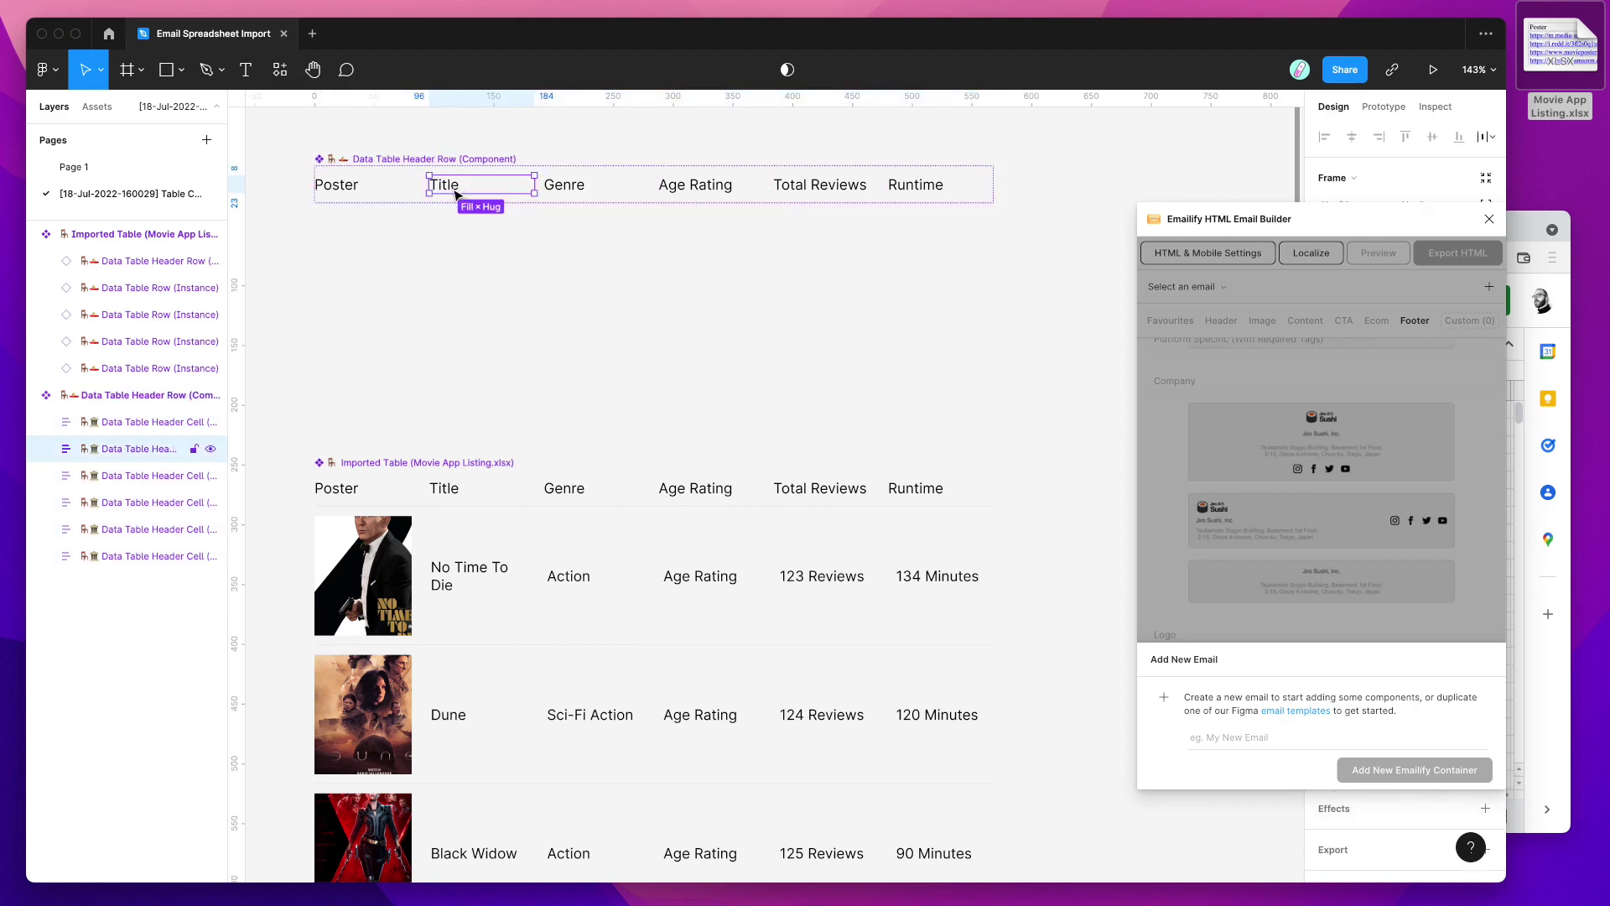
mouse_move(534, 186)
mouse_down()
mouse_move(585, 186)
mouse_move(522, 184)
mouse_move(544, 185)
mouse_up()
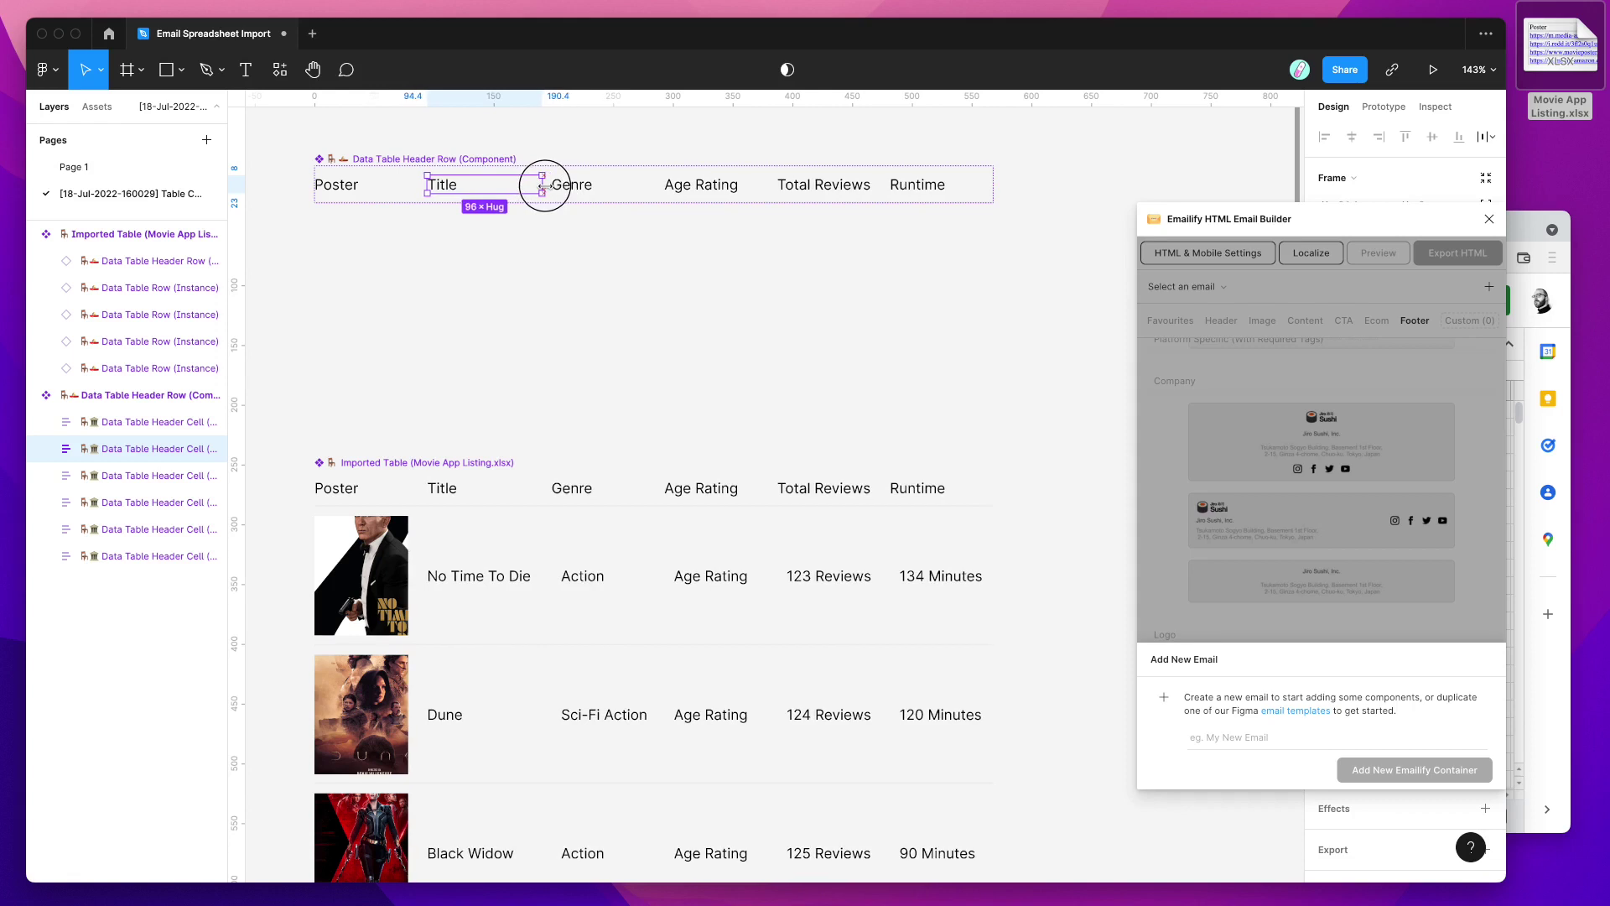
click(706, 188)
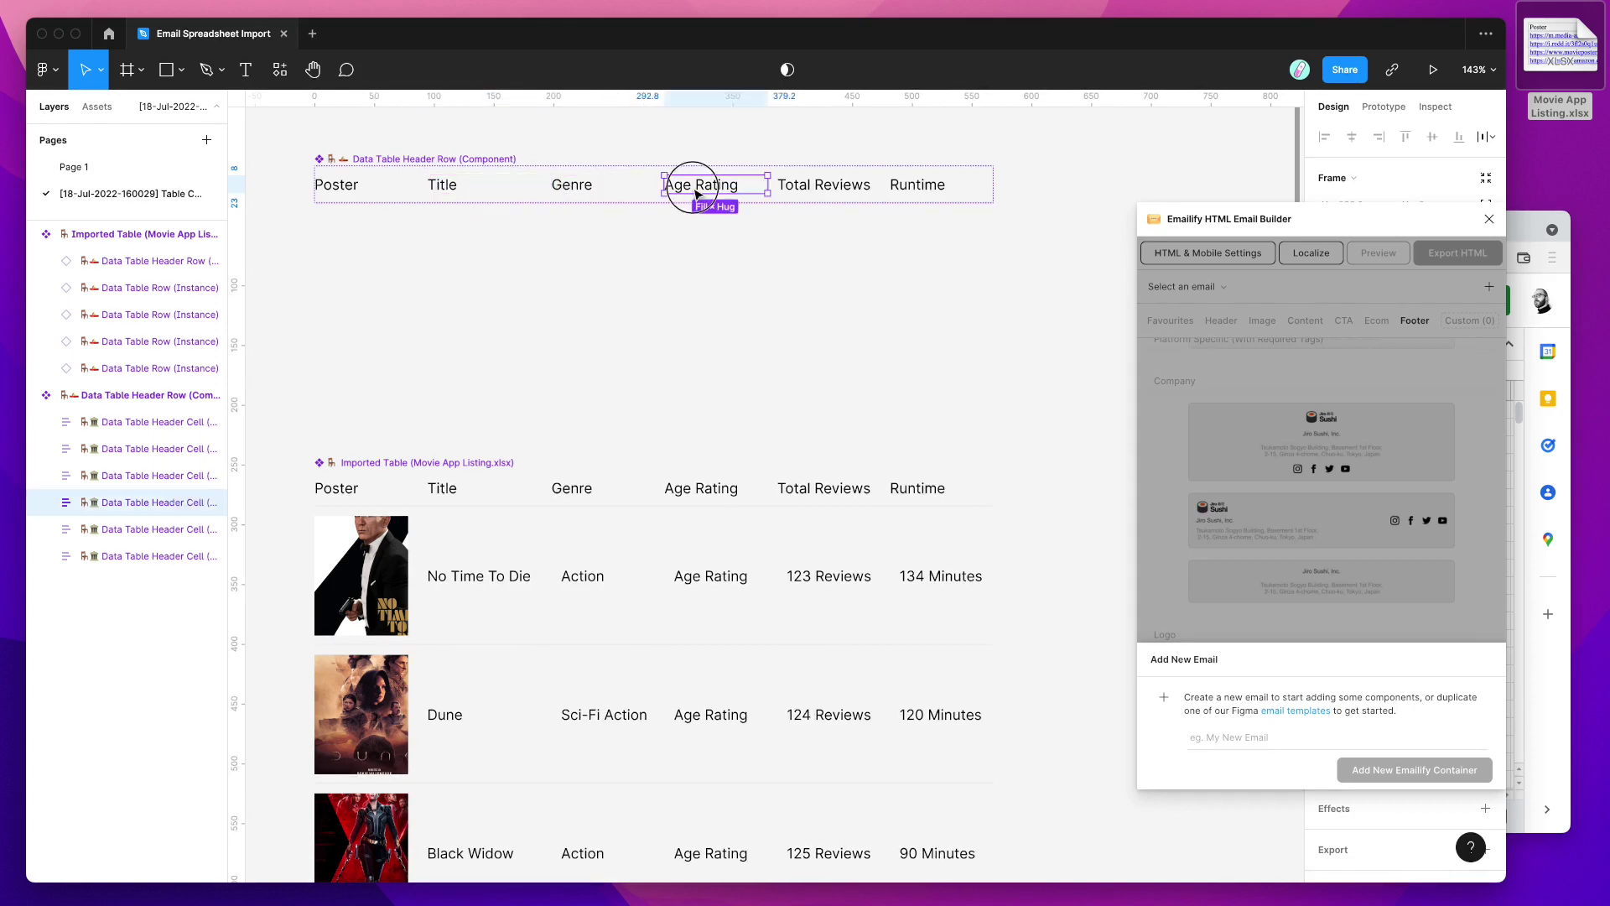
drag(765, 186, 754, 182)
click(784, 186)
Unhide the Poster placeholder rectangle in the header cell and narrow it to 90 wide.
scroll(470, 252, down, 2)
scroll(469, 252, right, 1)
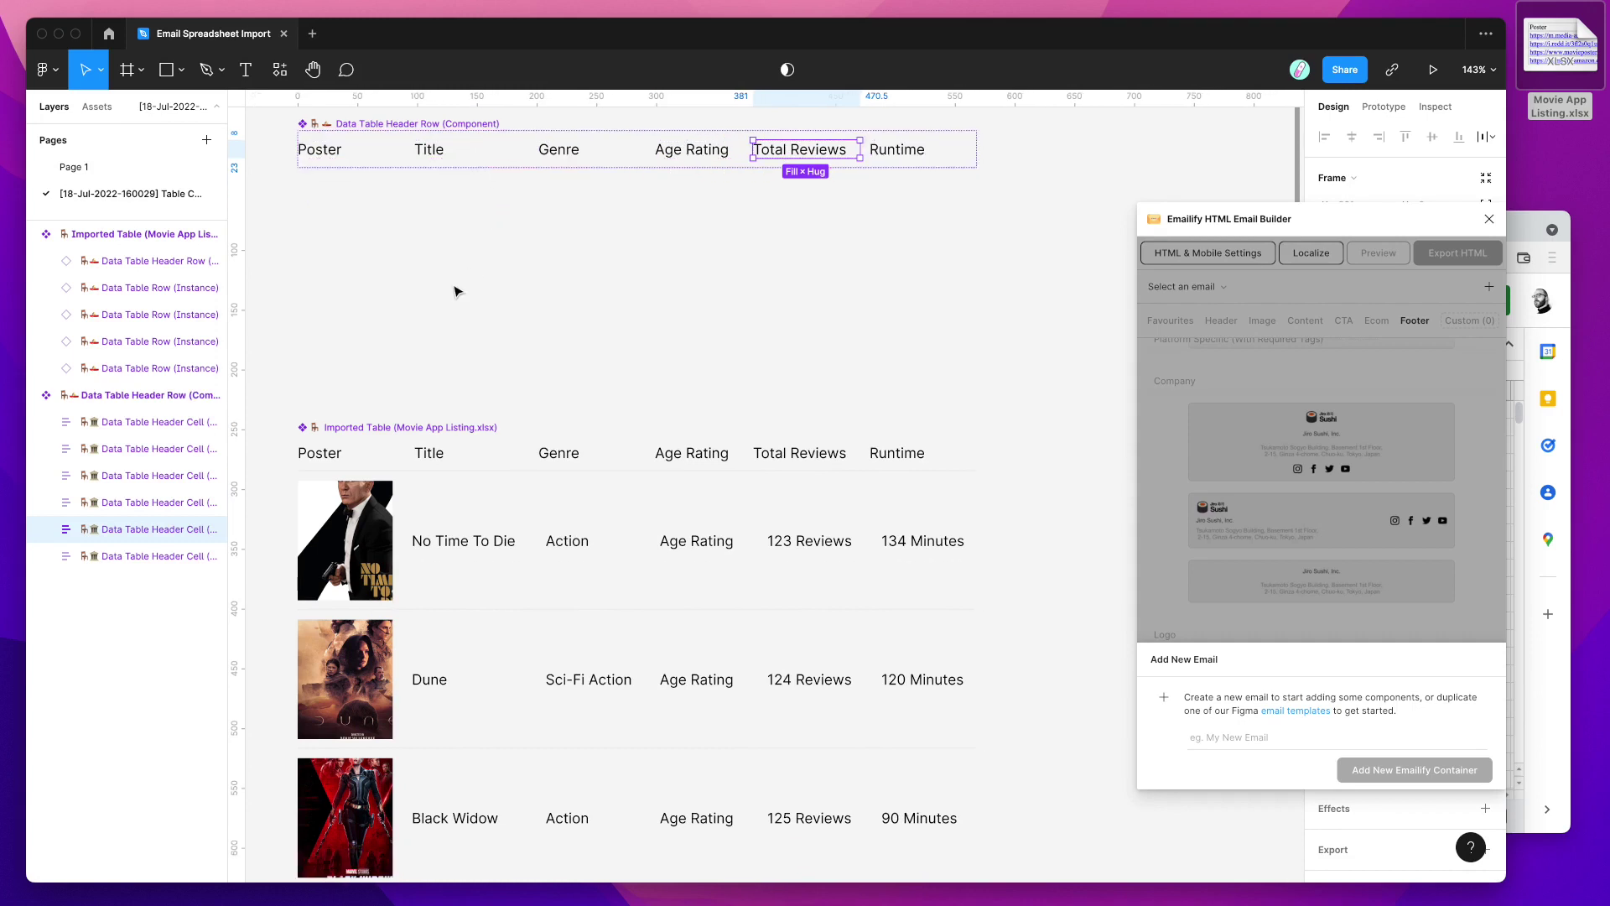
scroll(454, 291, up, 1)
scroll(454, 291, left, 1)
double_click(359, 167)
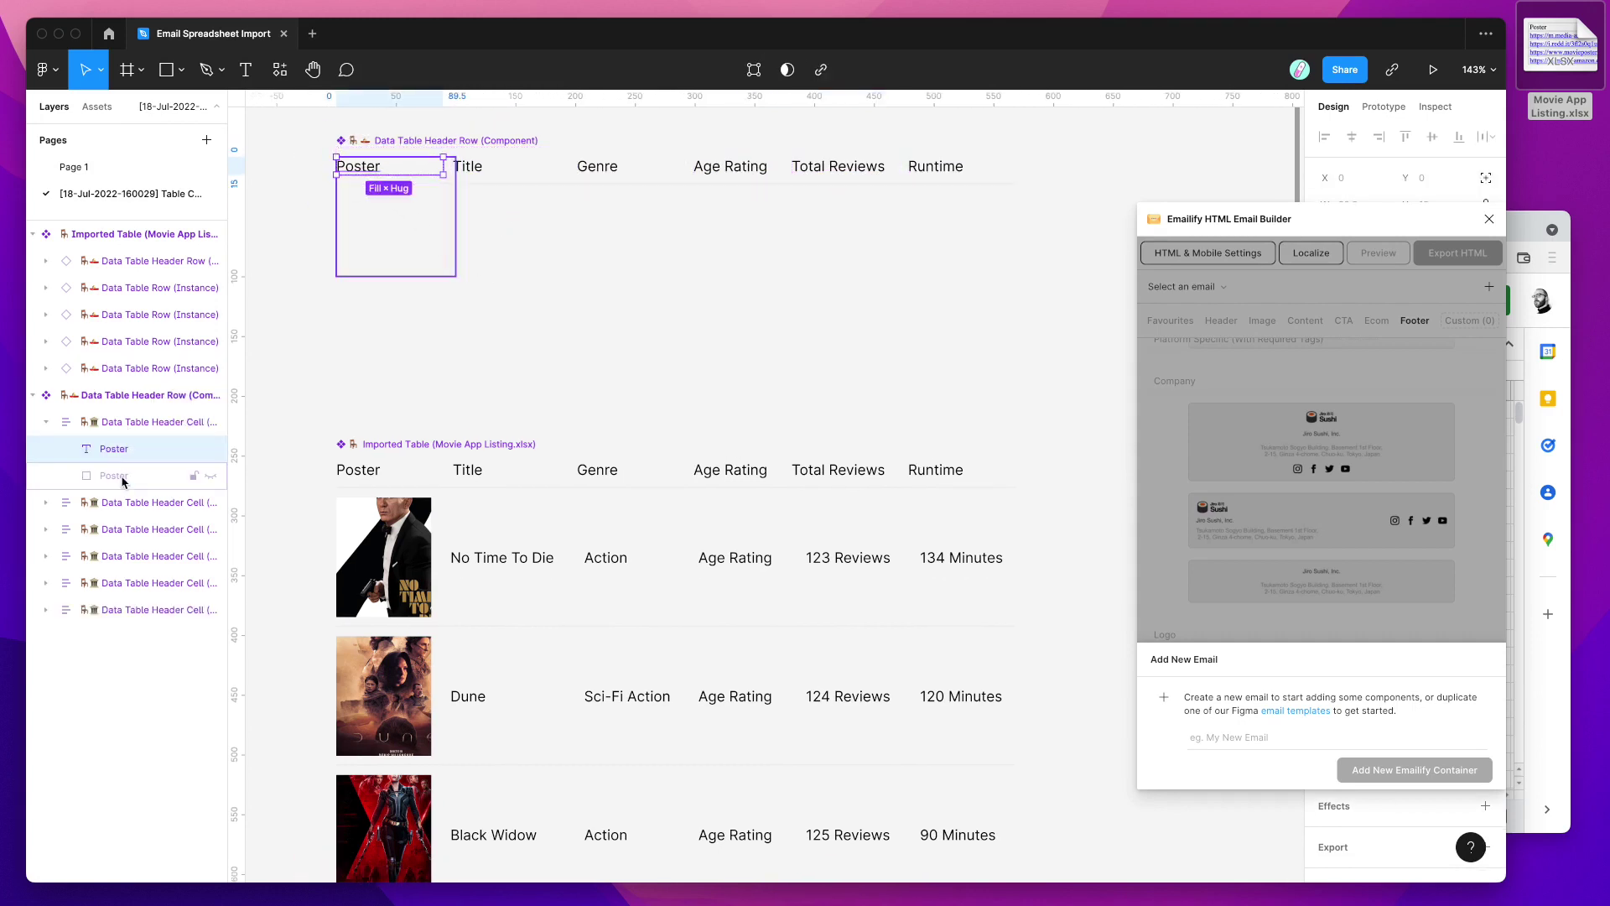
click(123, 478)
click(212, 478)
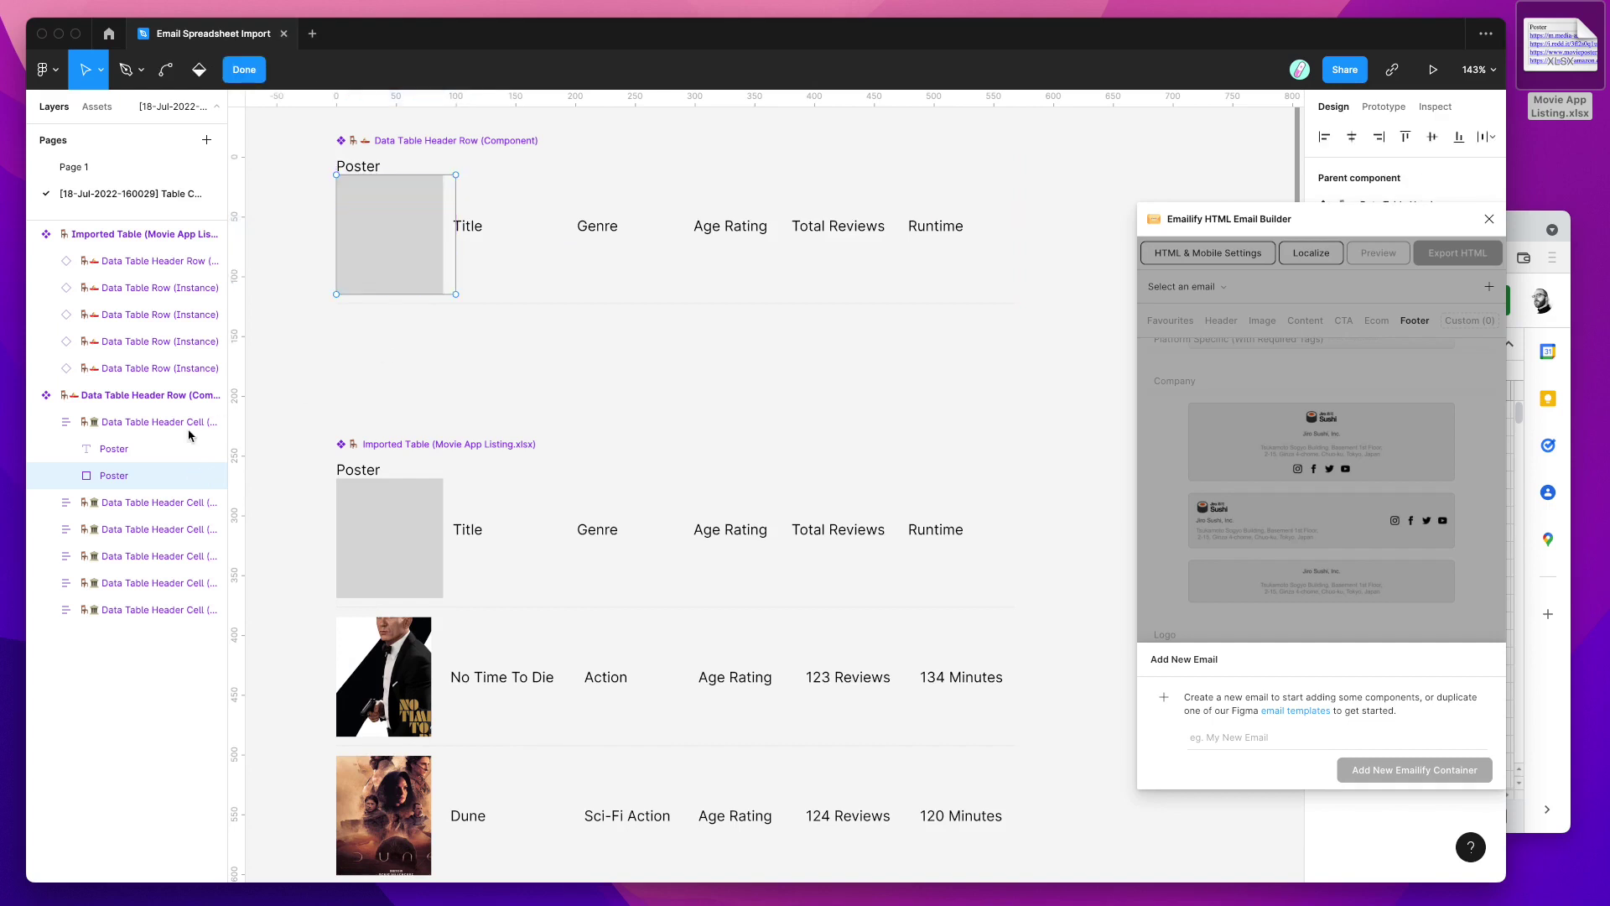
drag(461, 264, 400, 327)
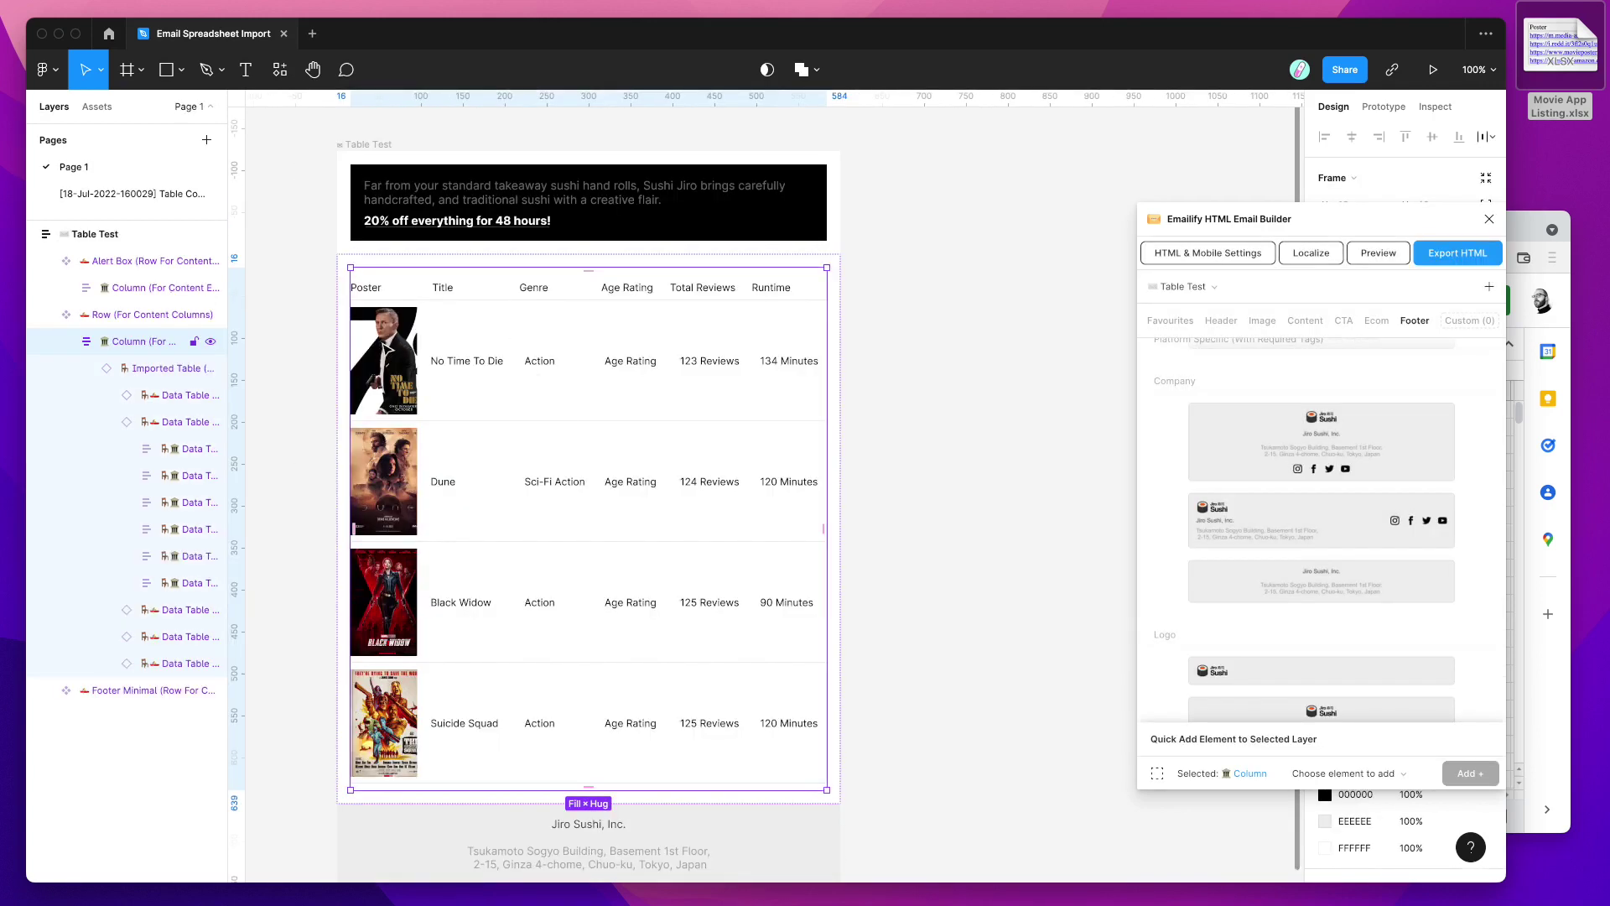
Delete the imported table from the email and remove its generated table page.
double_click(440, 296)
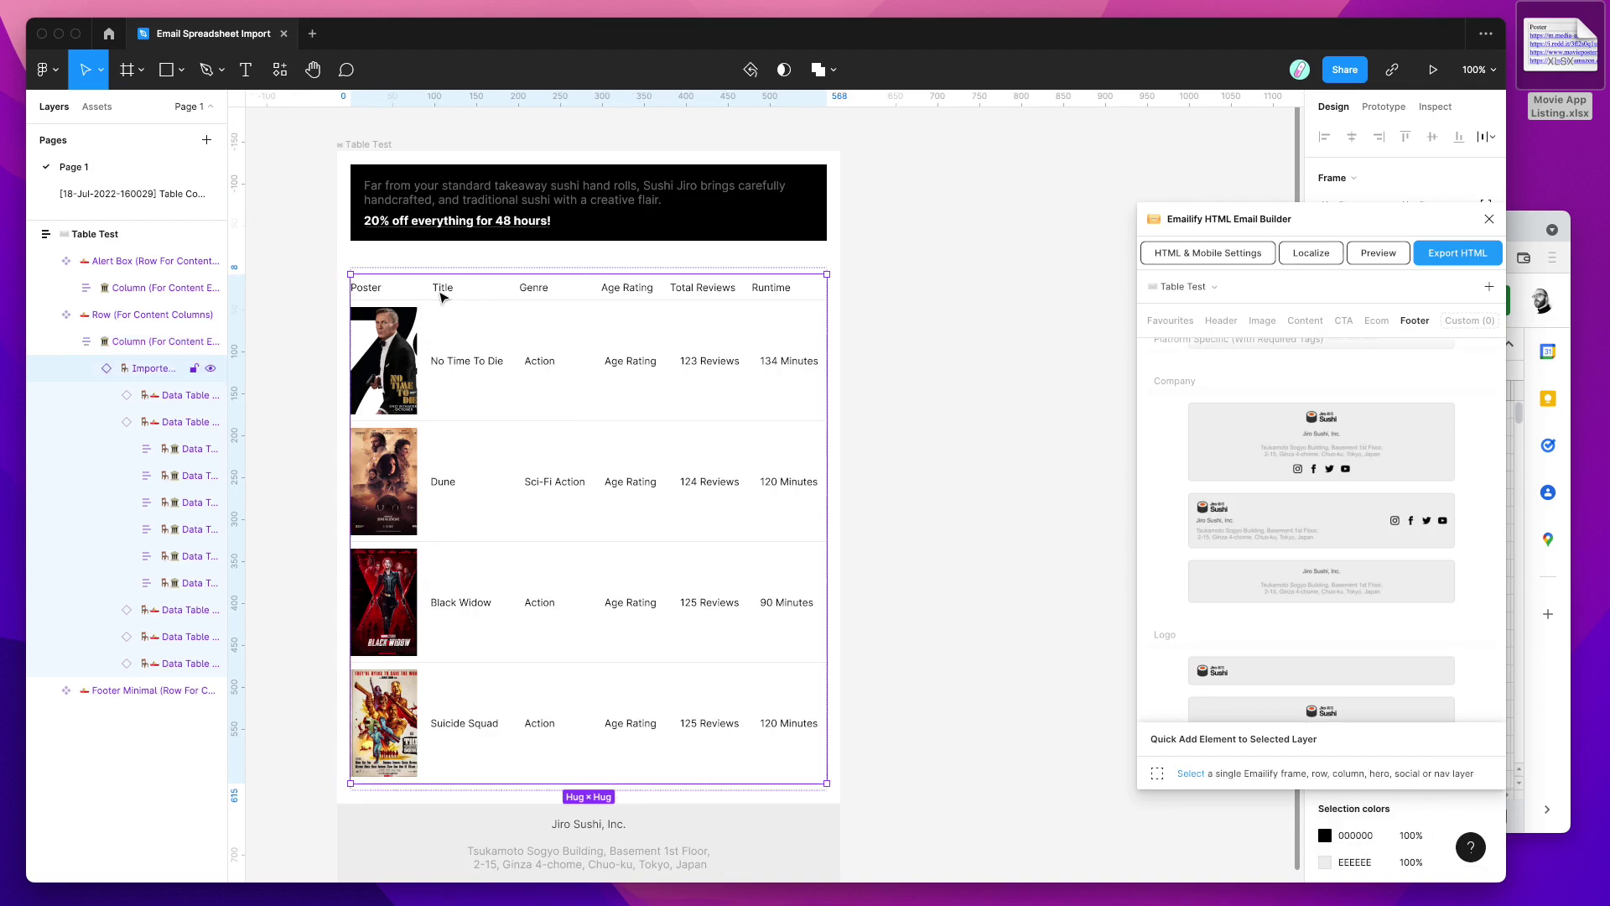
double_click(390, 356)
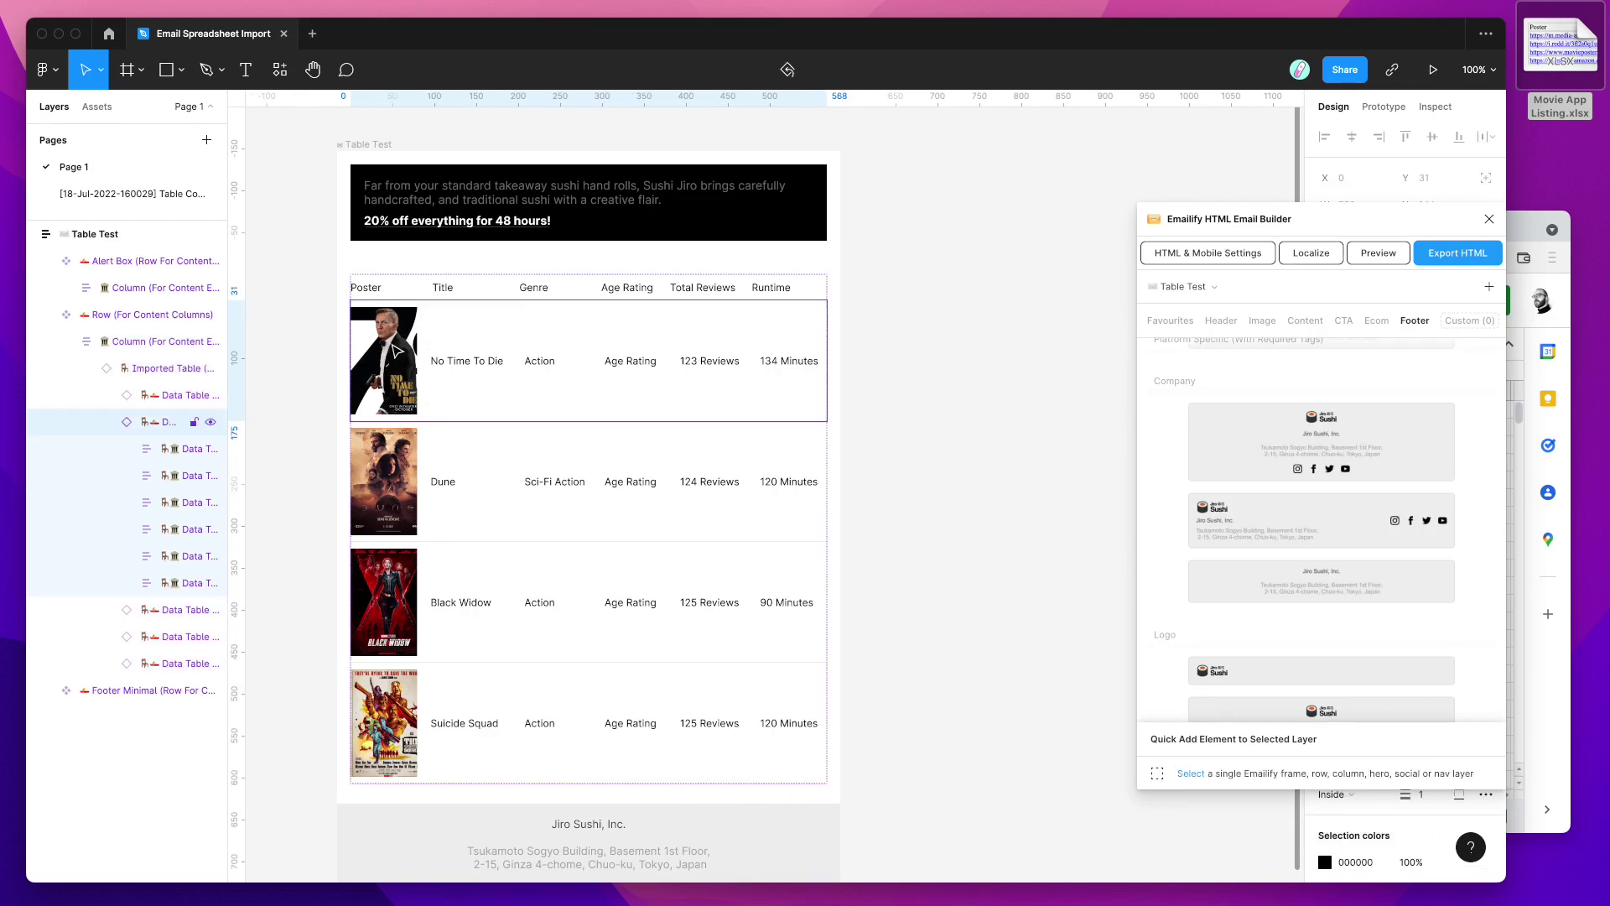
scroll(397, 351, down, 2)
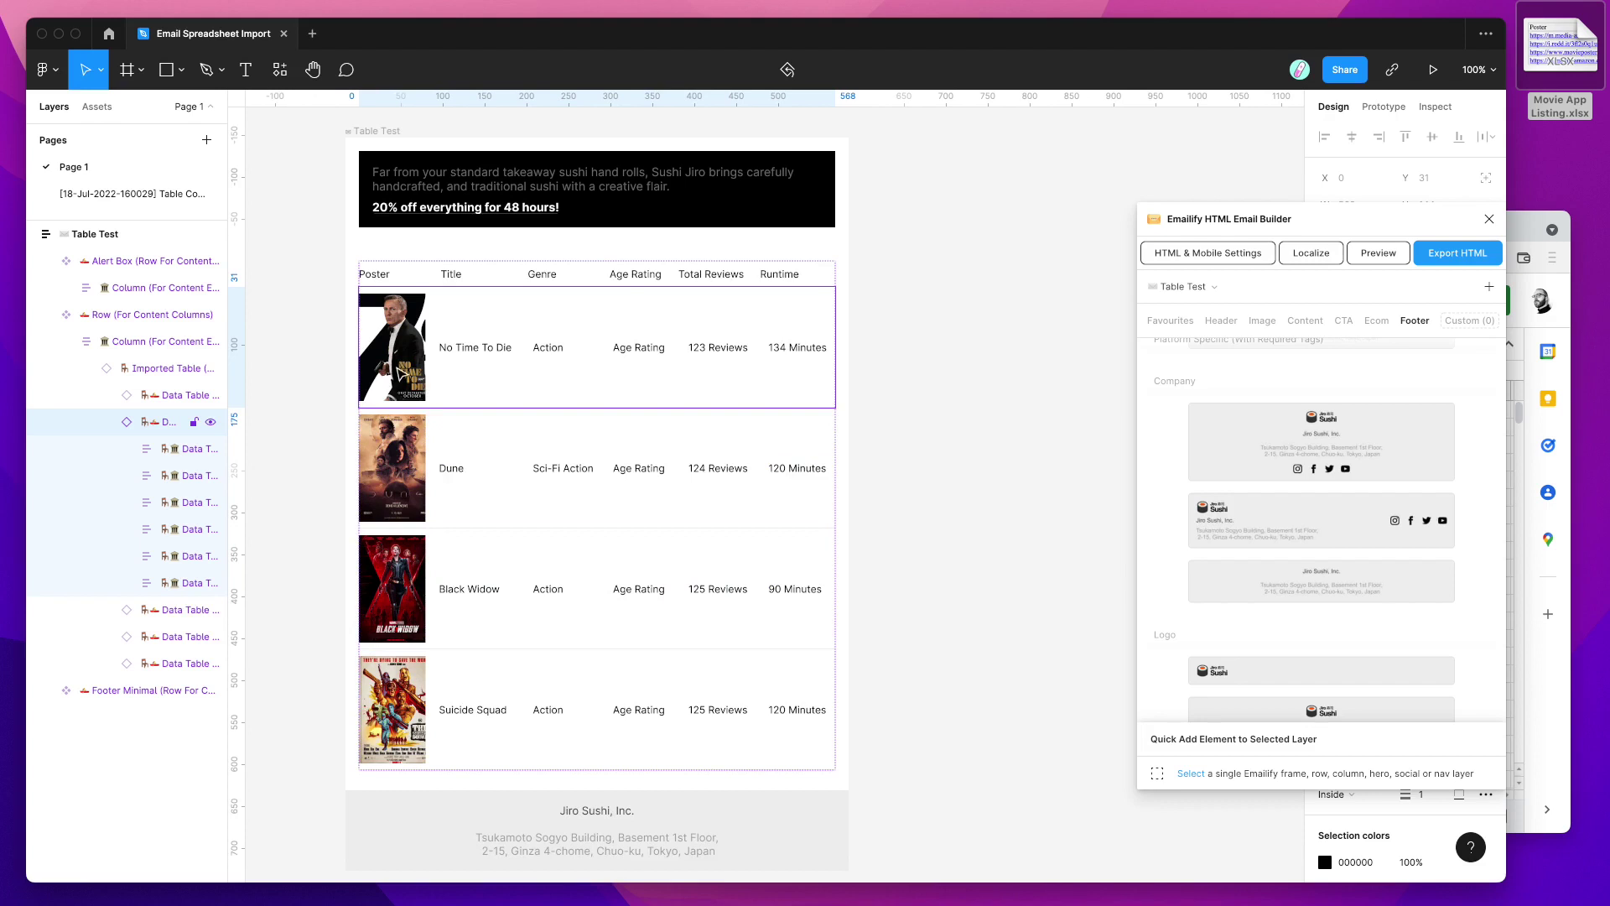
scroll(398, 372, up, 2)
click(150, 372)
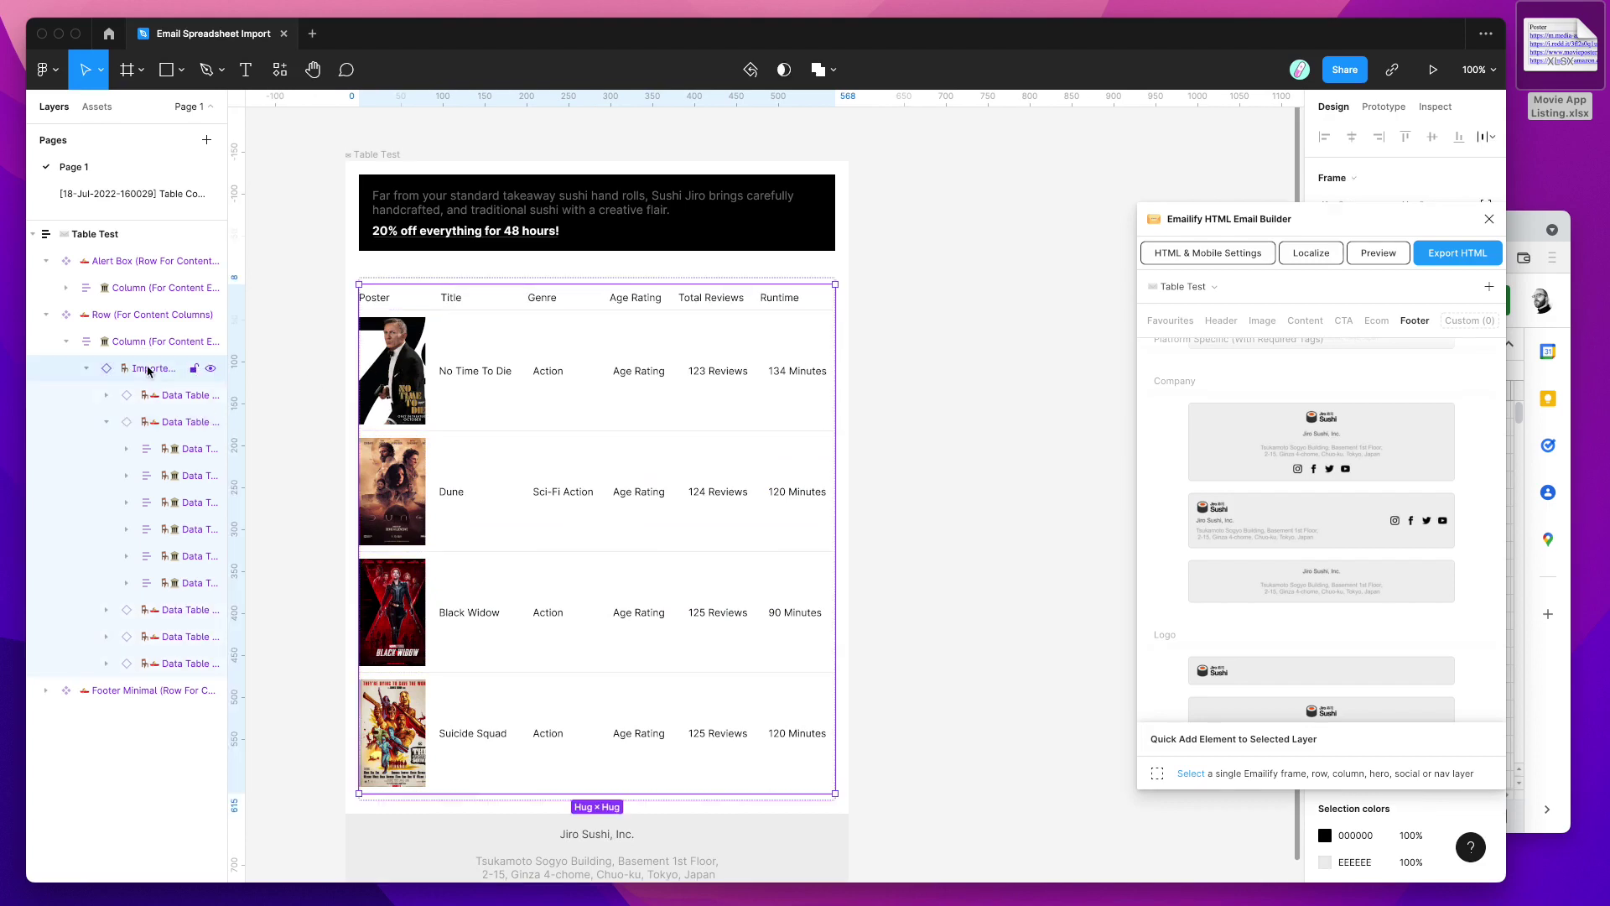
key(Delete)
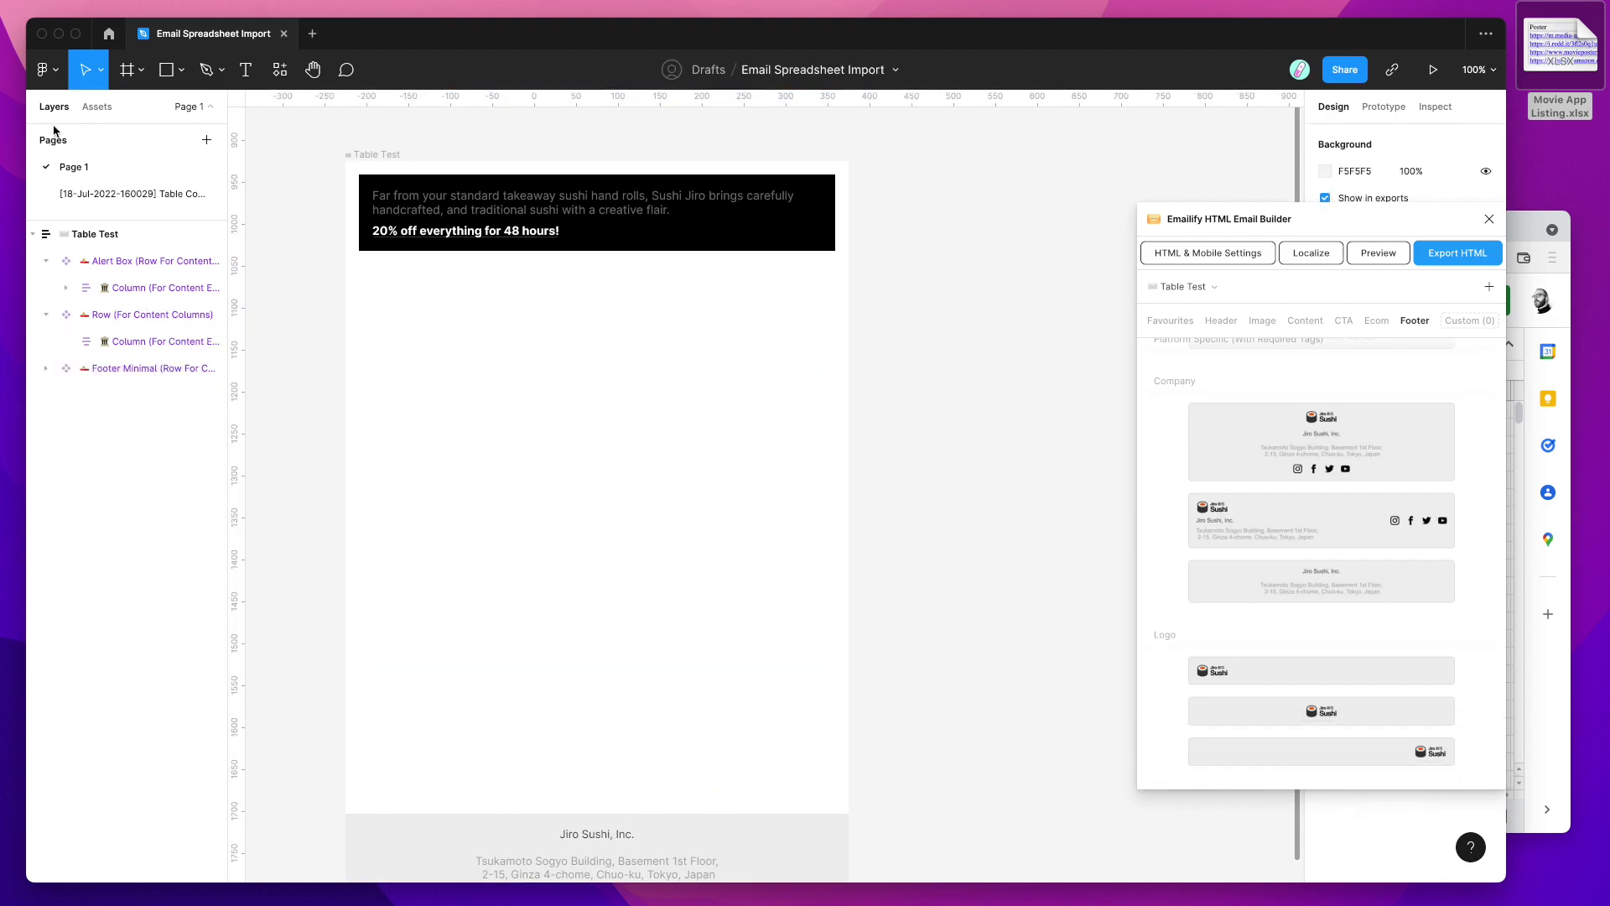
right_click(132, 193)
click(178, 240)
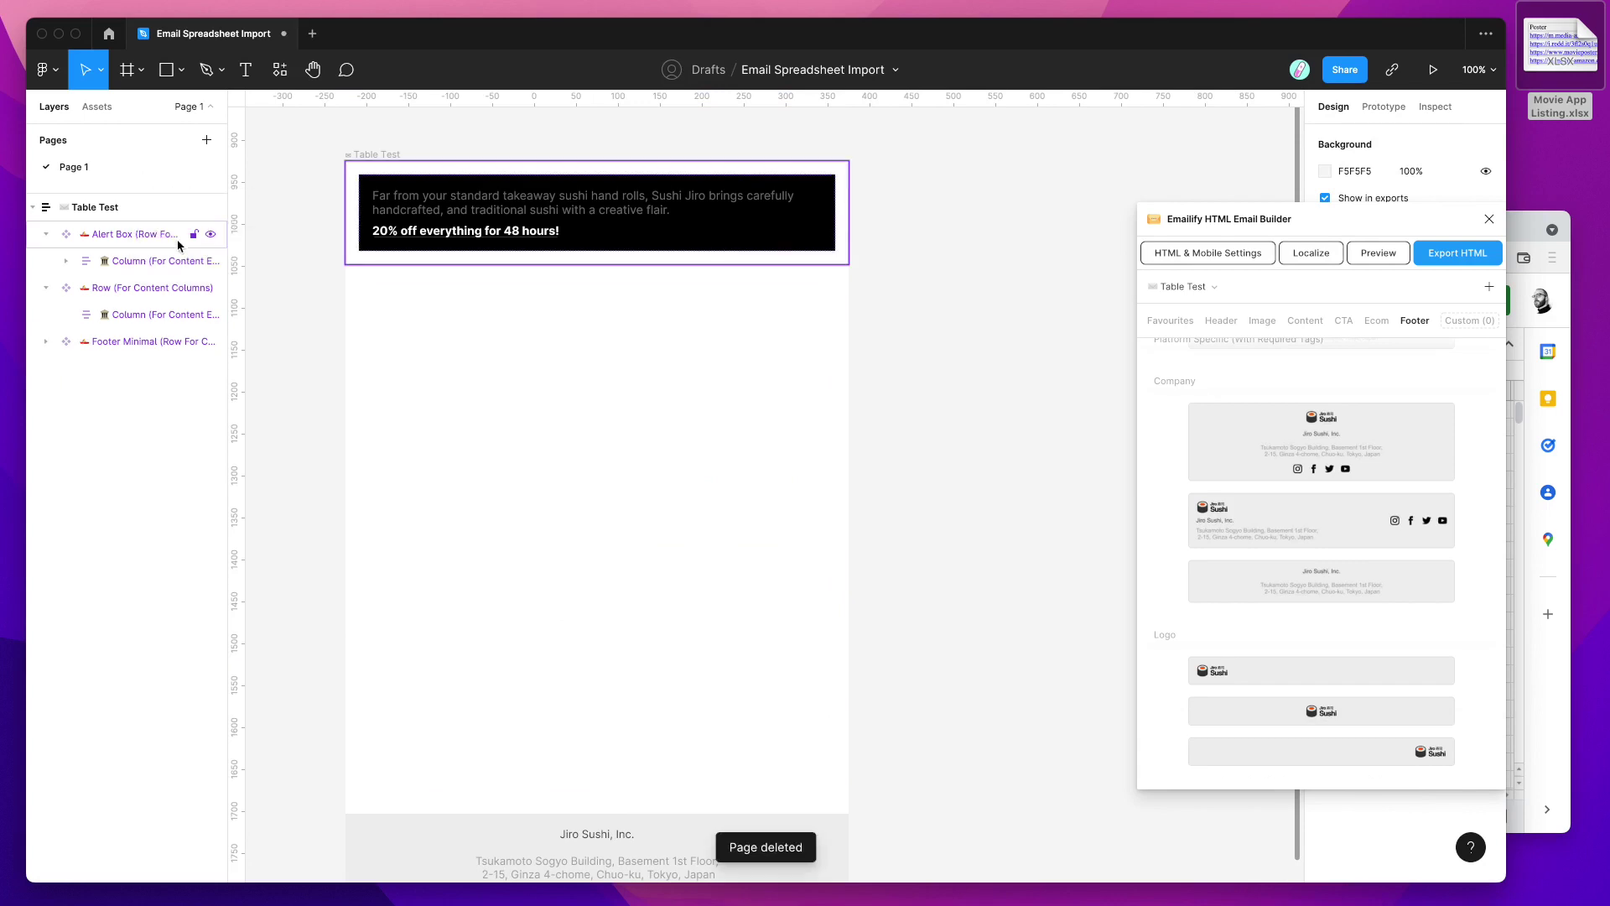
Add an Emailify spreadsheet element to the empty column and bring up the Movie App Listing sheet.
click(485, 385)
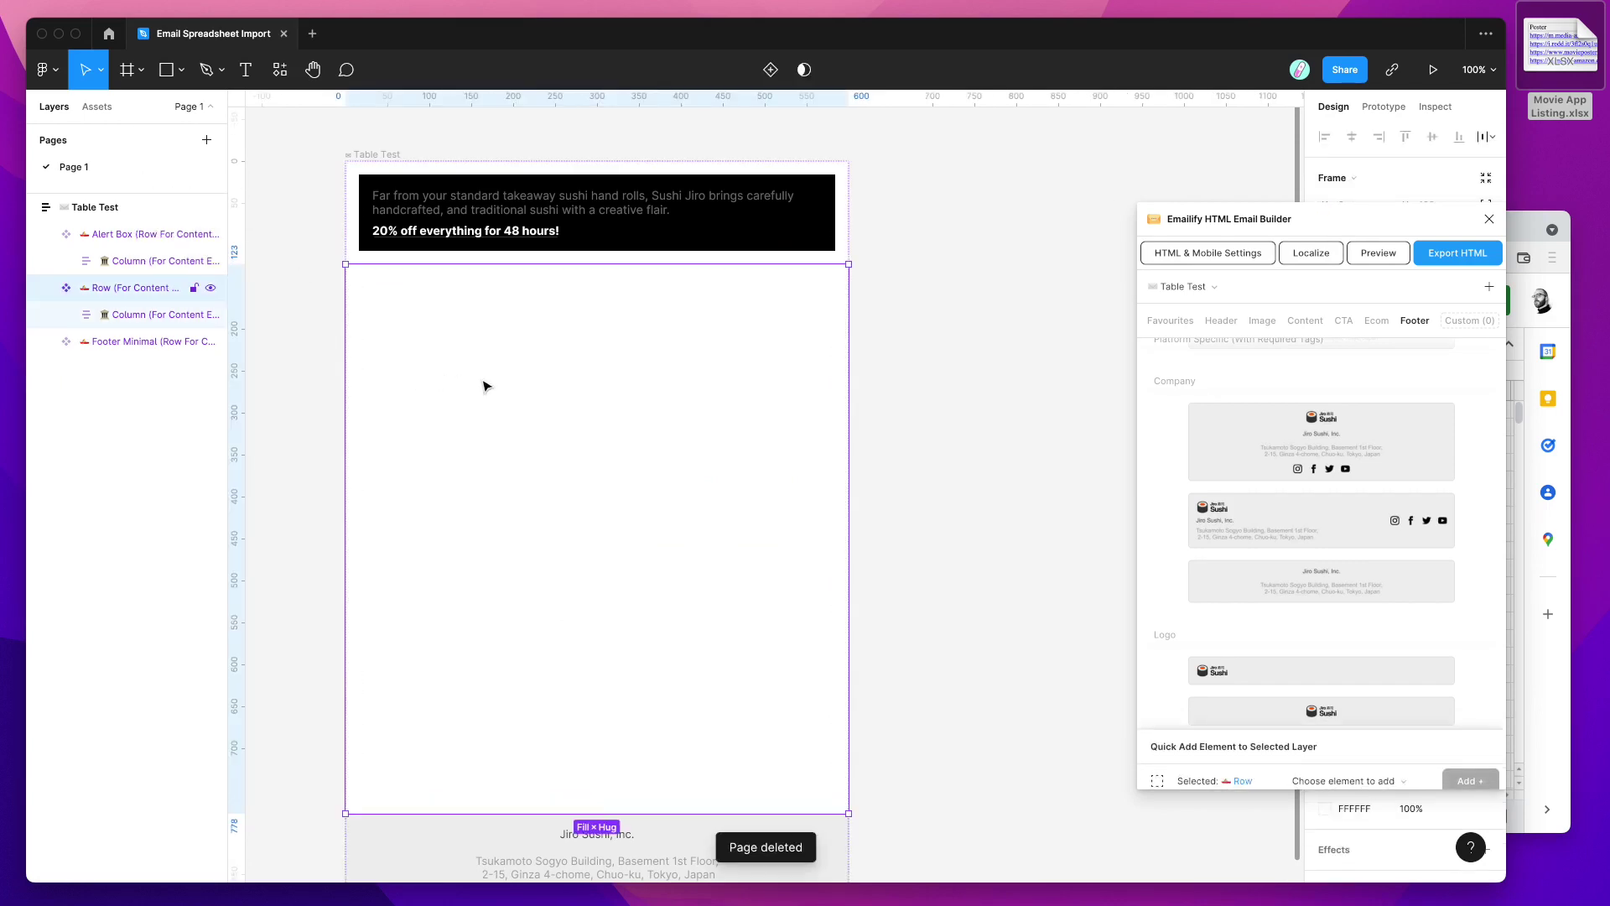
drag(1270, 235, 1031, 223)
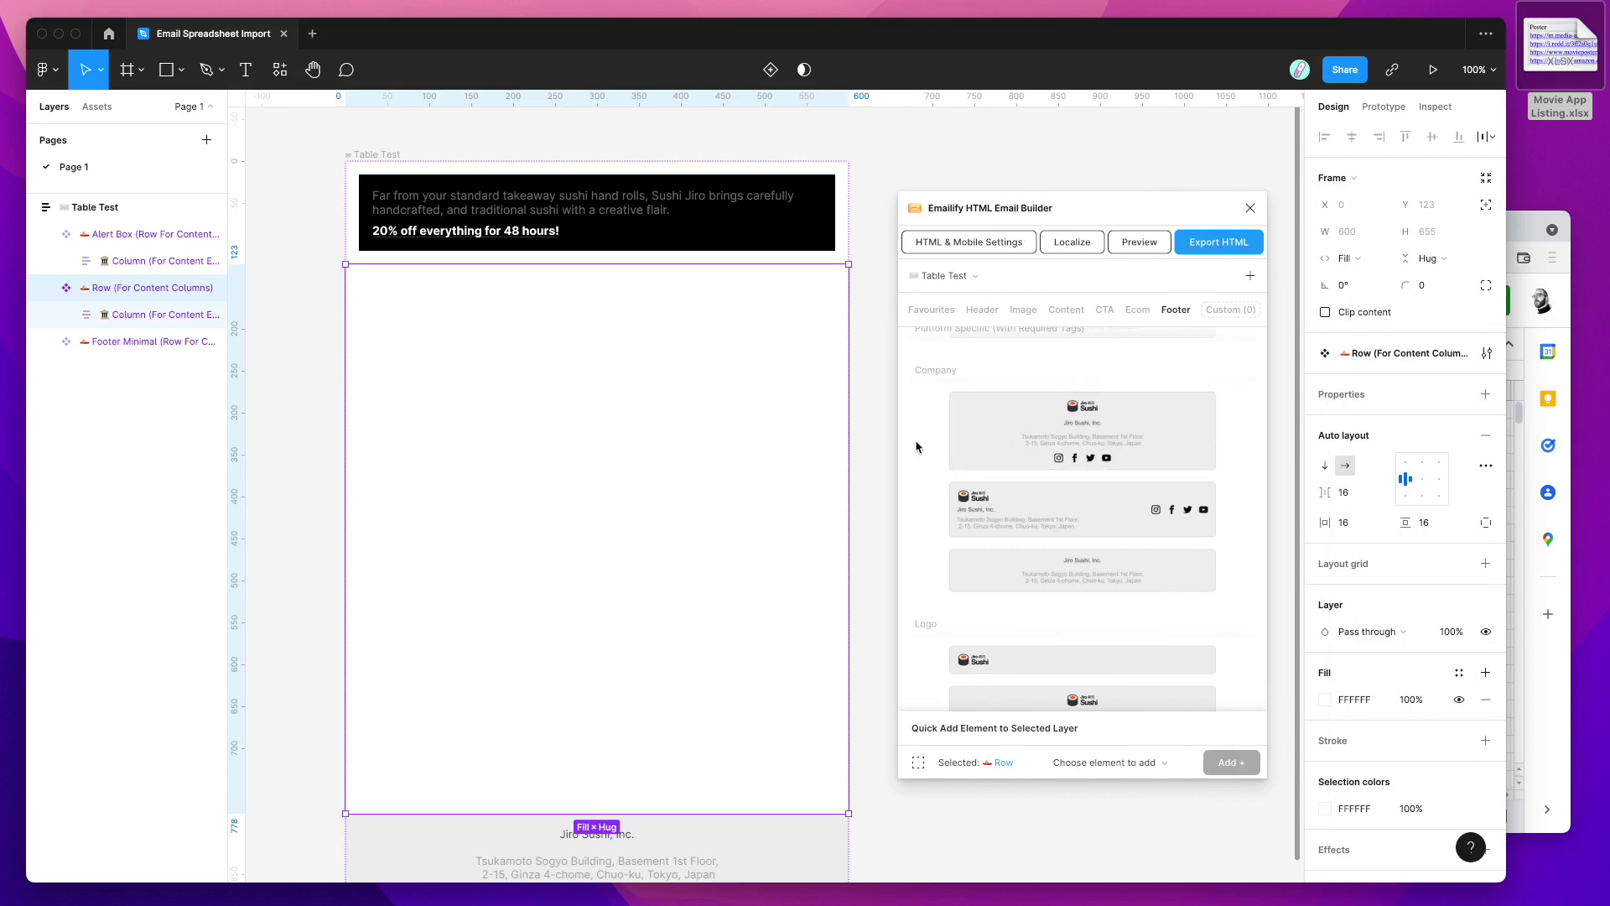
scroll(654, 489, down, 2)
scroll(638, 470, right, 1)
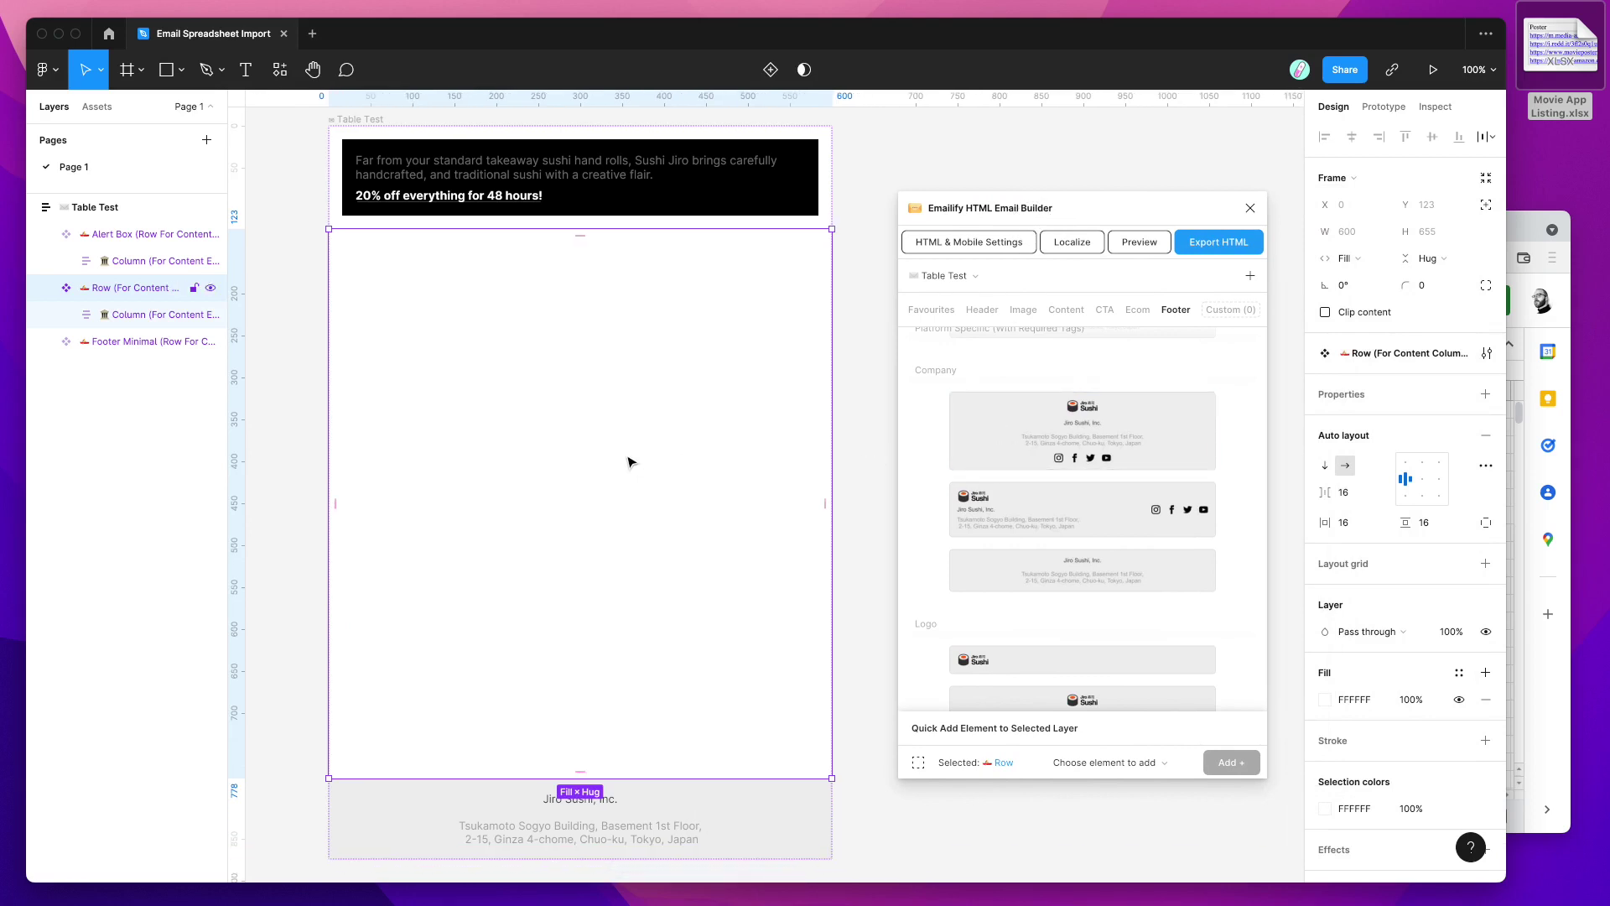
click(134, 320)
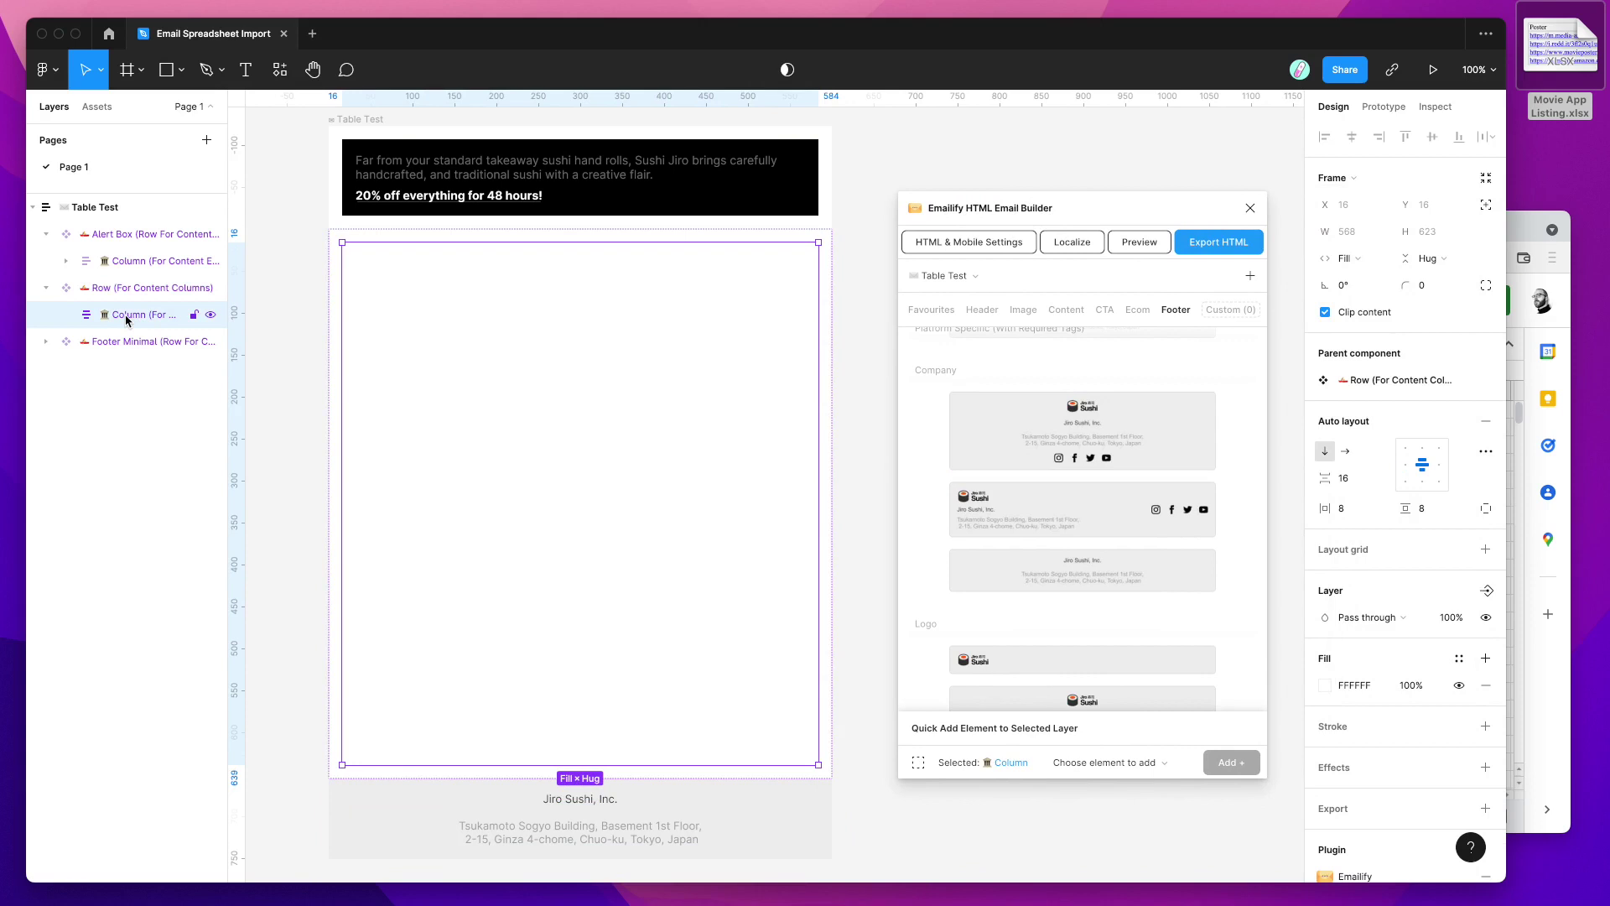
click(1088, 763)
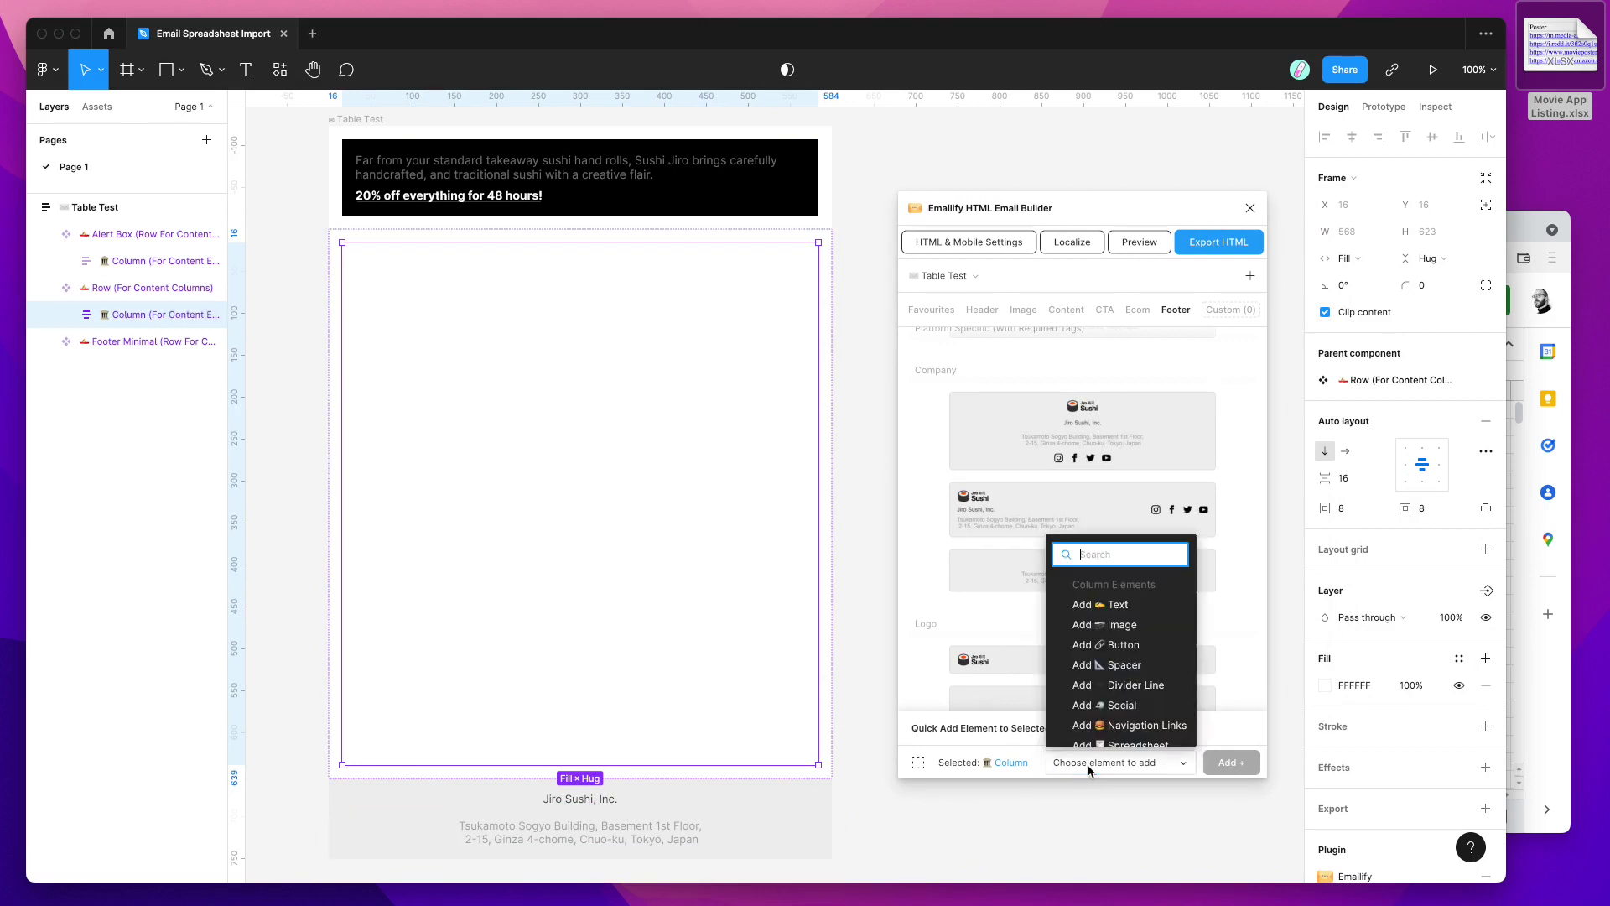
scroll(1115, 713, down, 2)
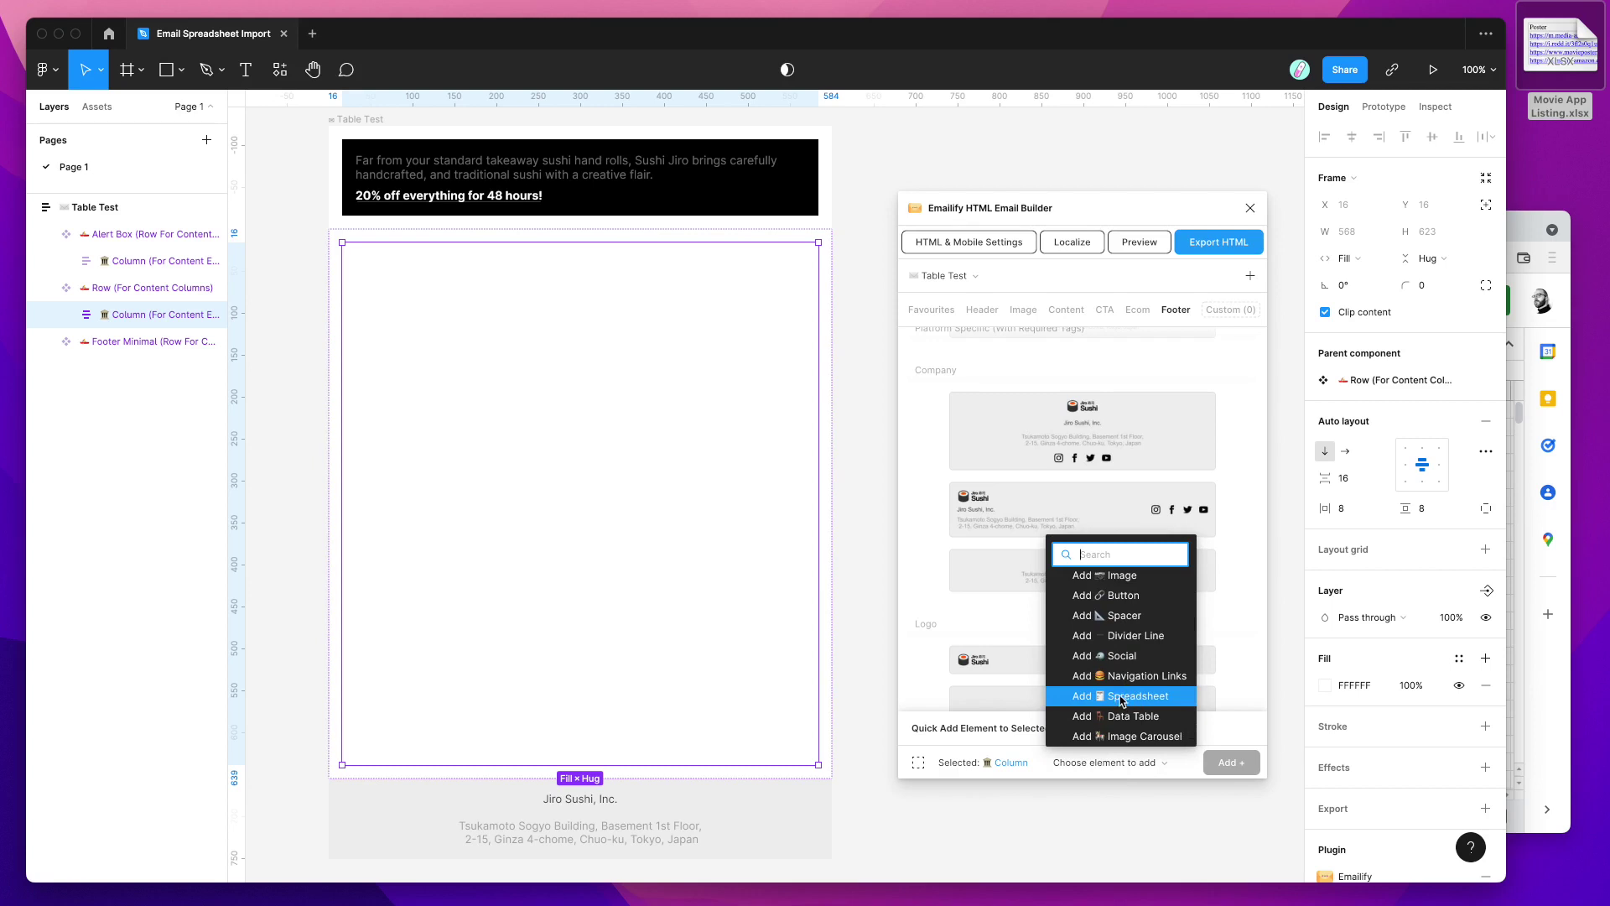
click(1121, 698)
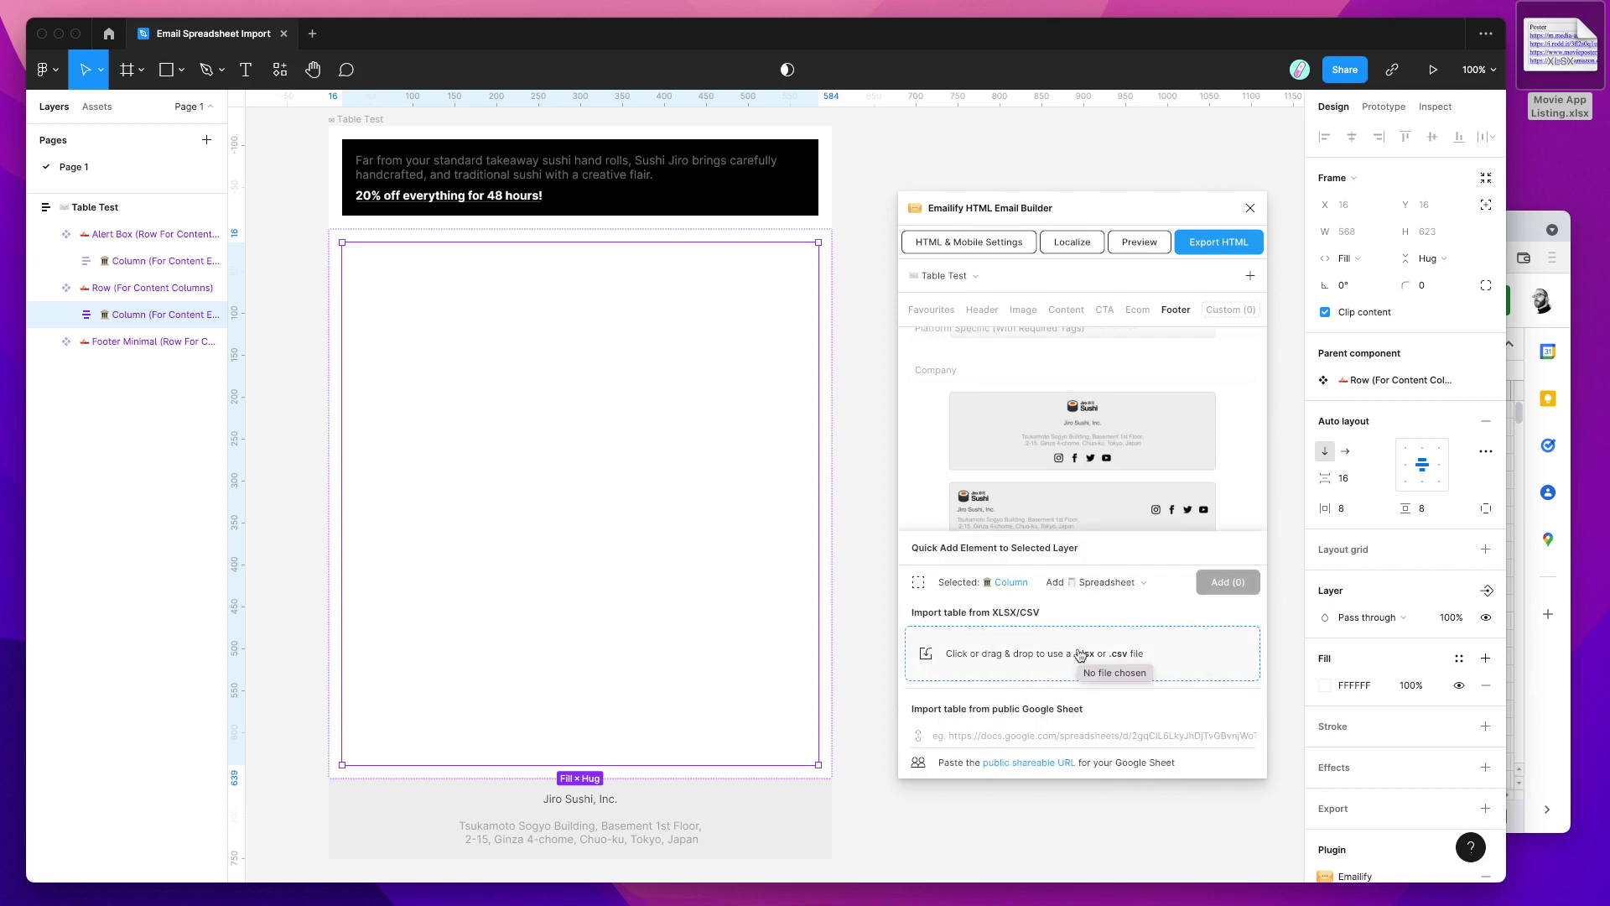
click(1522, 238)
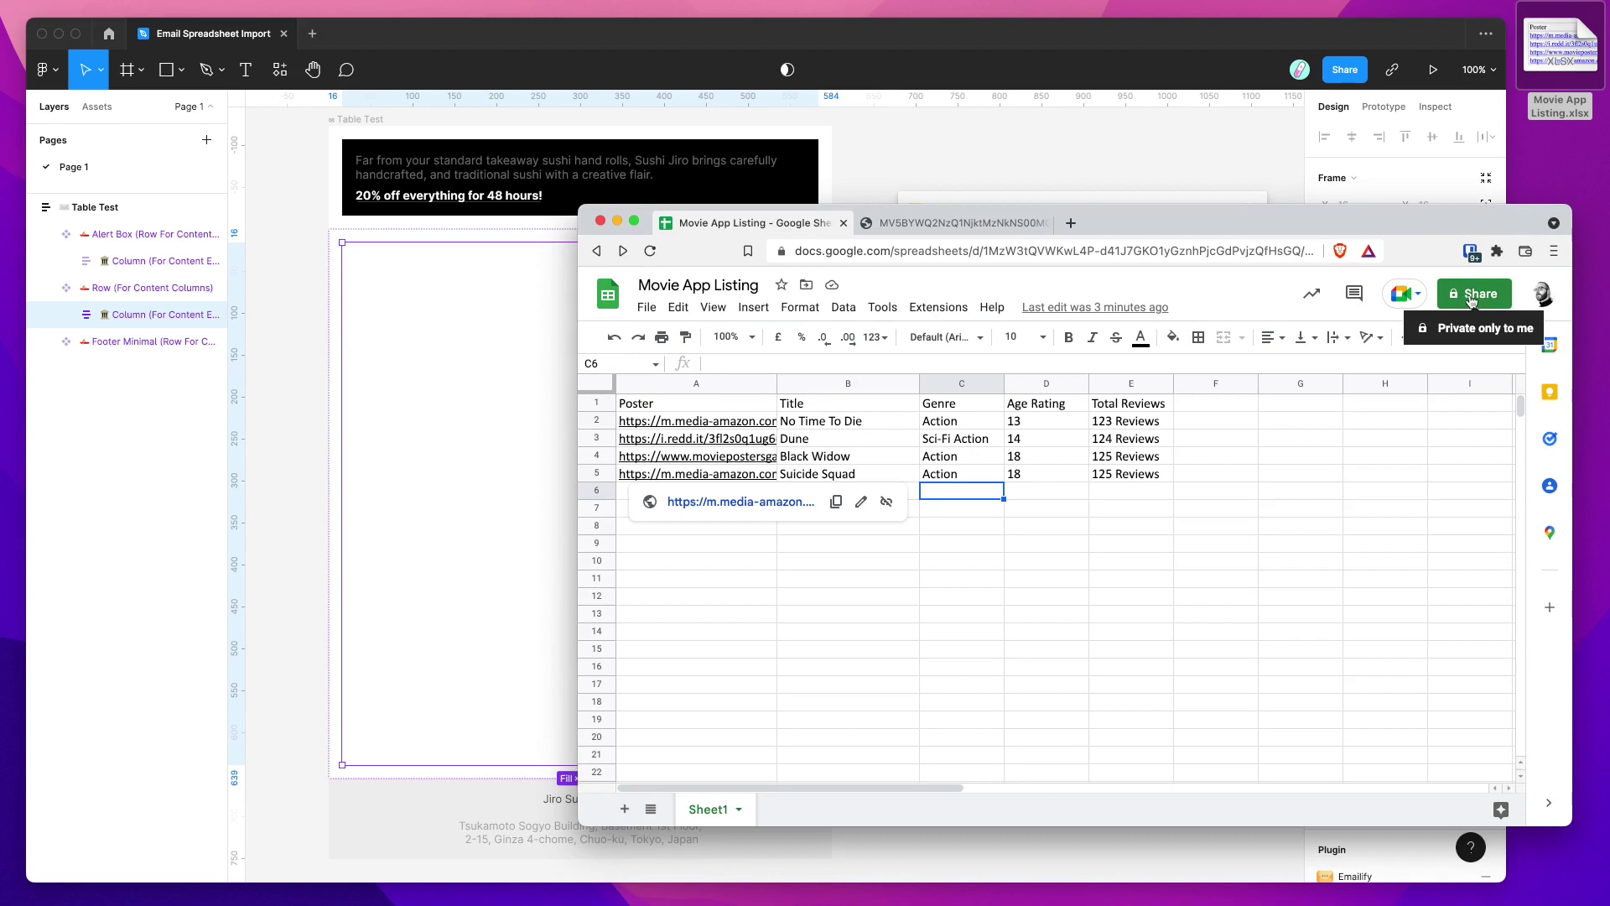
Set the Movie App Listing sheet's access to Anyone with the link and copy its link.
click(1470, 300)
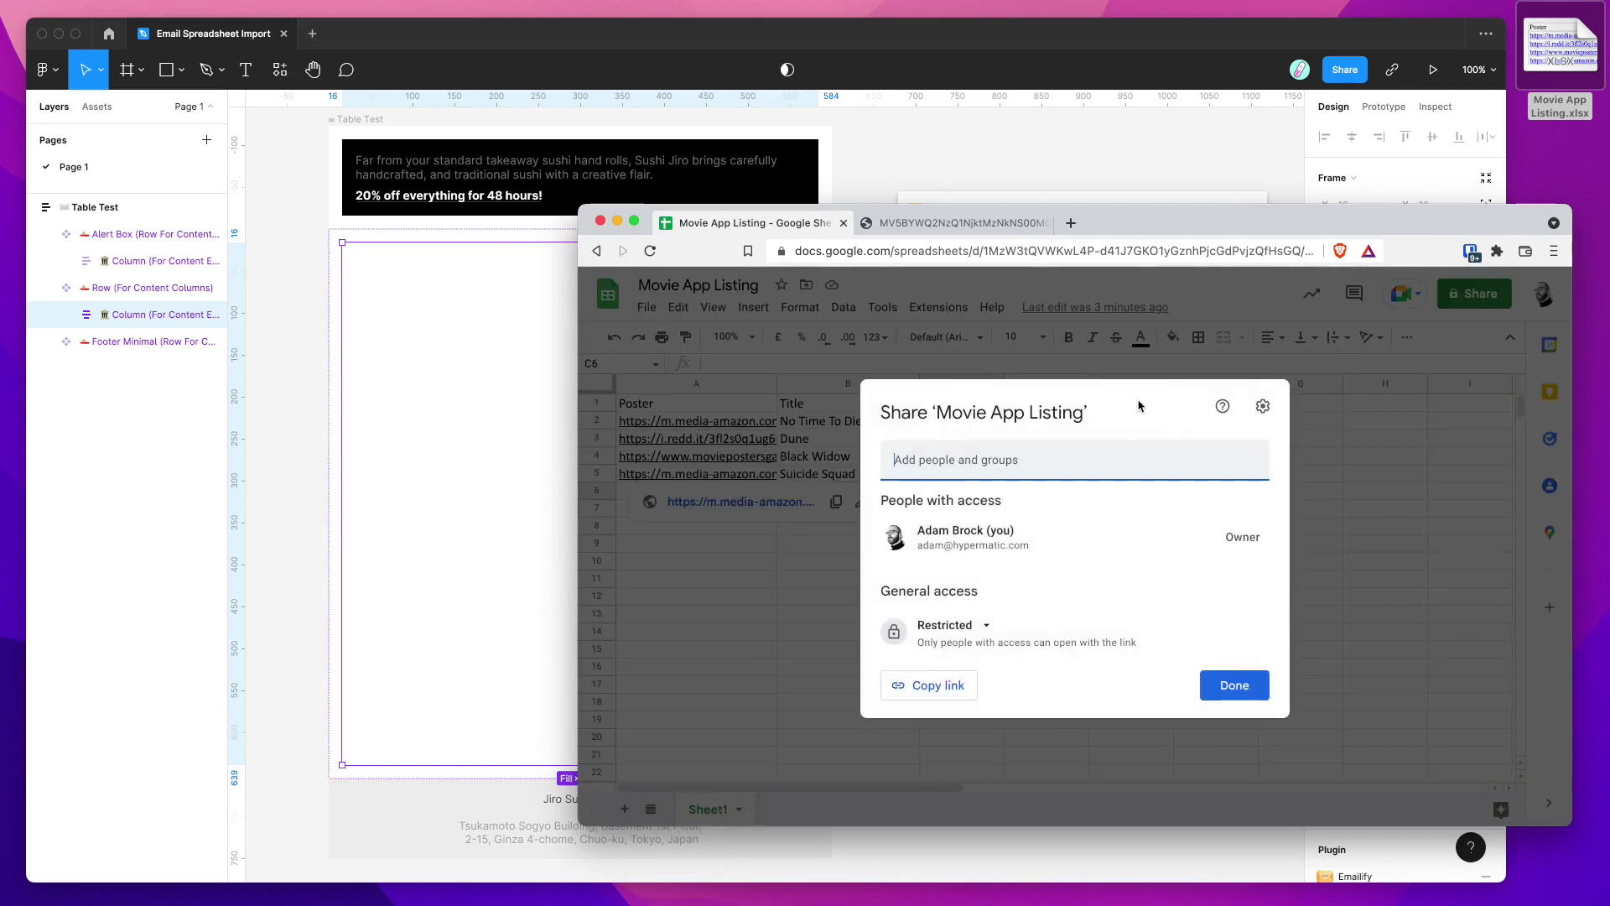
click(955, 629)
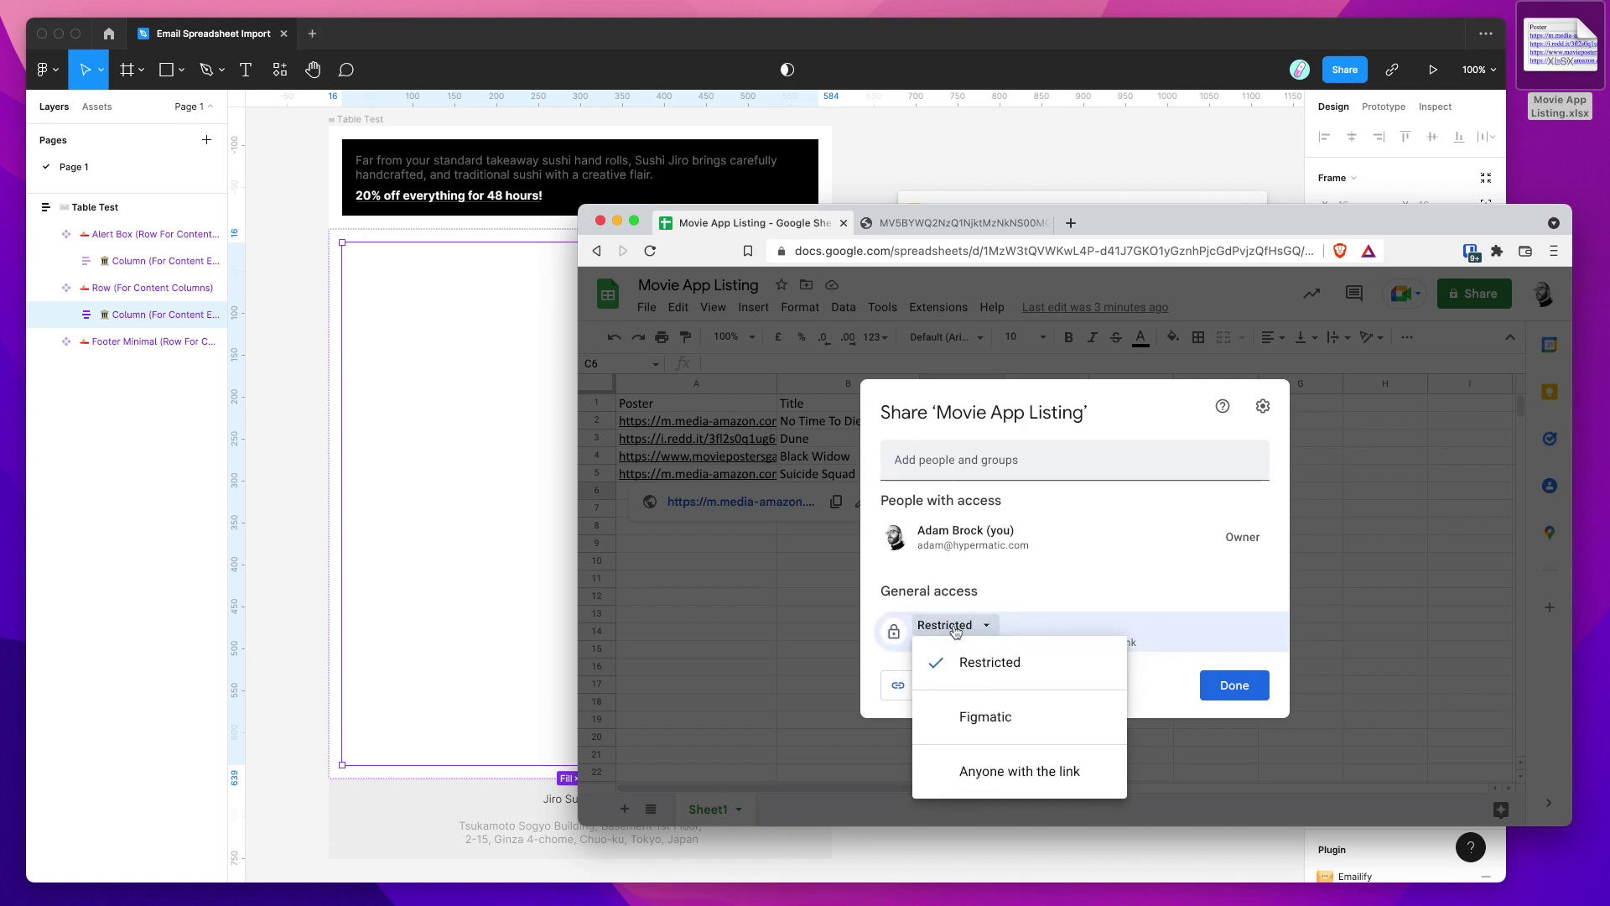
click(994, 770)
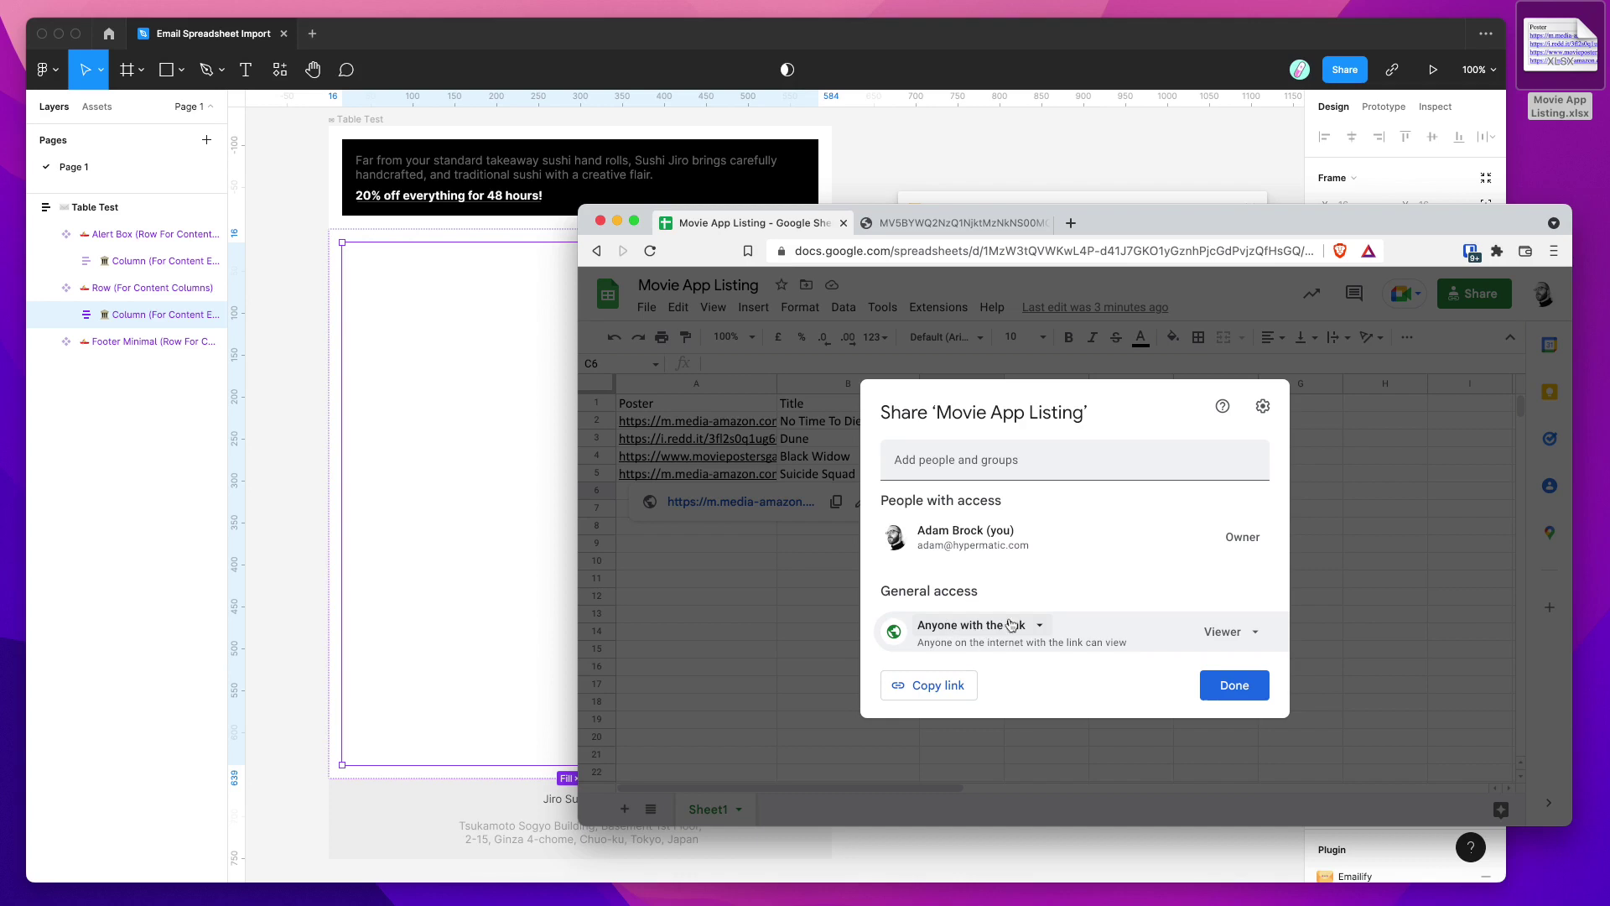
click(936, 686)
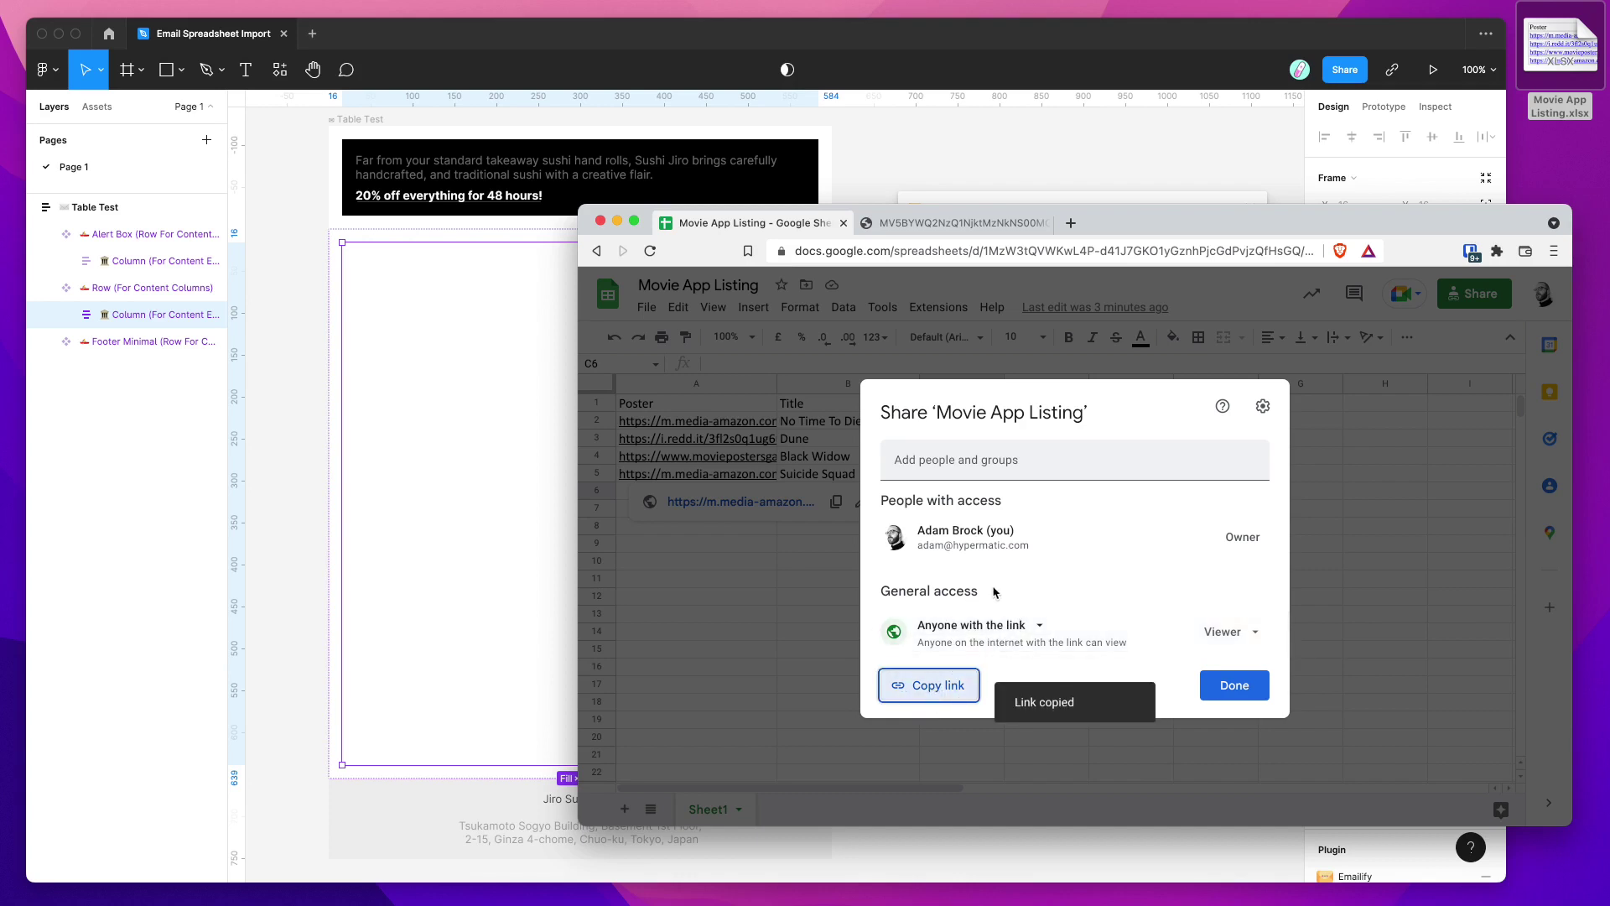
click(932, 684)
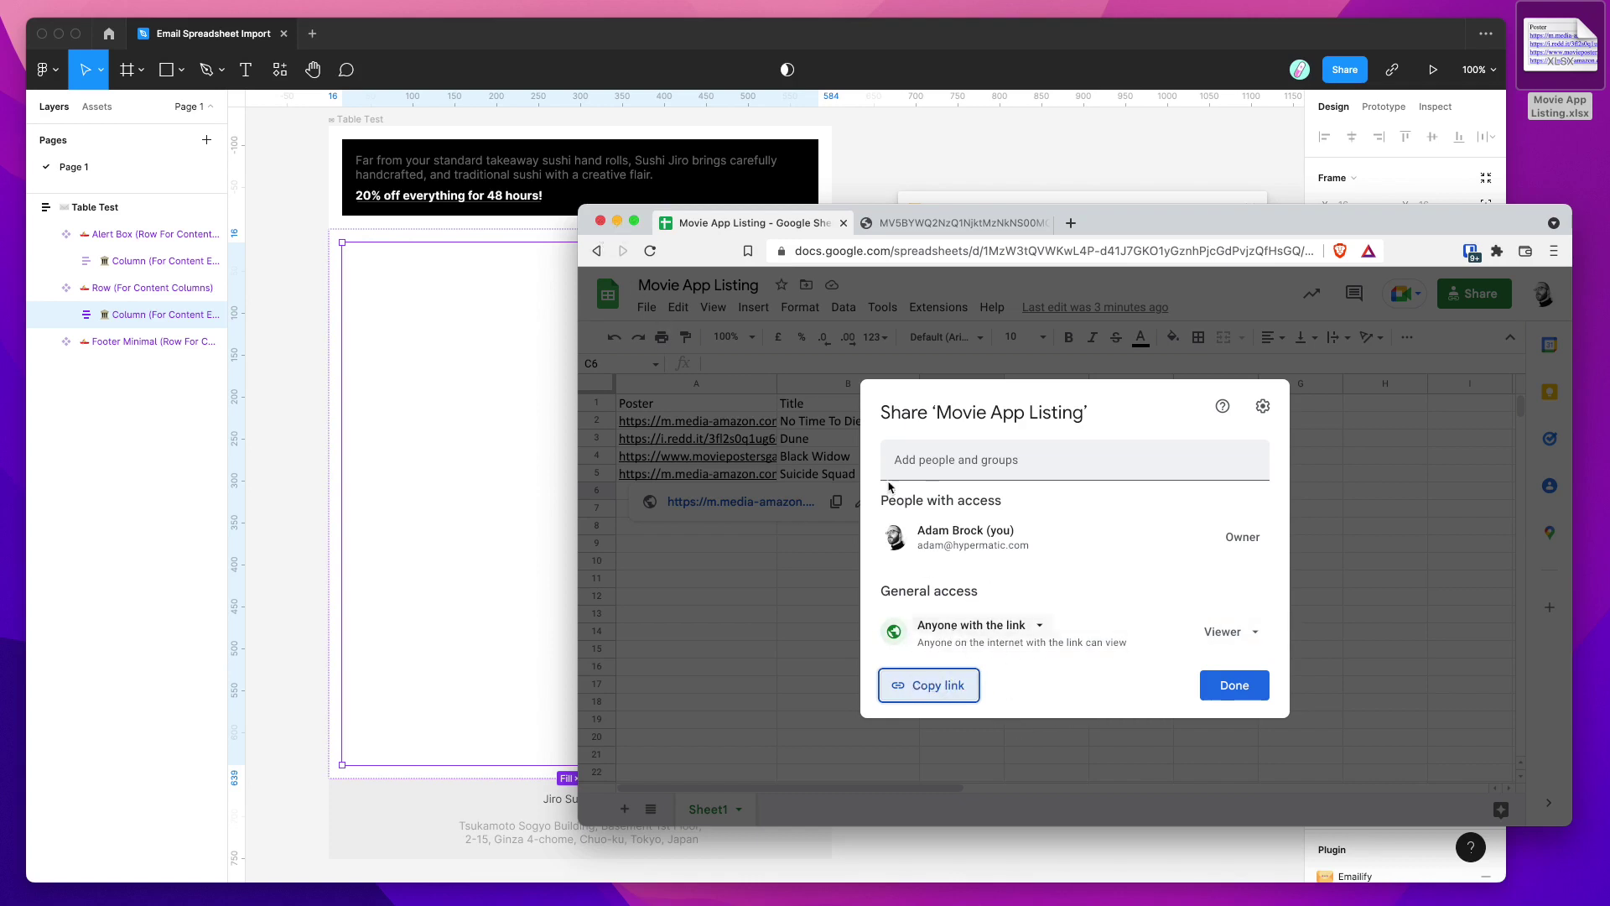
click(618, 222)
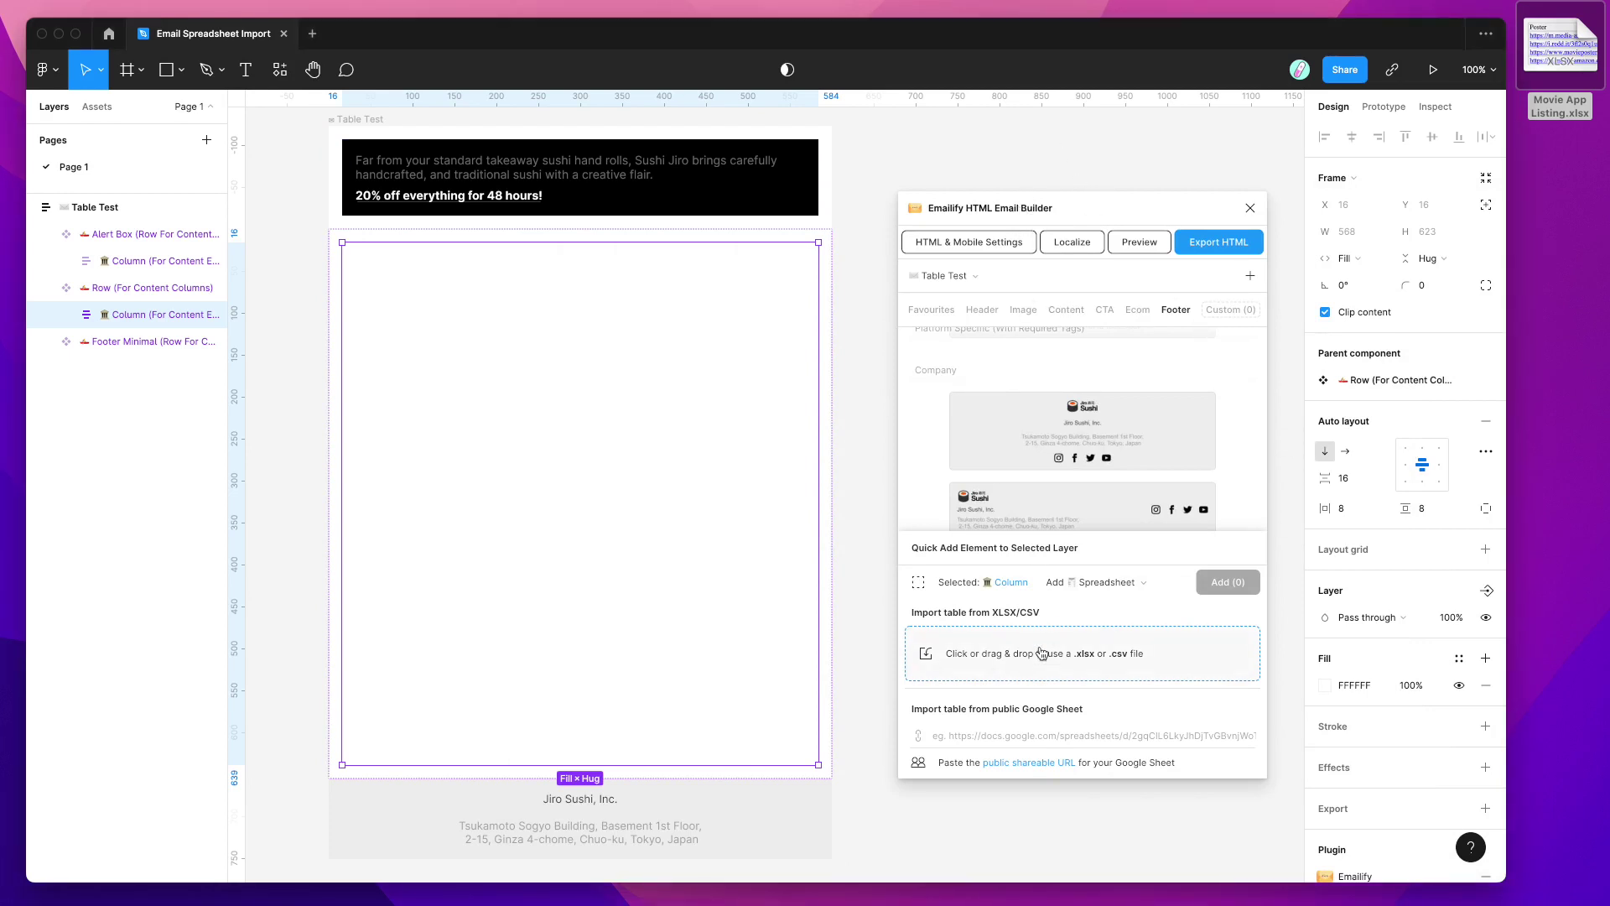
click(1004, 731)
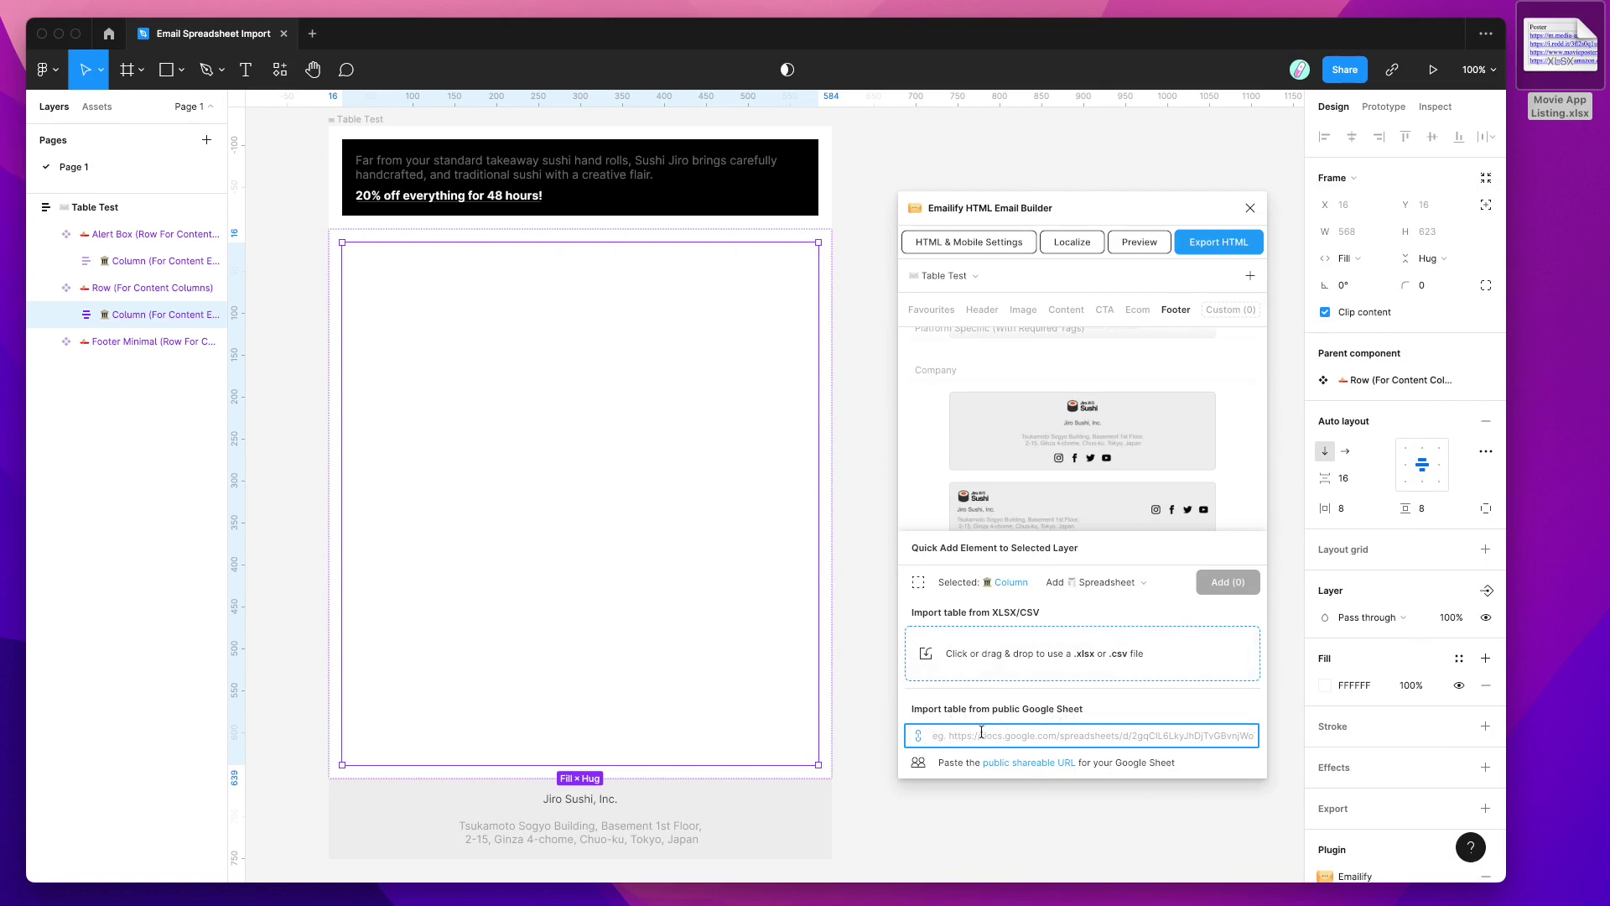
key(super+v)
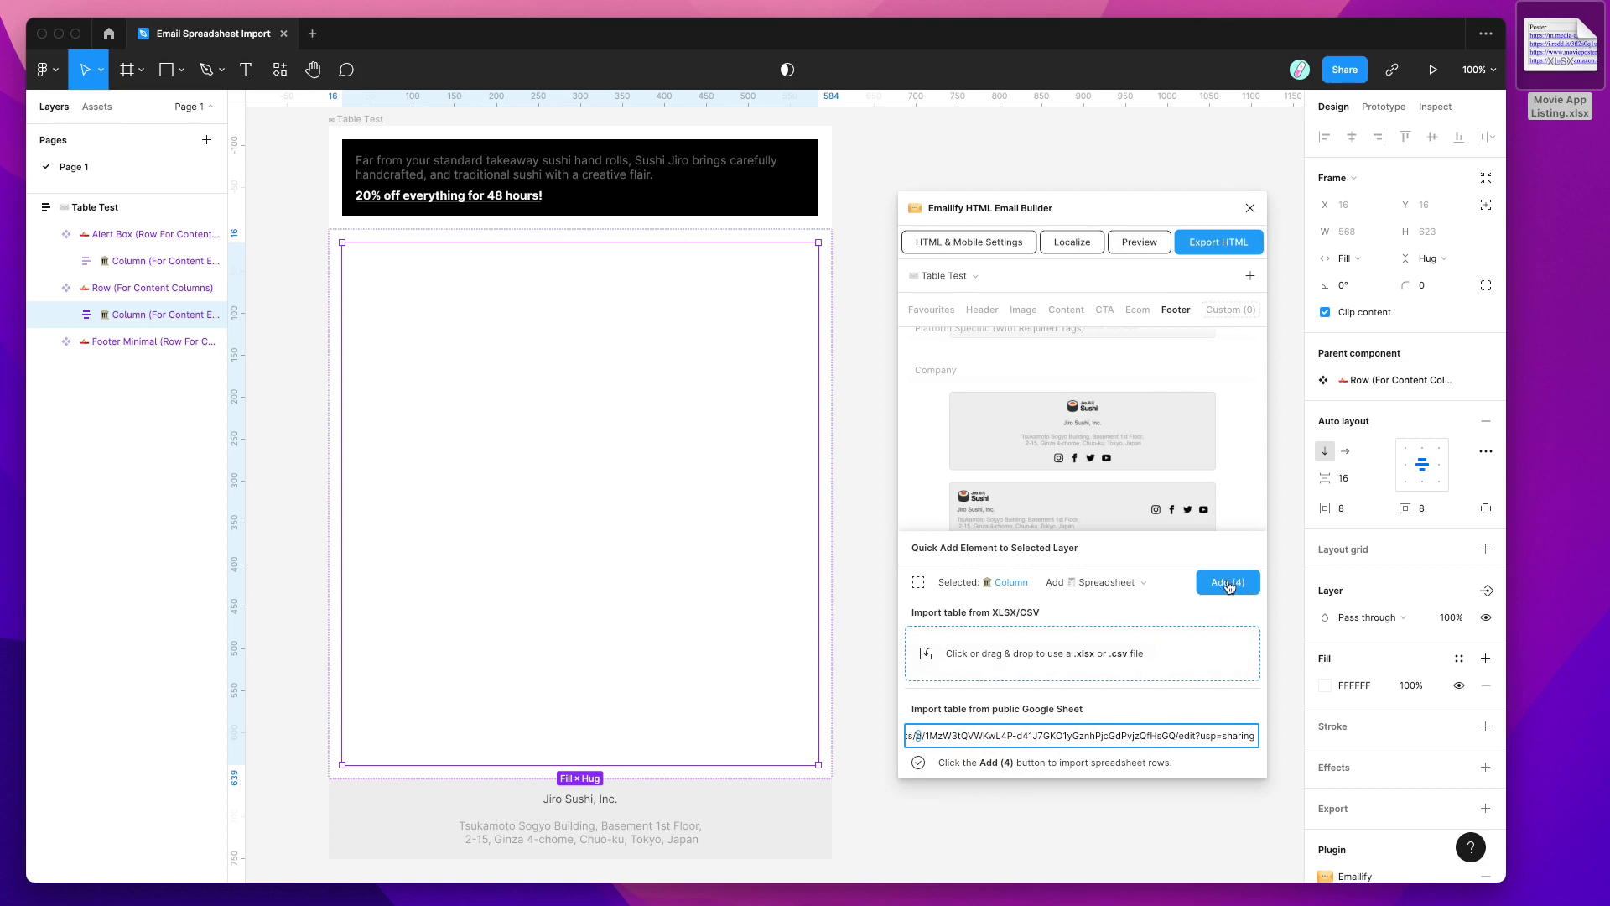
click(1229, 586)
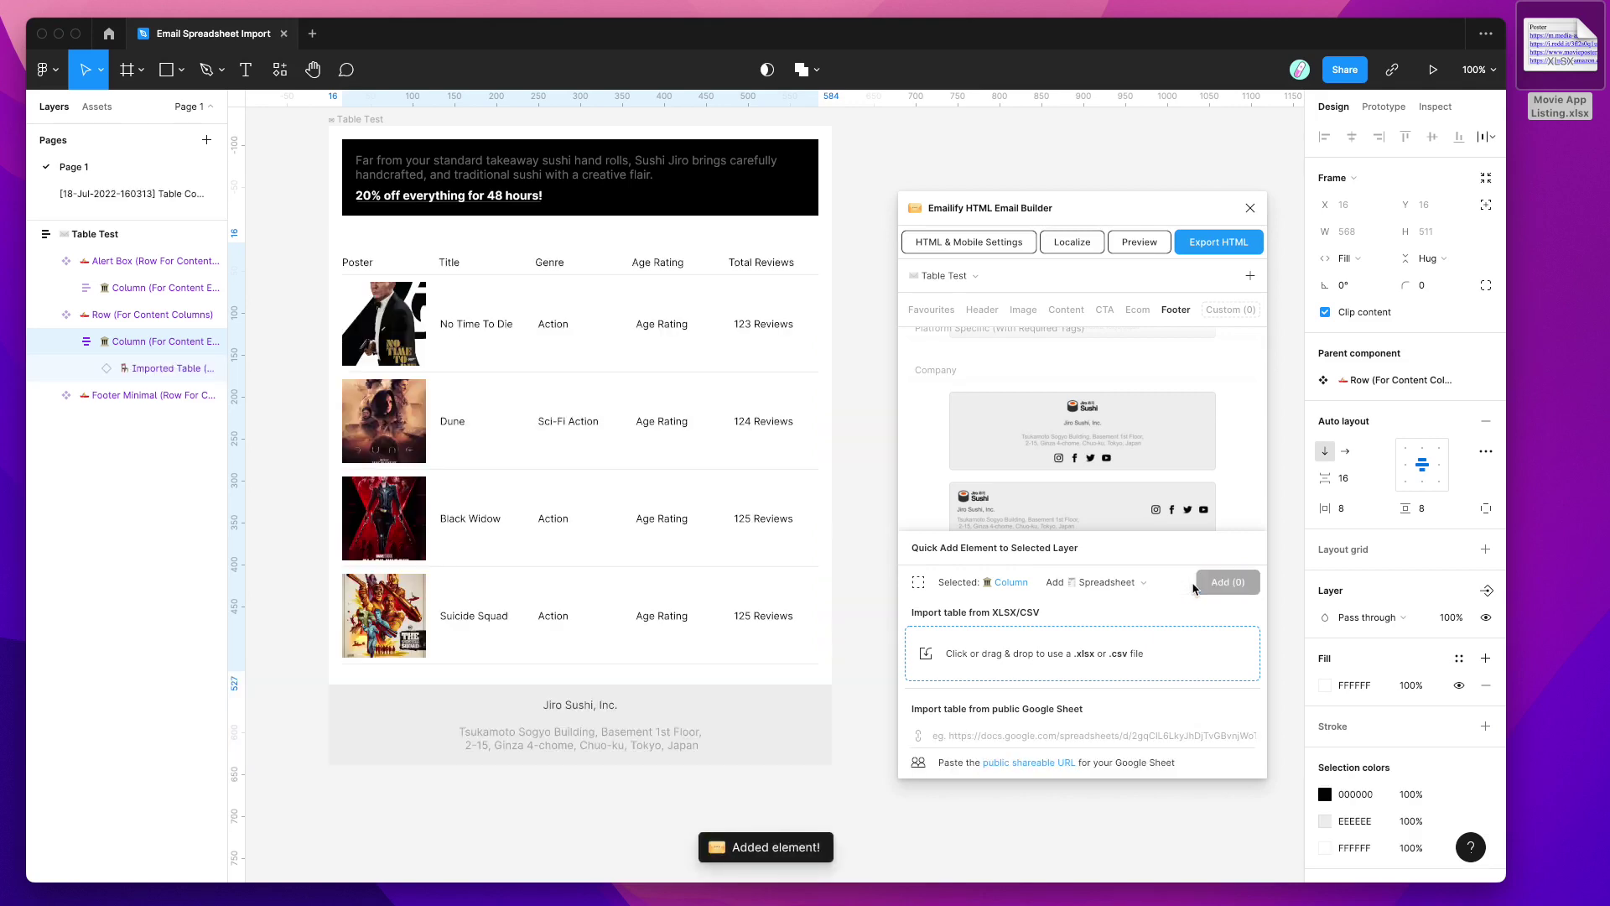
scroll(870, 550, up, 2)
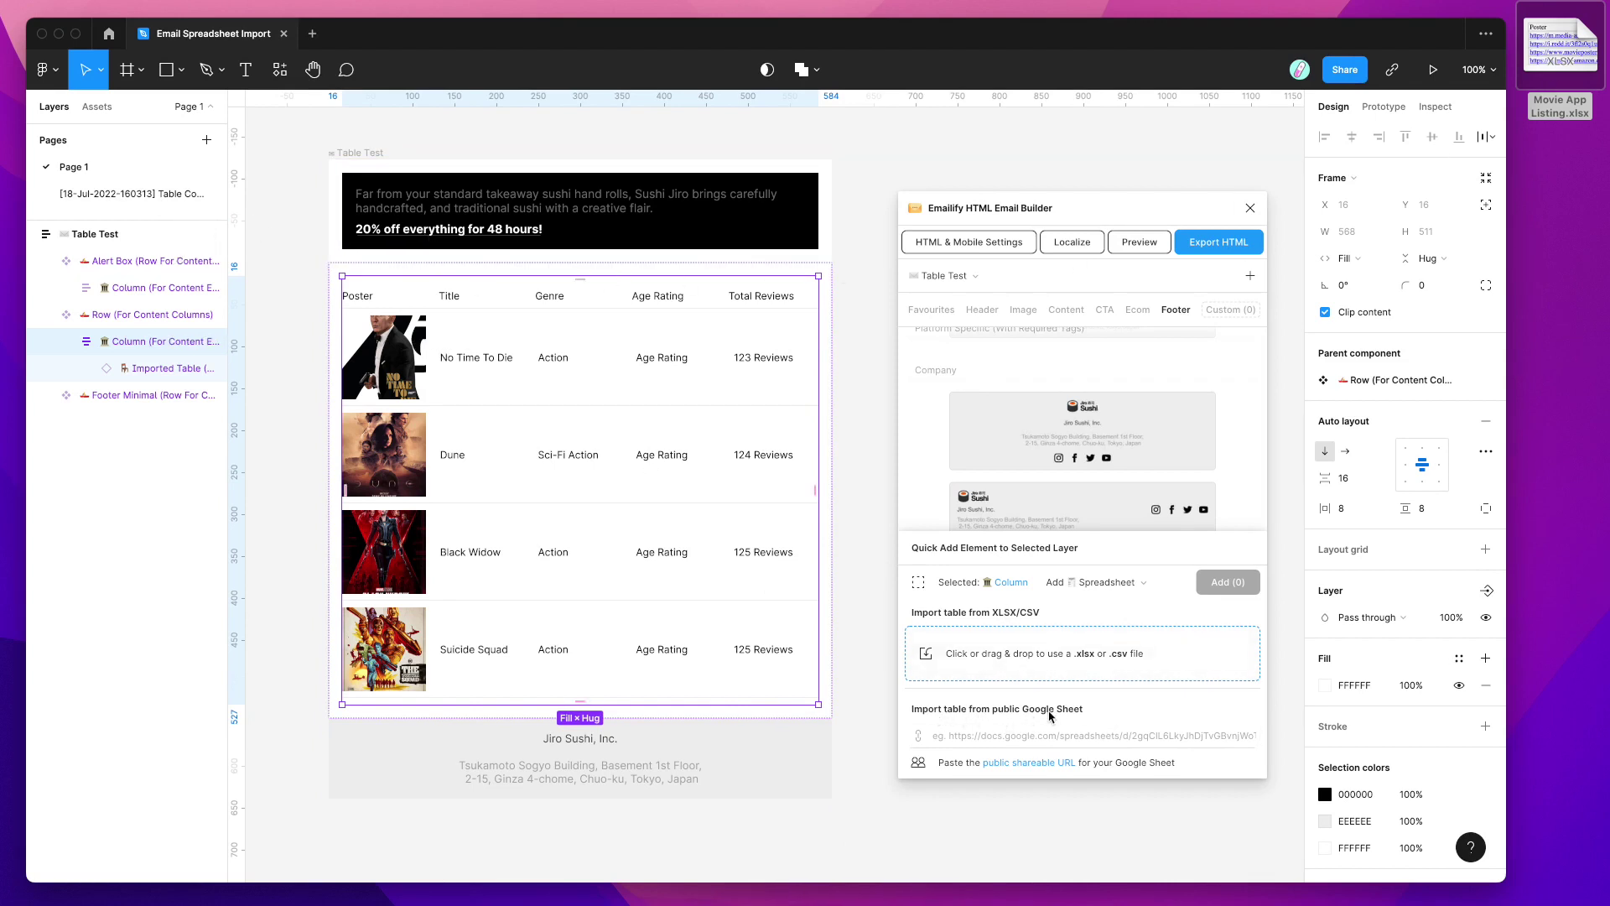
click(98, 196)
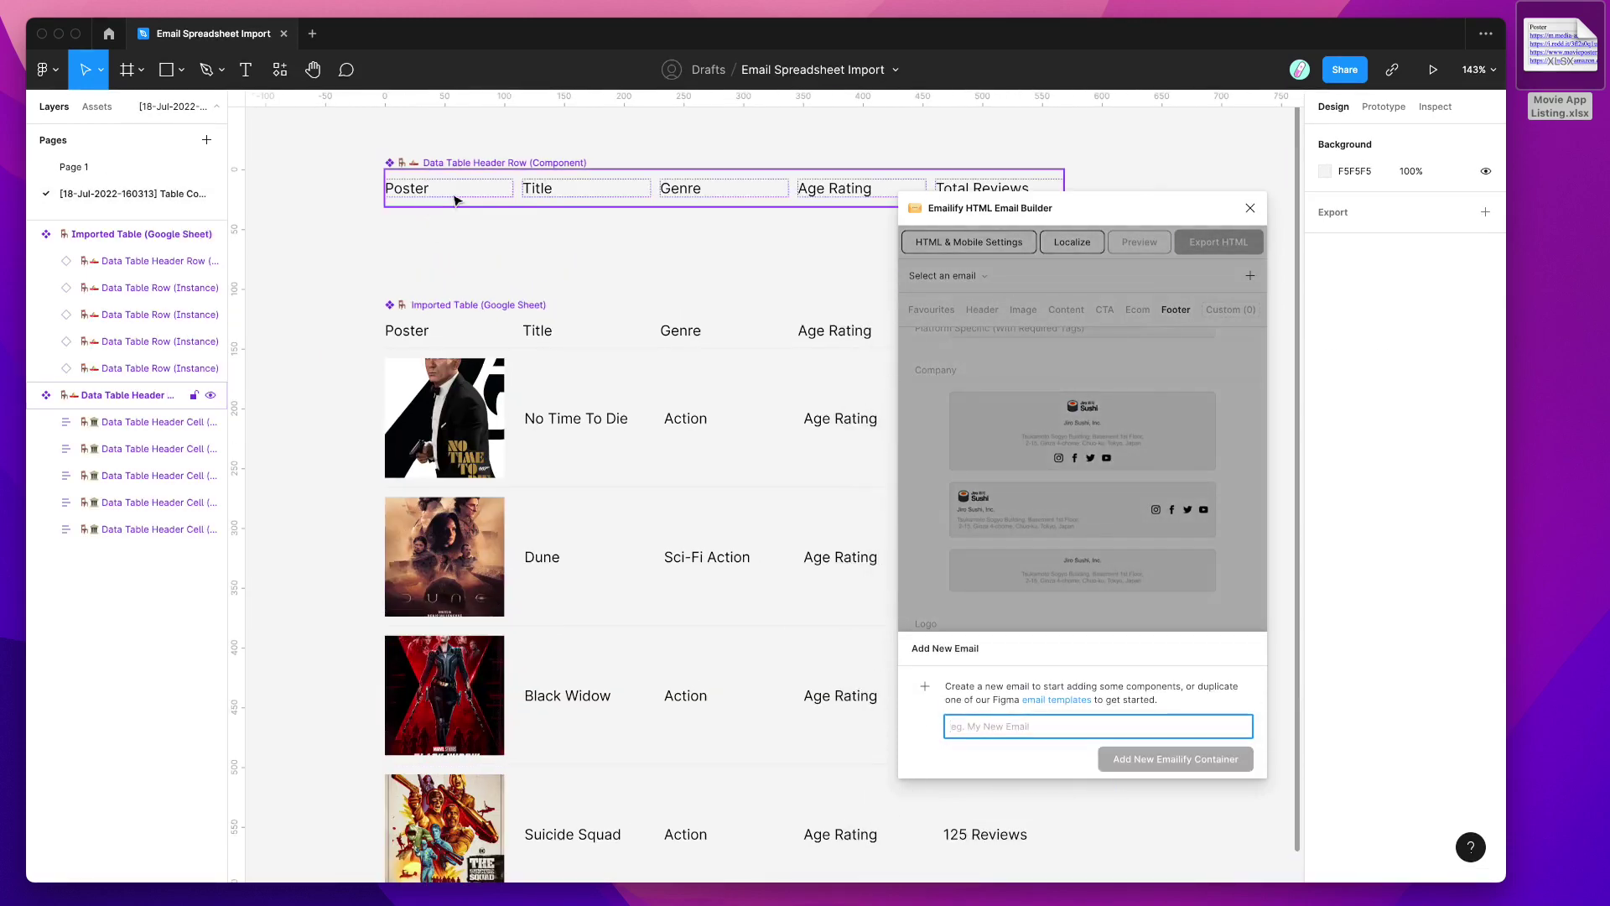
Unhide the Poster placeholder rectangle in the header row and resize it to 74×110.
click(455, 199)
click(407, 189)
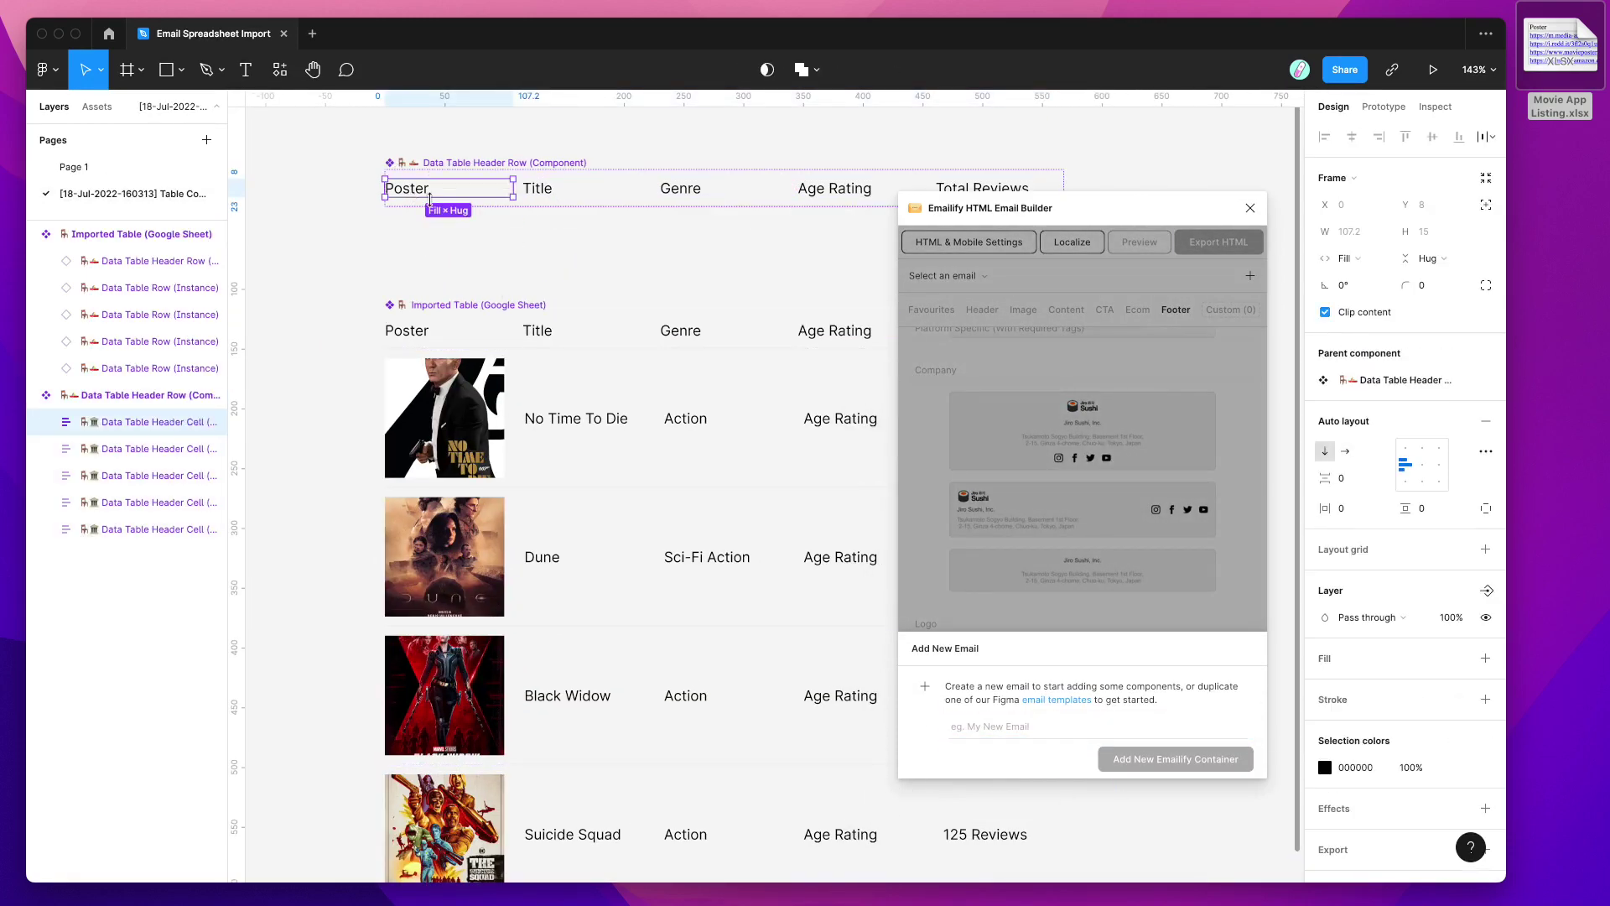
click(46, 422)
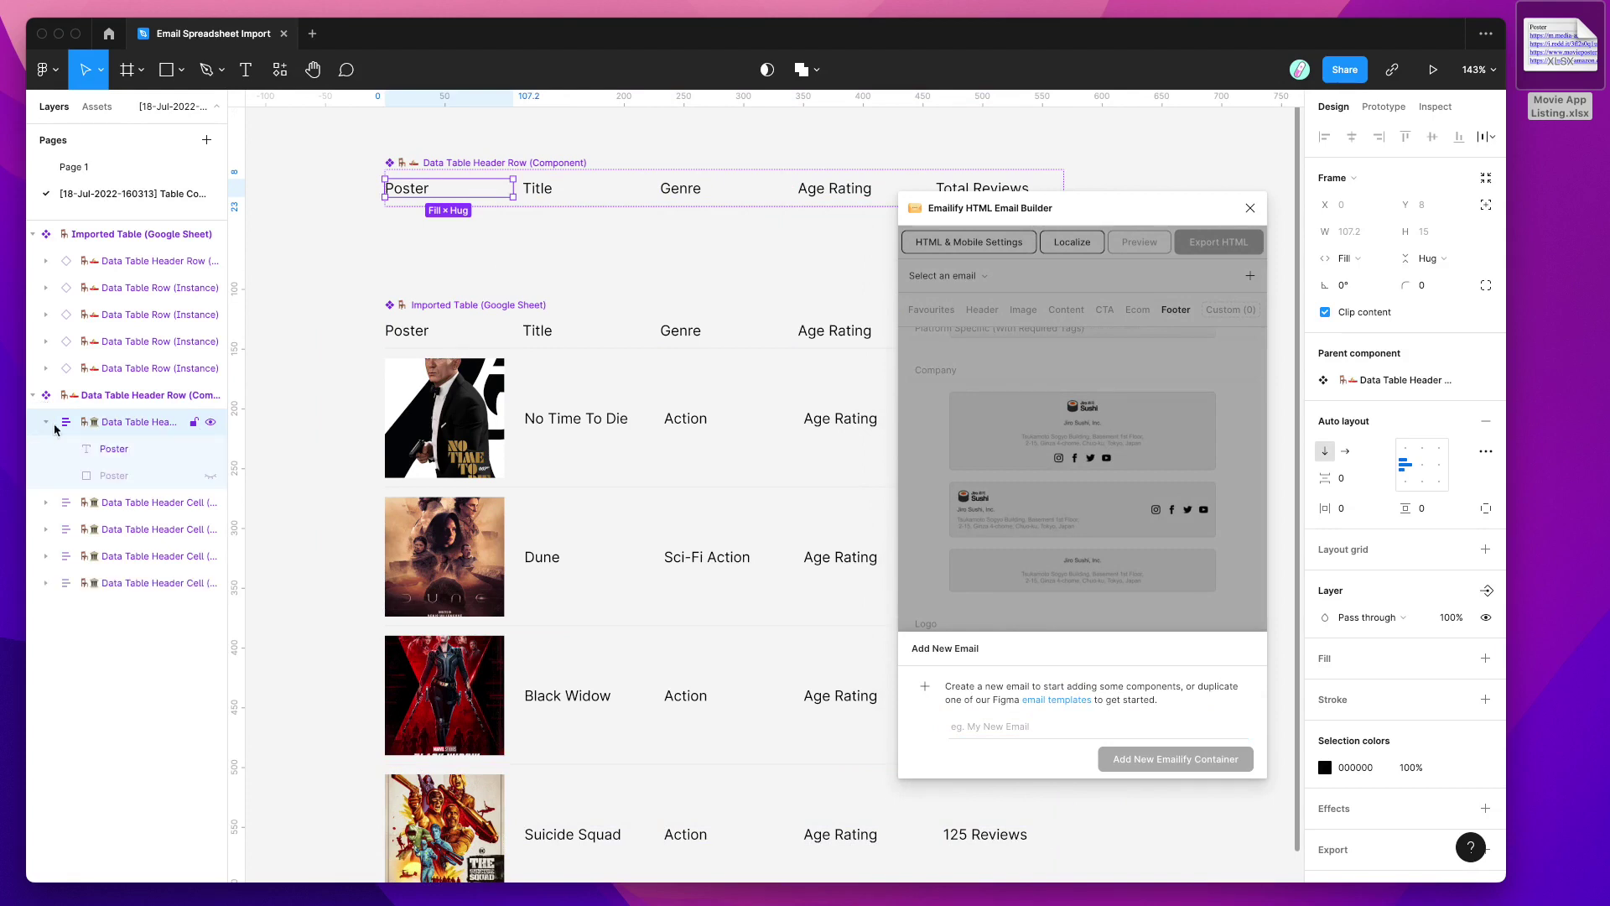
click(110, 479)
click(211, 476)
drag(502, 270, 436, 336)
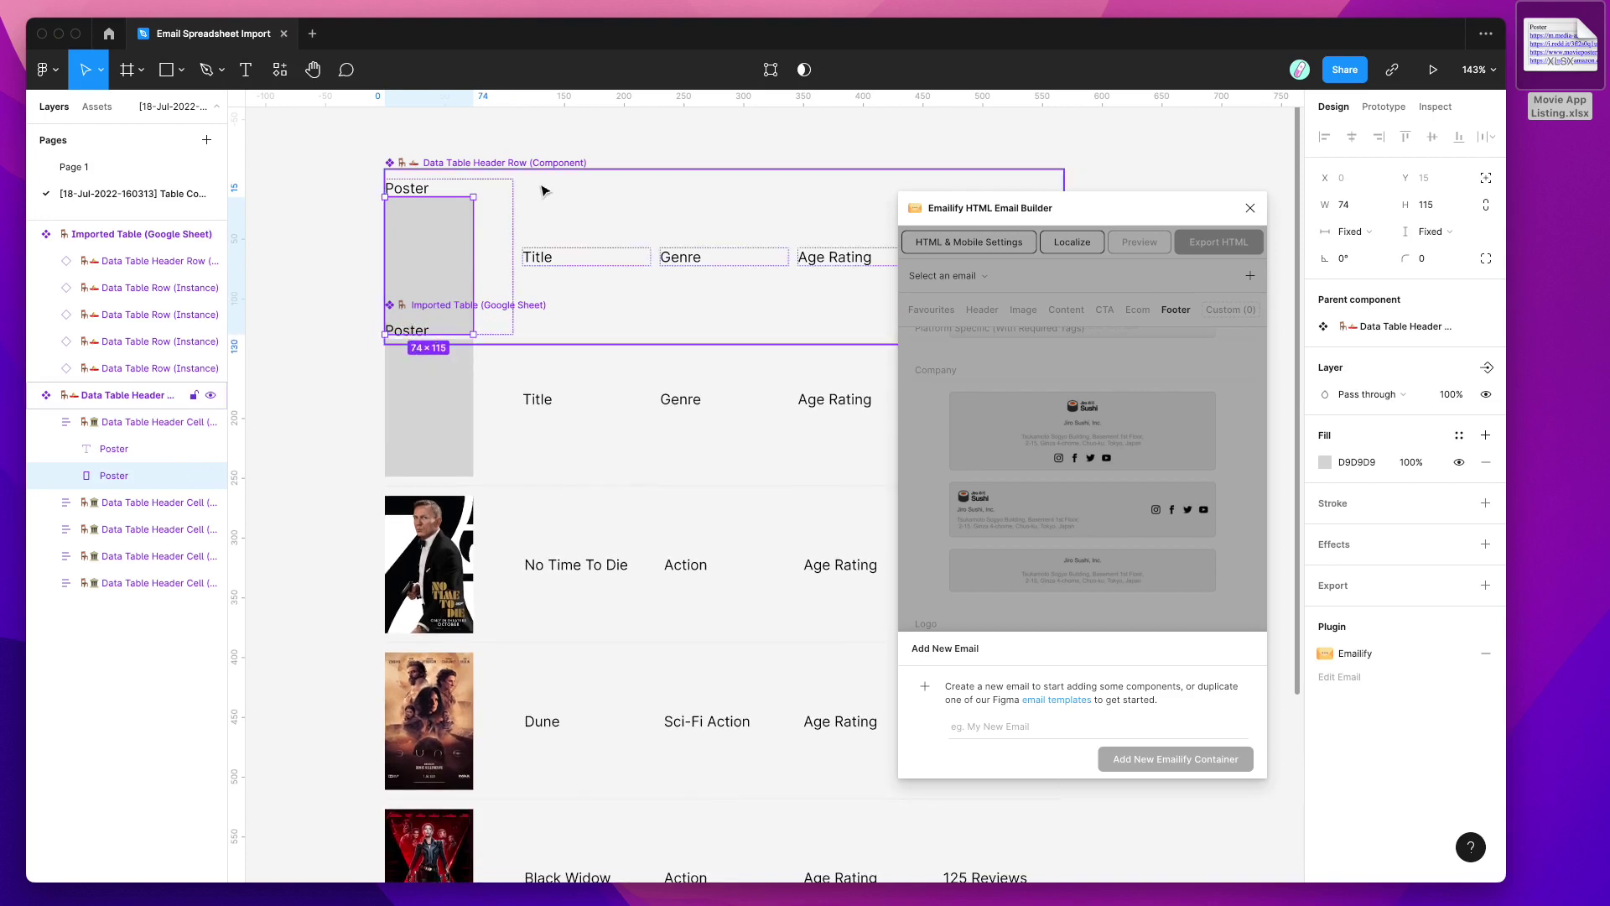
Hide the Age Rating header cell in the Data Table Header Row.
click(141, 369)
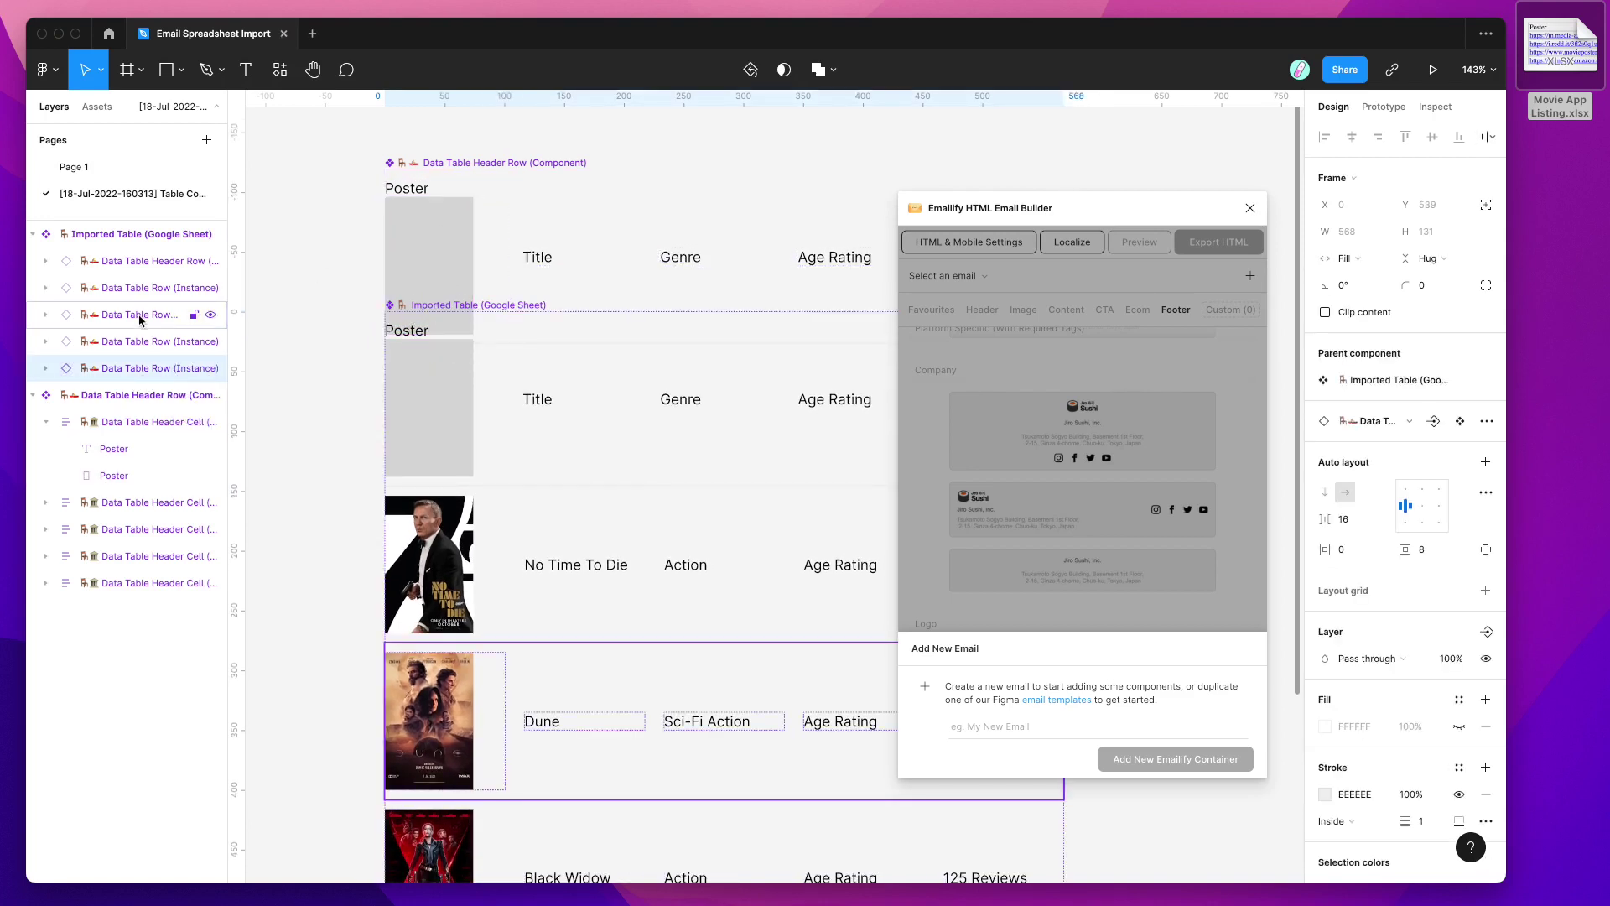
click(825, 260)
double_click(826, 258)
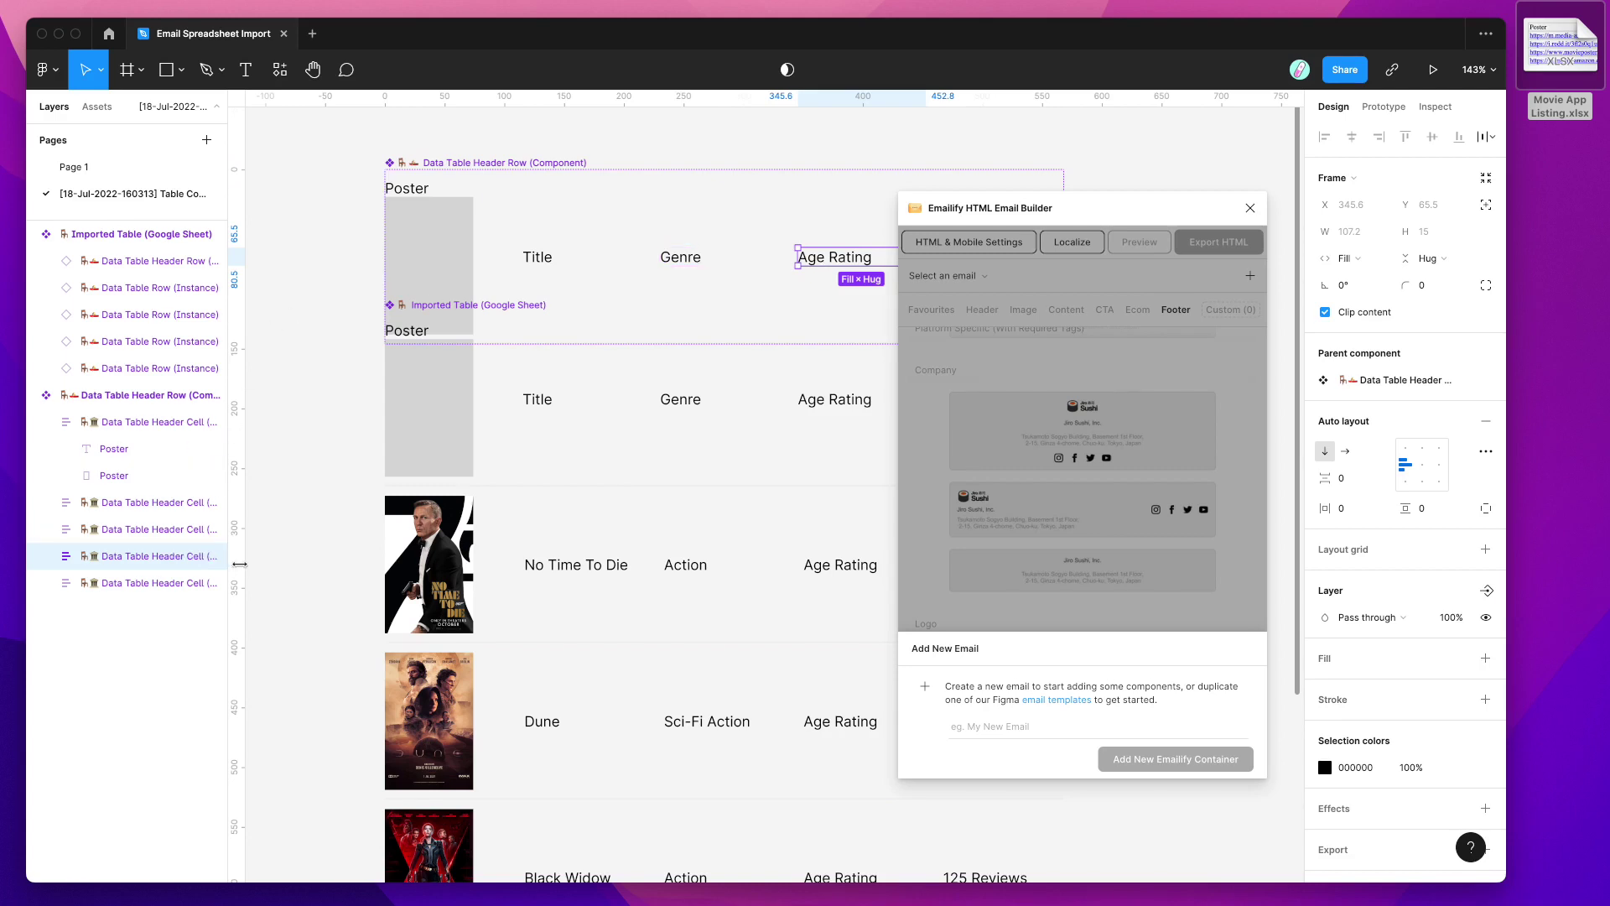
click(210, 557)
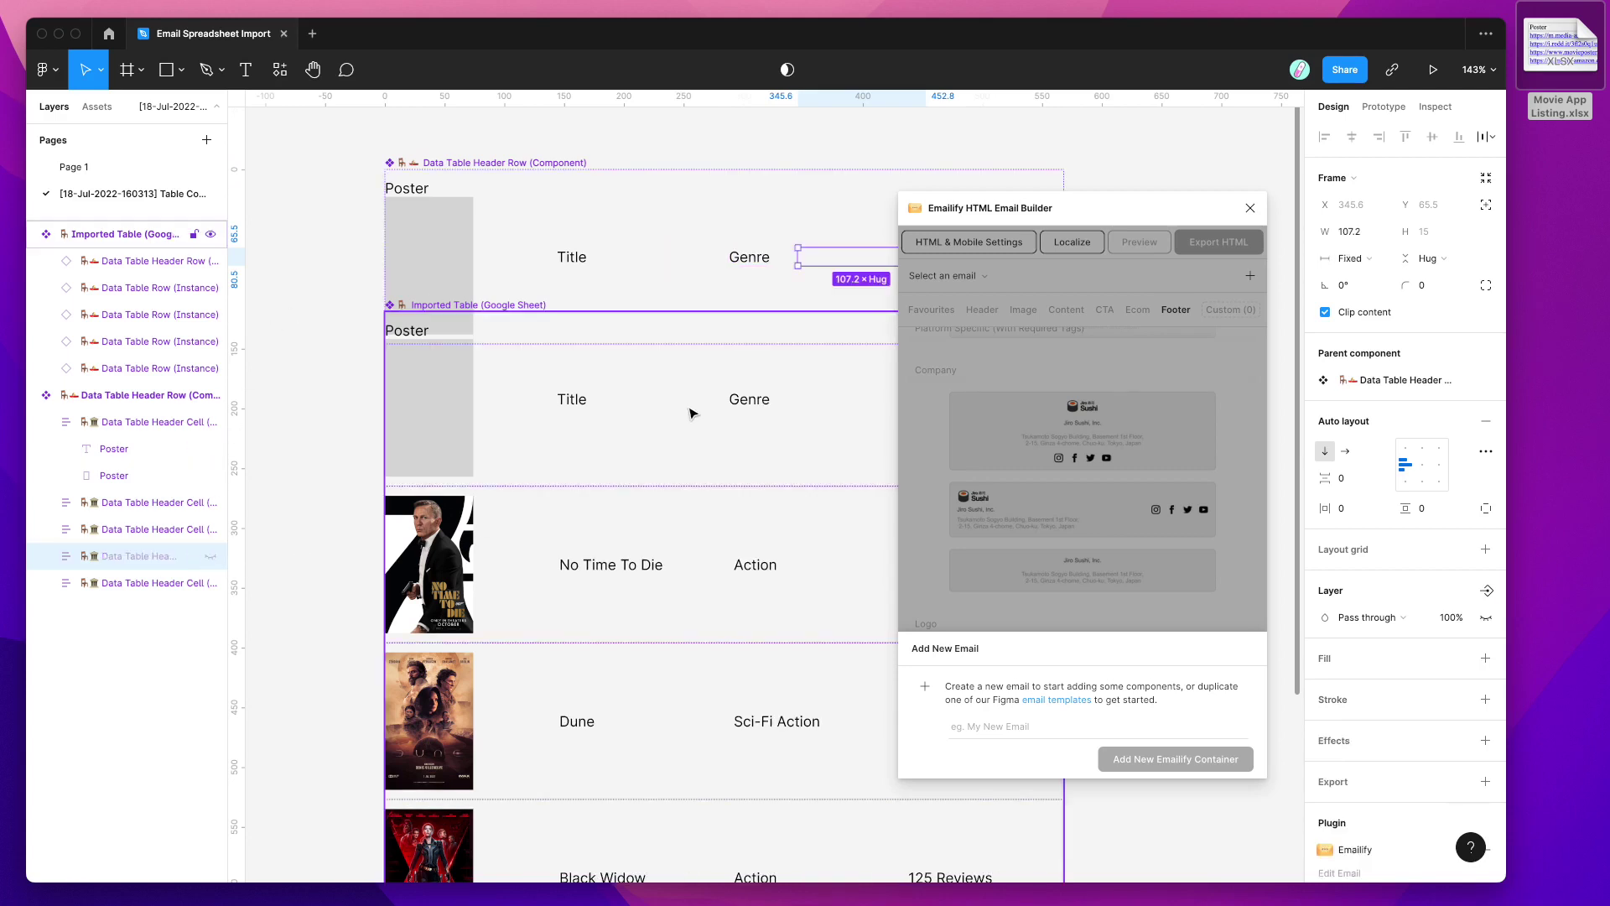
Hide the Total Reviews header cell as well.
scroll(690, 413, right, 3)
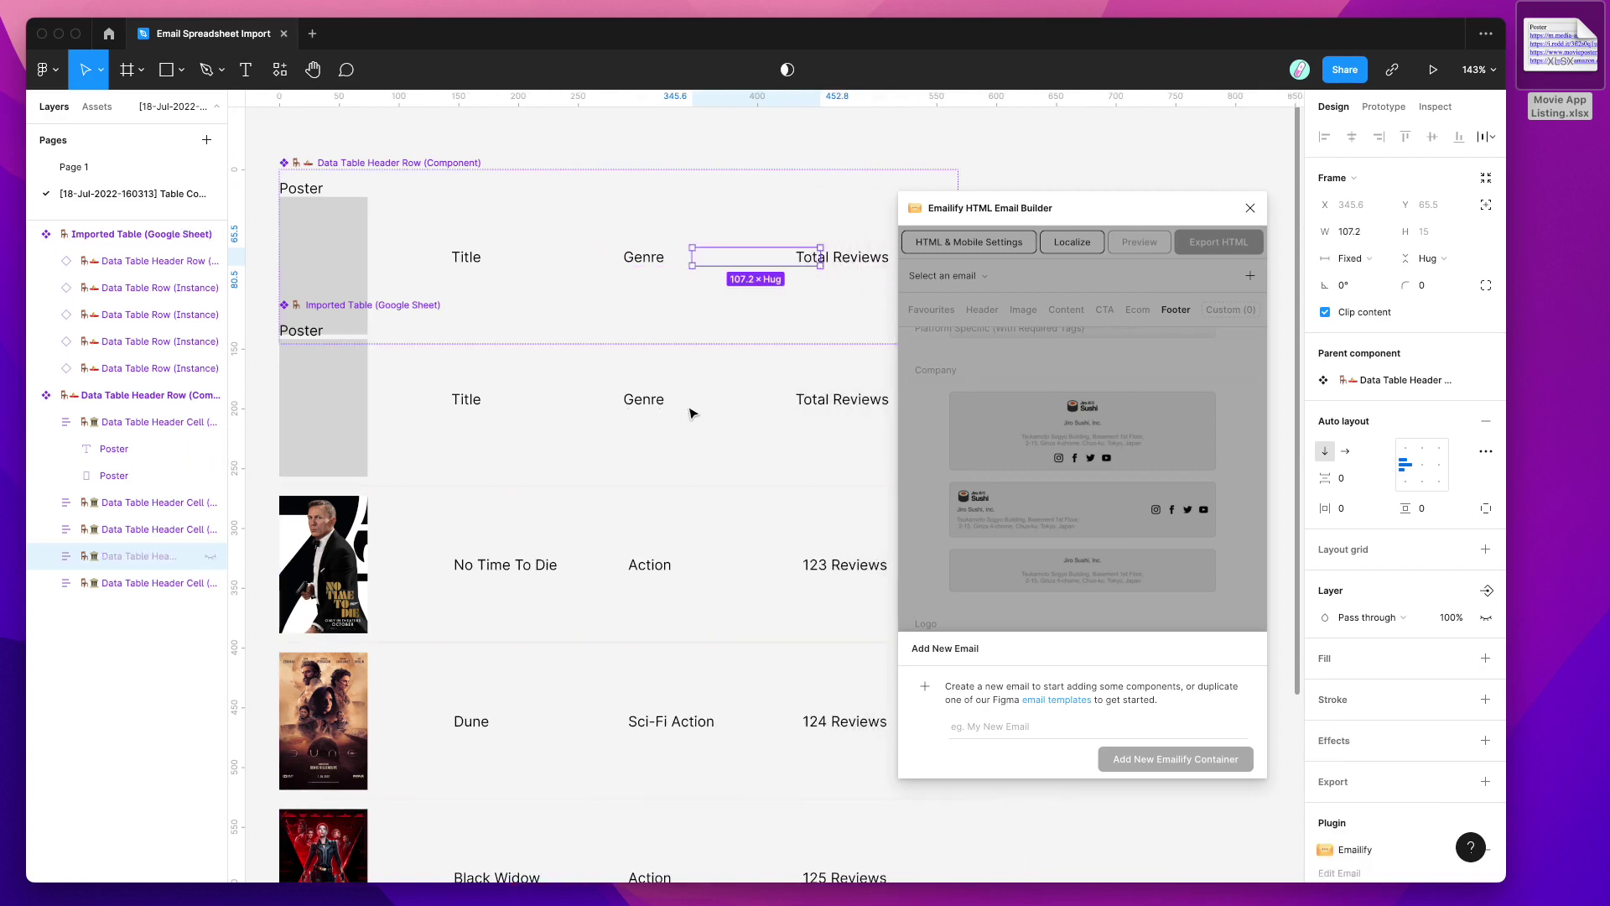
click(130, 235)
drag(453, 172, 449, 137)
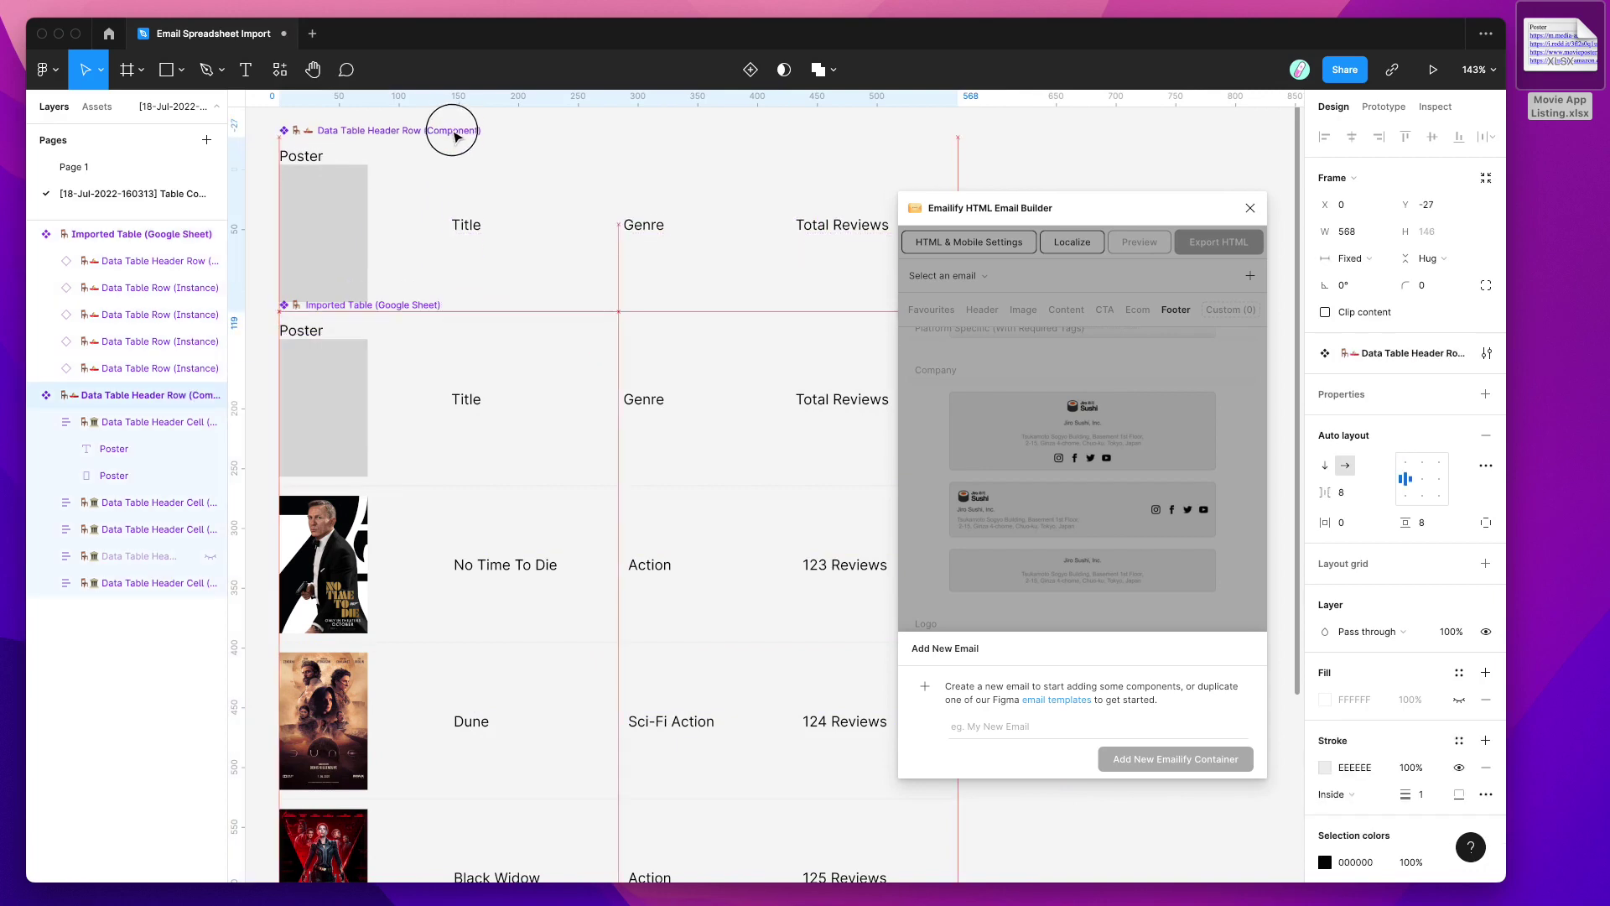
scroll(648, 296, up, 3)
double_click(648, 295)
scroll(640, 295, right, 3)
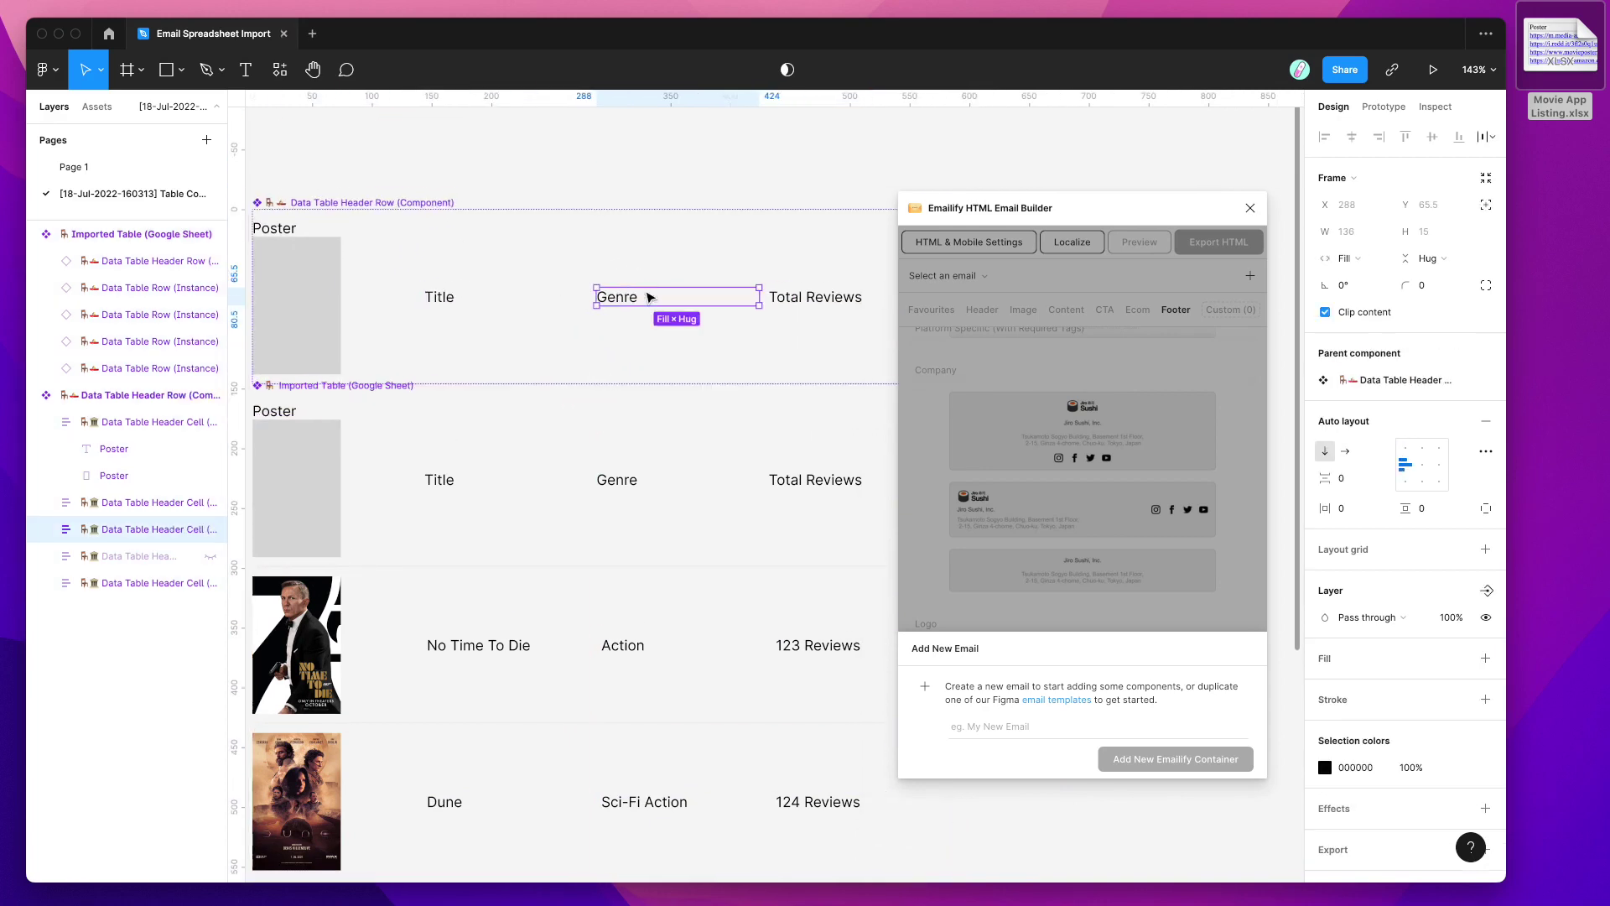
click(797, 295)
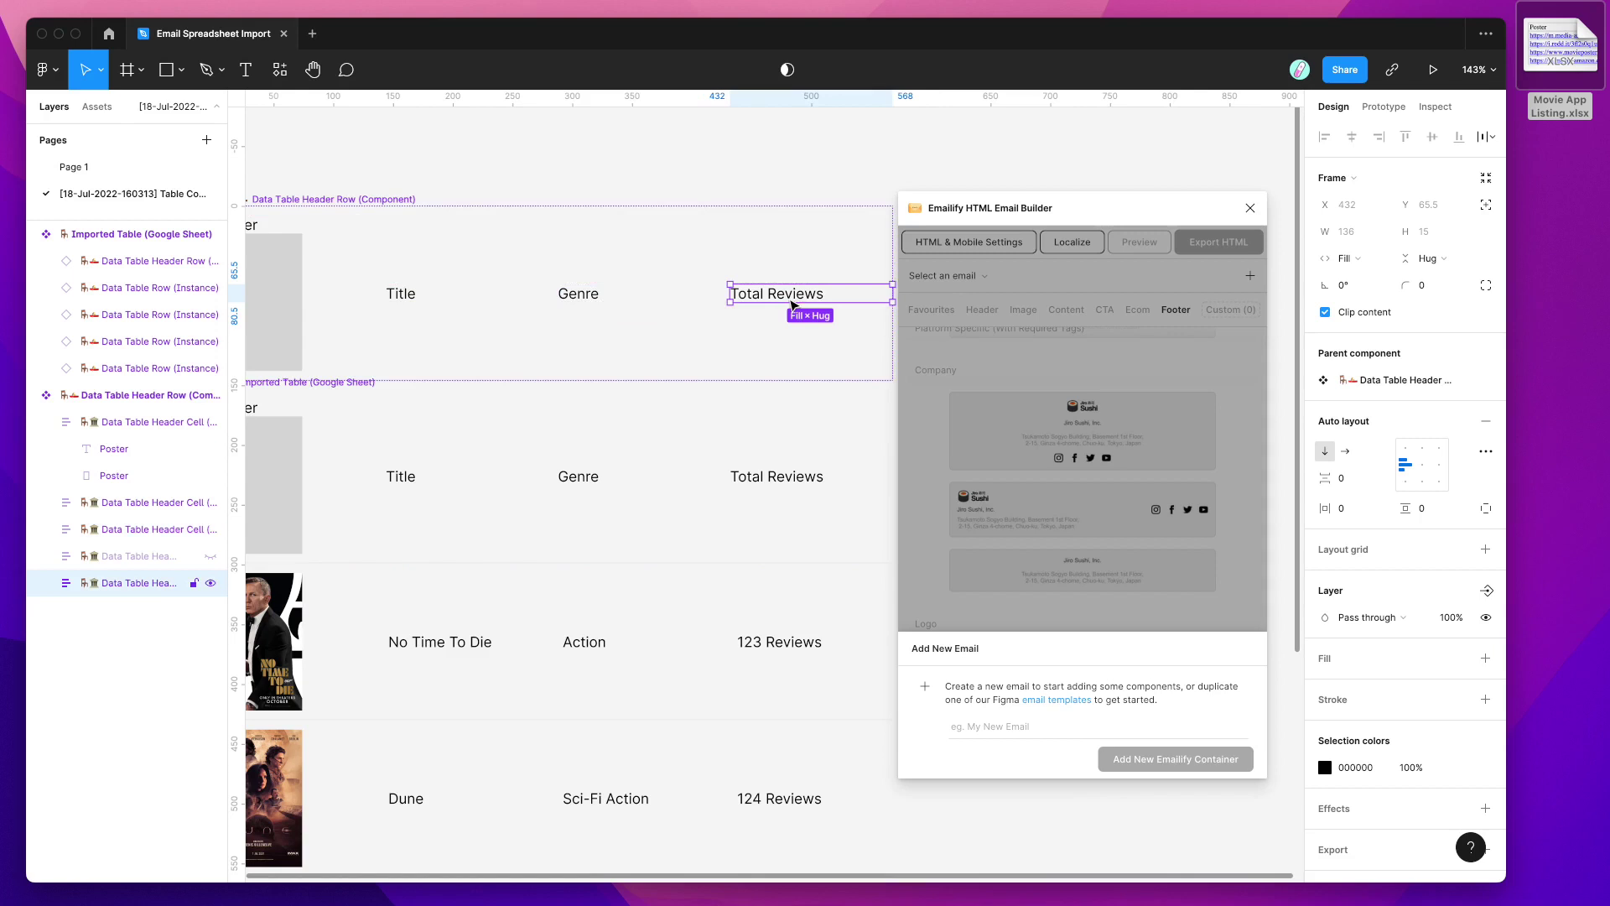
click(211, 583)
scroll(586, 374, left, 3)
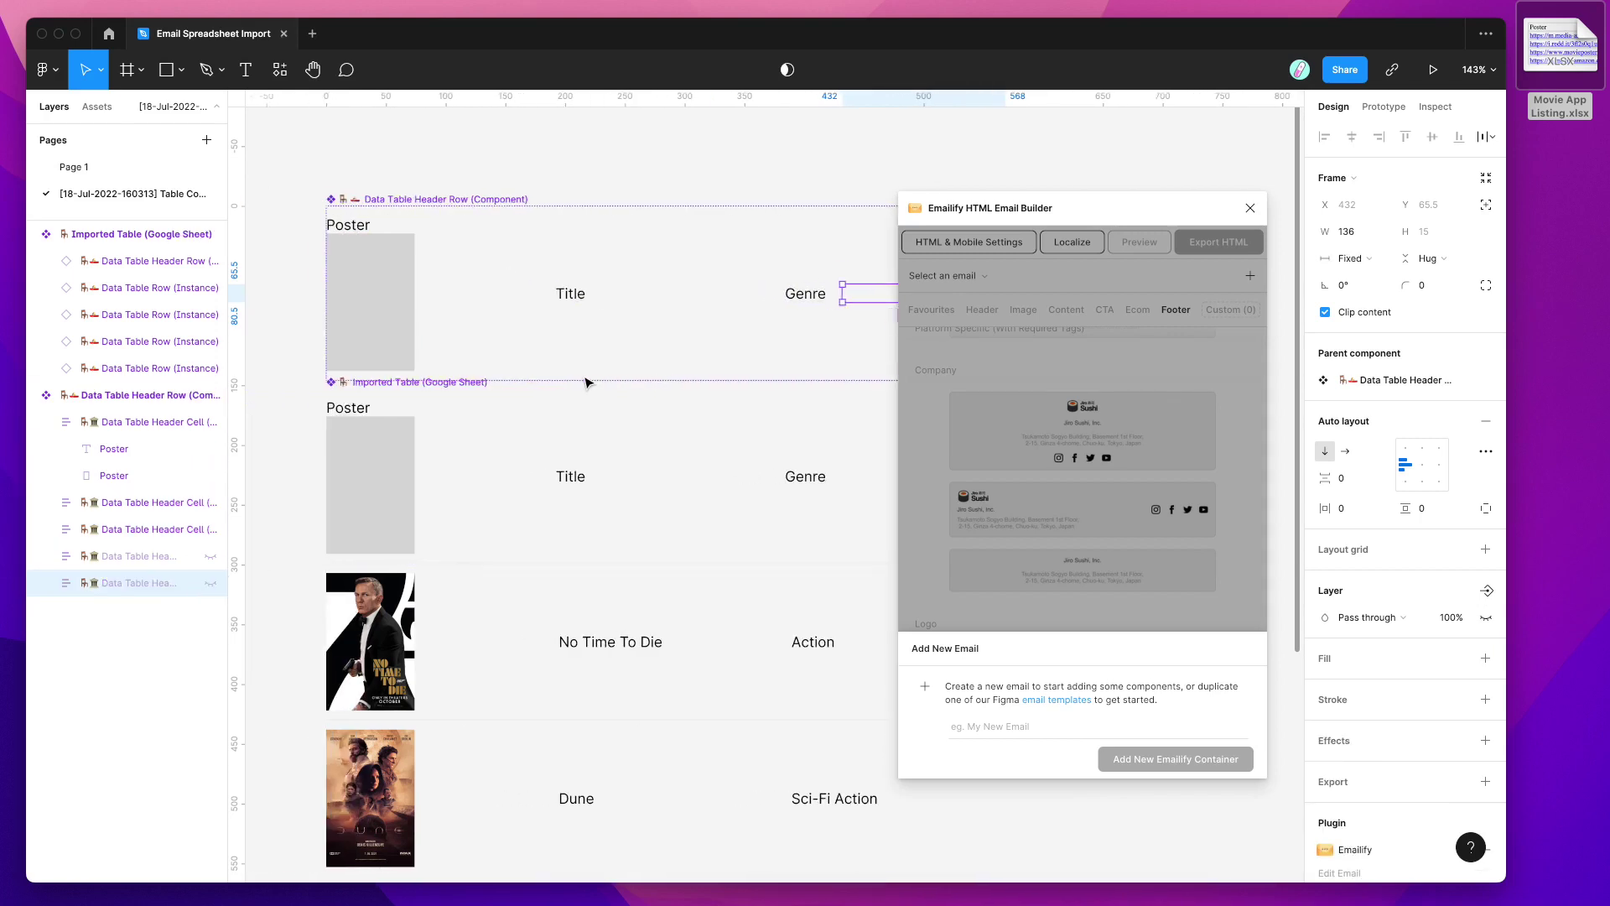
scroll(553, 268, down, 2)
Set the Title and Genre cells to 156 px wide and give Poster 35 px right padding.
click(549, 260)
mouse_move(723, 252)
mouse_down()
mouse_move(692, 251)
mouse_move(744, 248)
mouse_up()
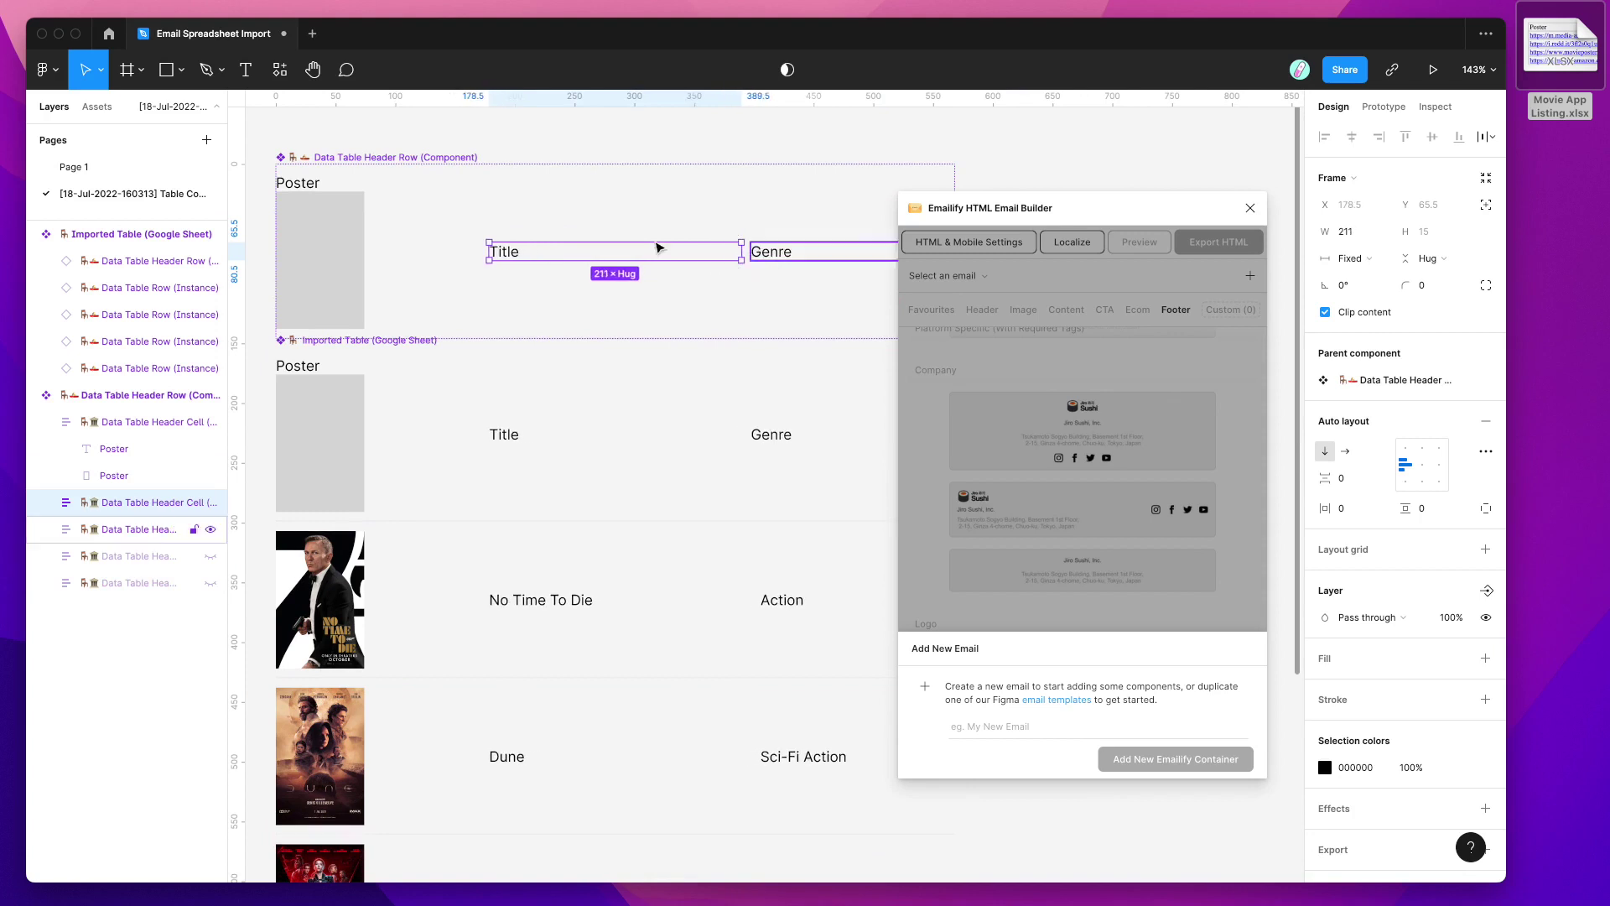
scroll(662, 252, right, 3)
click(687, 256)
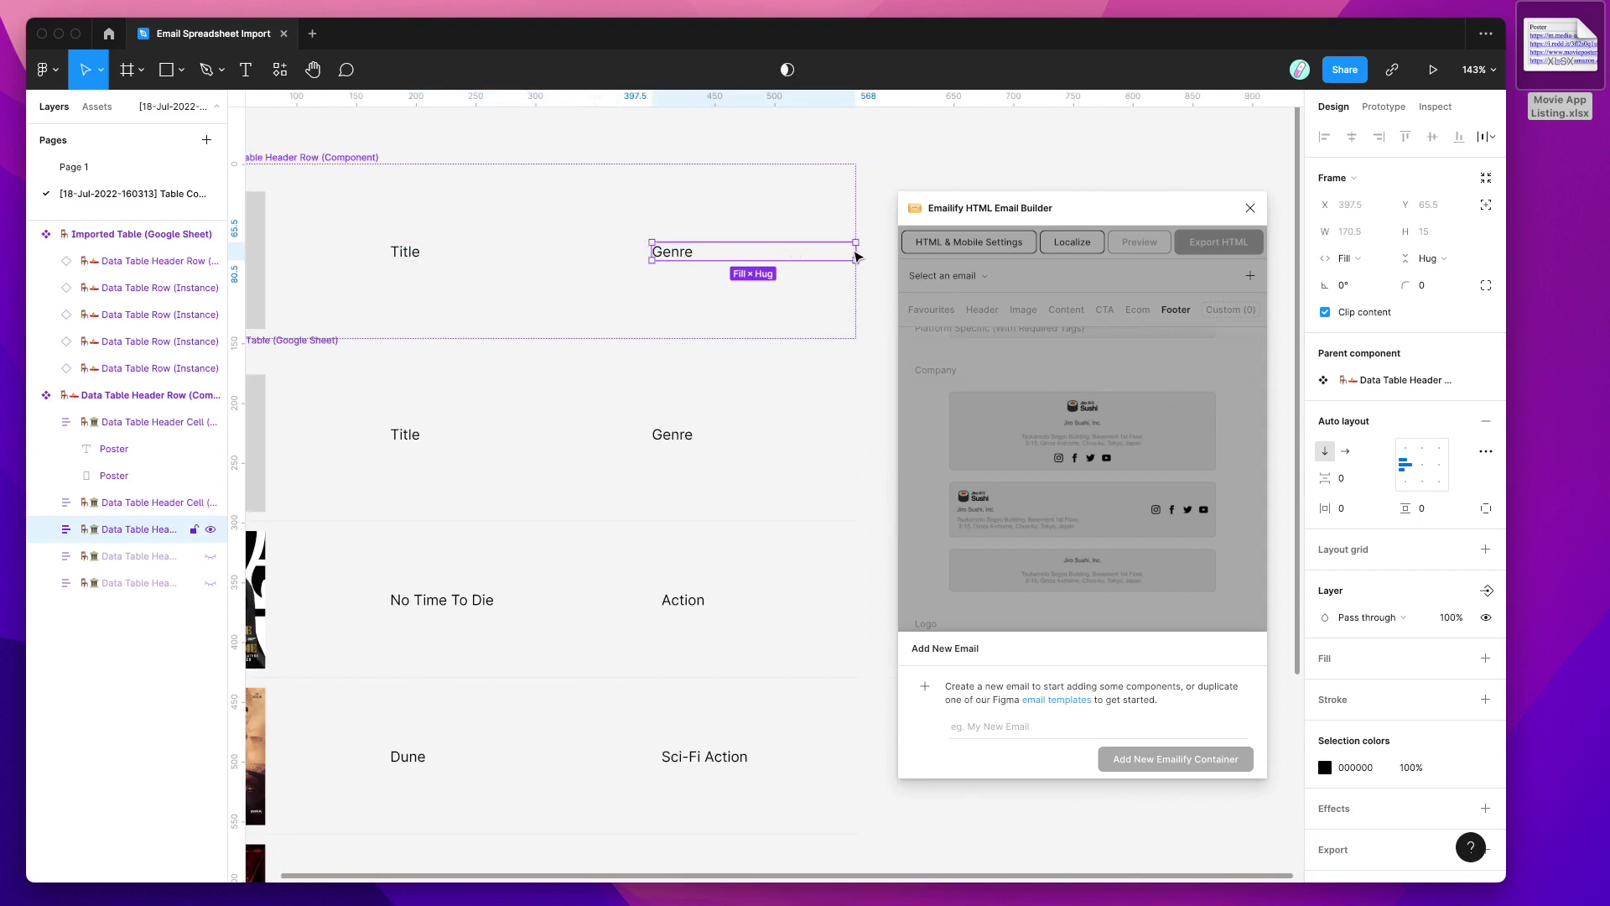
drag(858, 250, 835, 251)
scroll(659, 291, left, 4)
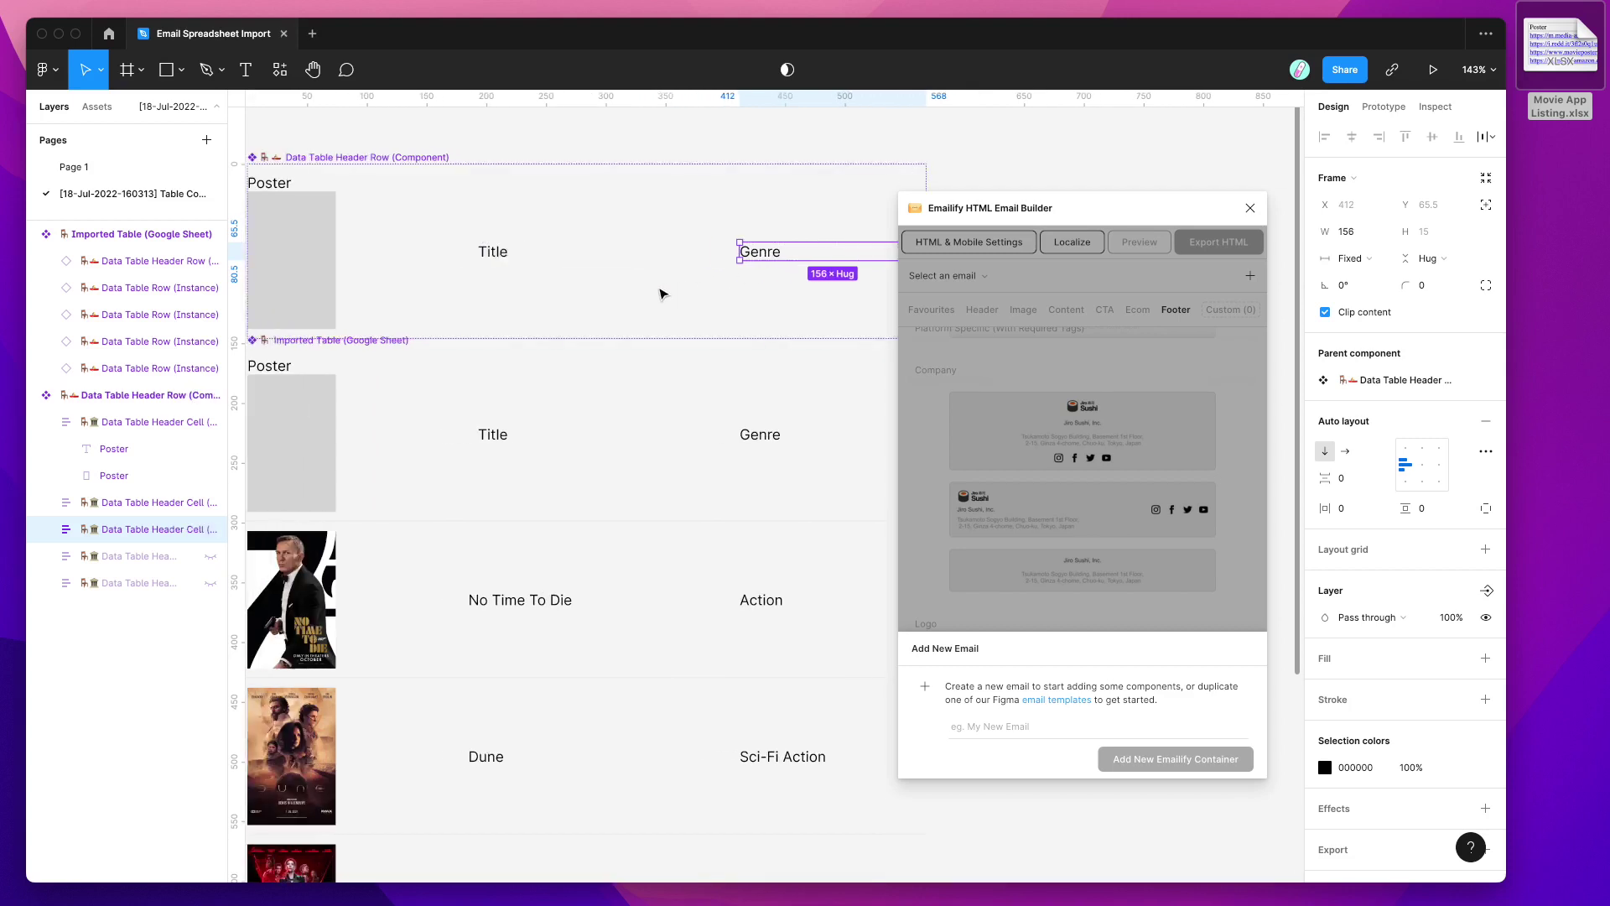
click(575, 259)
click(474, 250)
mouse_move(534, 250)
mouse_down()
mouse_move(496, 248)
mouse_move(551, 252)
mouse_move(468, 251)
mouse_up()
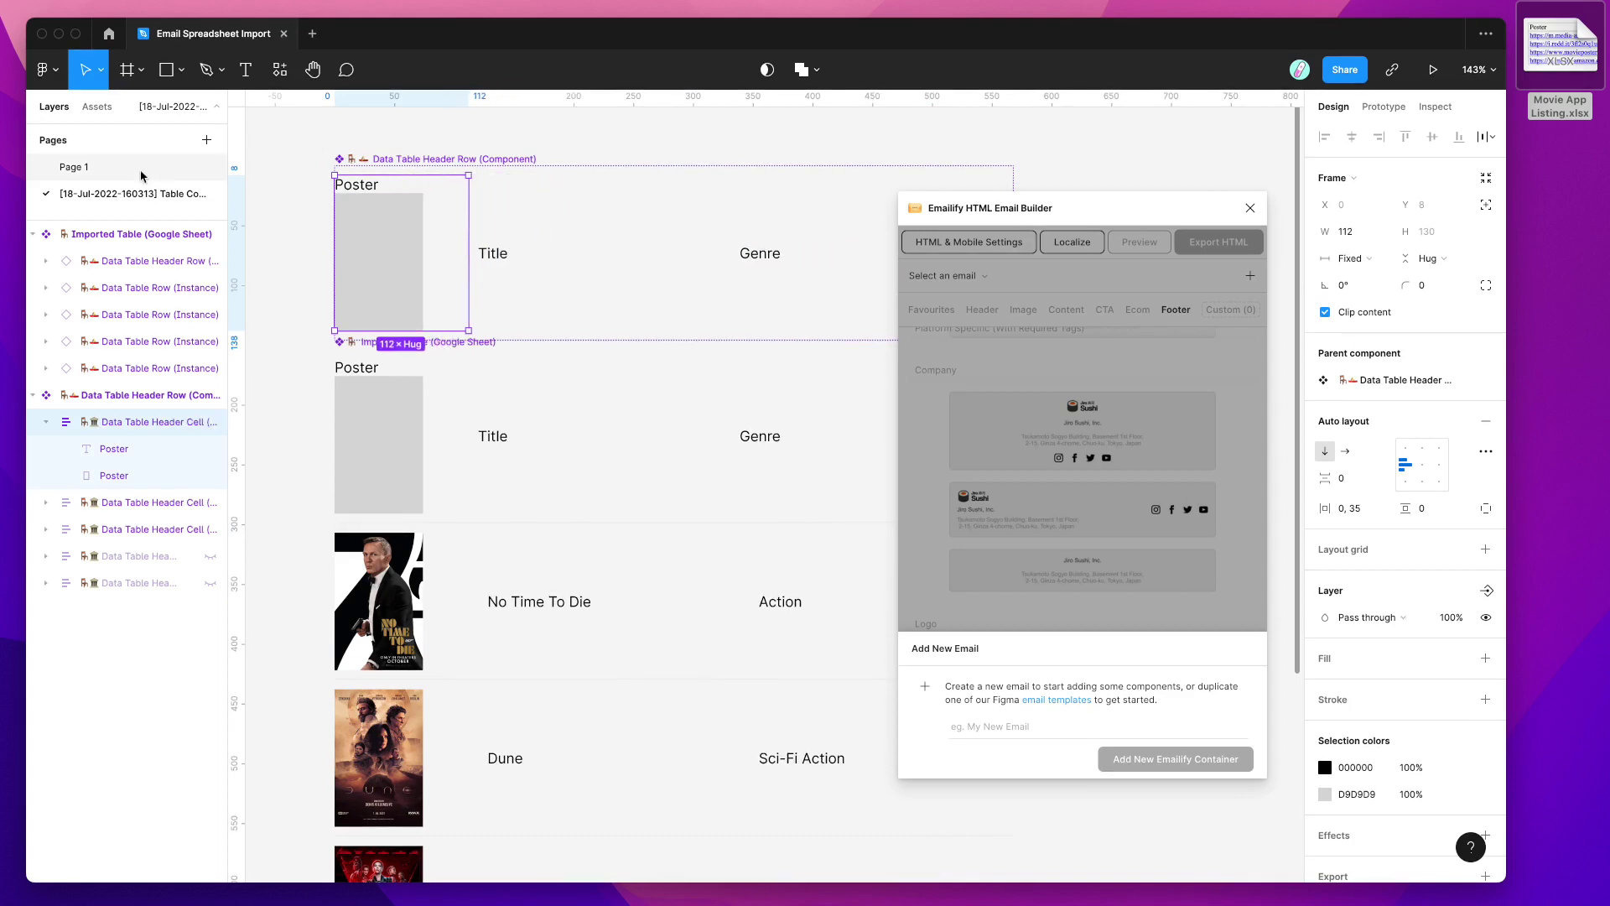
click(84, 167)
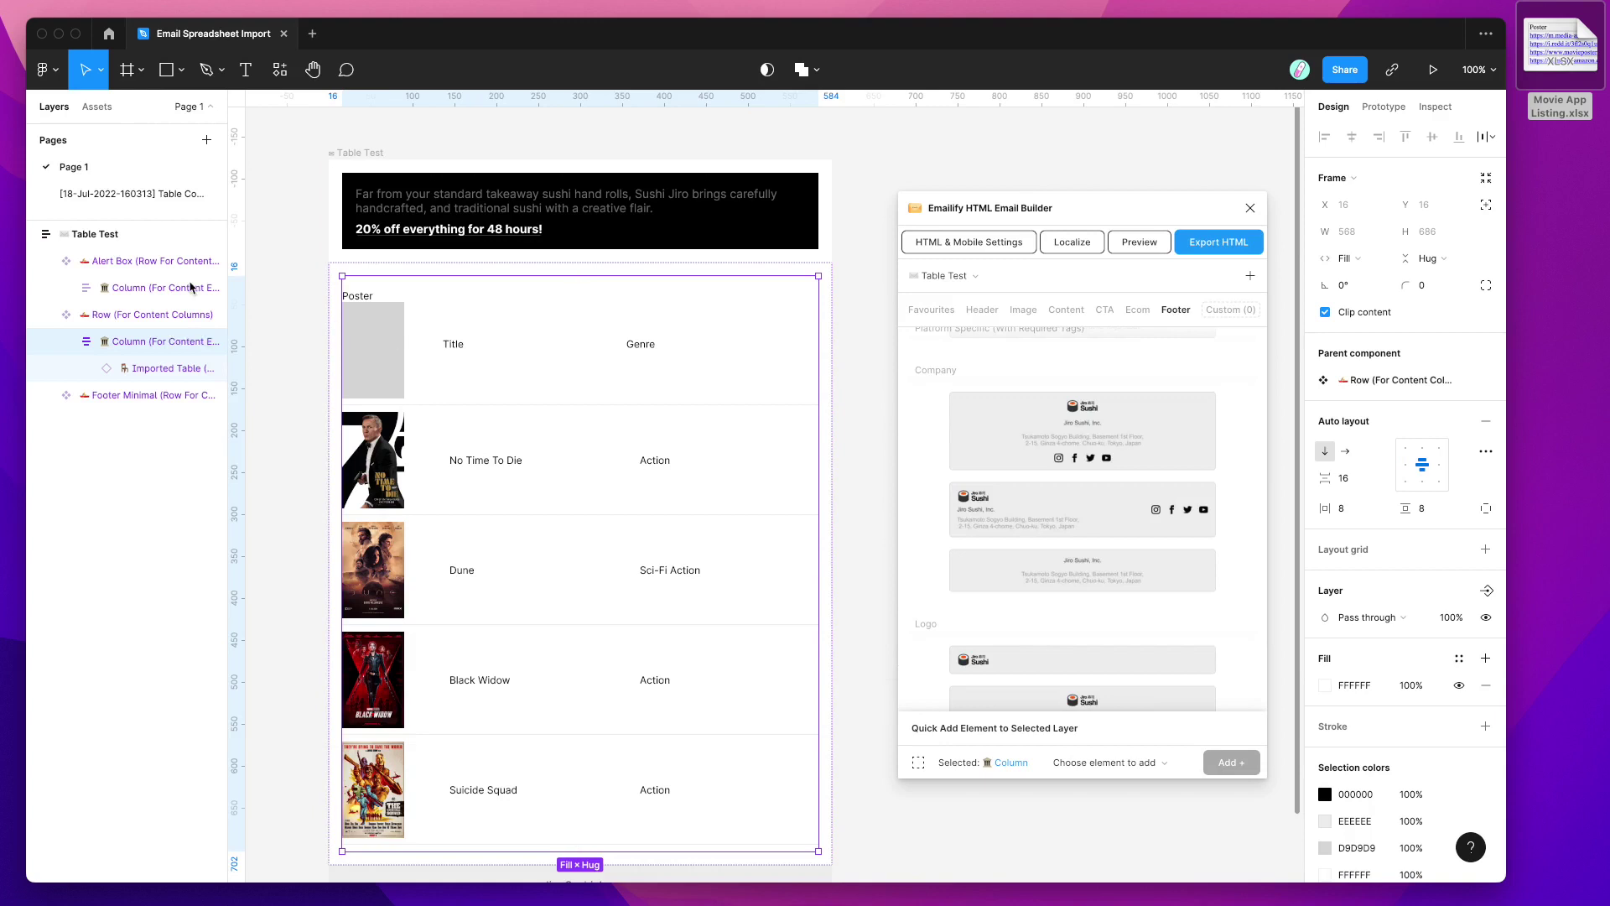
Hide the grey Poster rectangle in the header component, then select the Imported Table on Page 1.
click(131, 194)
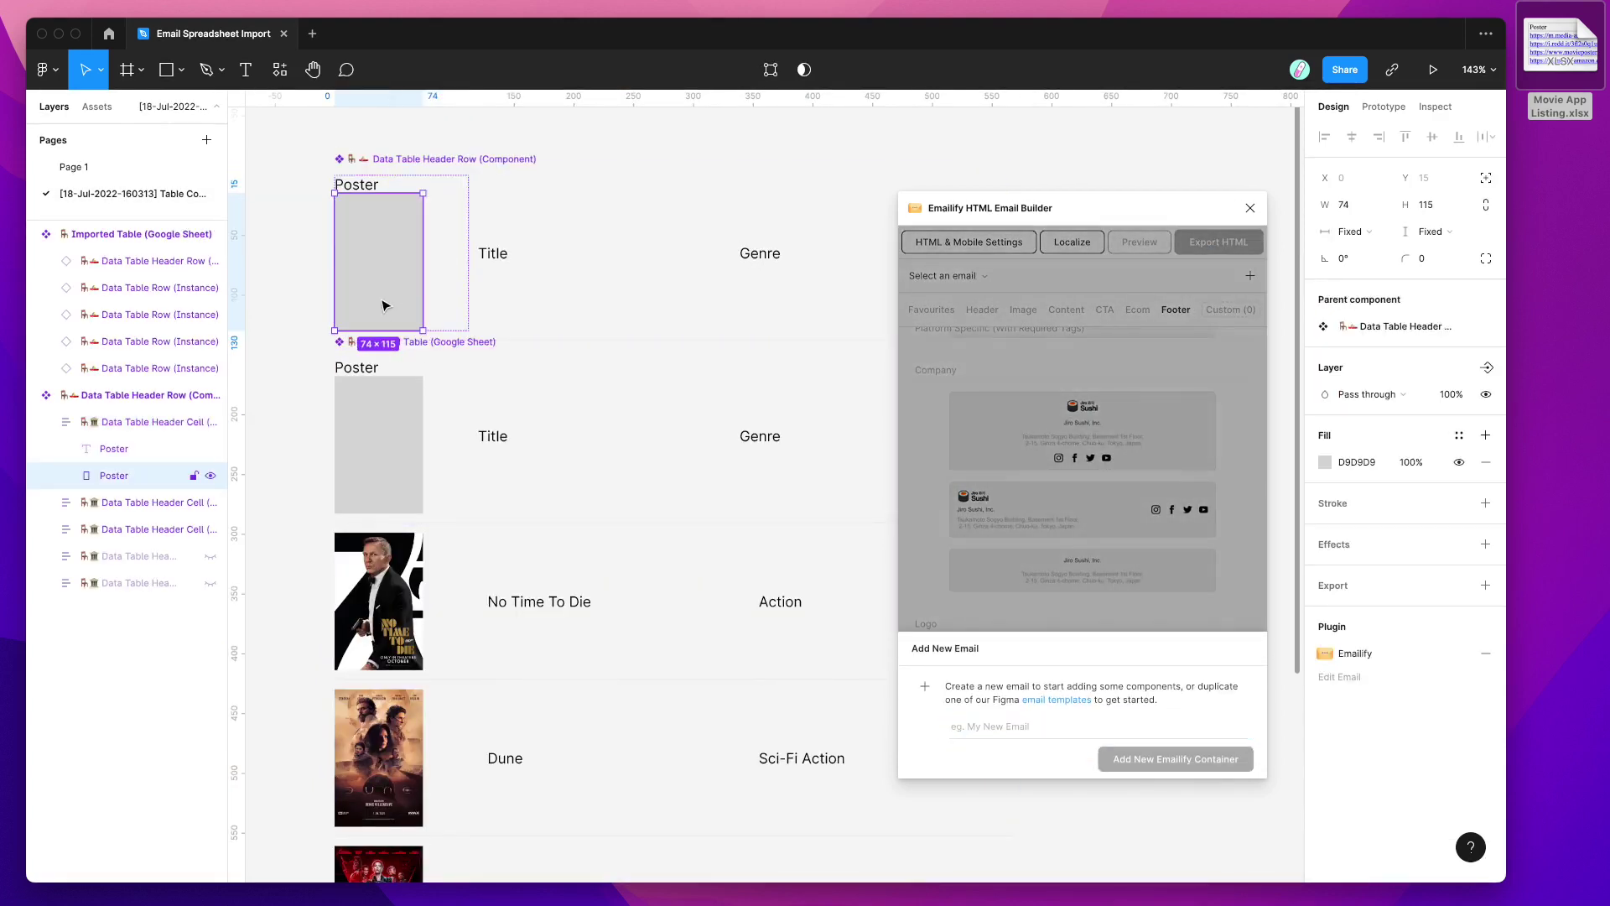
click(211, 476)
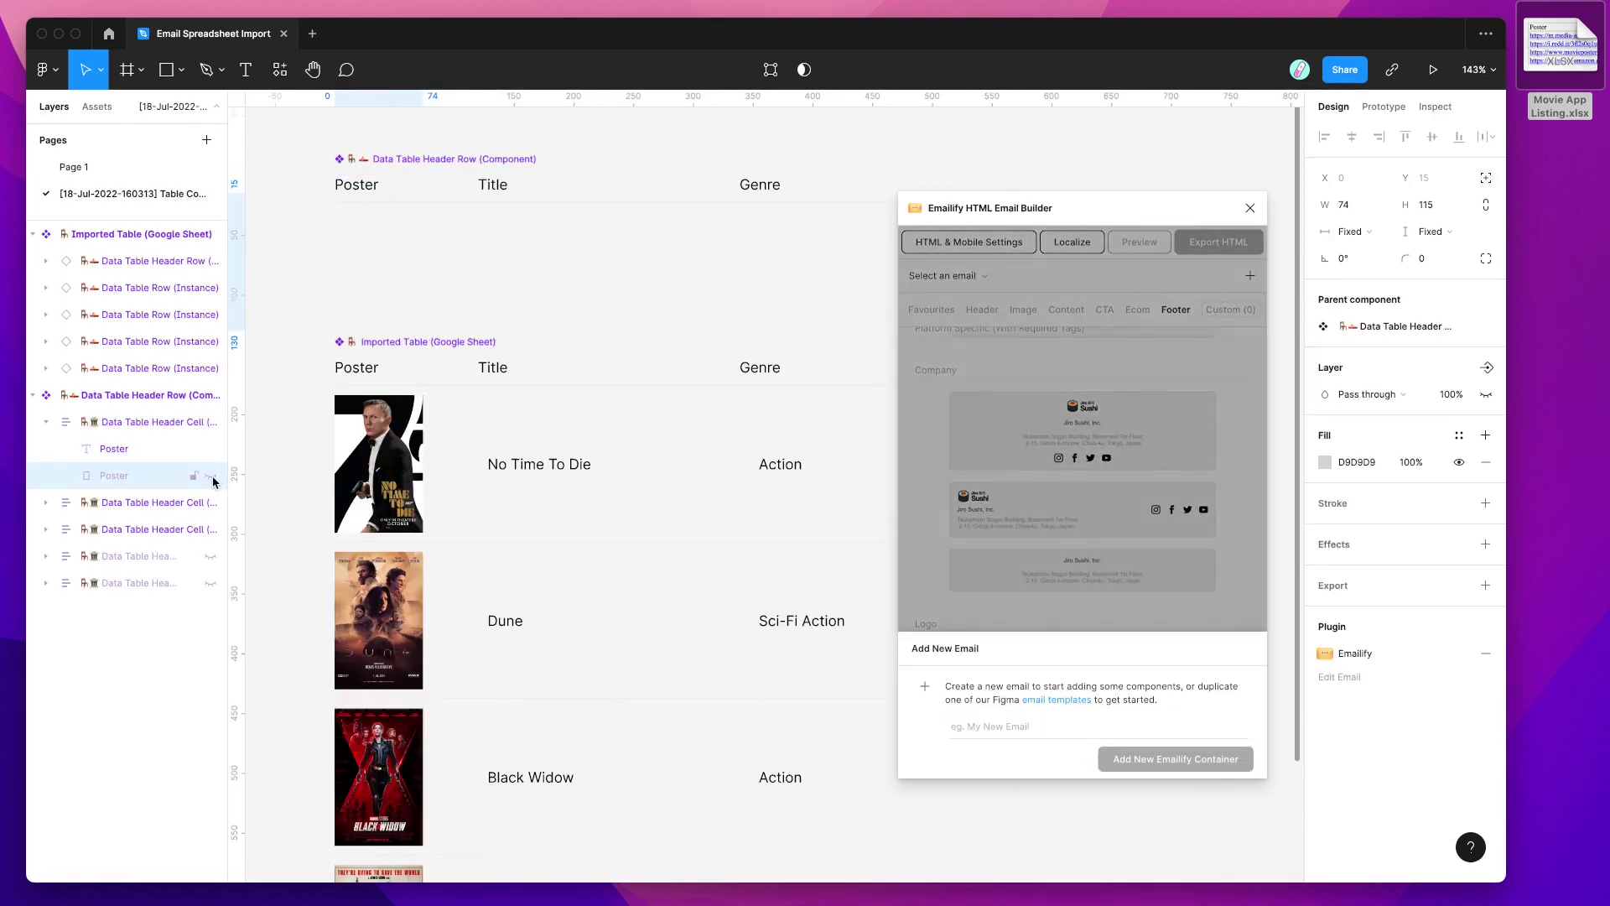
click(143, 169)
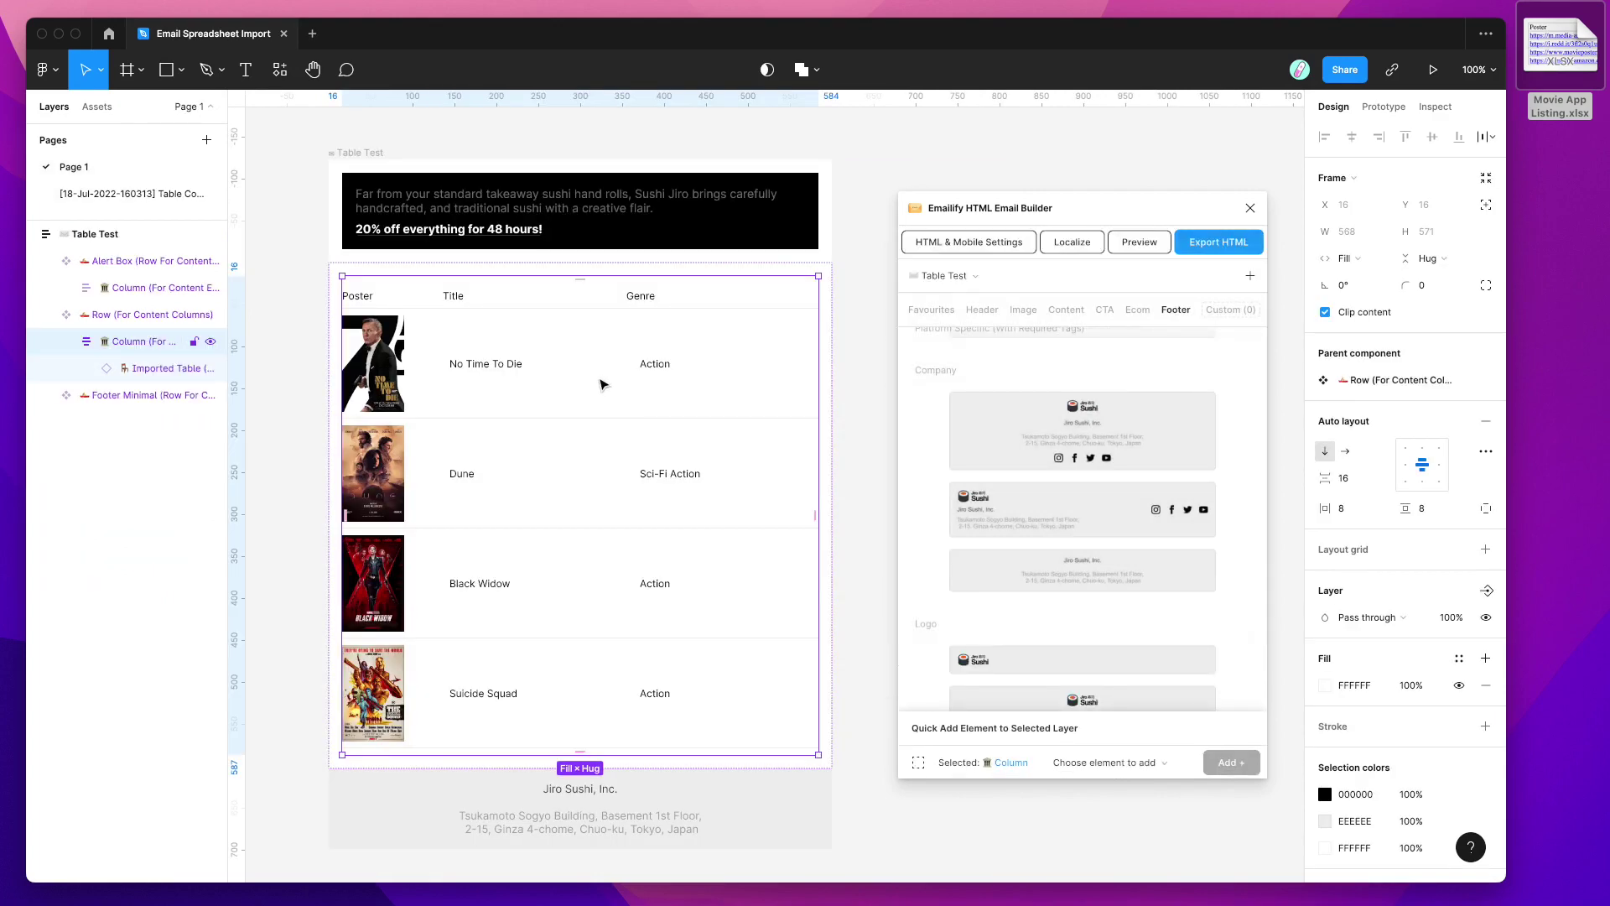
click(468, 302)
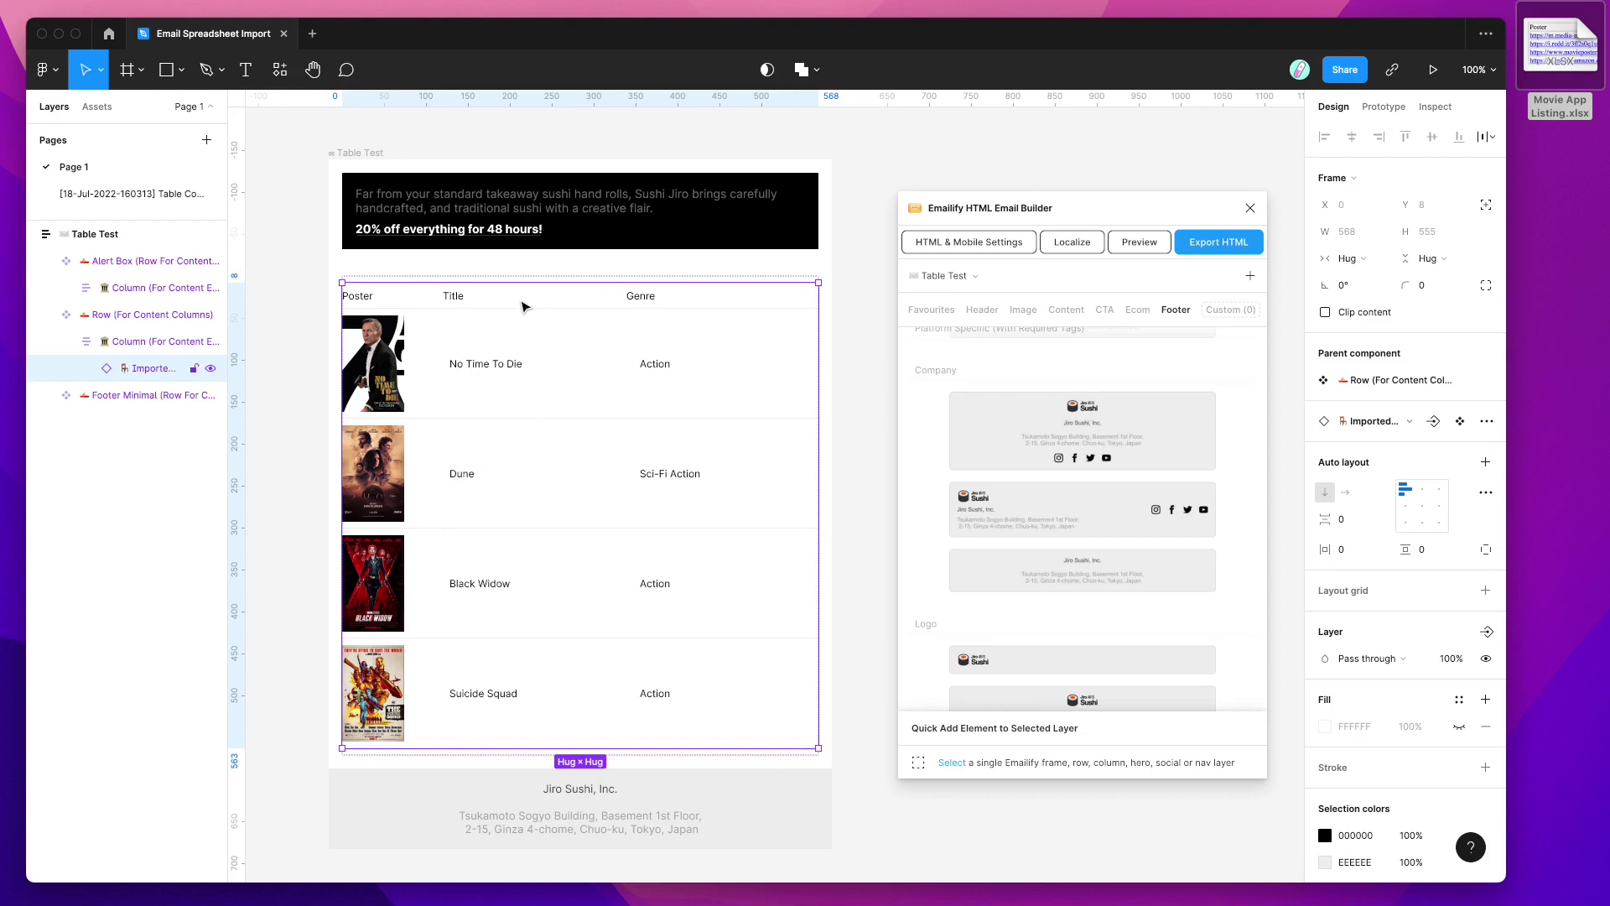
drag(1091, 220, 1049, 199)
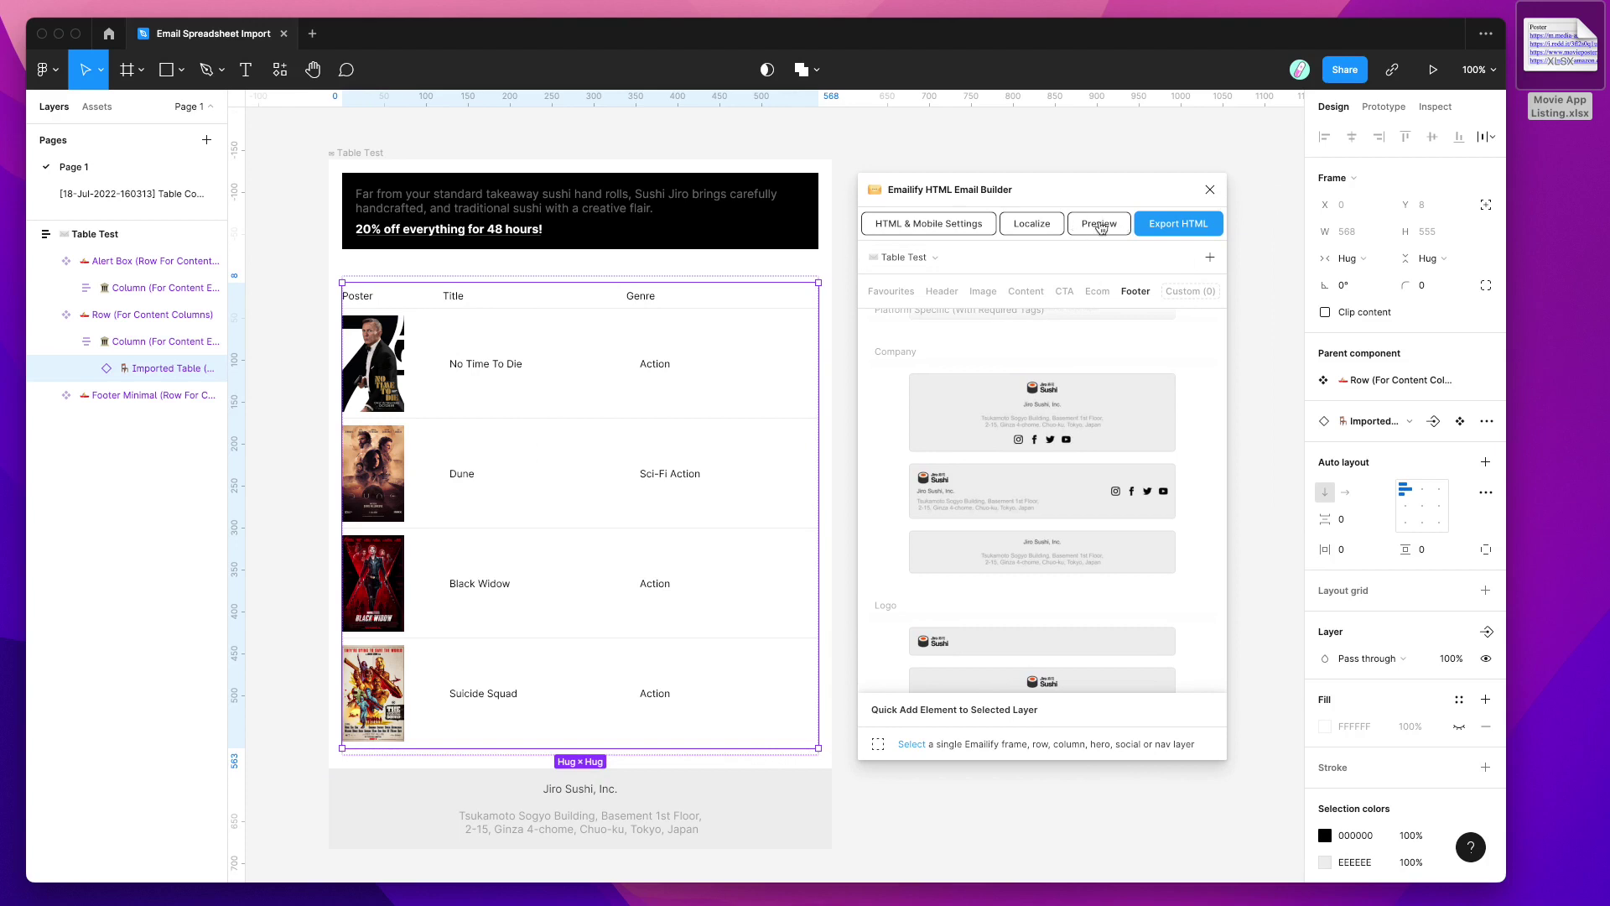
Generate the Emailify preview and view it at iPhone 12 Pro Max width.
click(1098, 226)
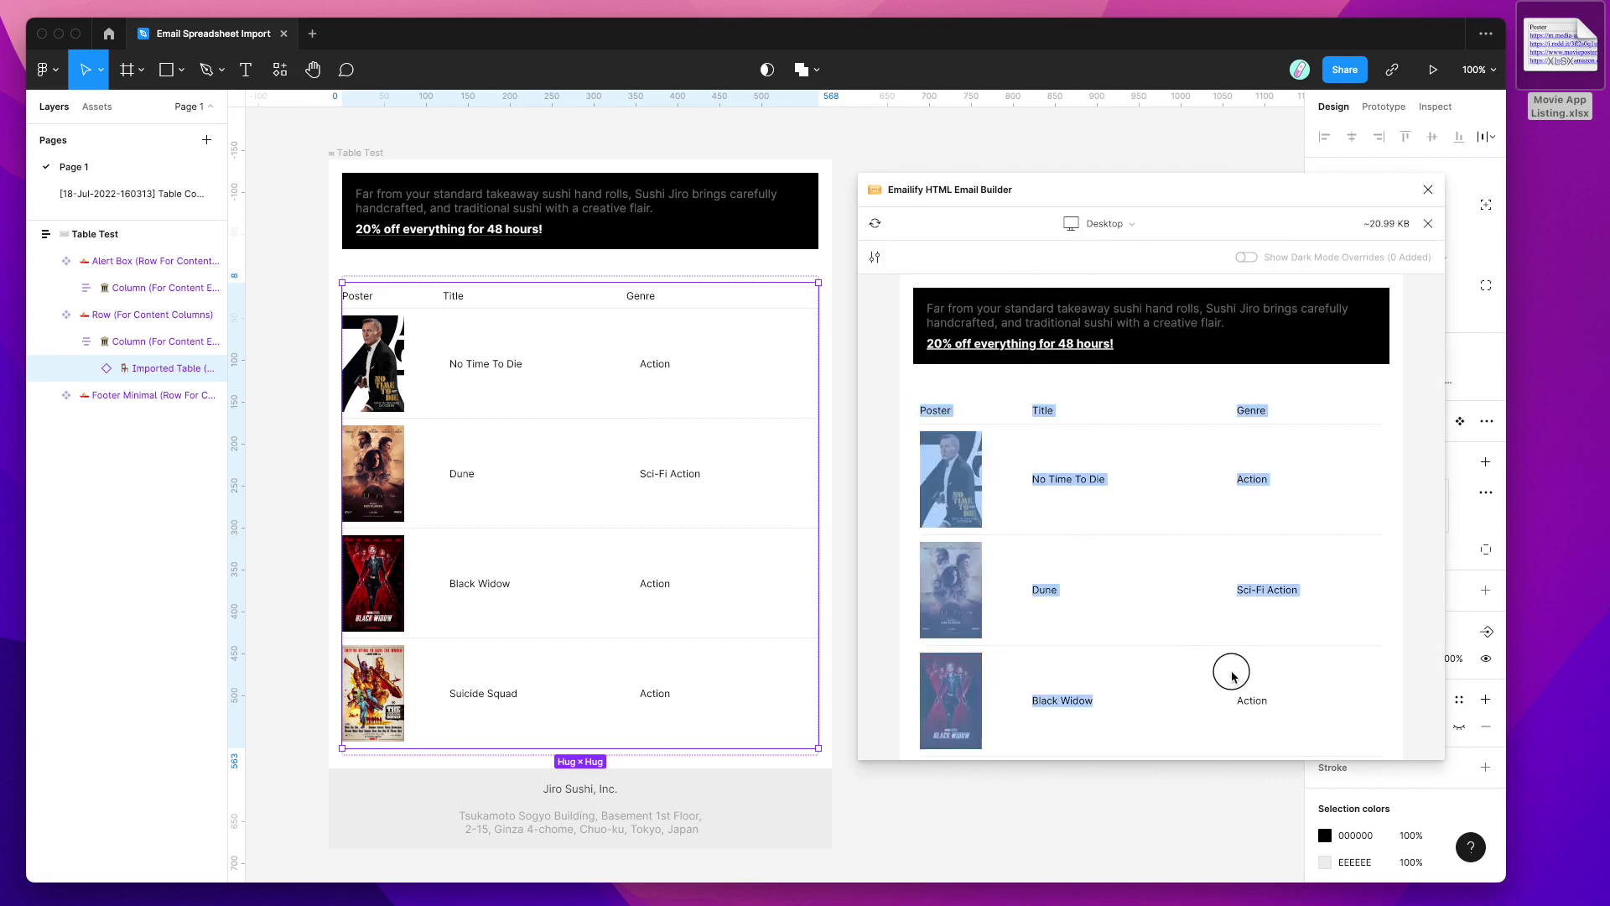
scroll(1230, 668, down, 5)
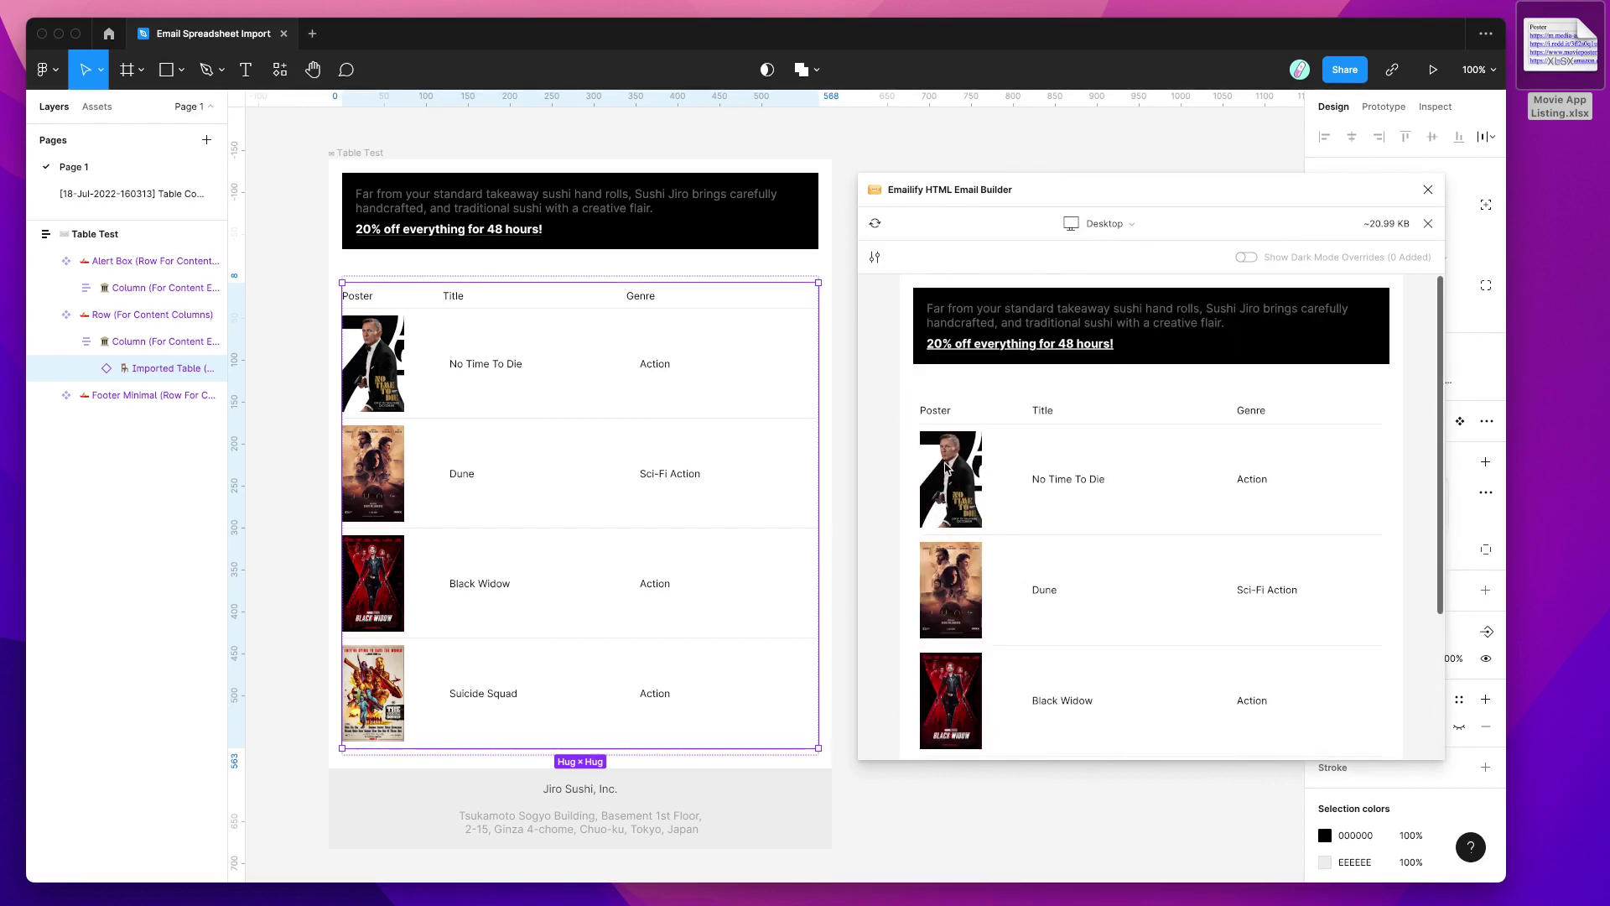
click(1117, 224)
click(1113, 324)
scroll(1015, 501, down, 3)
scroll(1014, 502, up, 4)
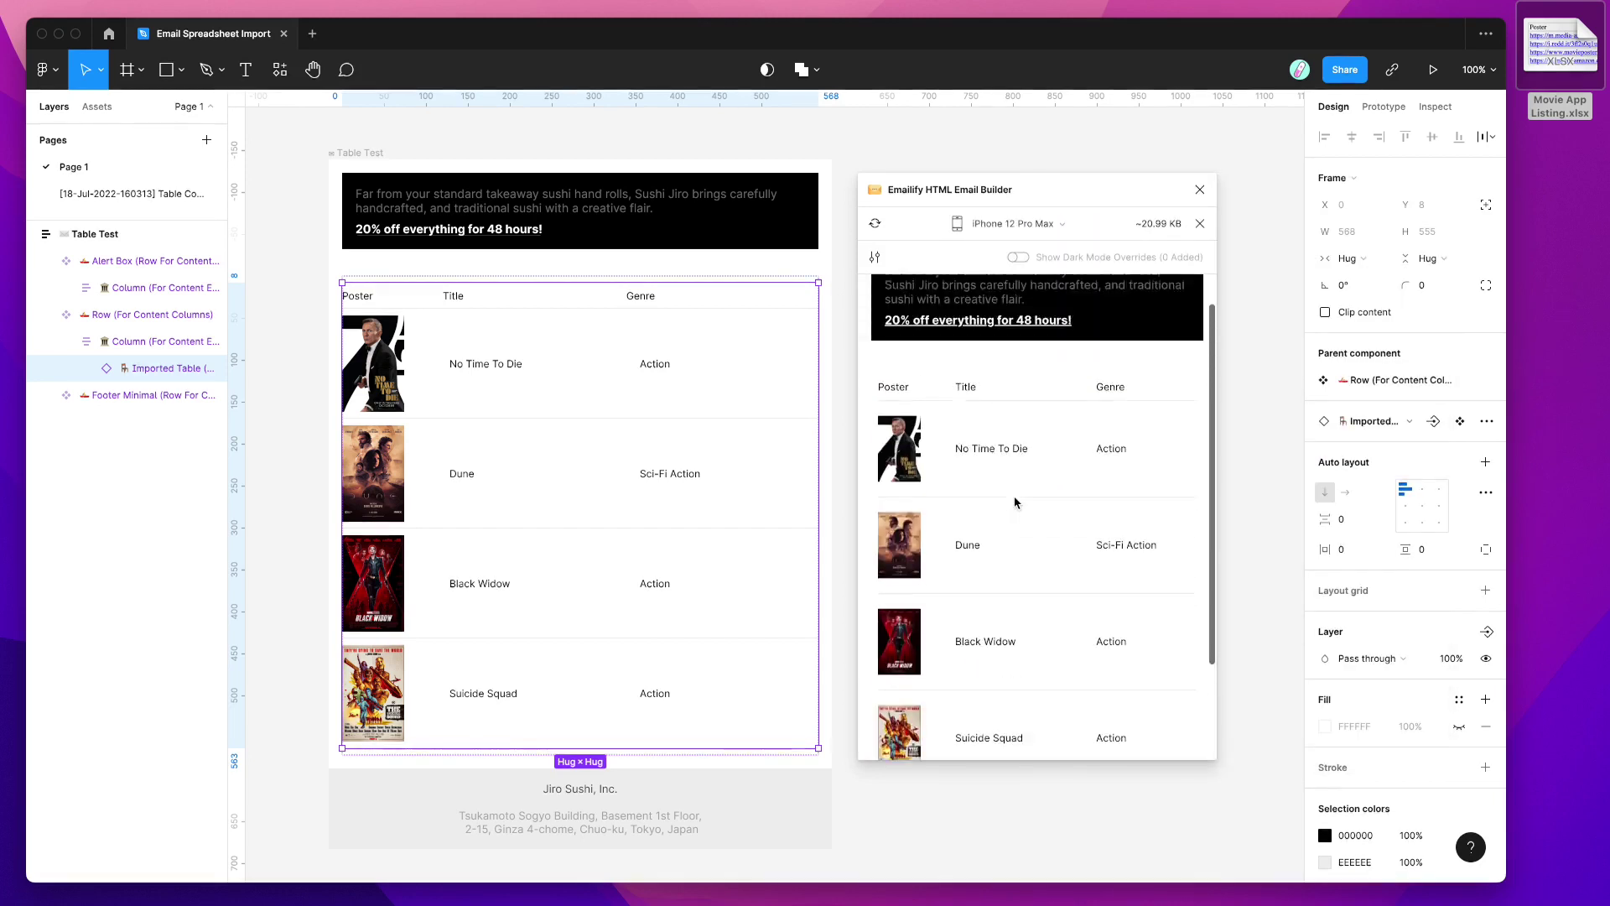
Check the preview at iPhone 12 width, then return to Desktop width.
click(1018, 224)
click(1002, 385)
scroll(986, 460, down, 2)
scroll(987, 461, up, 2)
click(978, 224)
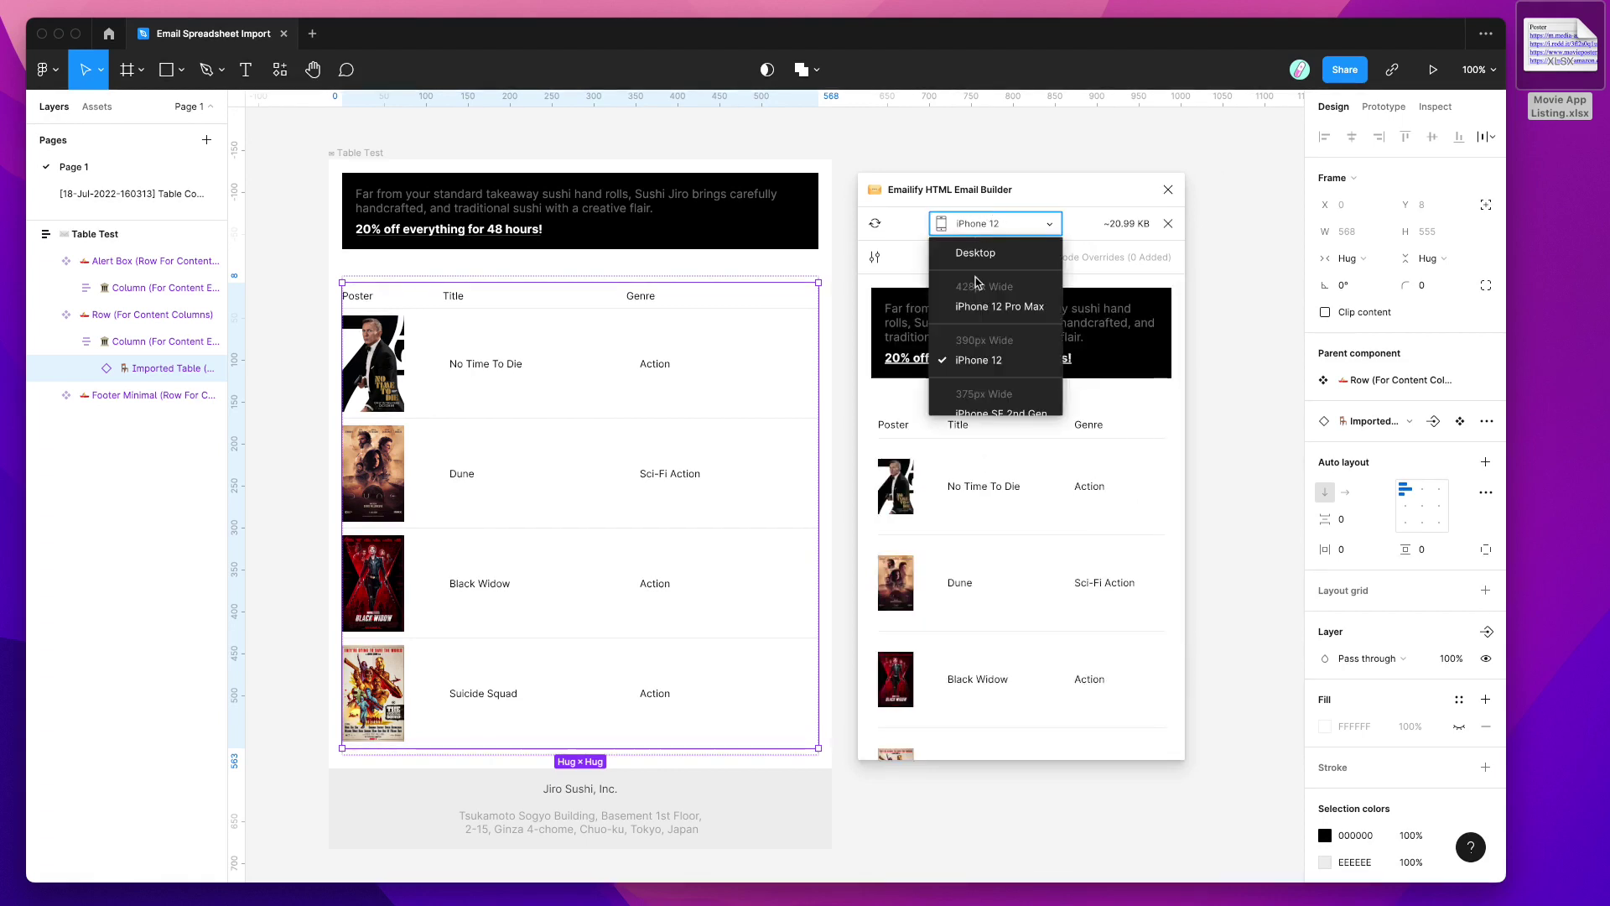
click(976, 254)
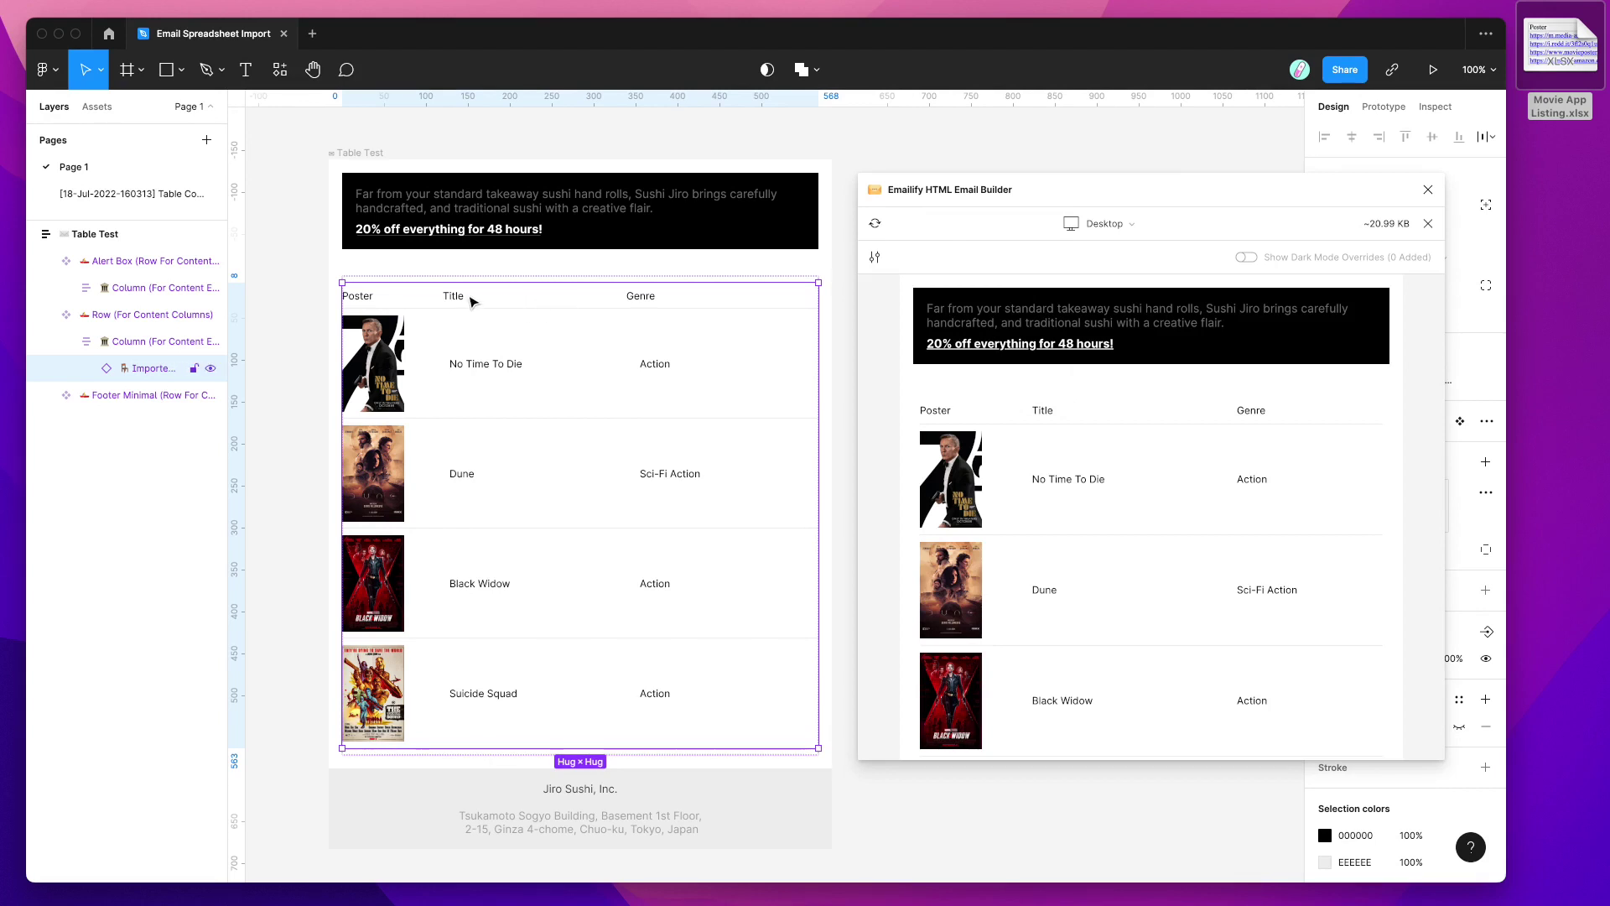
double_click(375, 300)
Try top-aligning the No Time To Die and Dune rows, then undo it.
drag(1099, 200, 1087, 265)
scroll(666, 279, right, 2)
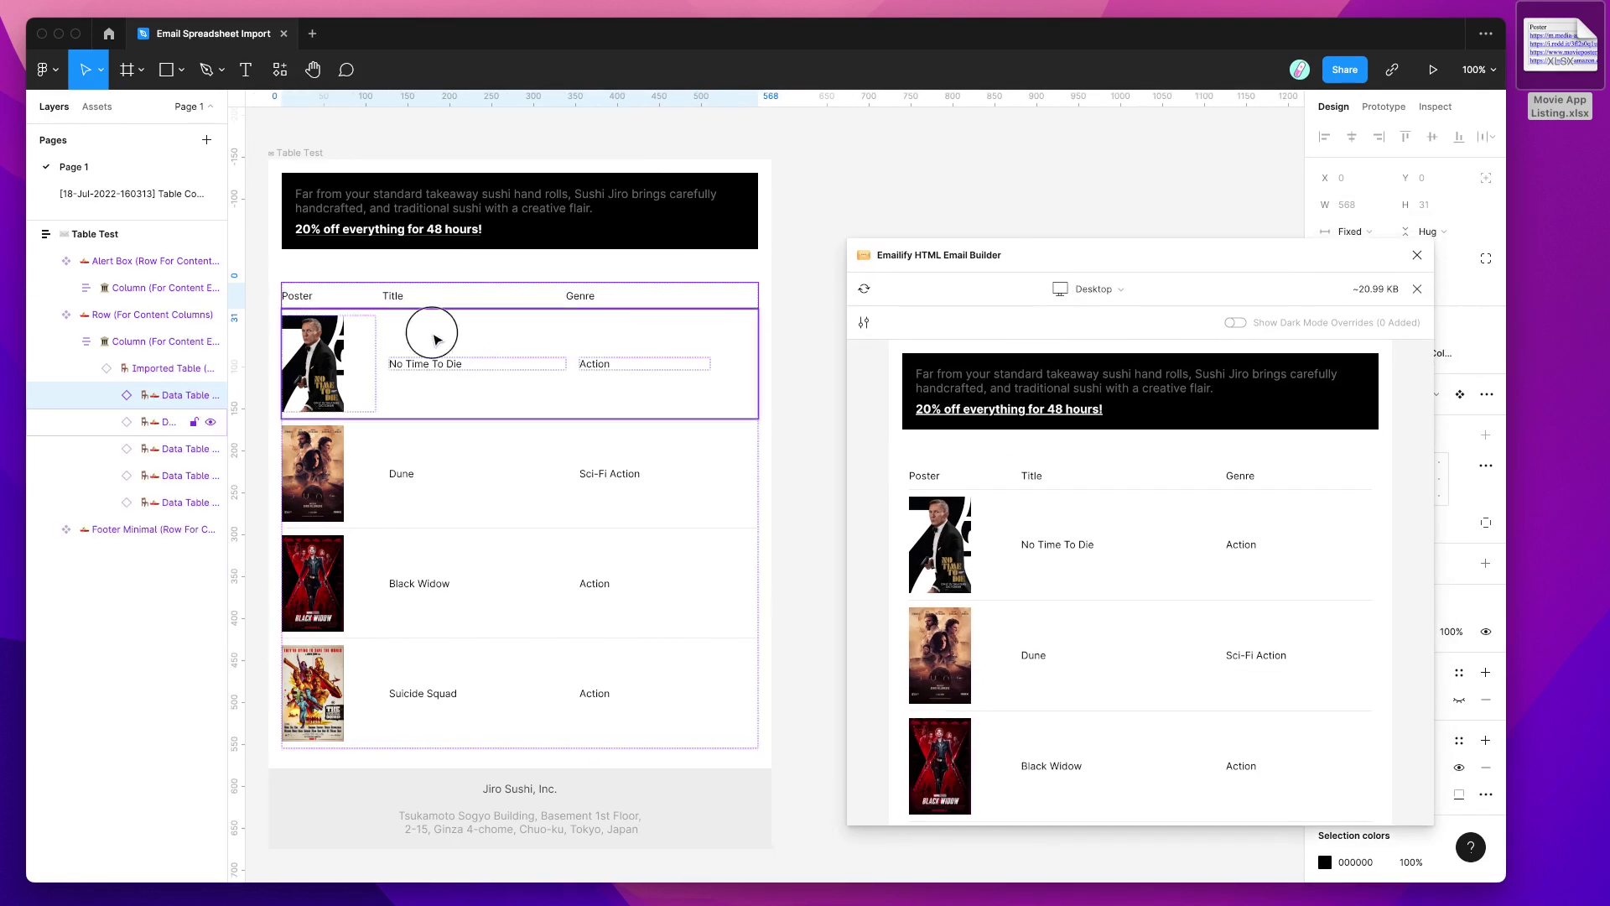
click(436, 340)
drag(977, 264, 789, 224)
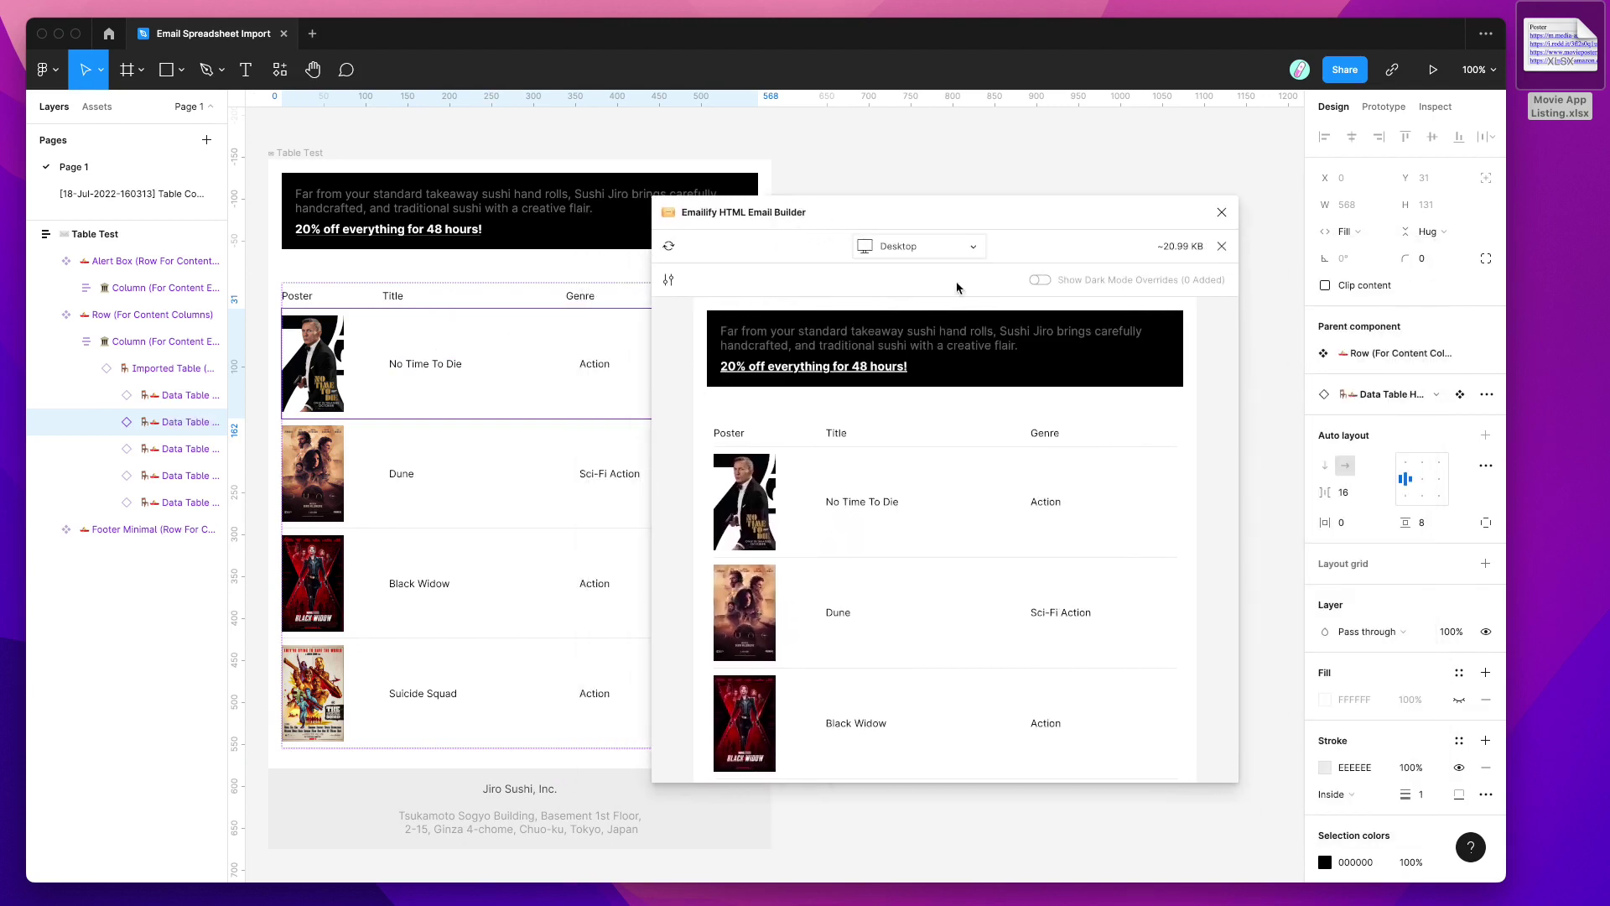
click(1406, 460)
click(444, 450)
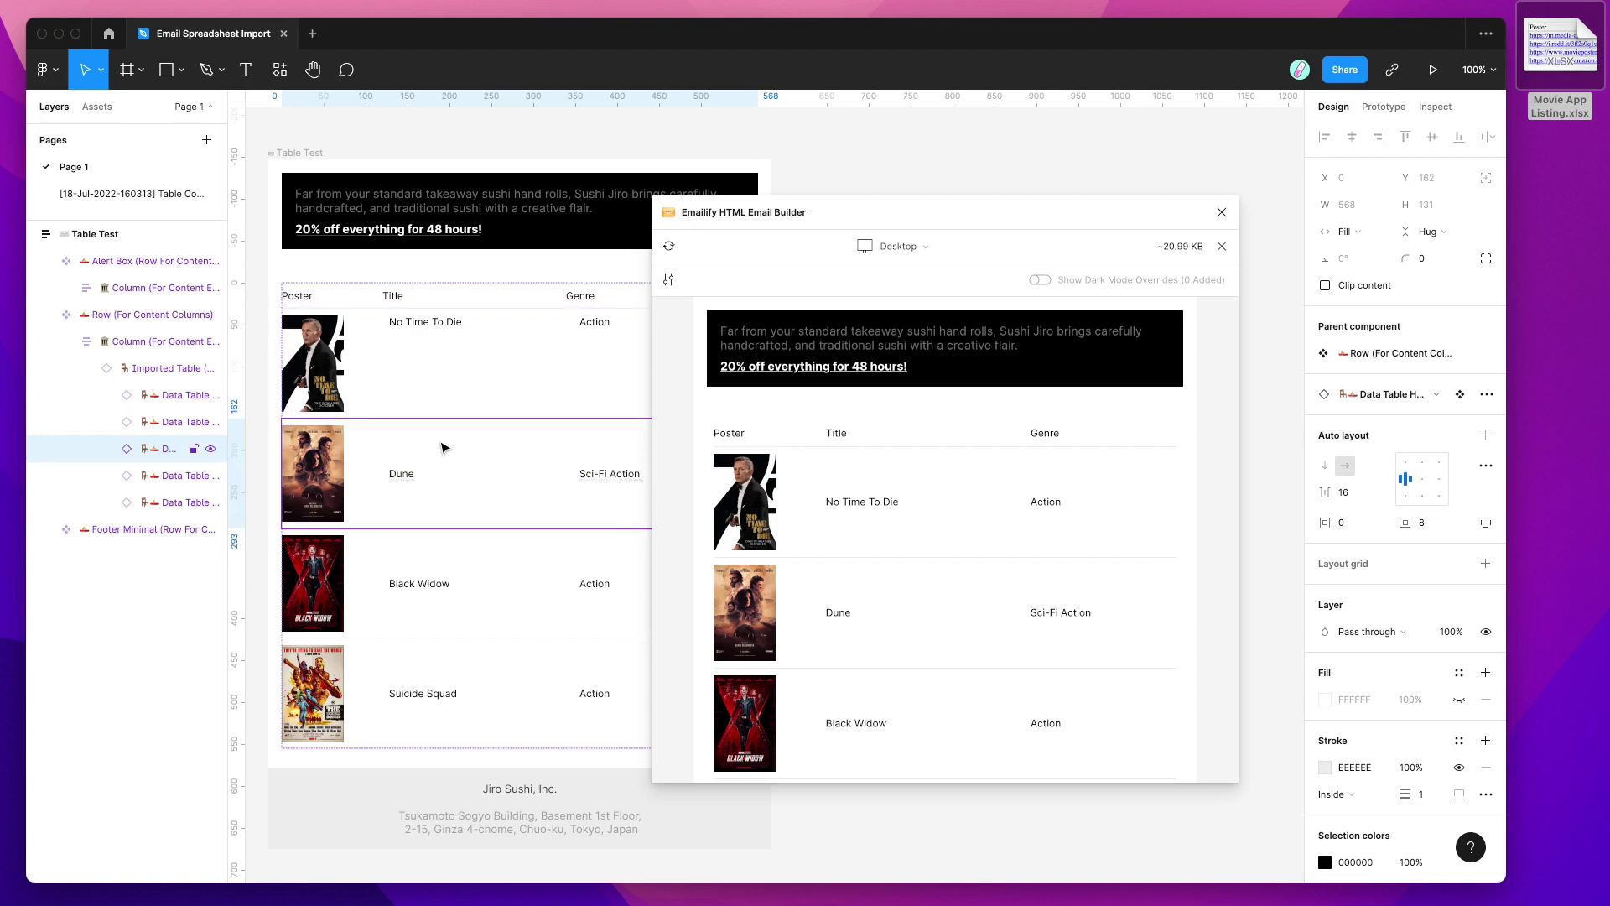
click(1405, 461)
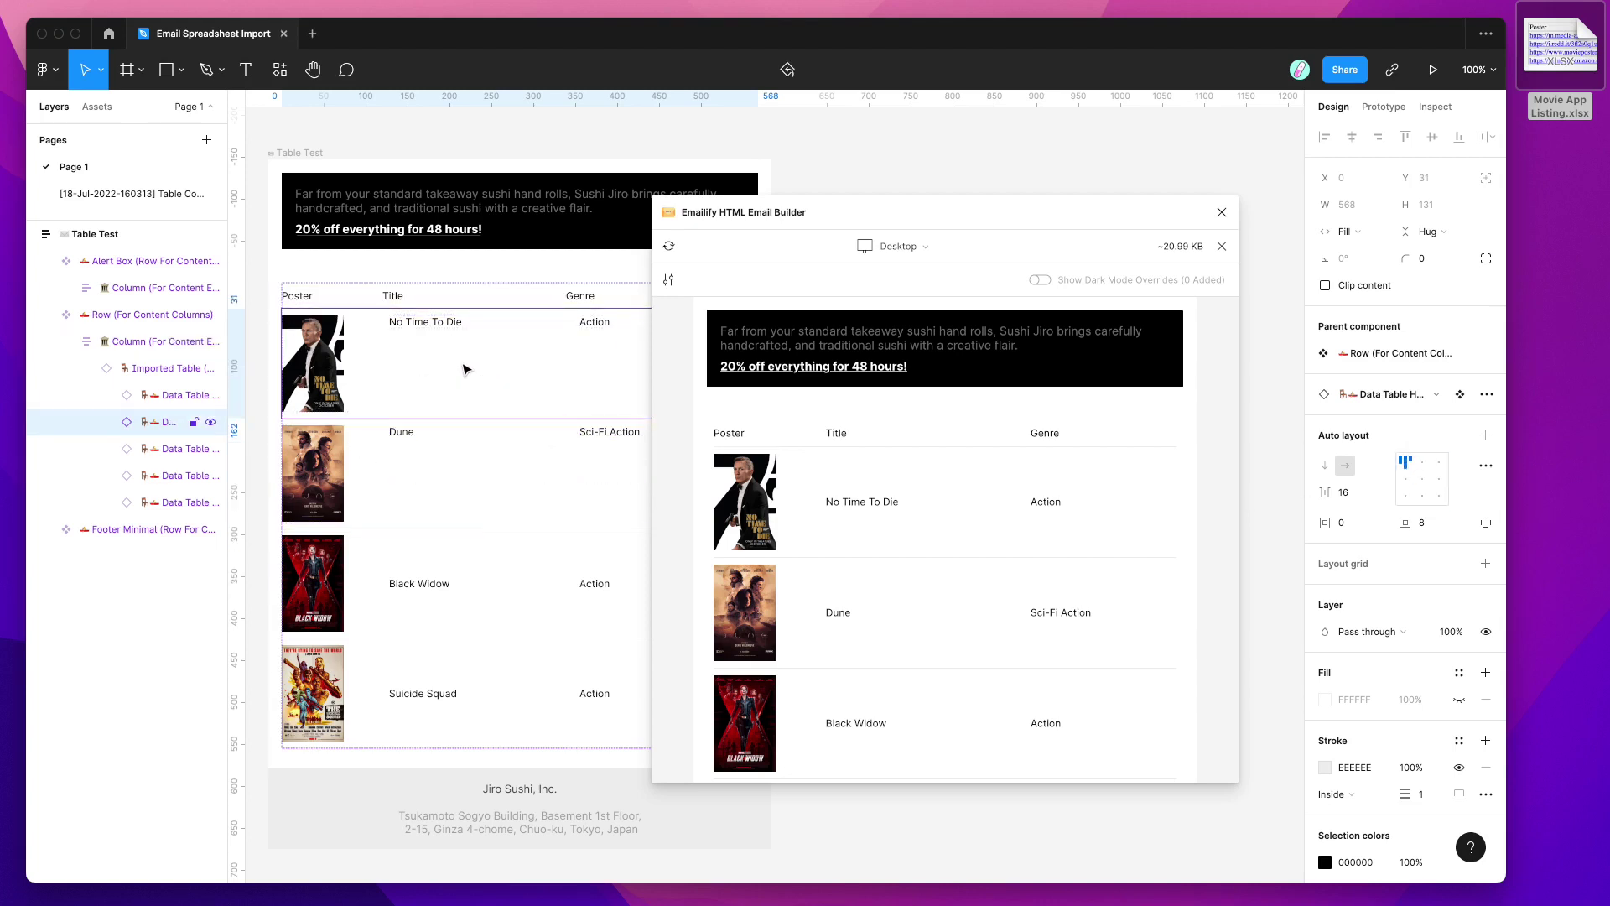
key(super+z)
key(super+z)
On the component page, align the Data Table Header Row contents to the top.
click(132, 194)
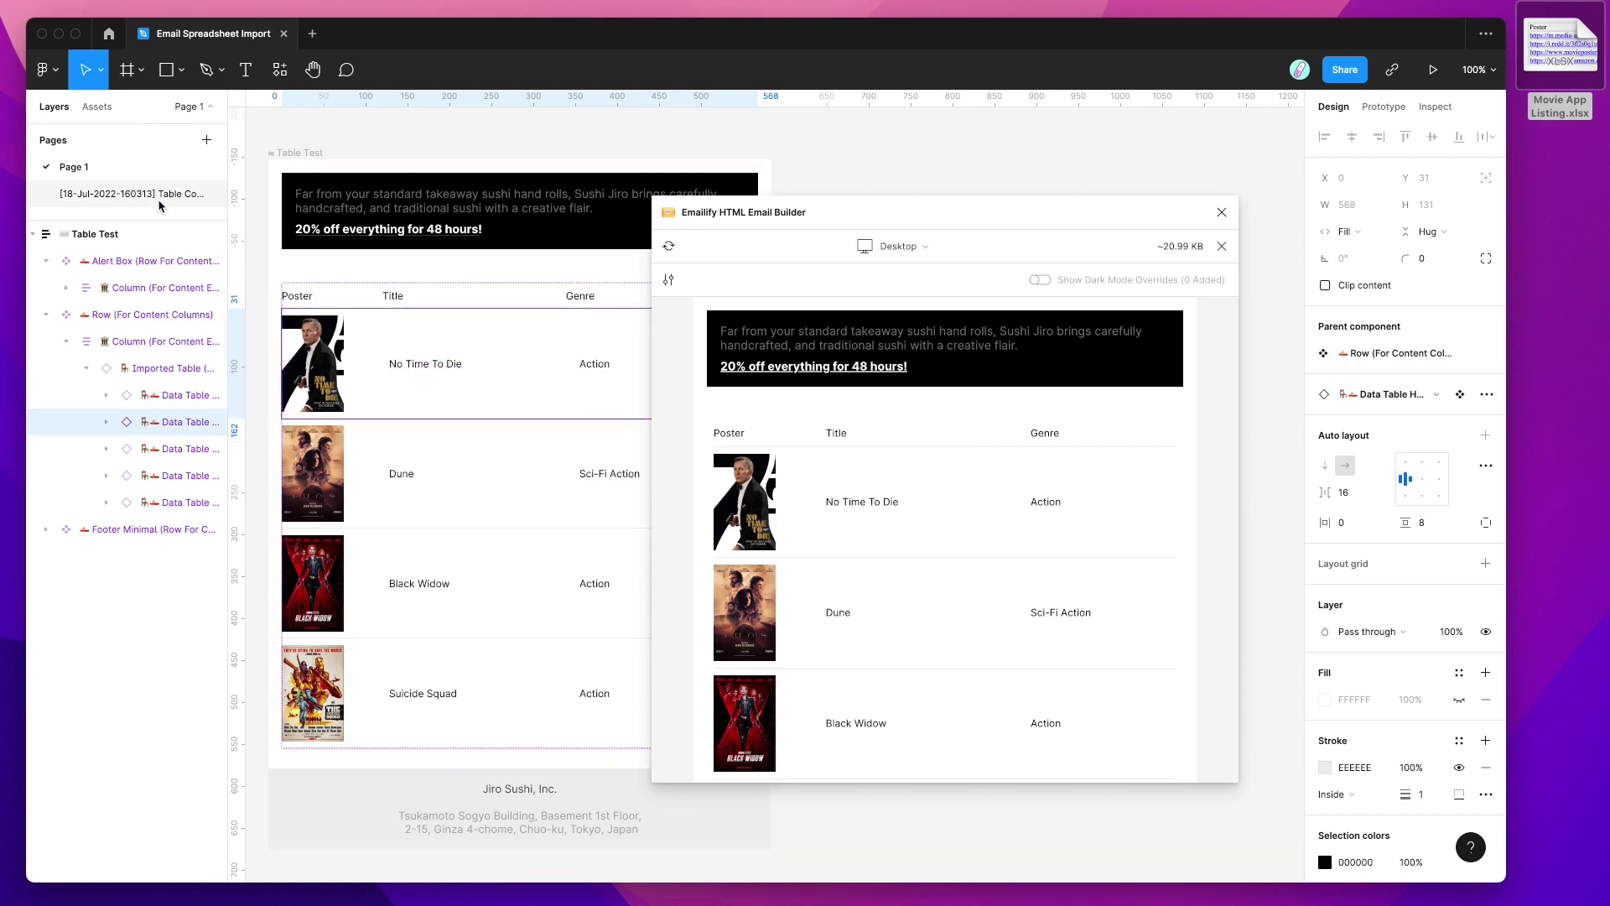
scroll(380, 302, down, 2)
scroll(380, 302, right, 2)
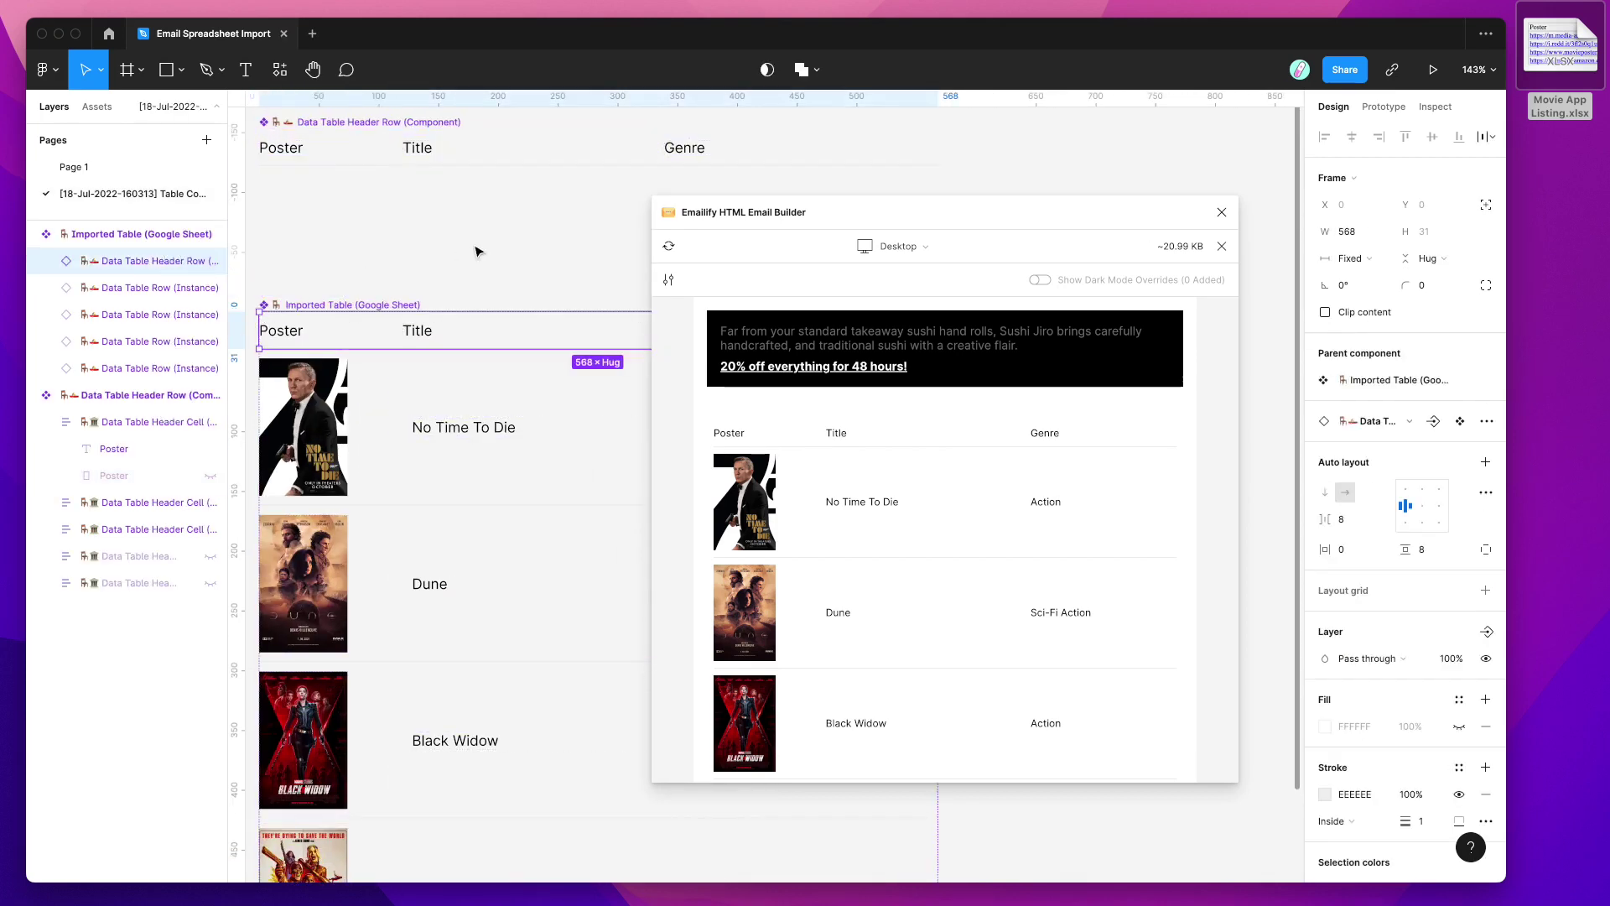
scroll(450, 184, up, 1)
click(449, 169)
click(123, 398)
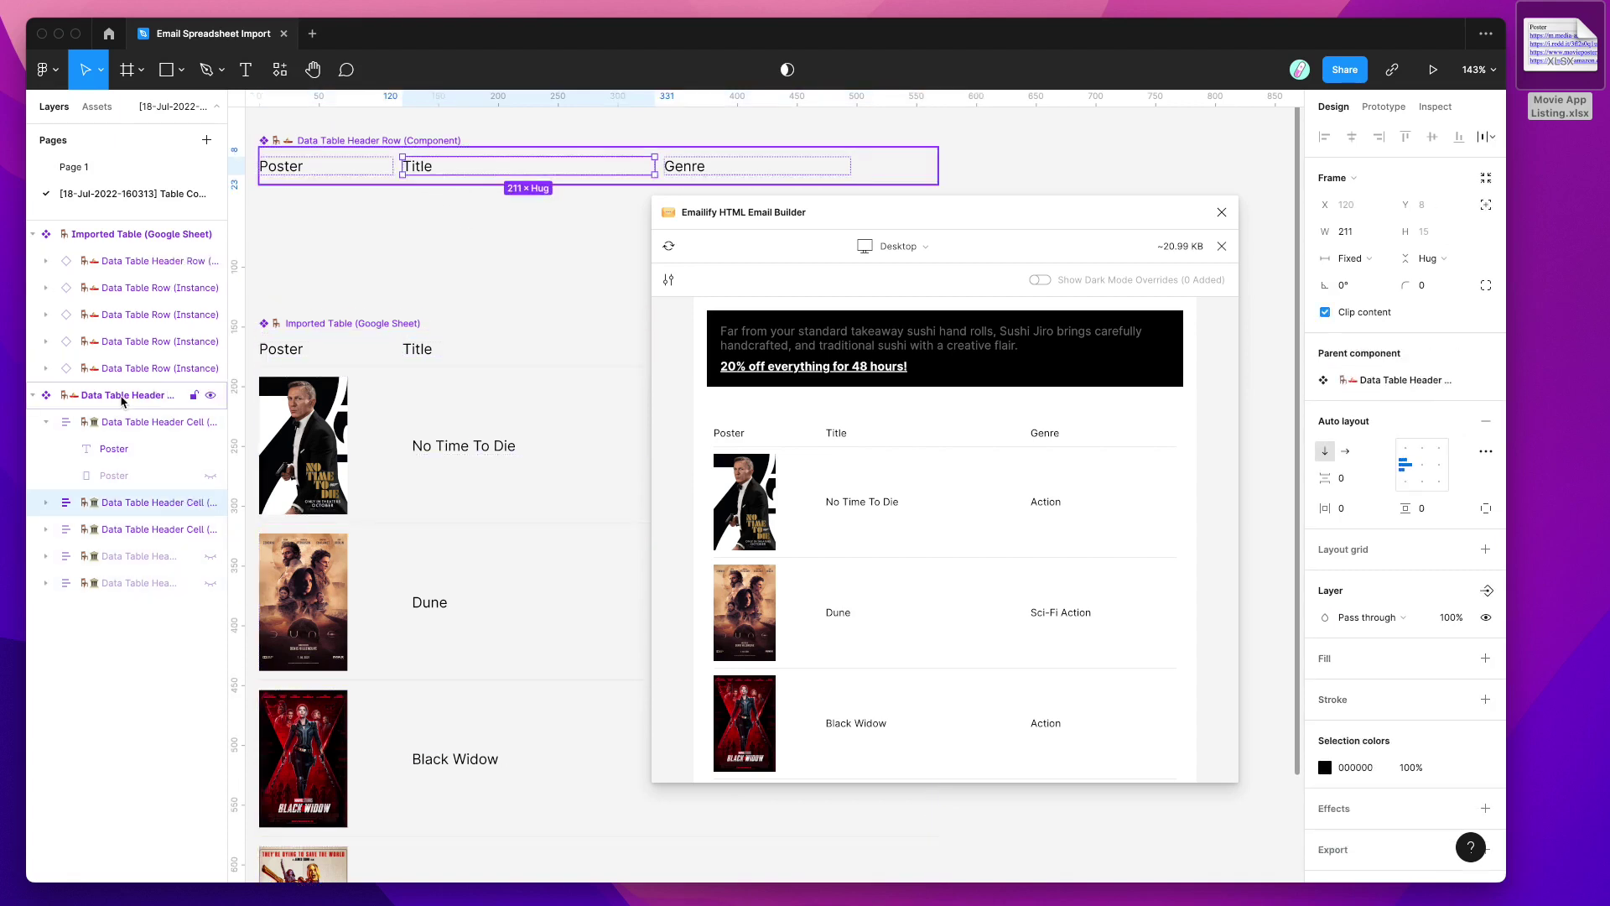
click(1405, 463)
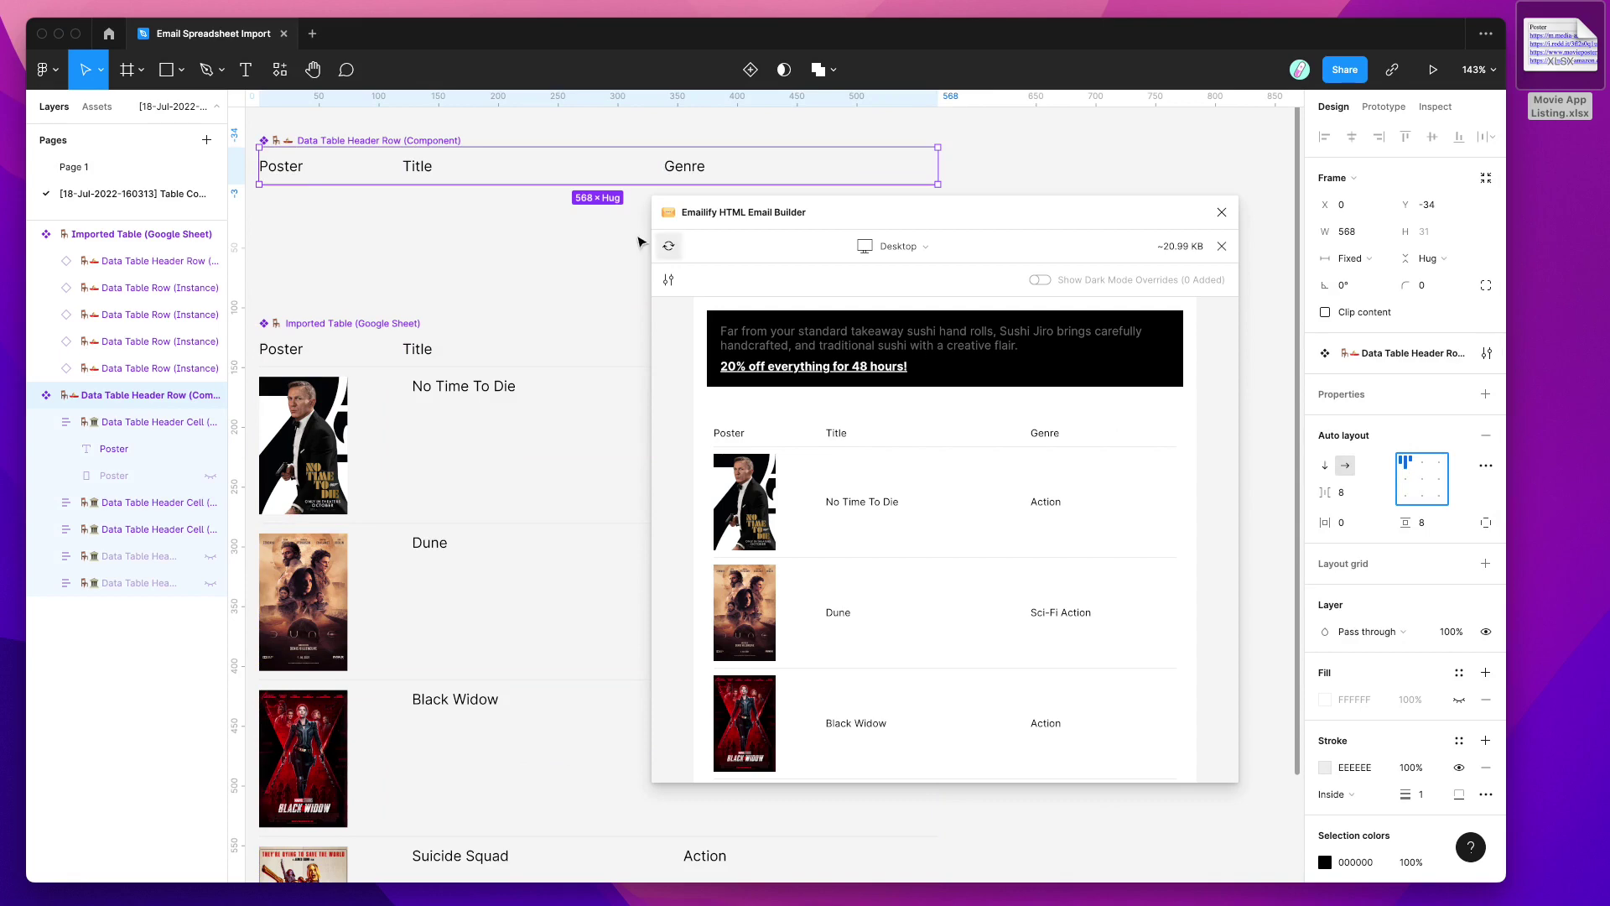
Refresh the Emailify preview on Page 1 to show top-aligned titles, then reopen the component page.
click(74, 167)
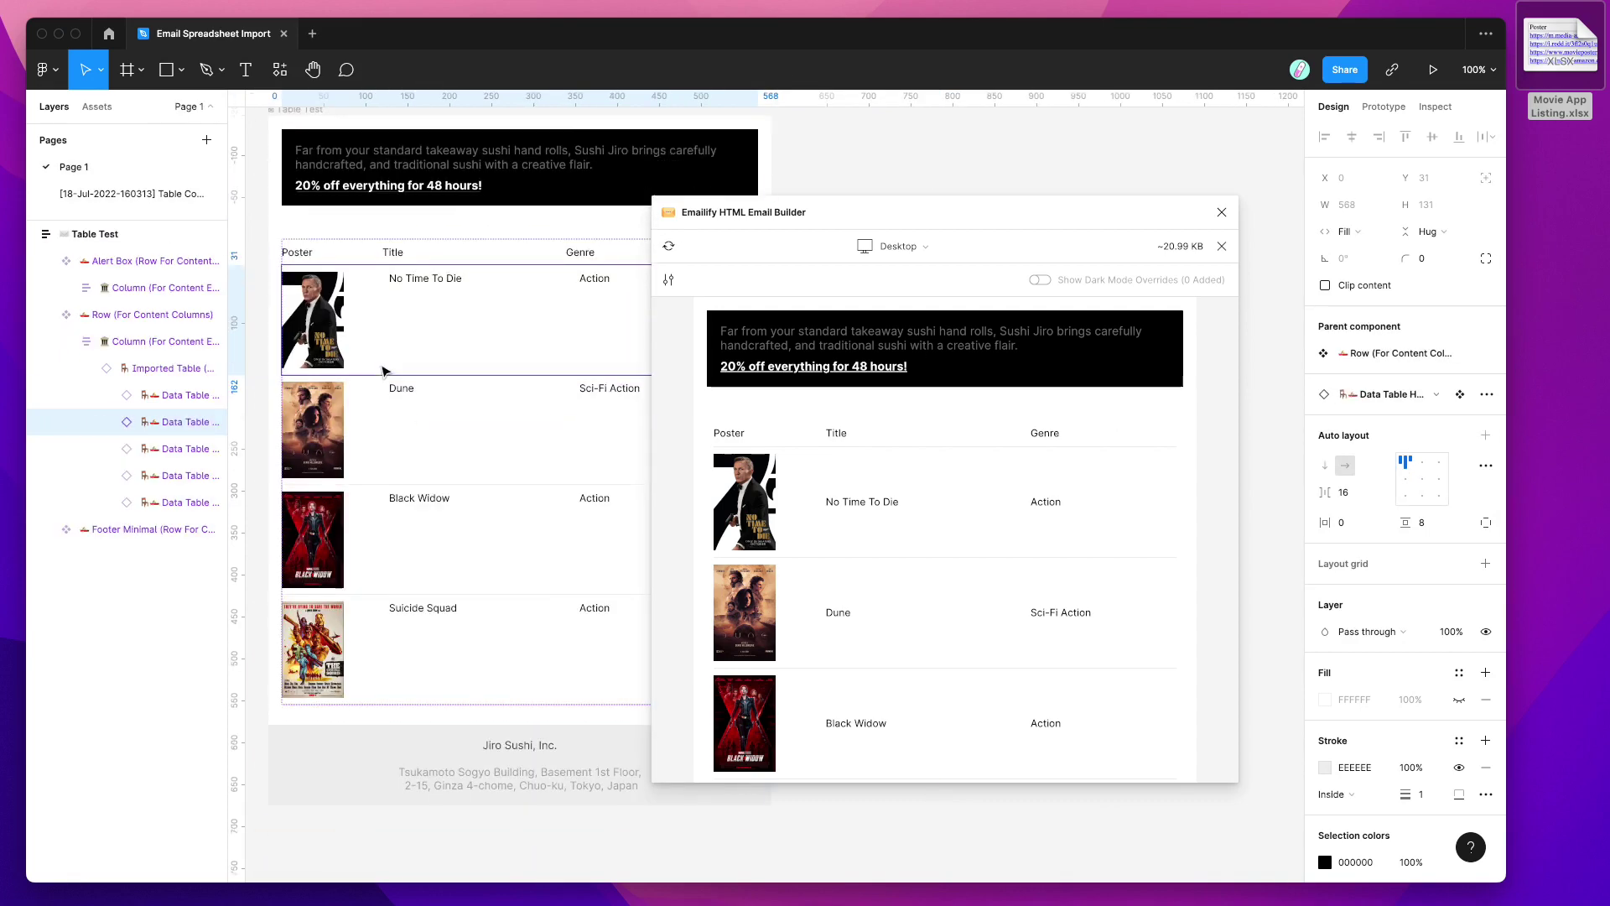
scroll(460, 302, up, 3)
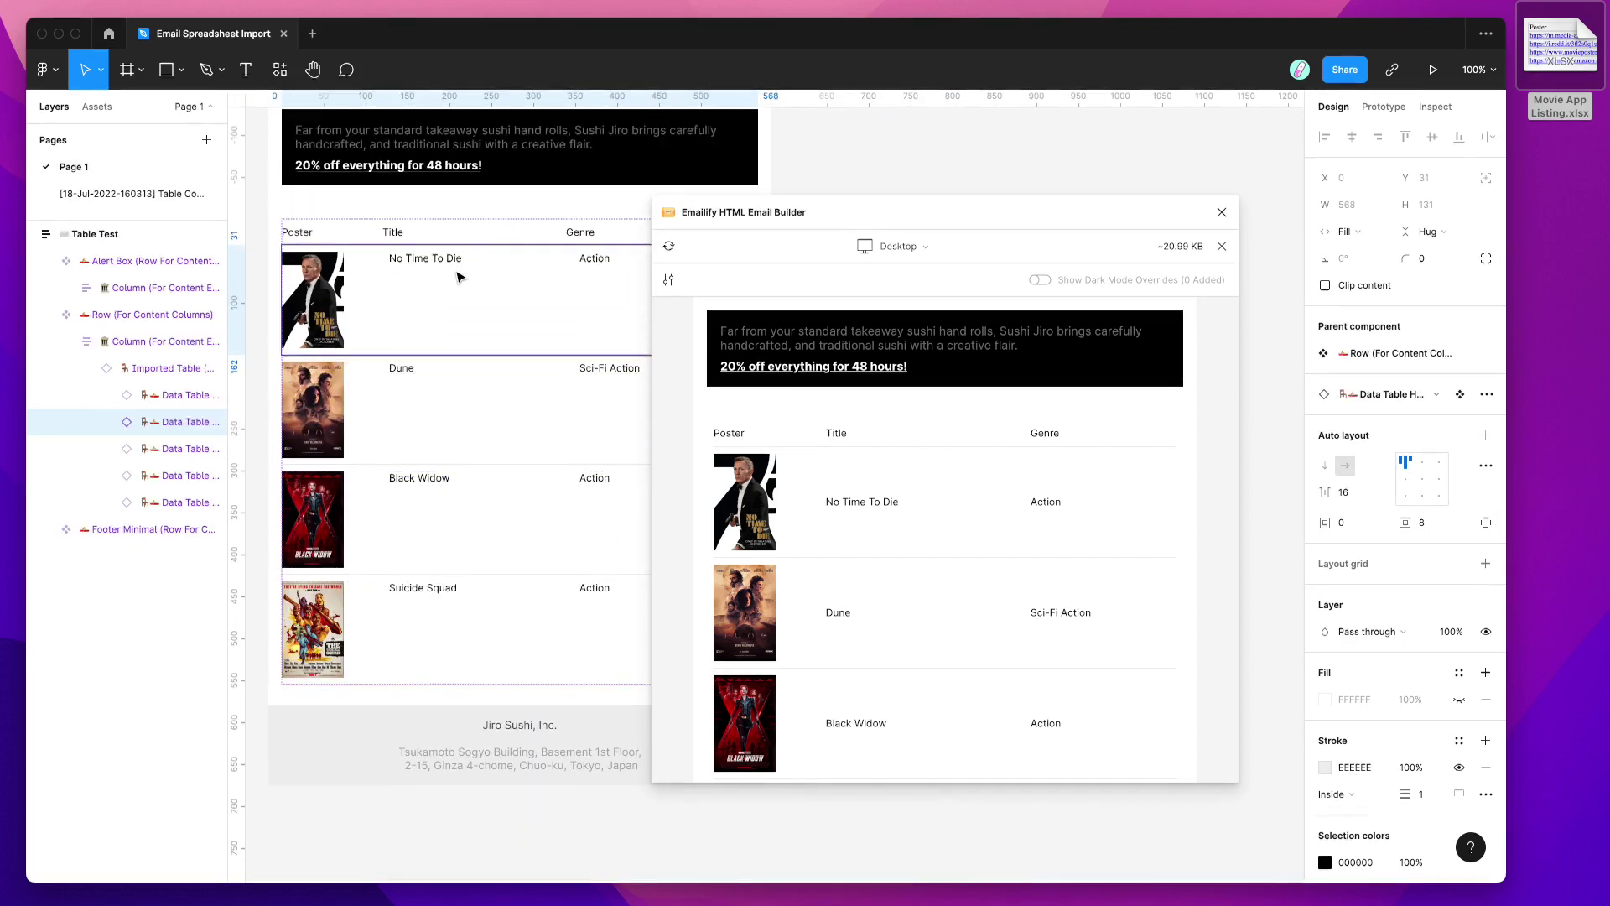
scroll(457, 281, up, 1)
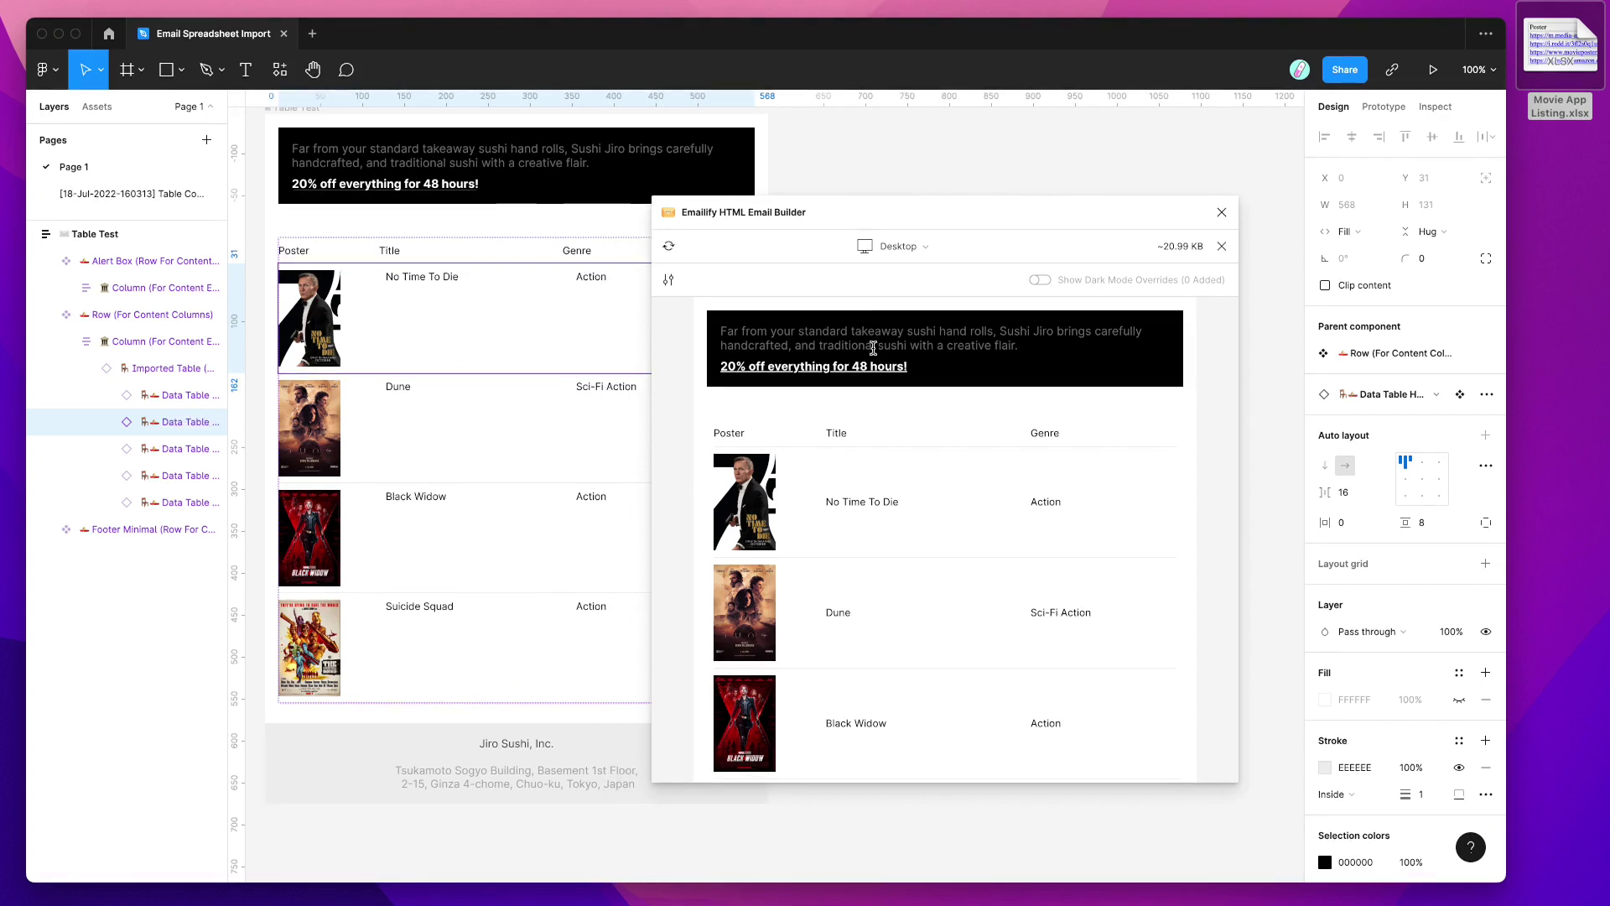
click(670, 245)
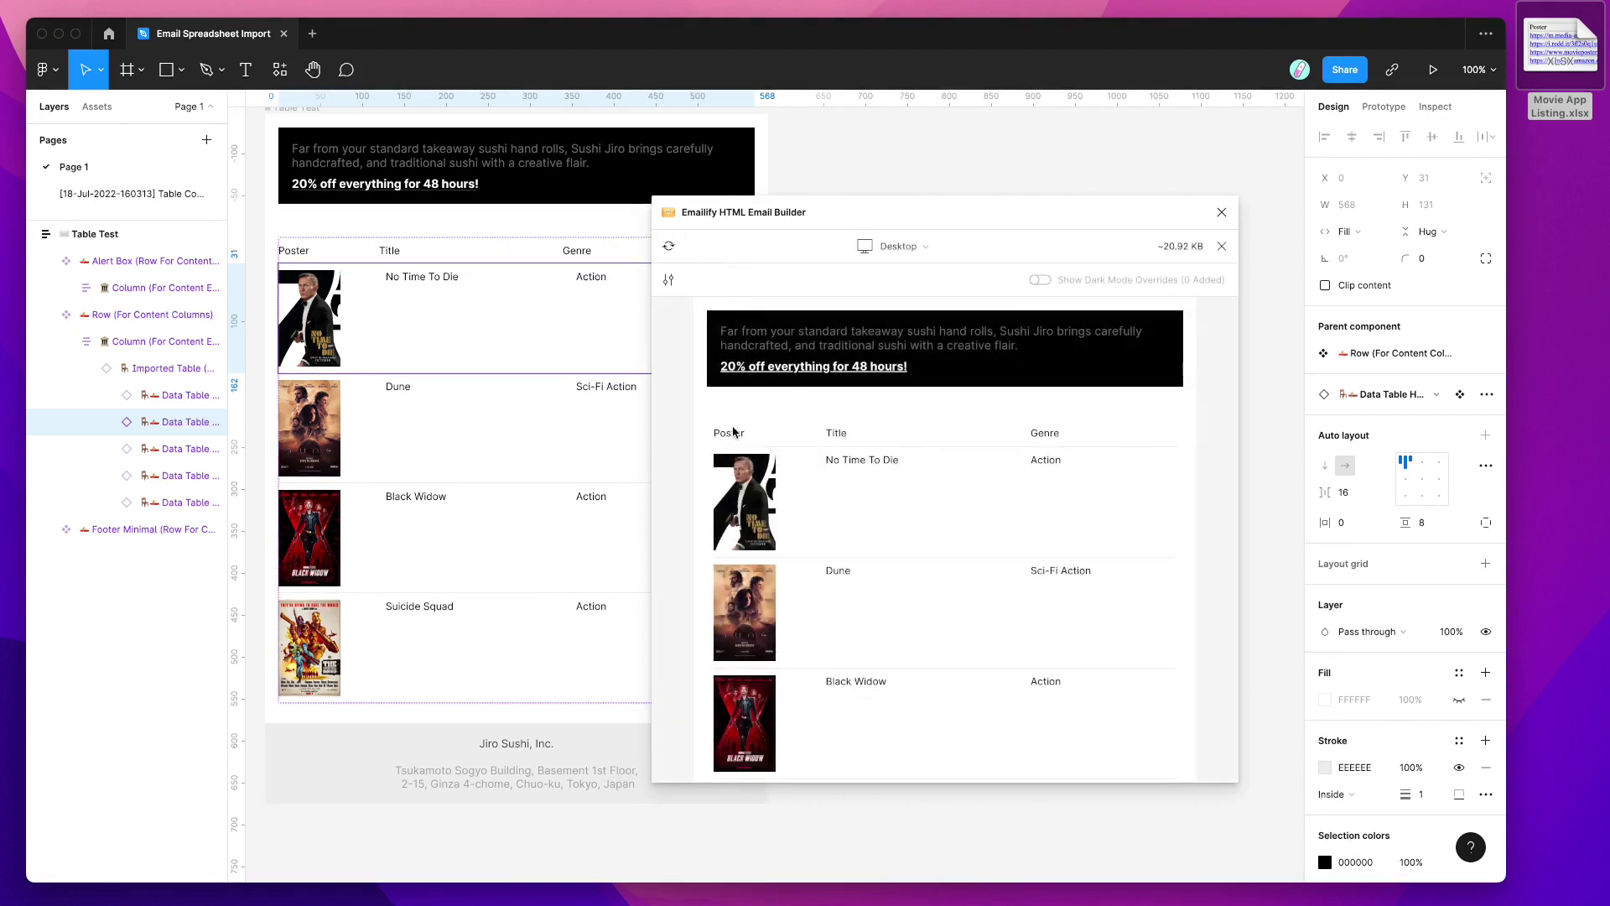
drag(1100, 719, 826, 457)
click(460, 317)
scroll(464, 319, right, 1)
click(126, 194)
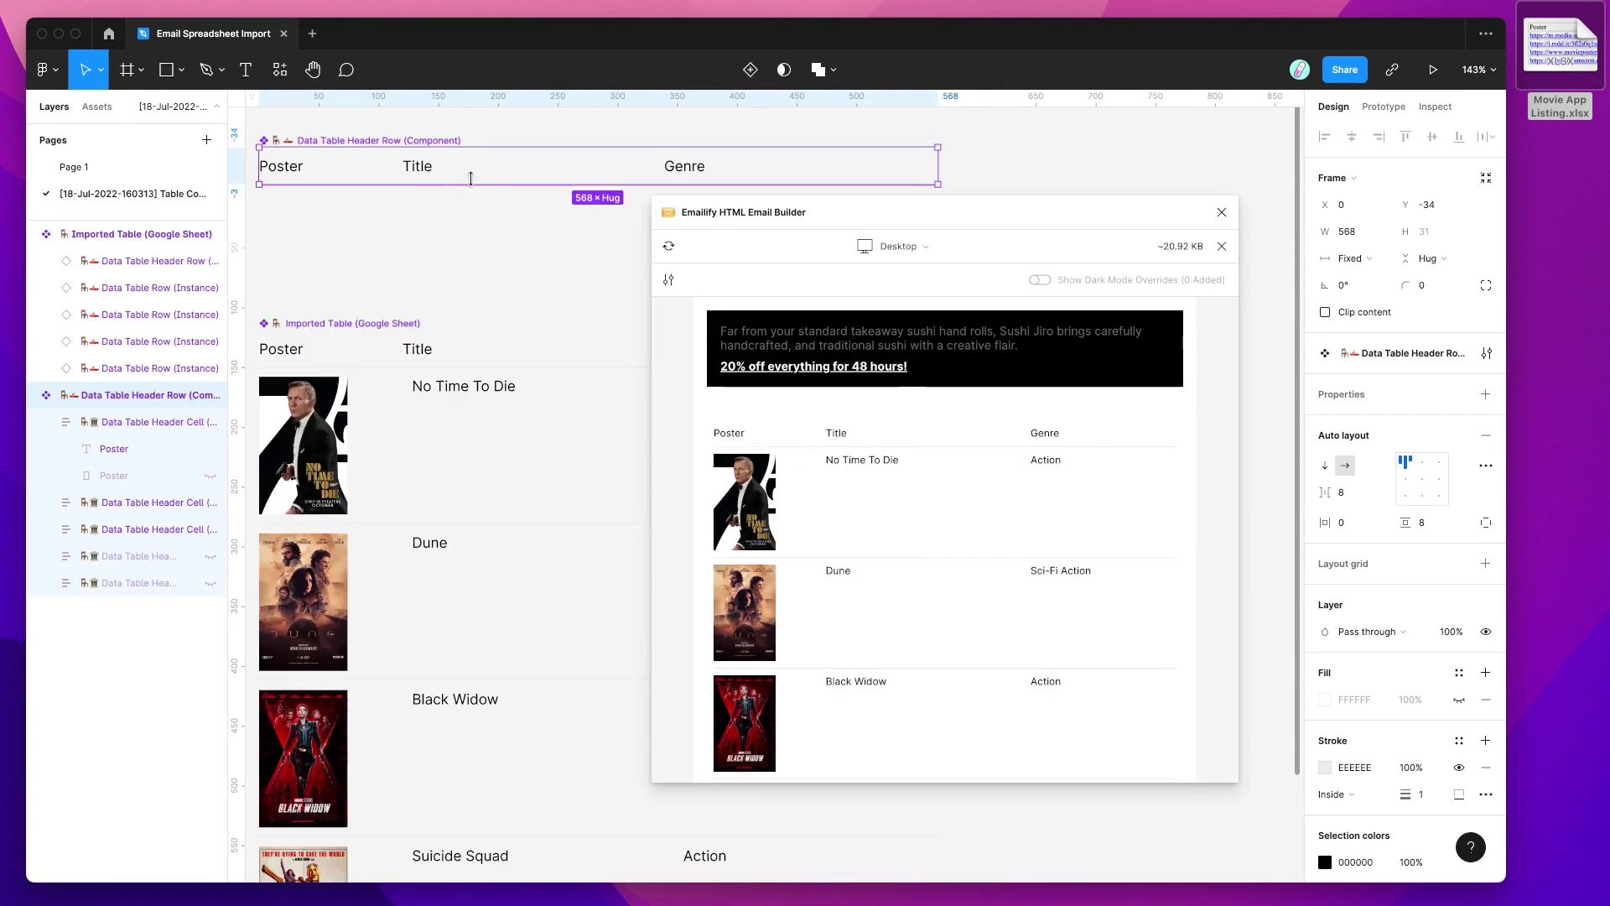
Set the header row's stroke colour to 000000 and refresh the preview.
scroll(1324, 730, down, 1)
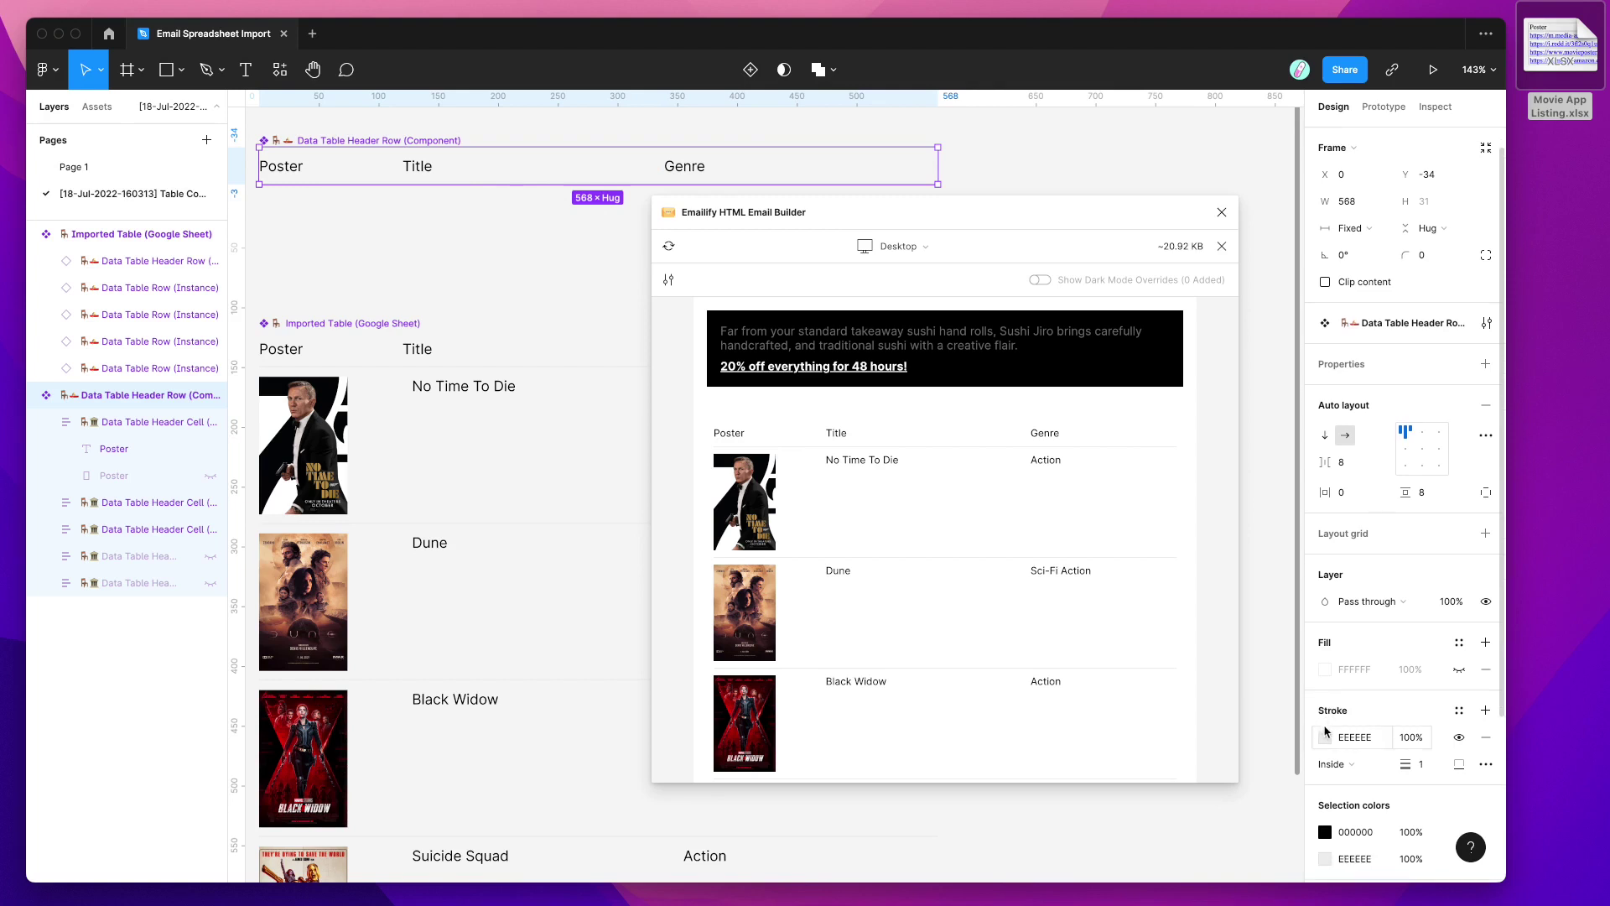
click(1325, 738)
drag(1025, 211, 857, 195)
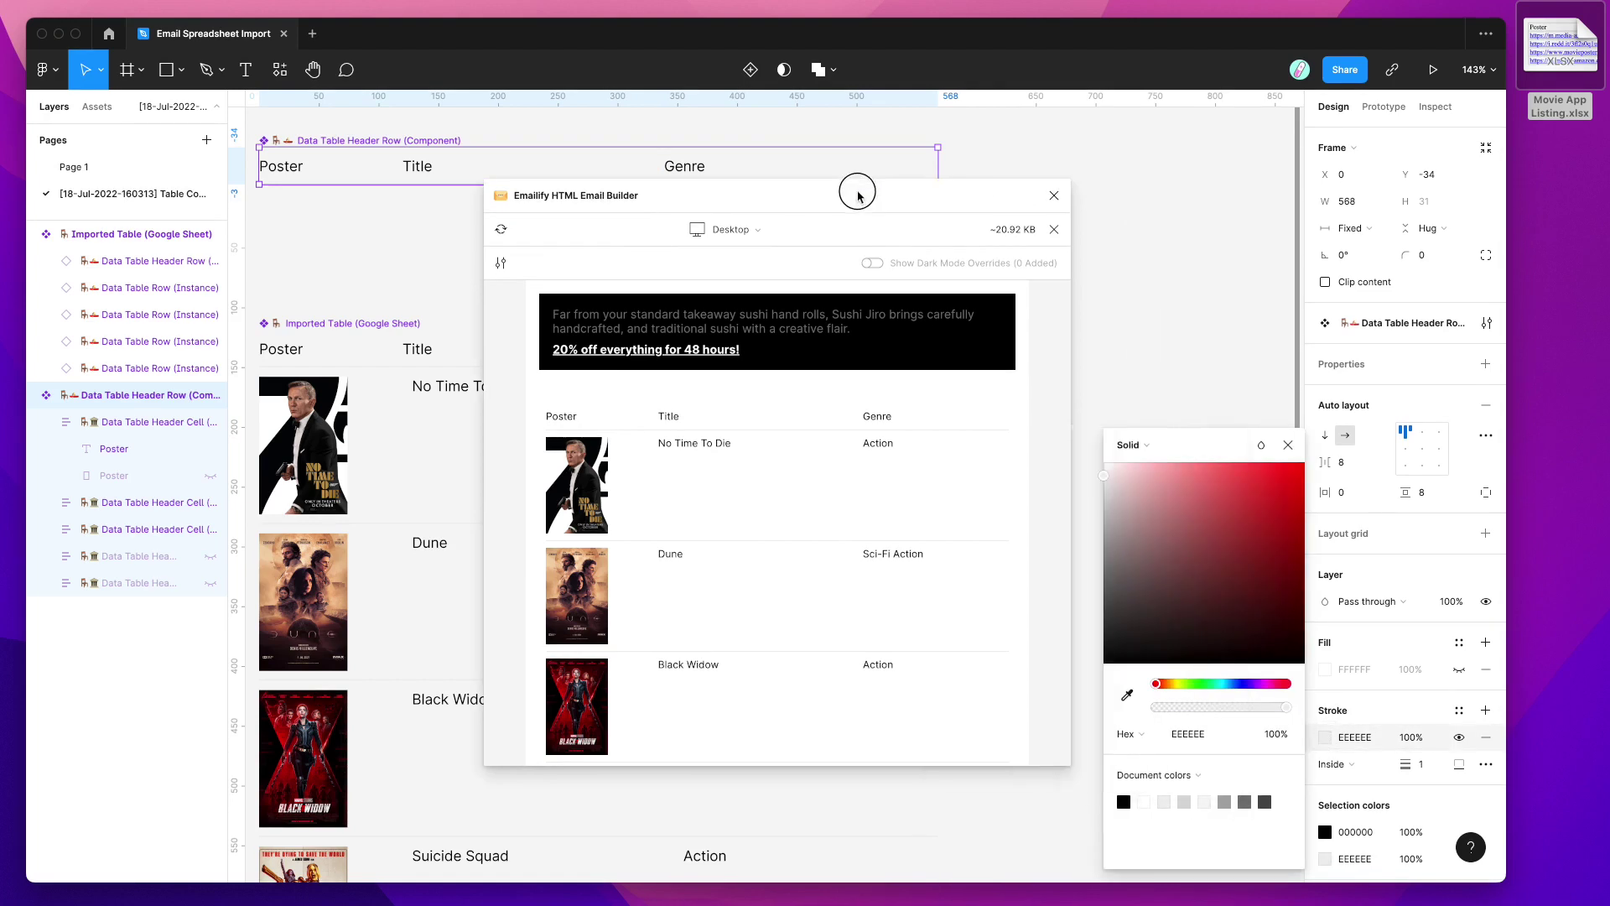
drag(1174, 596, 1079, 668)
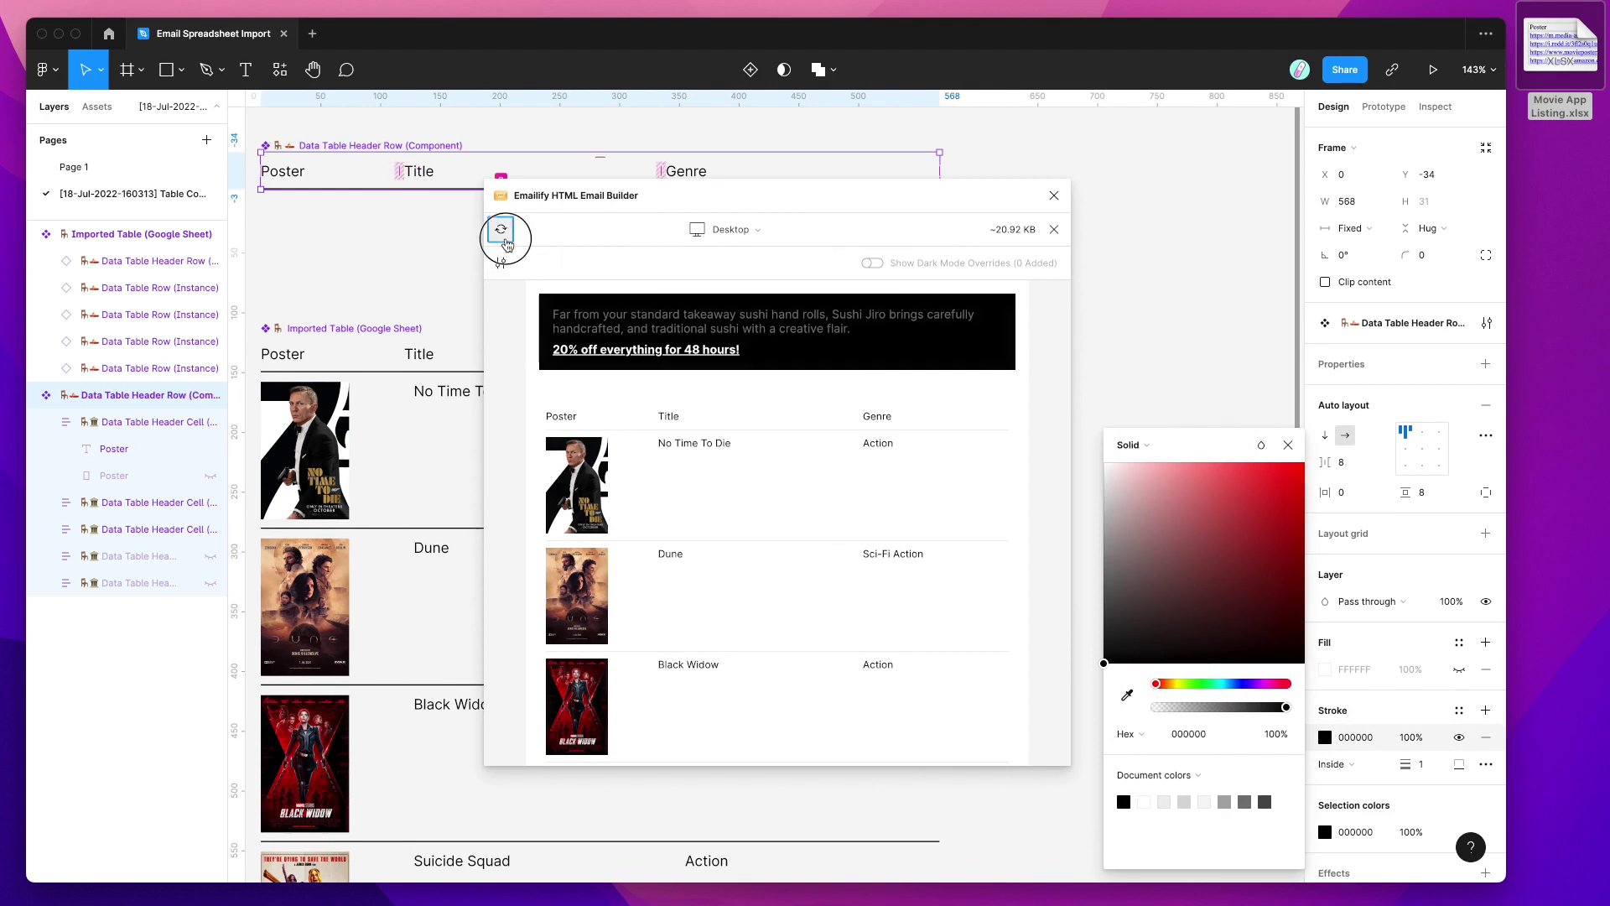
click(501, 229)
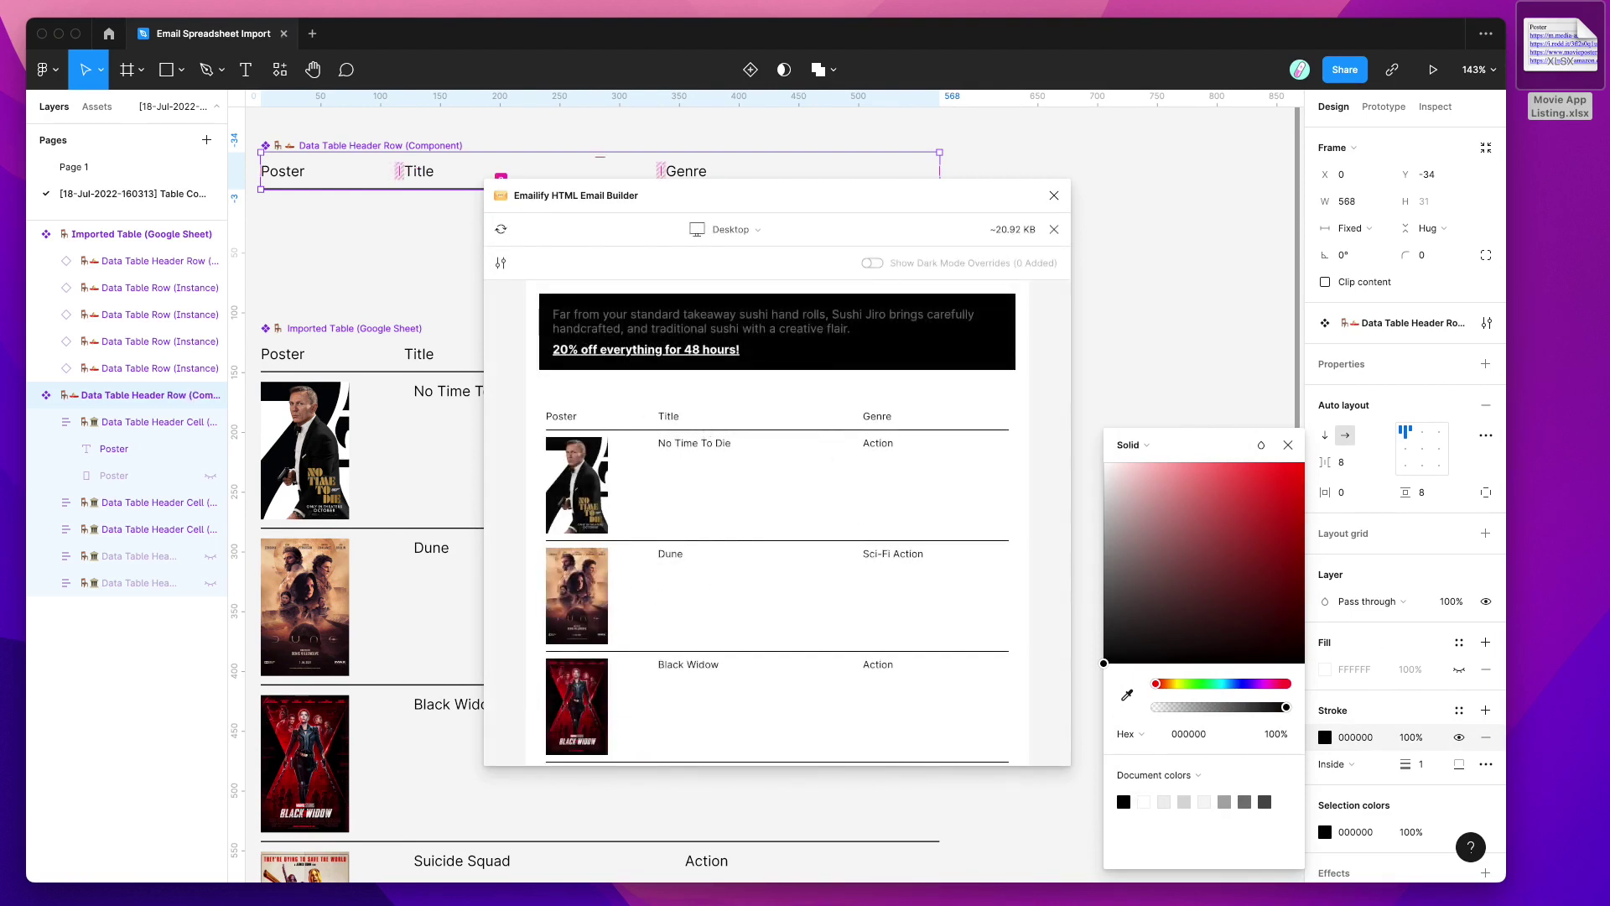
Remove the header row's stroke and refresh the preview without divider lines.
click(1486, 737)
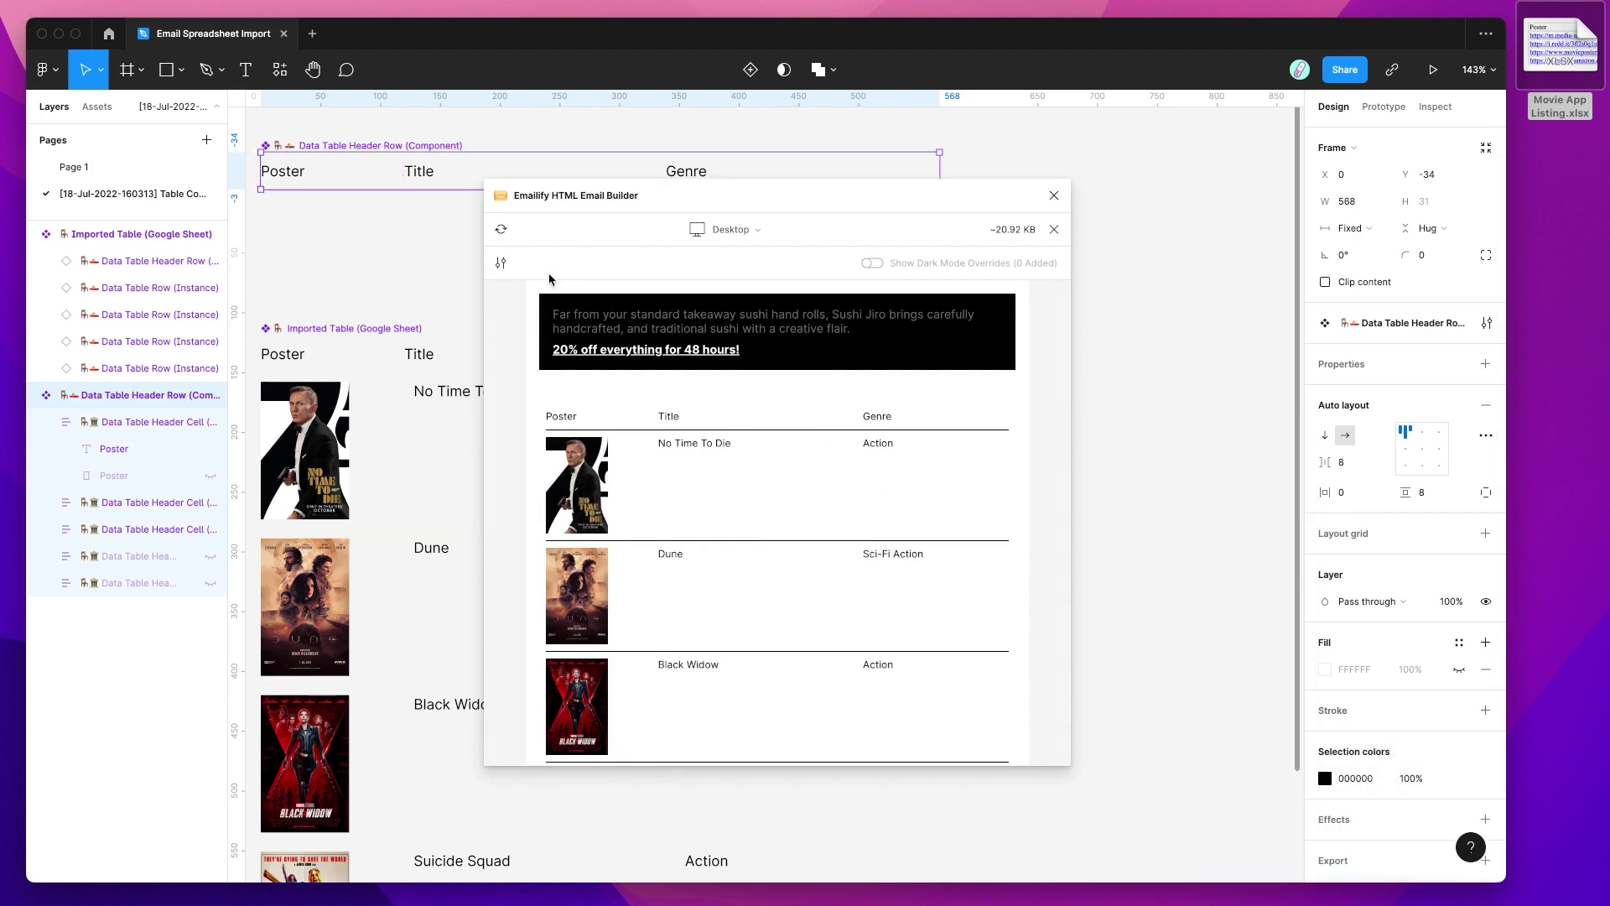
click(500, 229)
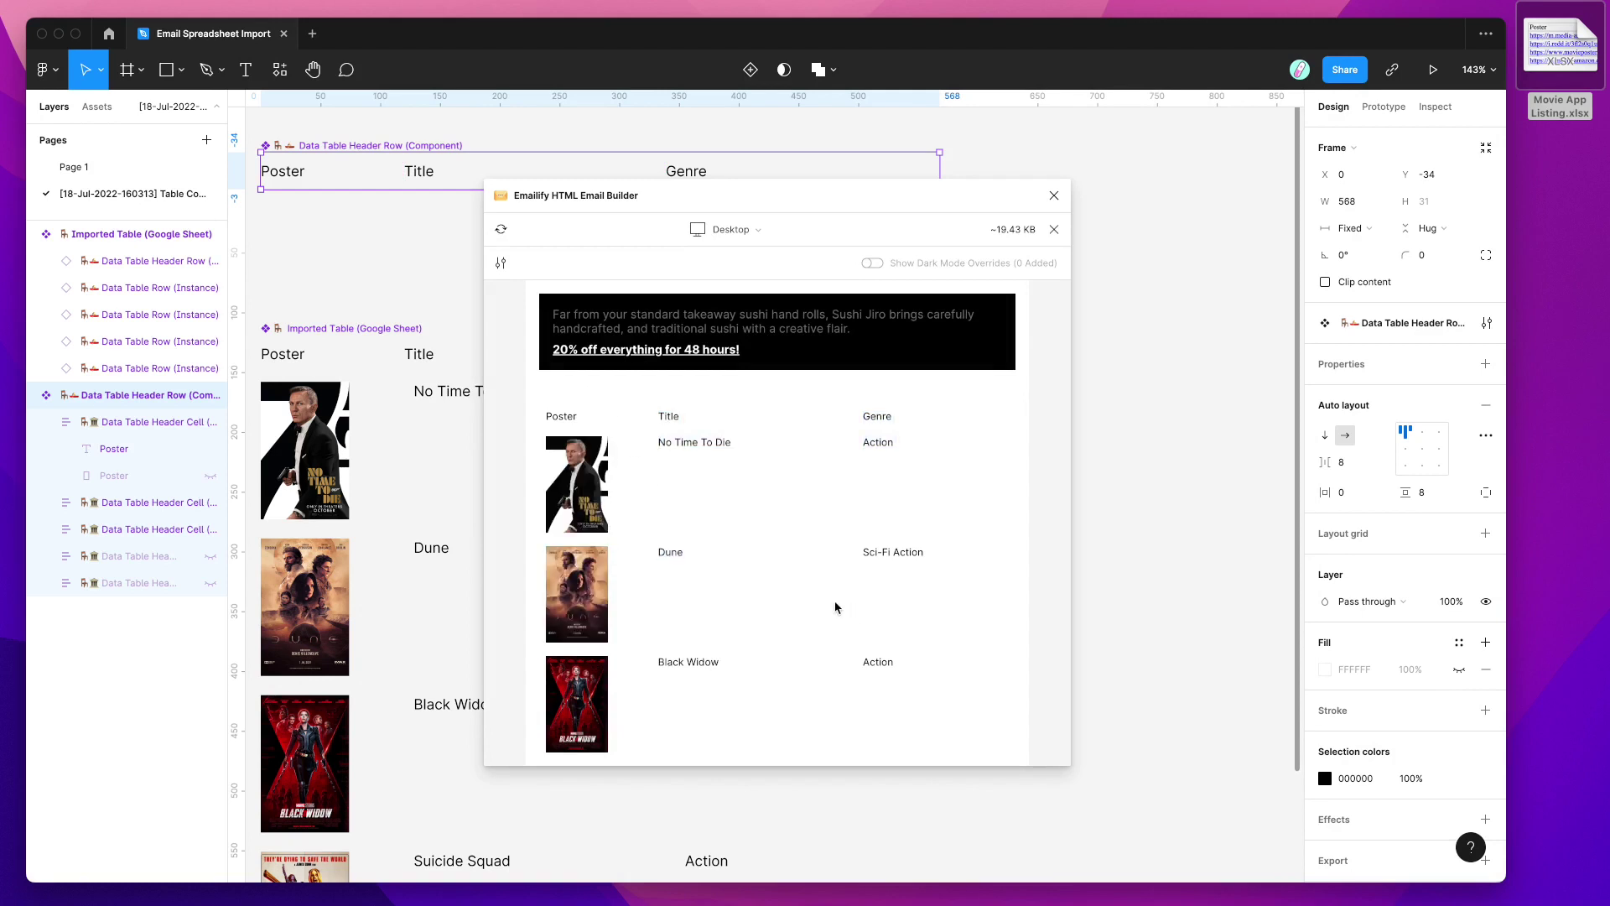
drag(777, 204, 920, 222)
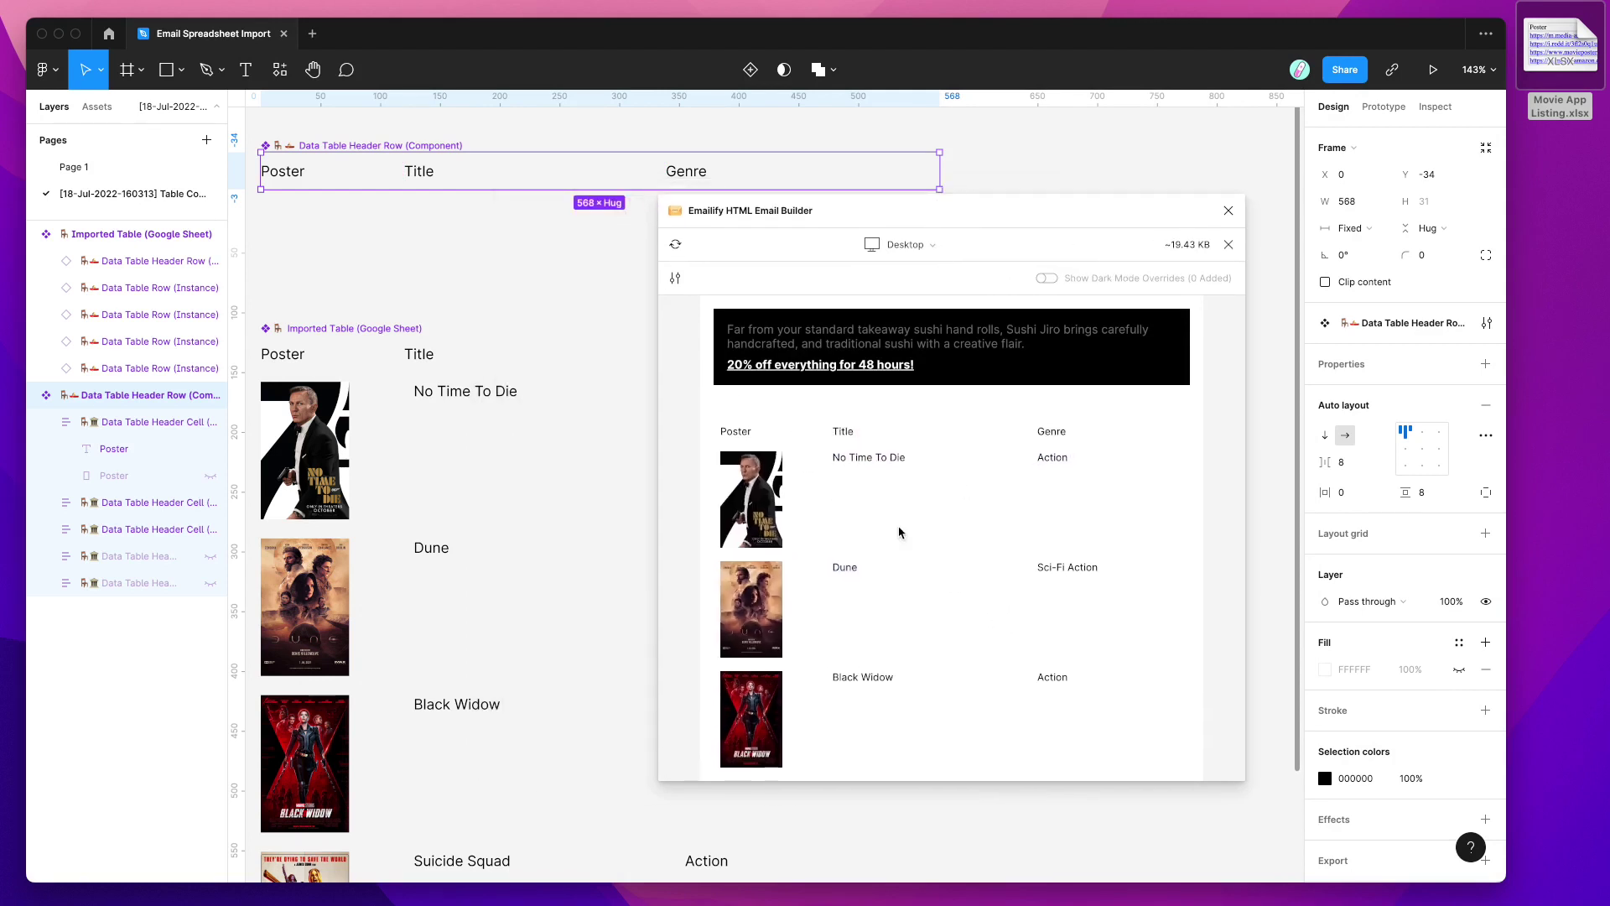
Return to Page 1 and inspect the email's header Data Table row, hiding then showing it.
scroll(461, 340, up, 2)
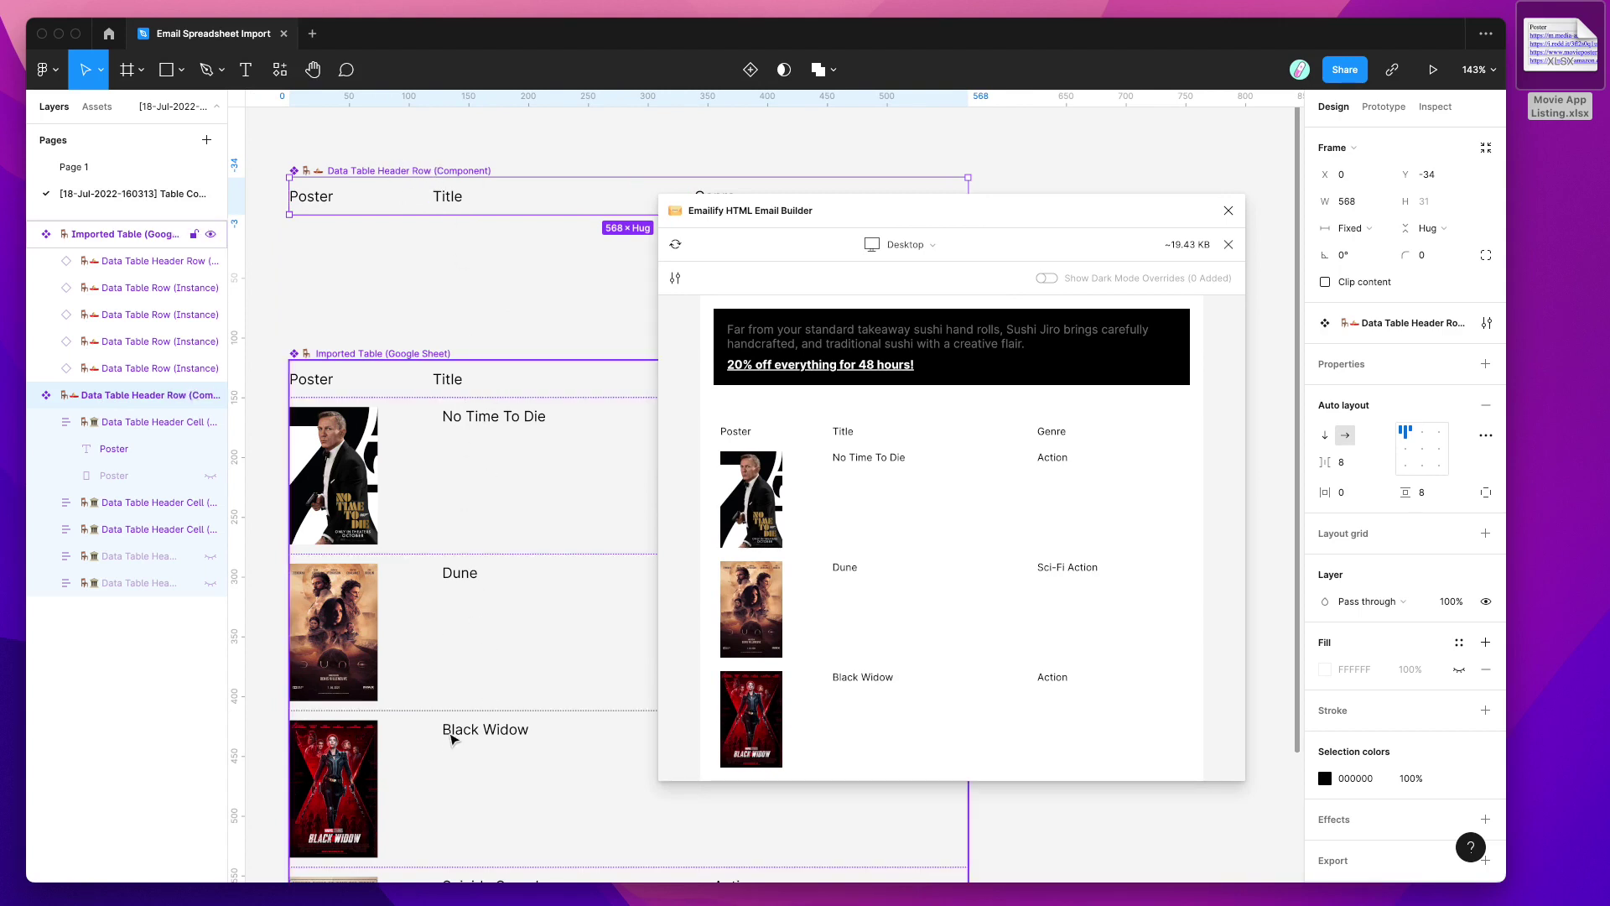
scroll(451, 738, down, 4)
scroll(457, 733, up, 7)
scroll(456, 733, down, 6)
scroll(498, 554, up, 5)
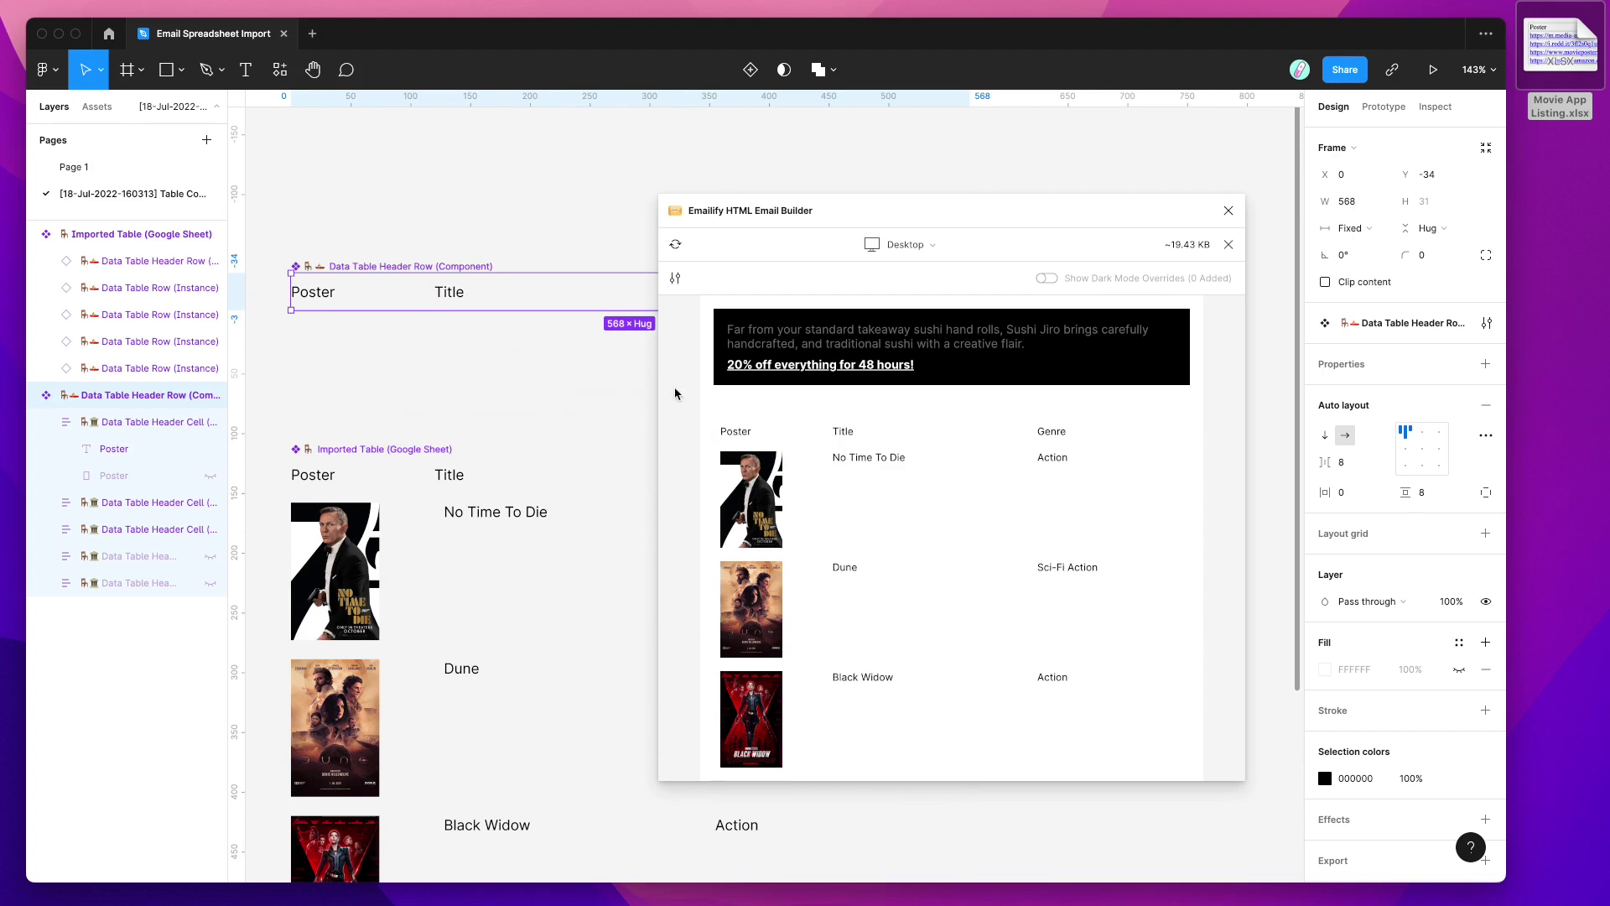
click(124, 174)
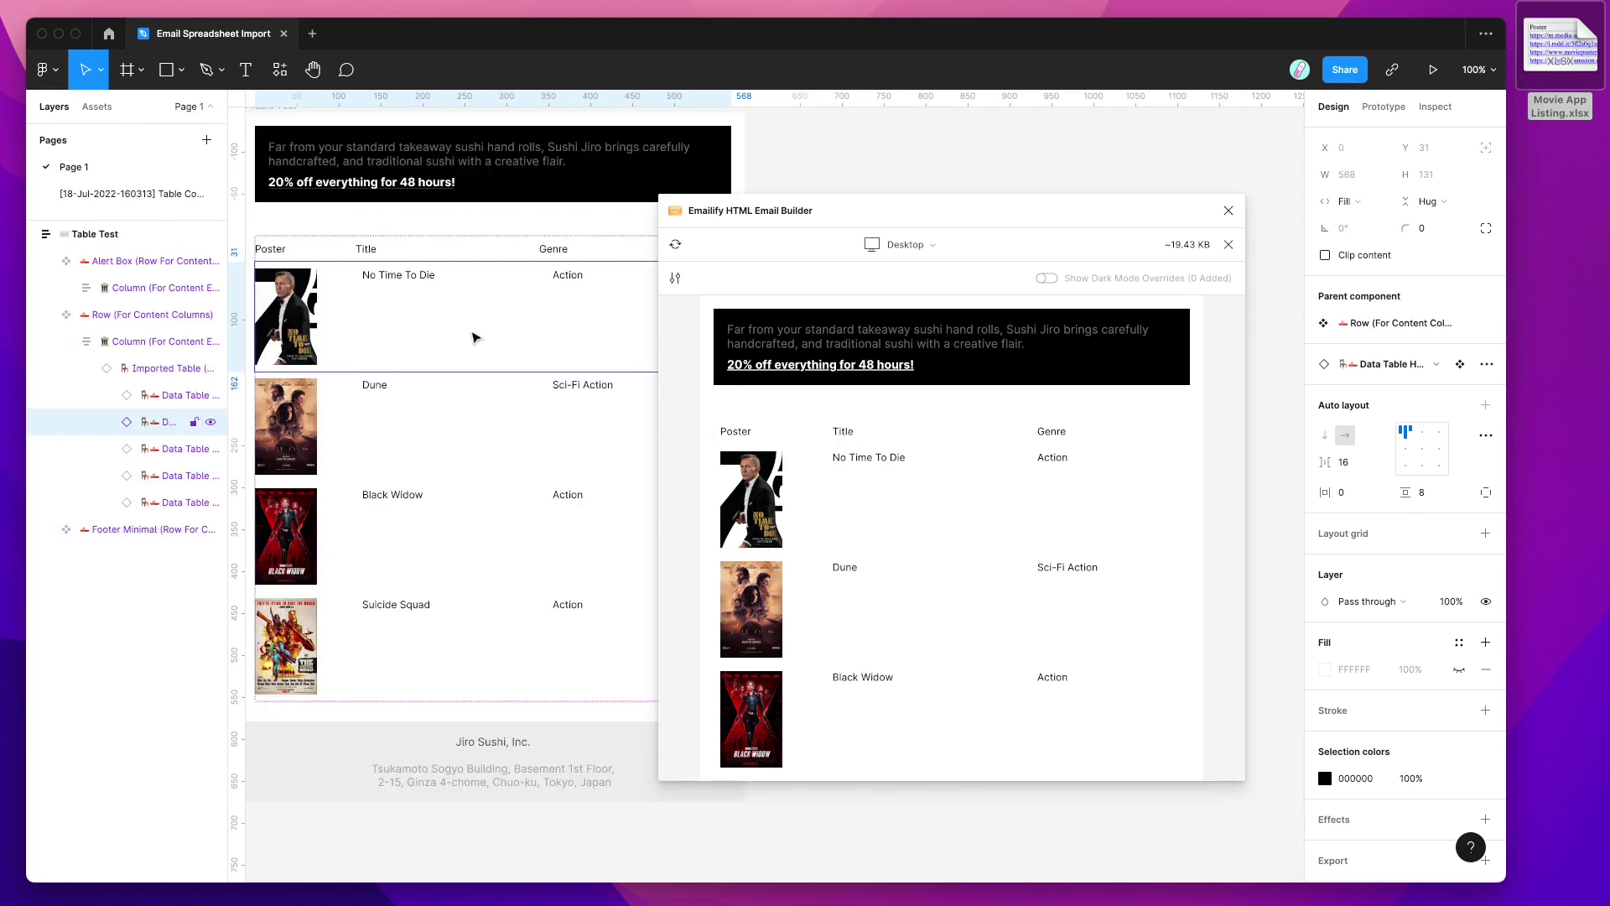
click(107, 395)
click(186, 449)
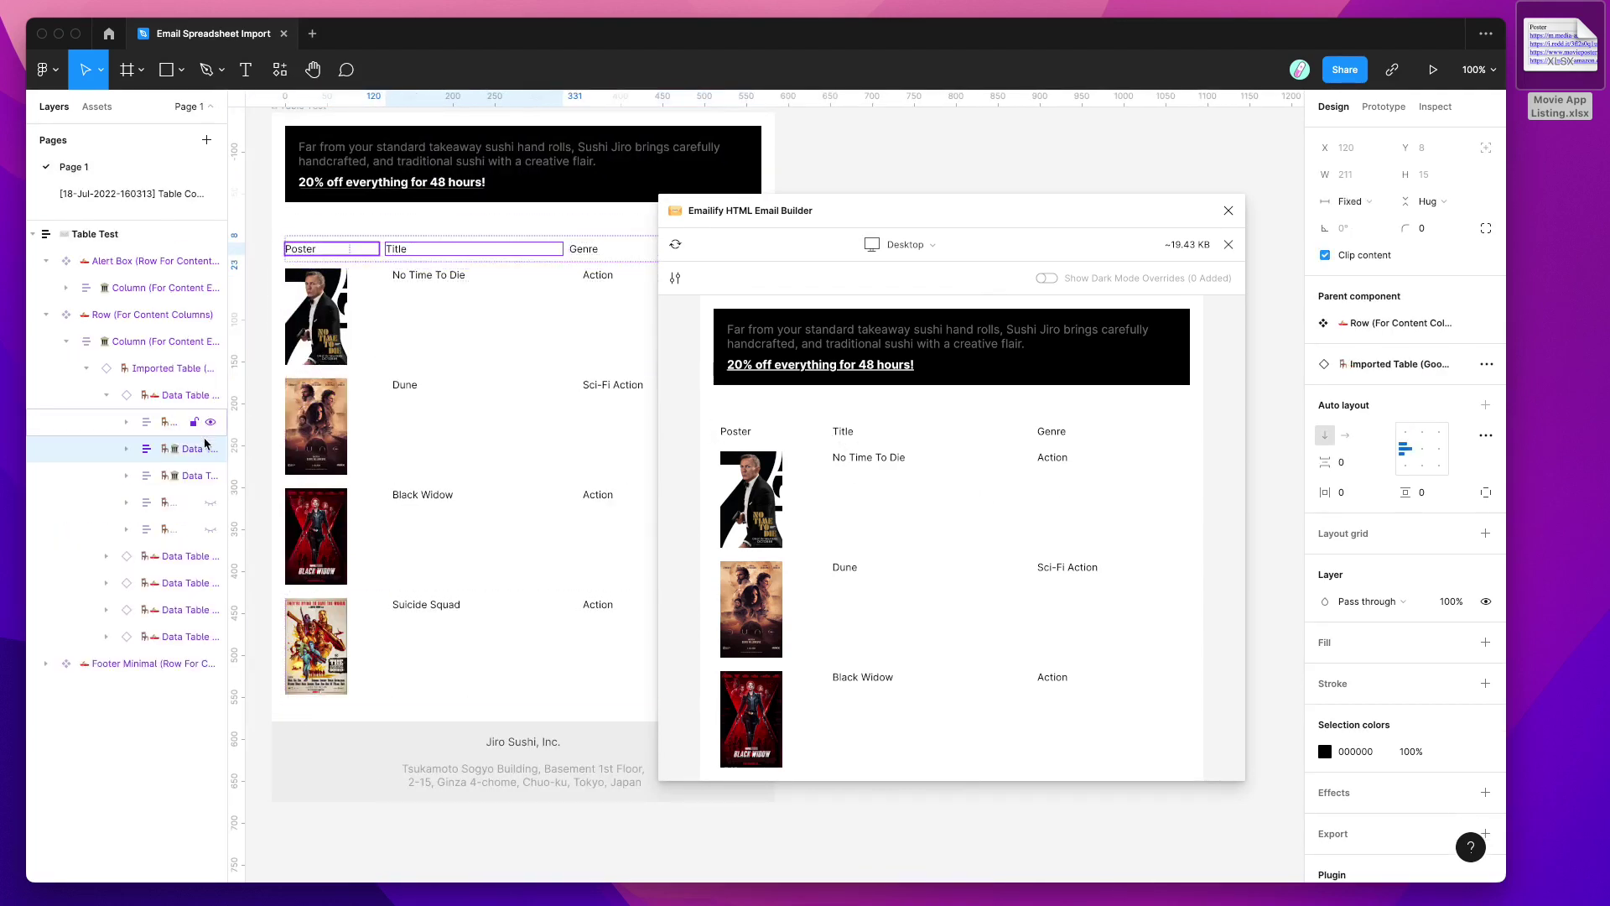
scroll(240, 404, right, 2)
click(176, 395)
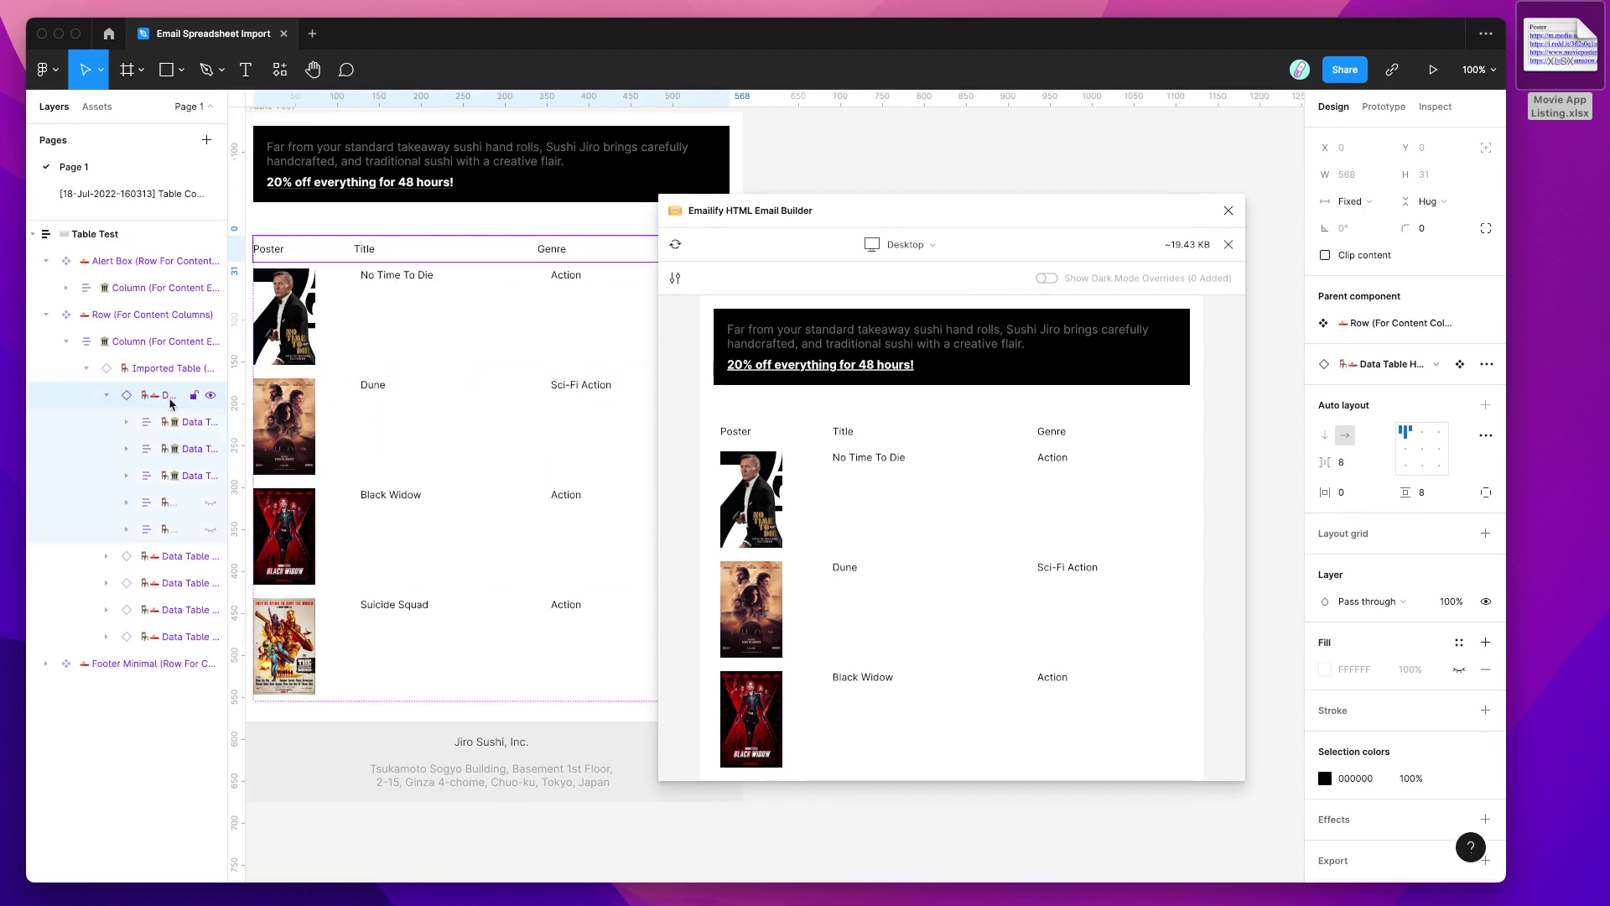
click(107, 395)
click(211, 397)
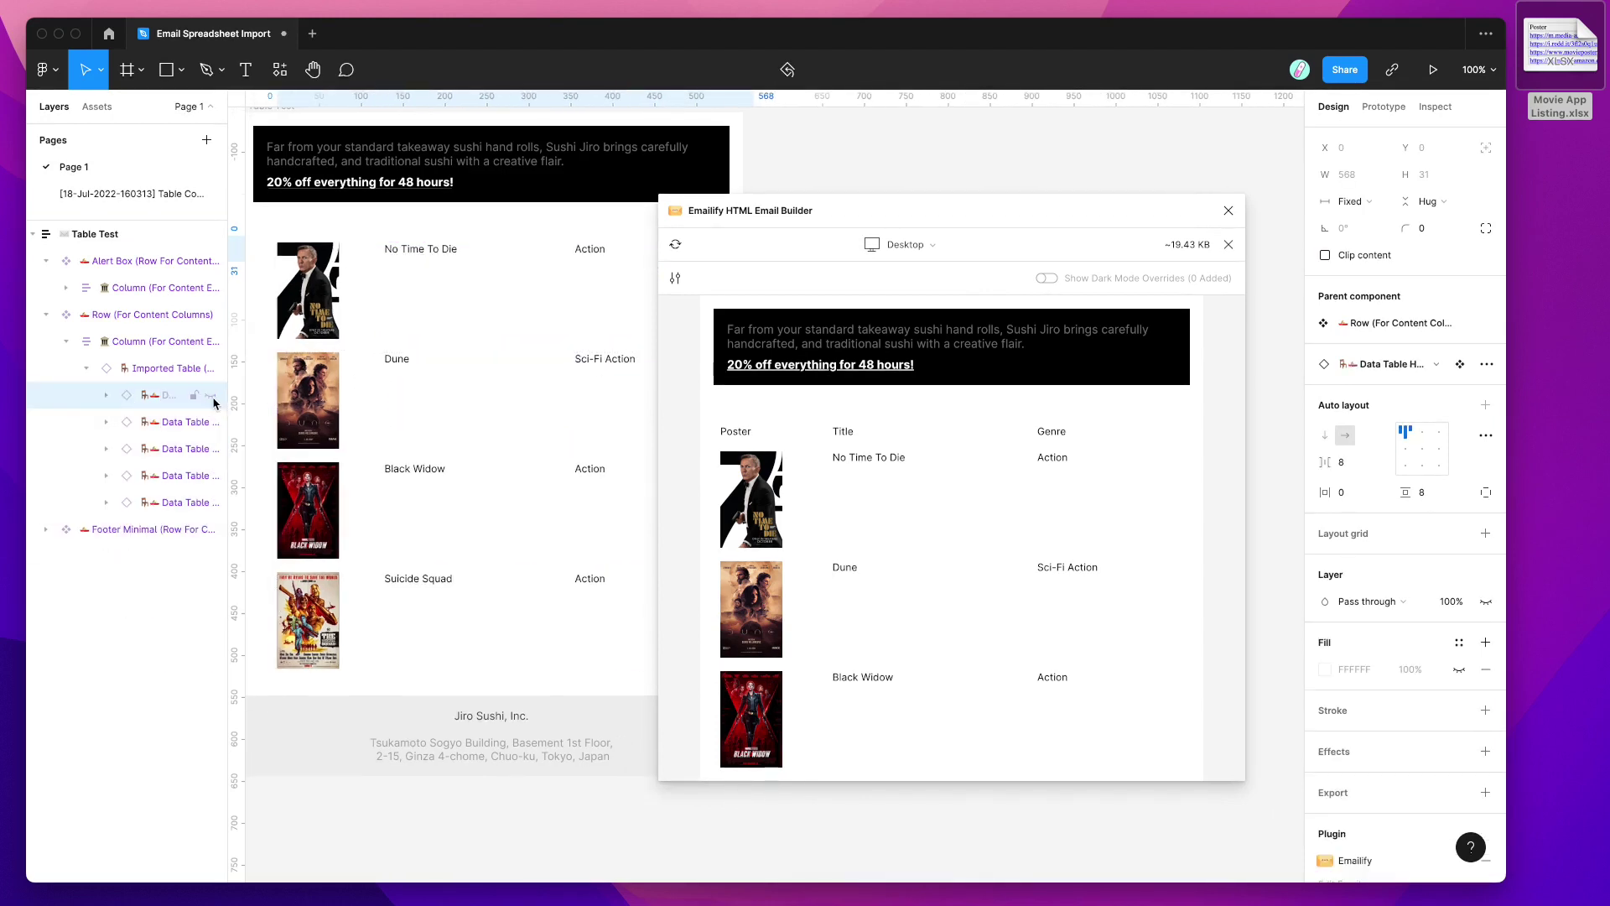
click(211, 397)
Close the Emailify email preview to get back to the builder panel.
scroll(319, 500, left, 2)
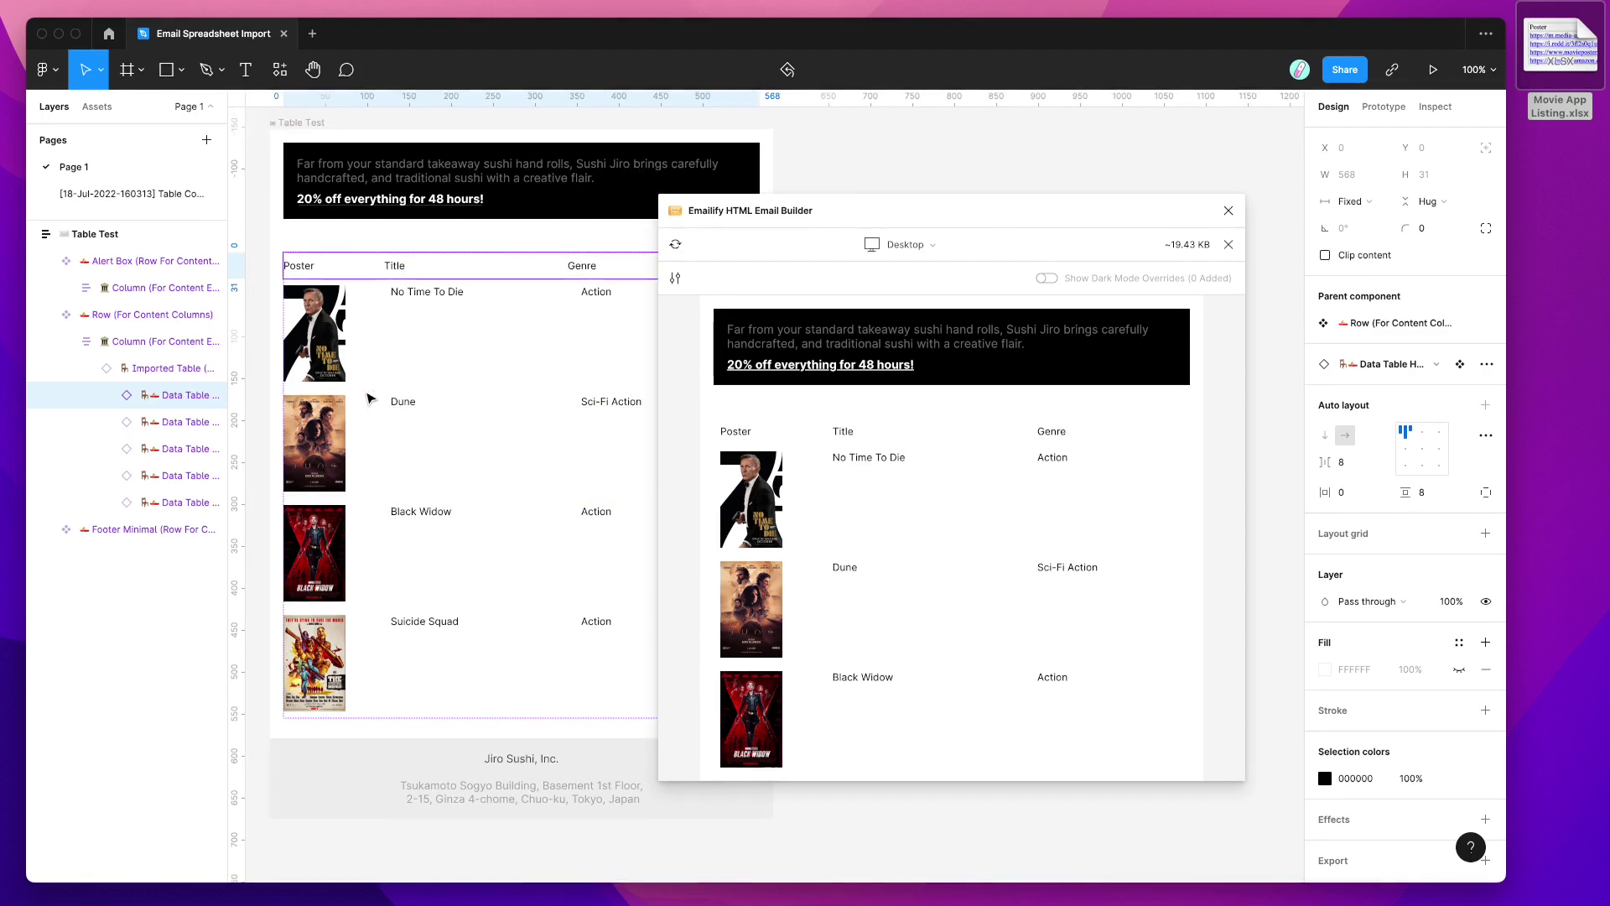
drag(957, 214, 920, 209)
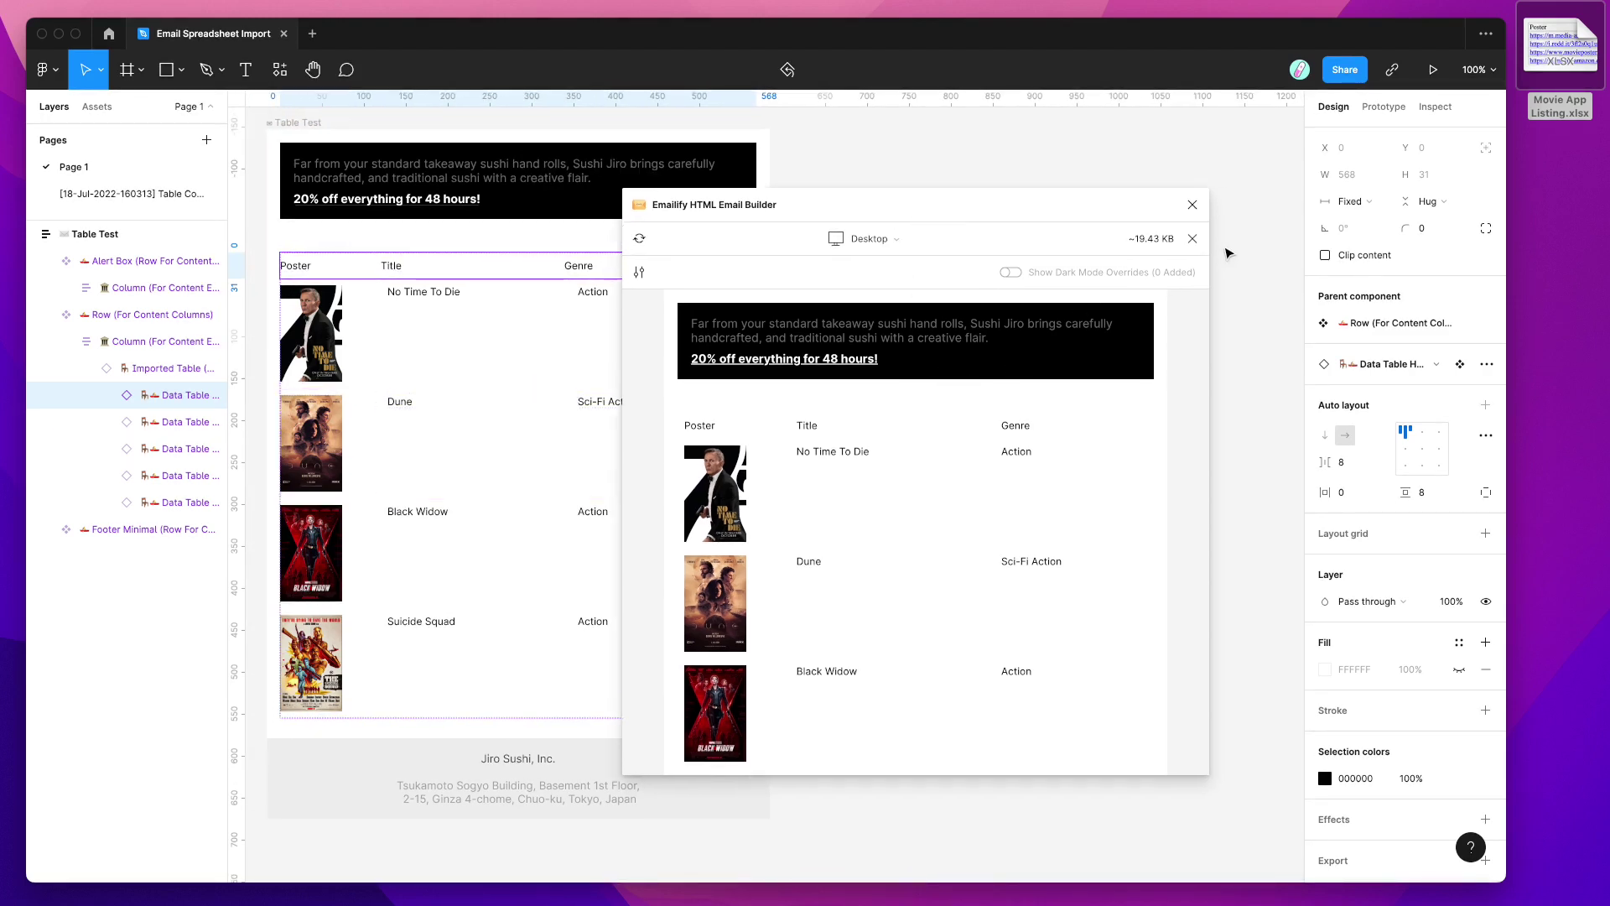
click(1190, 243)
drag(903, 215, 1080, 209)
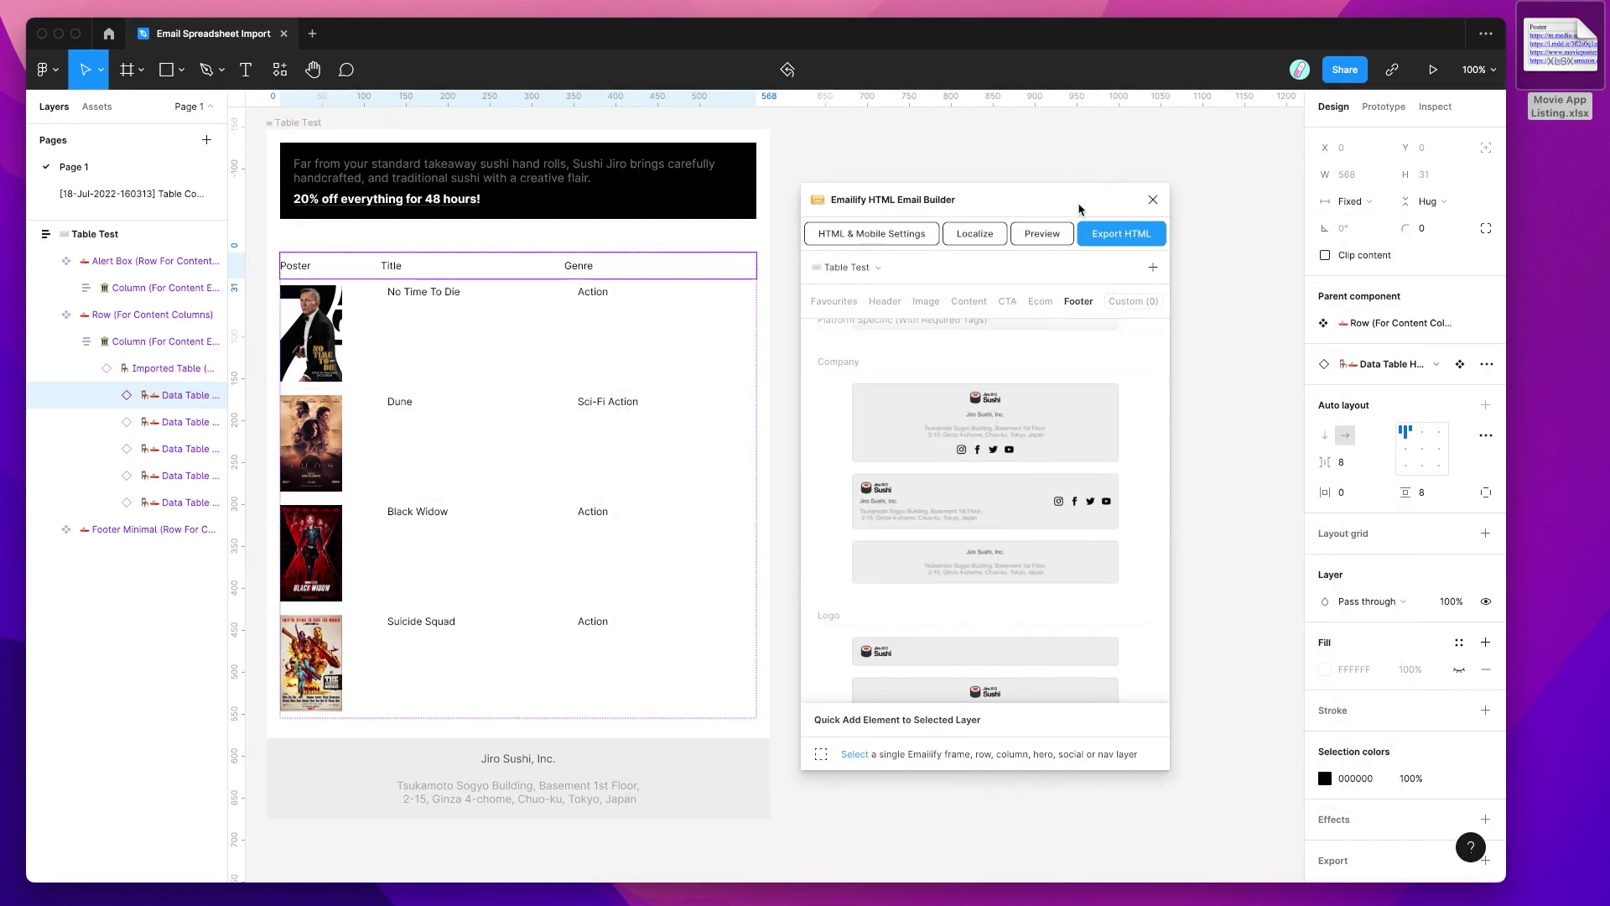
In Emailify's HTML export, set the format to plain HTML under Download To Computer.
click(1121, 238)
click(965, 489)
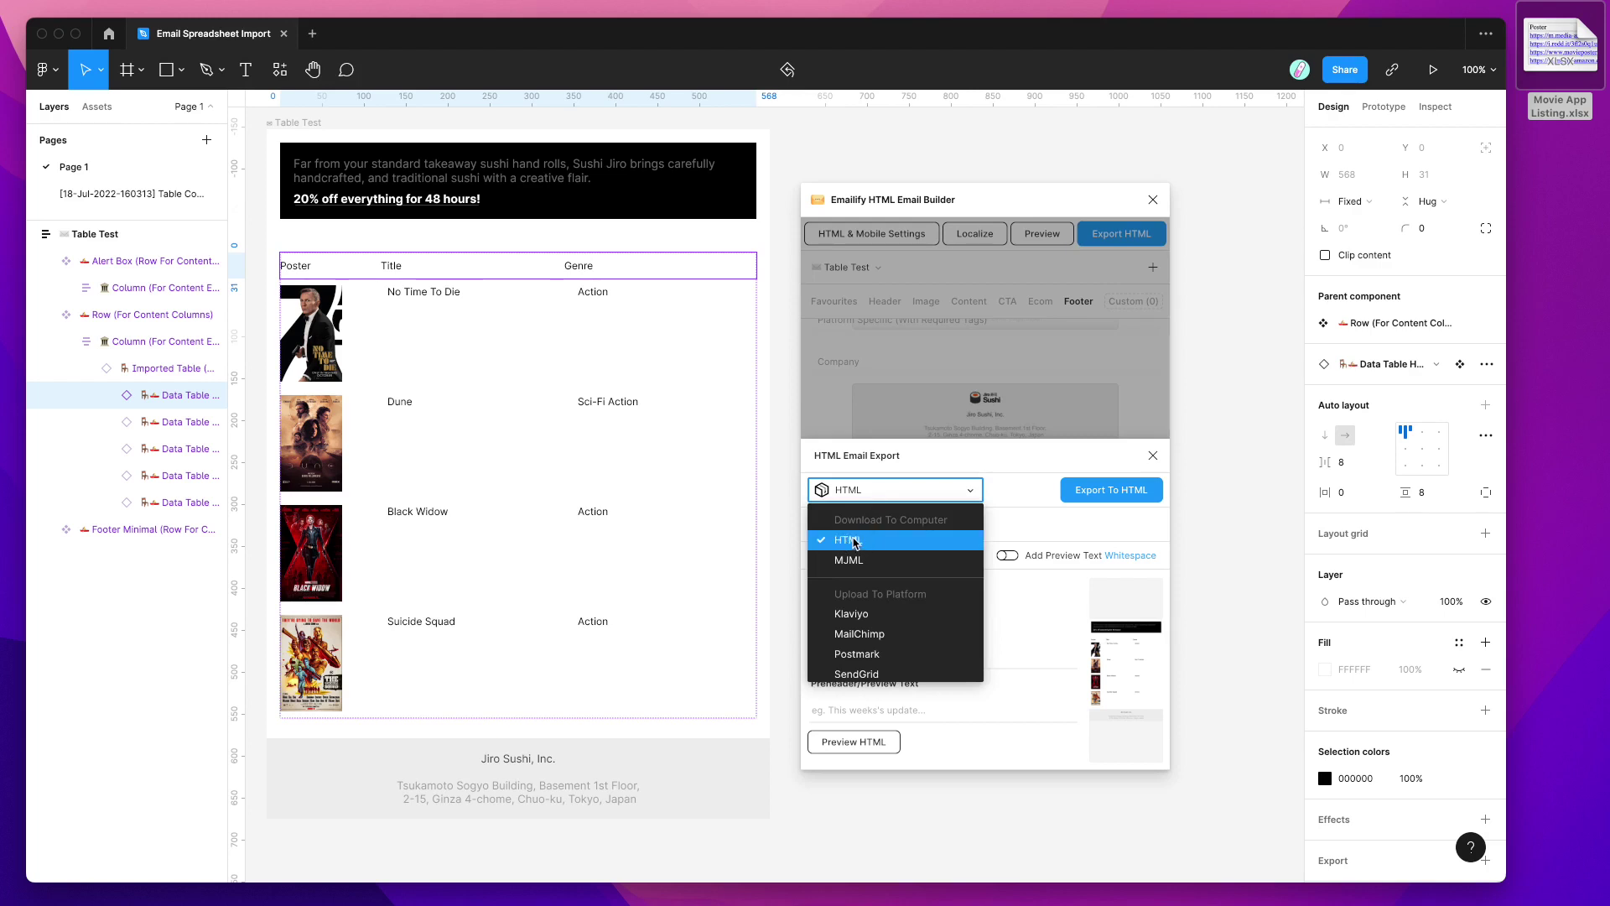
scroll(855, 543, down, 3)
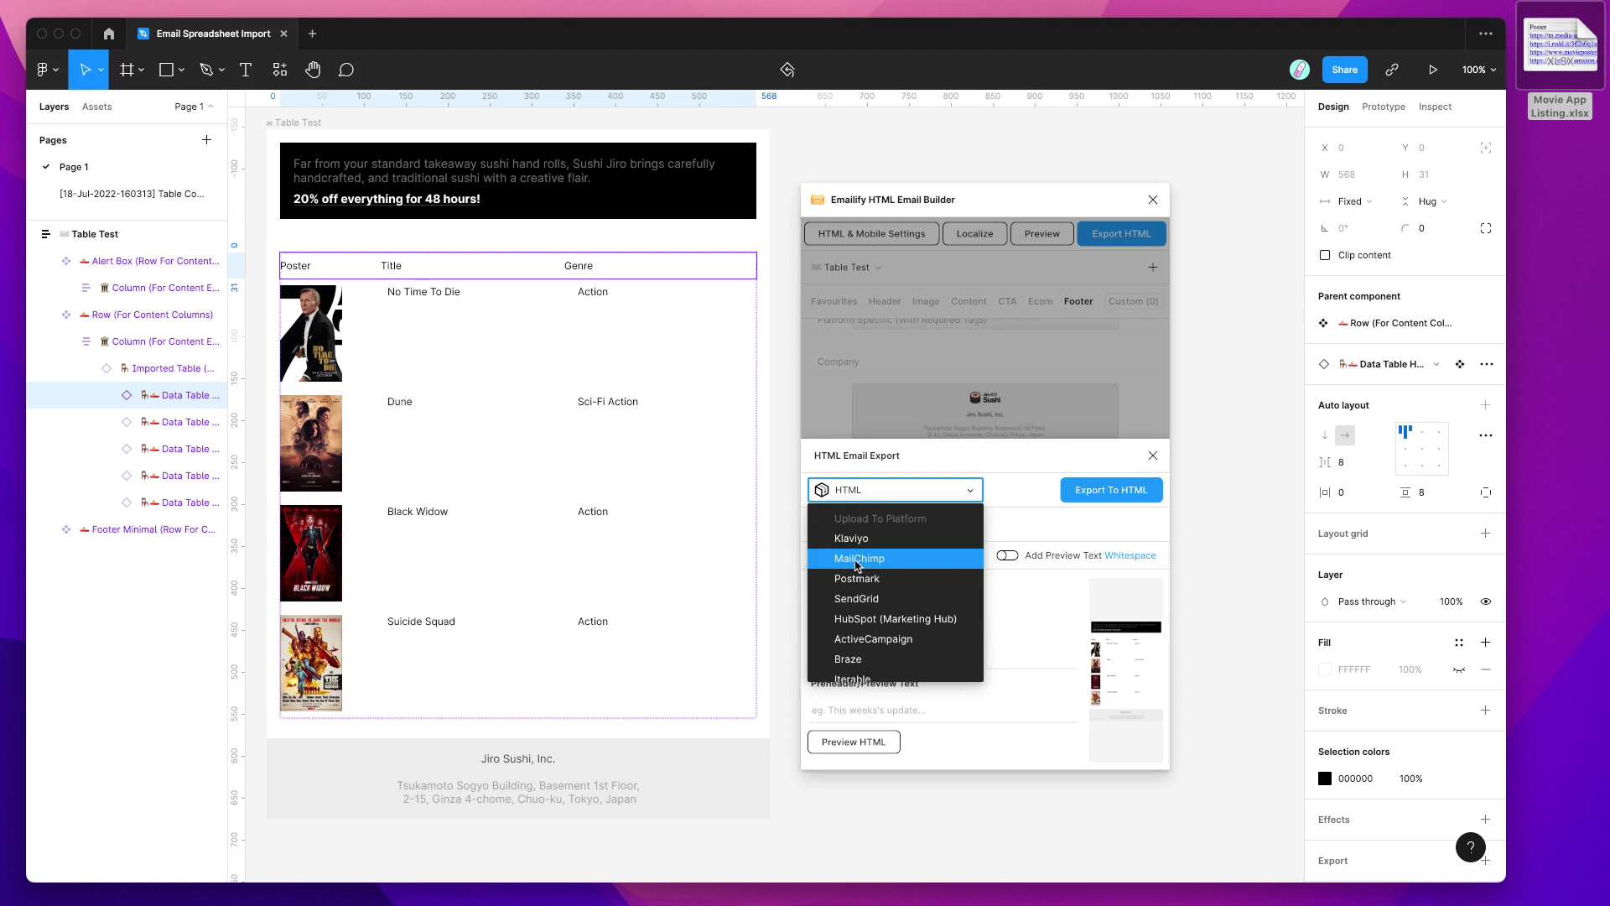
click(853, 560)
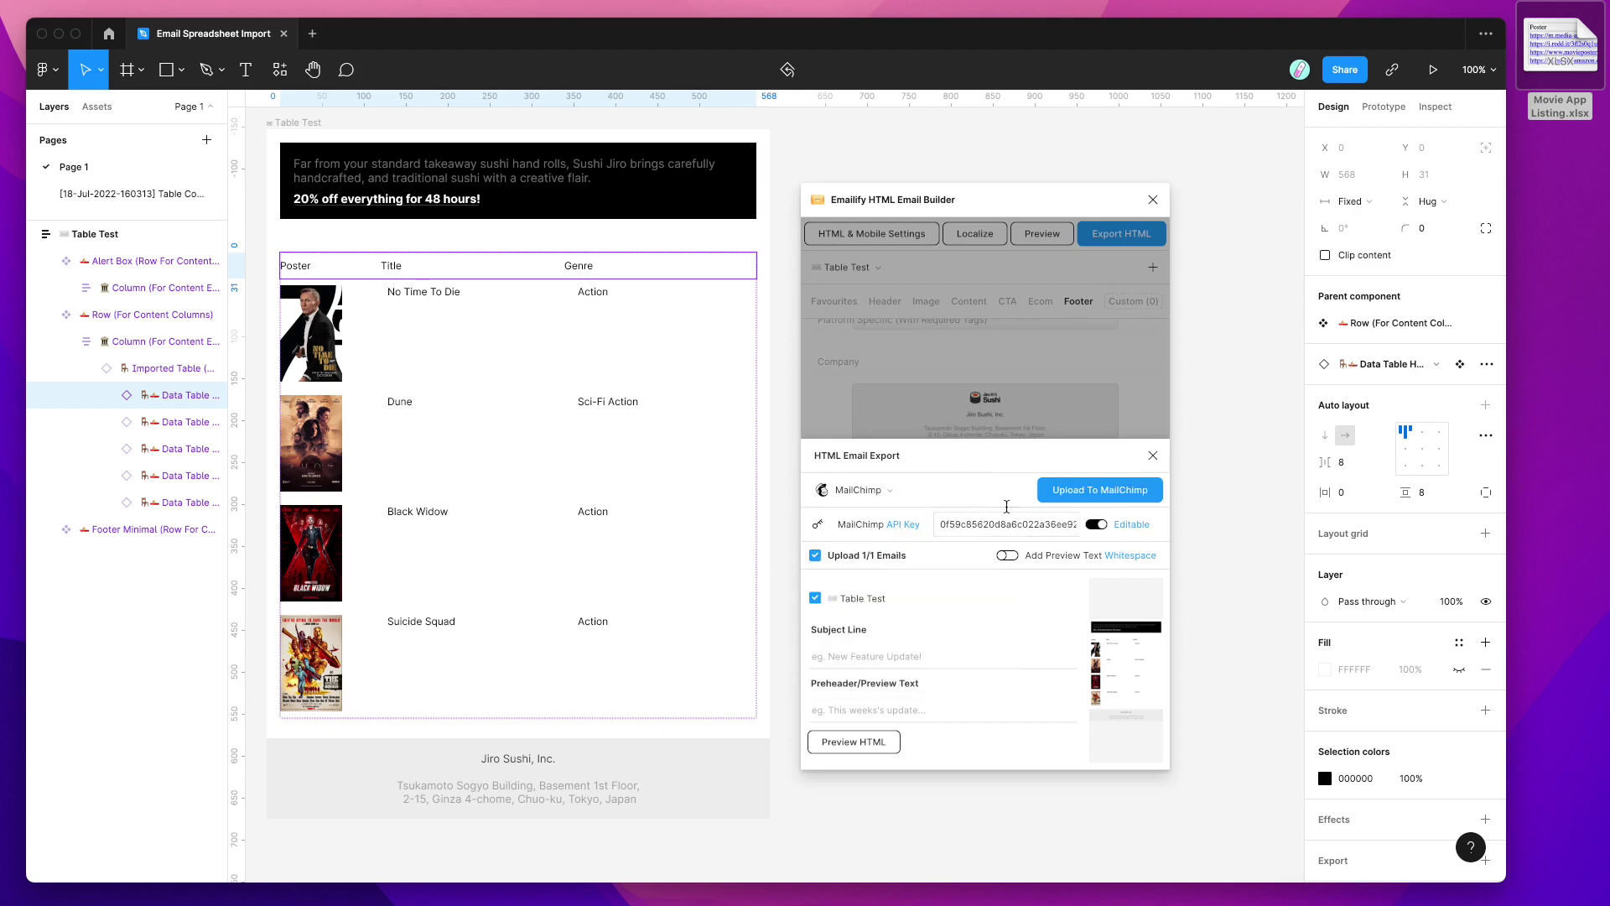
click(877, 491)
click(870, 541)
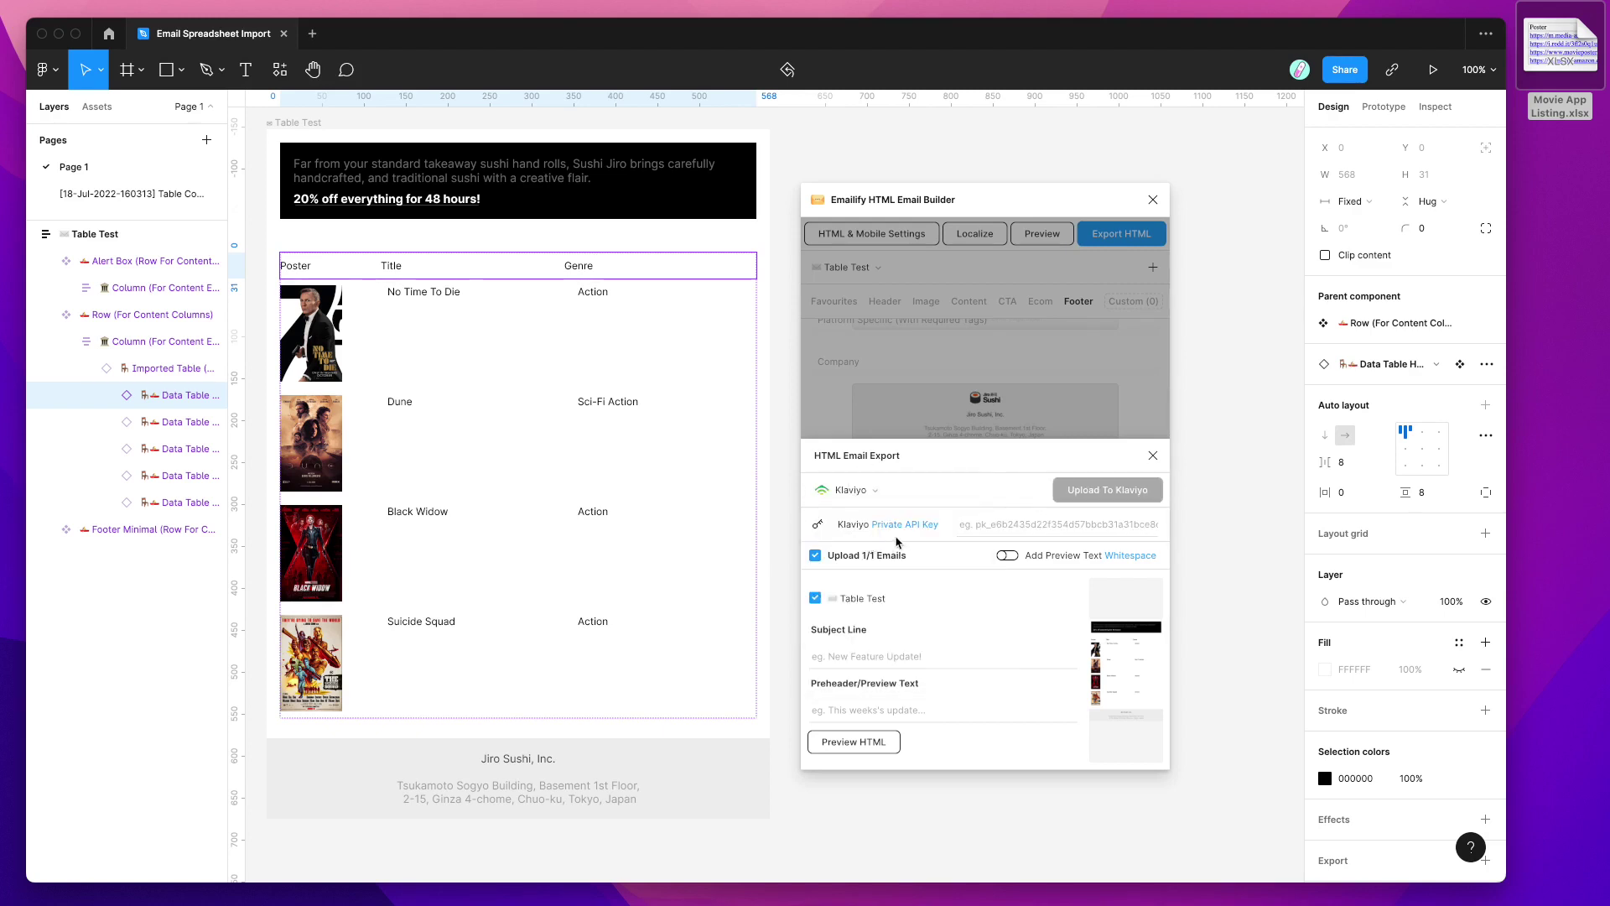
click(887, 495)
scroll(883, 591, up, 5)
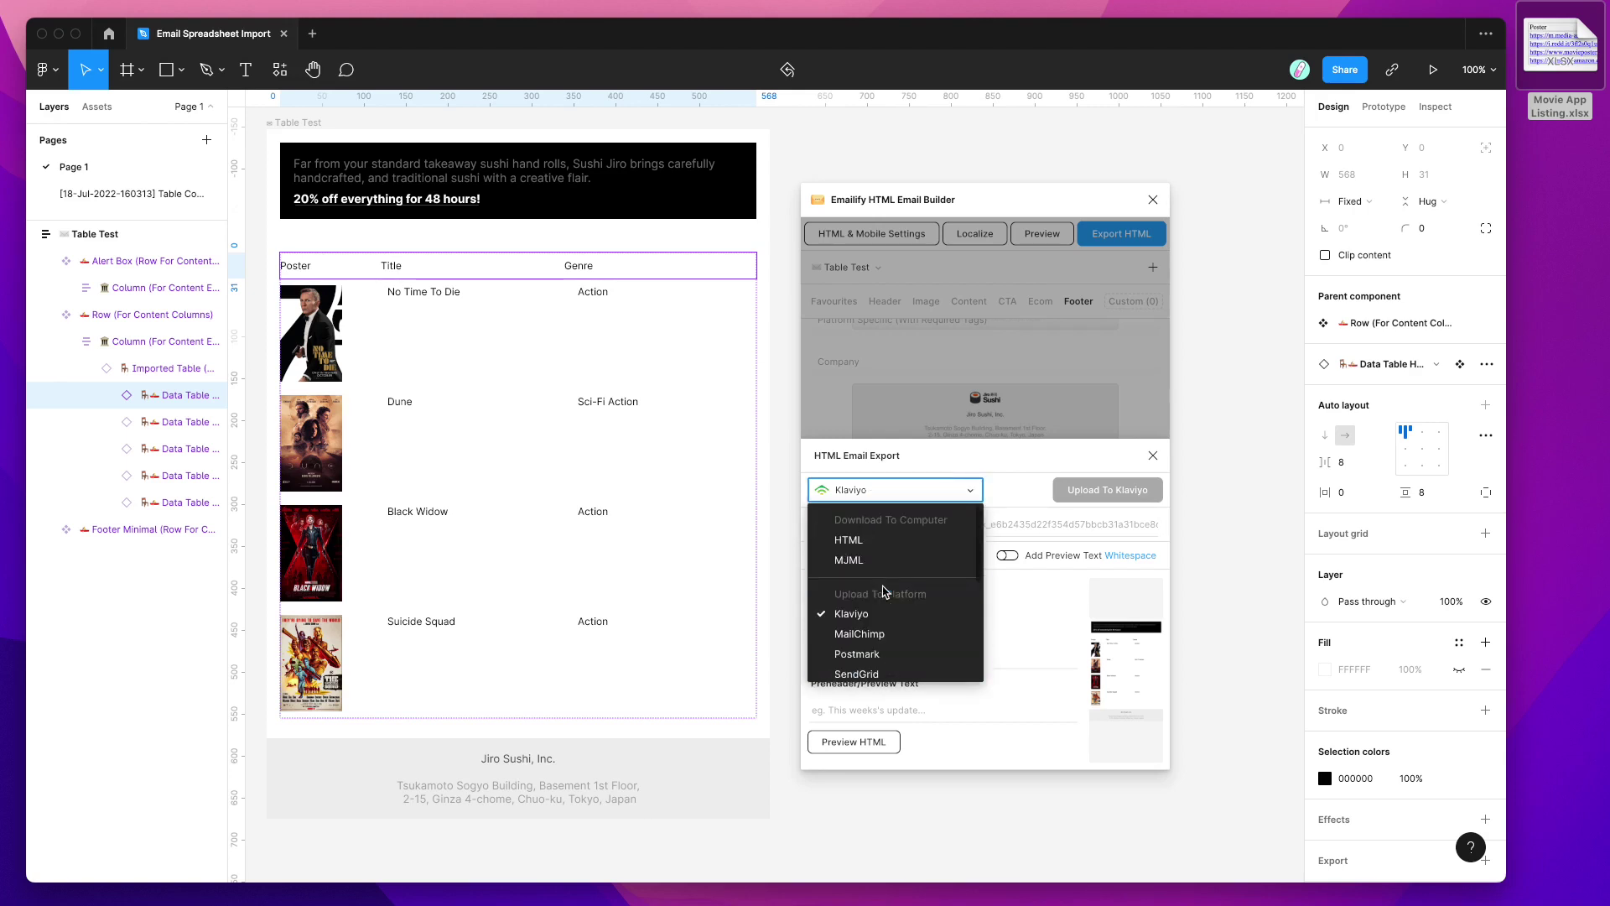
click(873, 541)
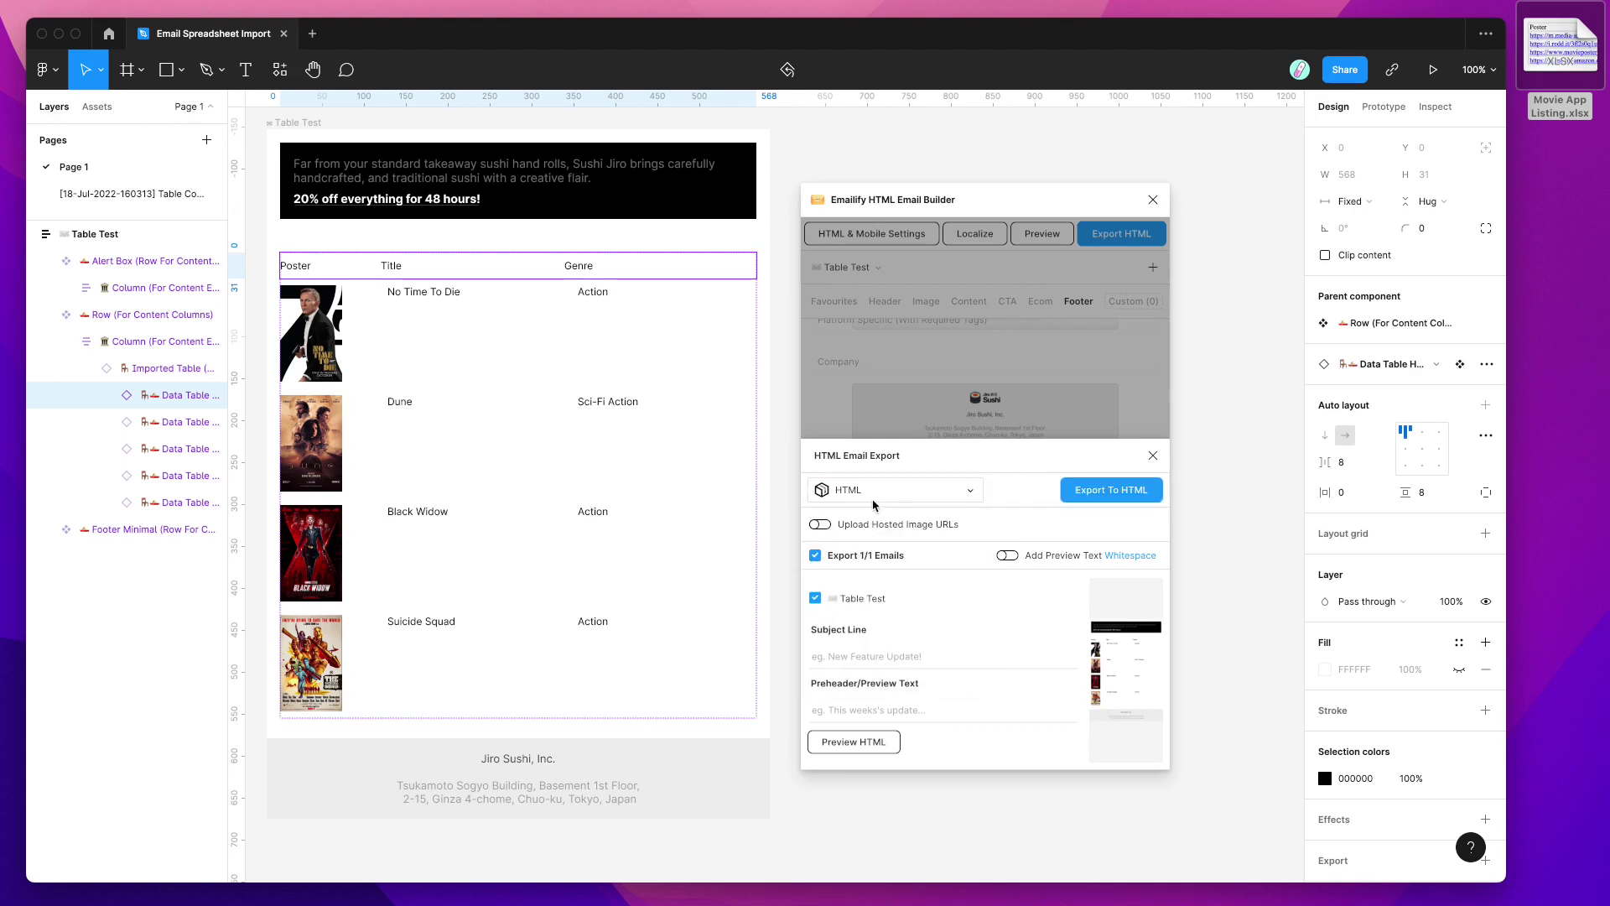
Run Export To HTML to generate the Table Test email code.
click(1083, 492)
click(863, 653)
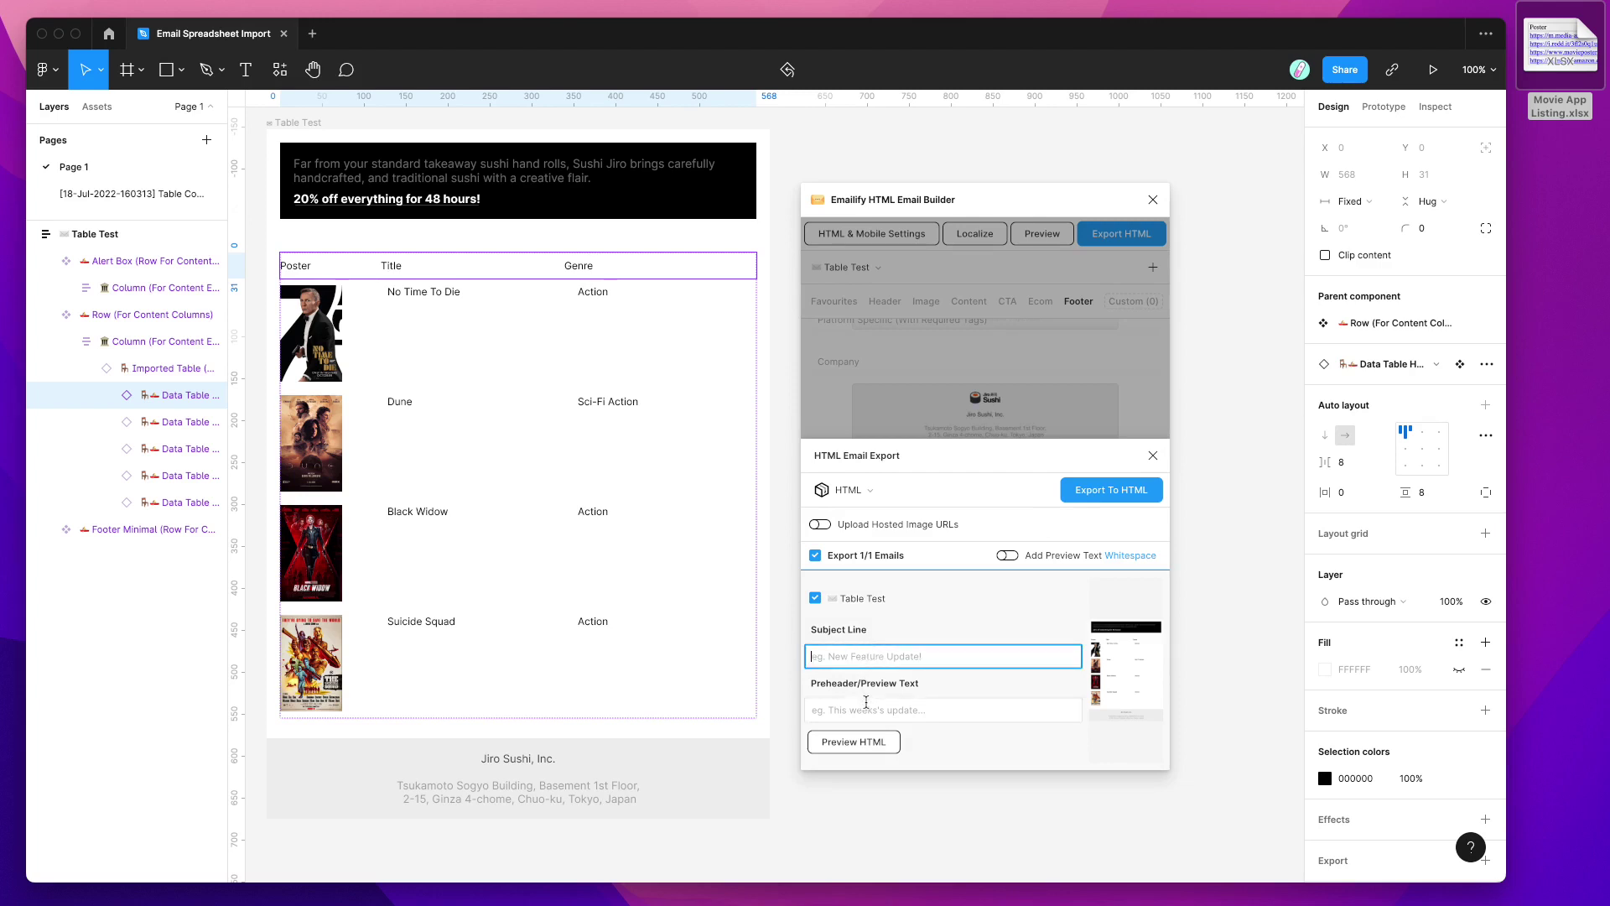
click(1099, 493)
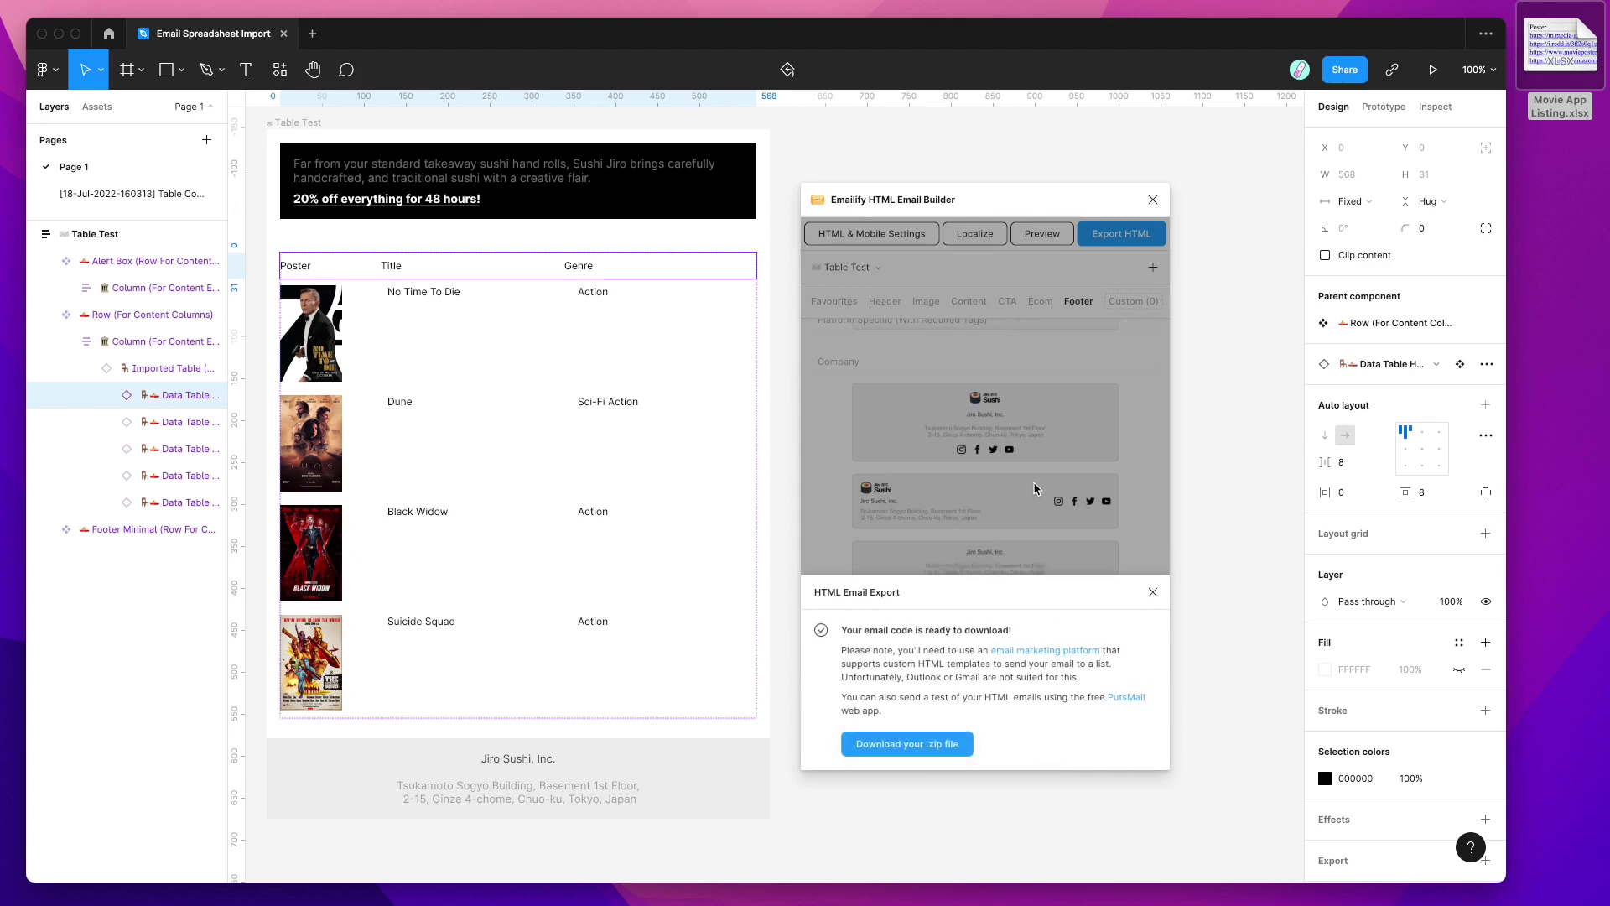
Save the exported zip to the Desktop, extract it, and open the folder with previews.html and table-test.
click(900, 748)
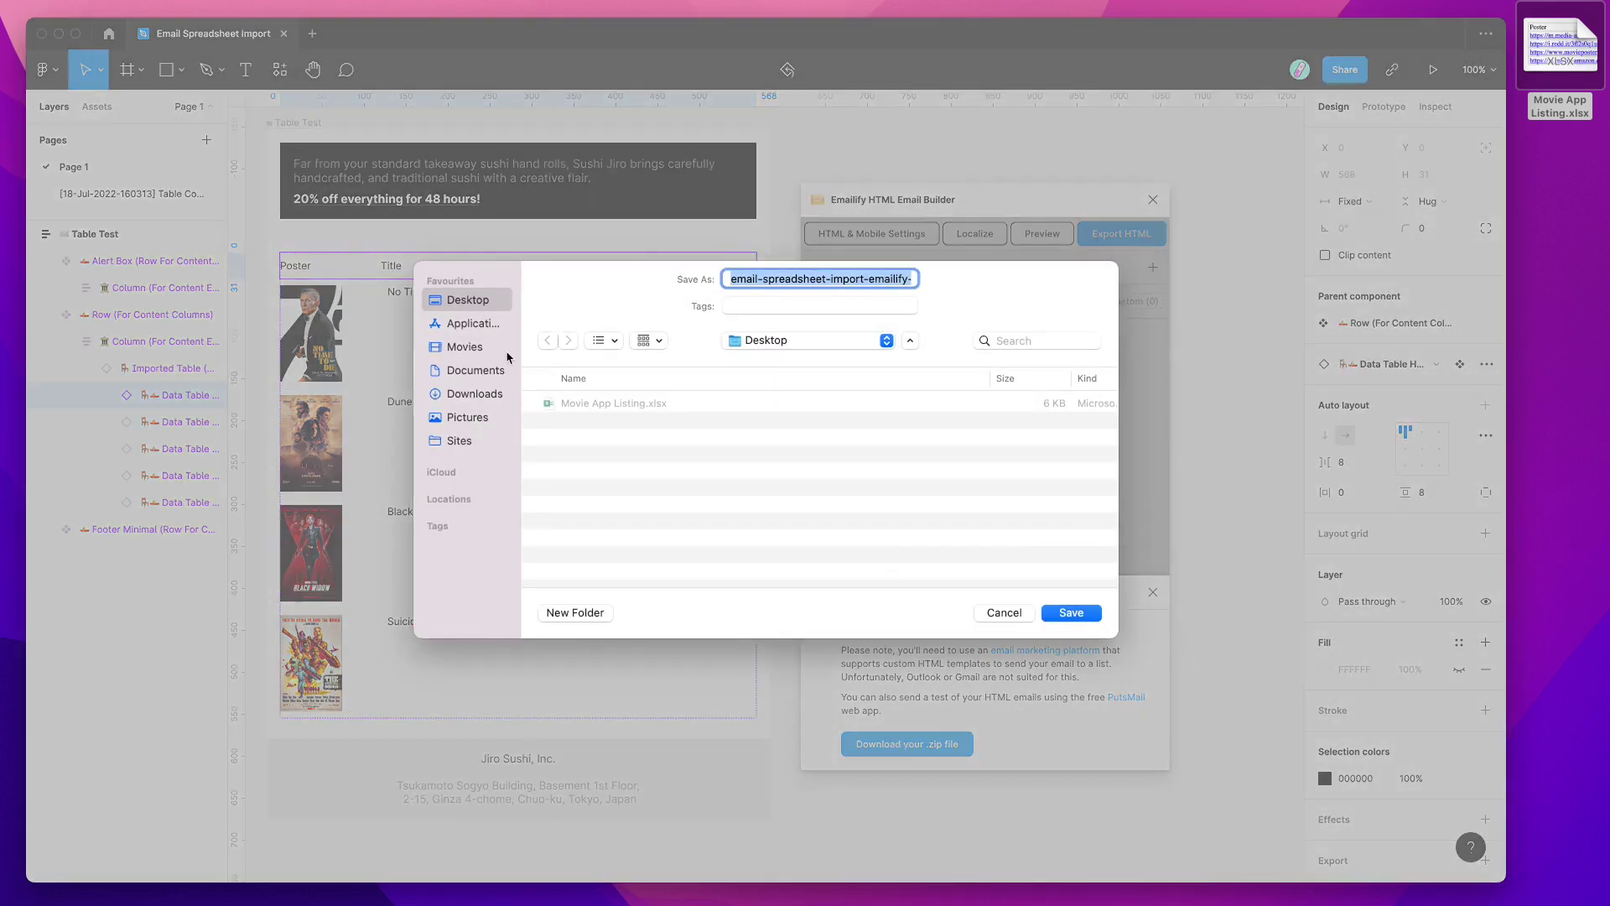
click(1064, 618)
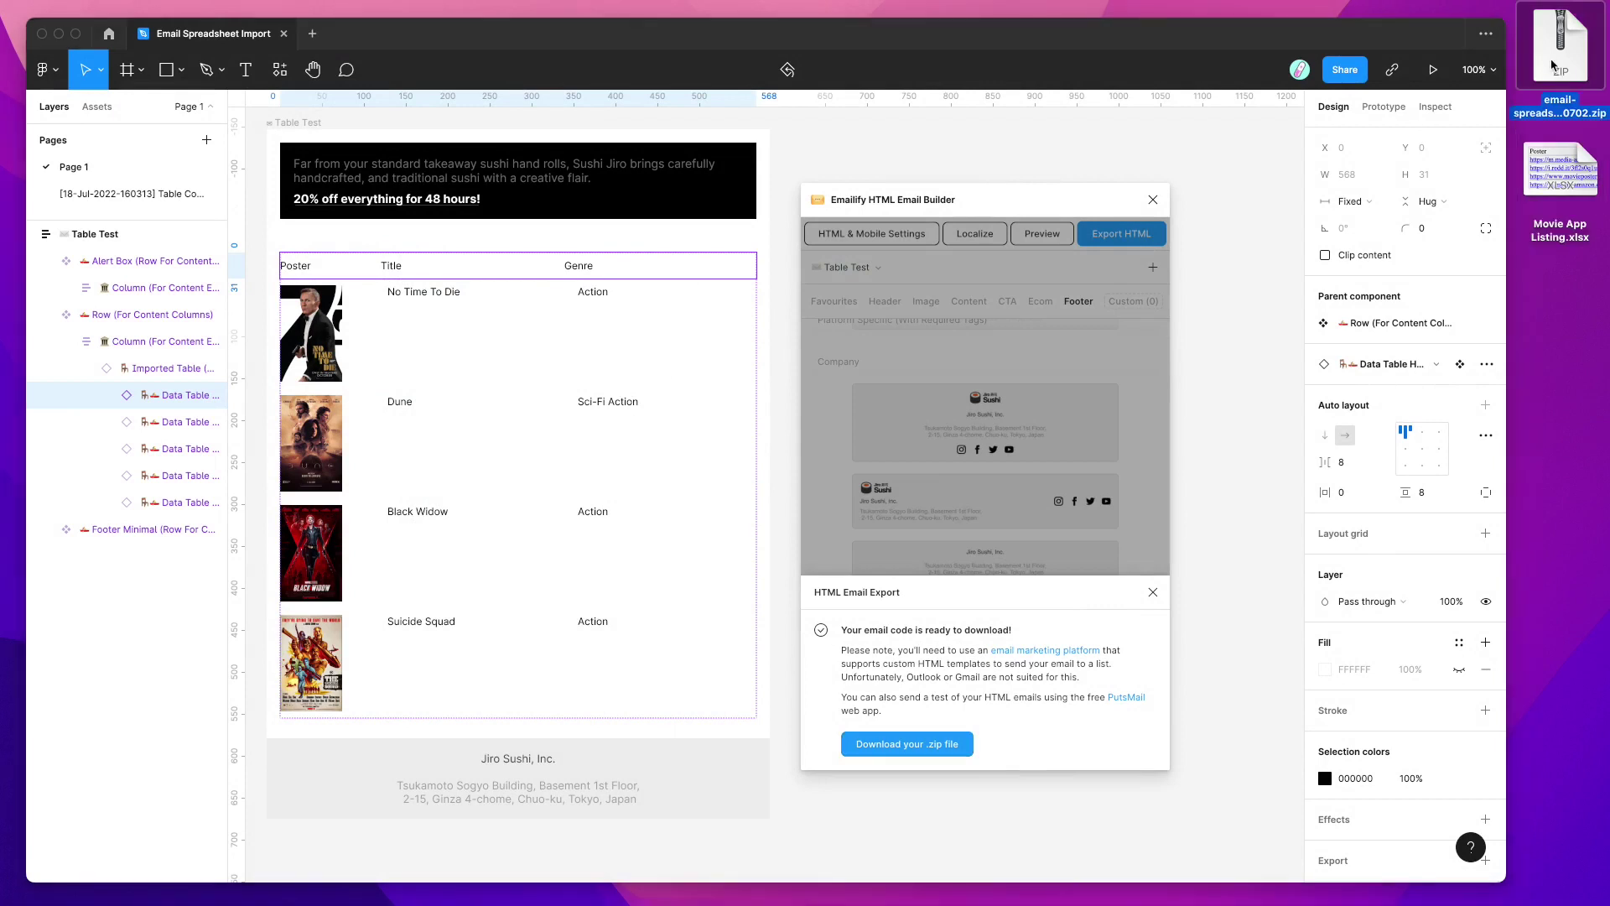
double_click(1554, 65)
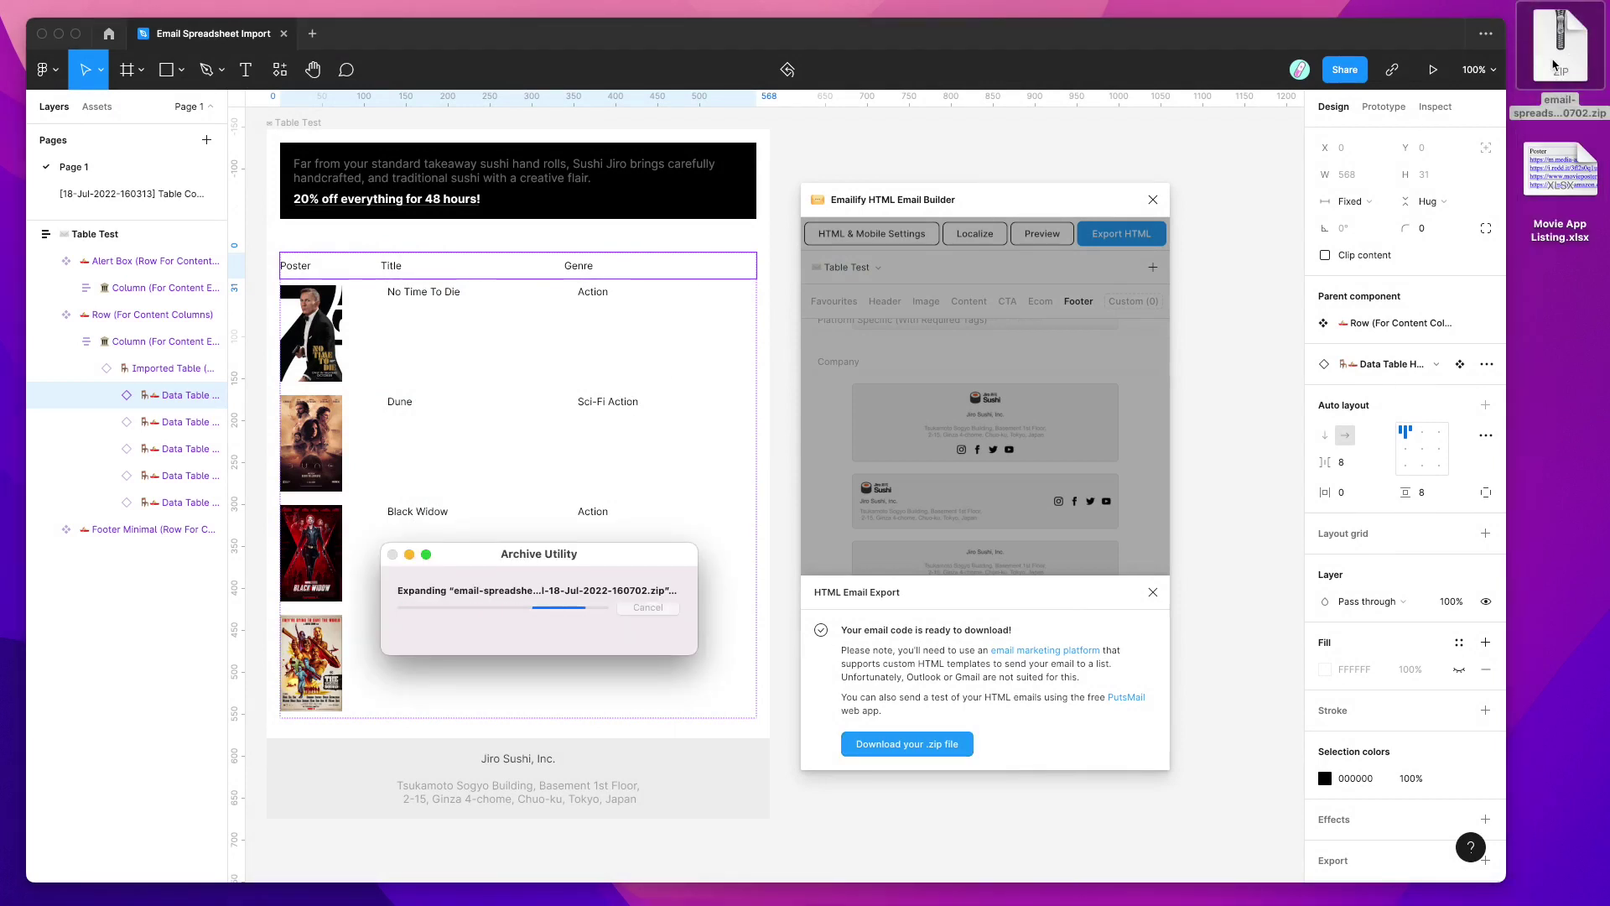
click(1552, 32)
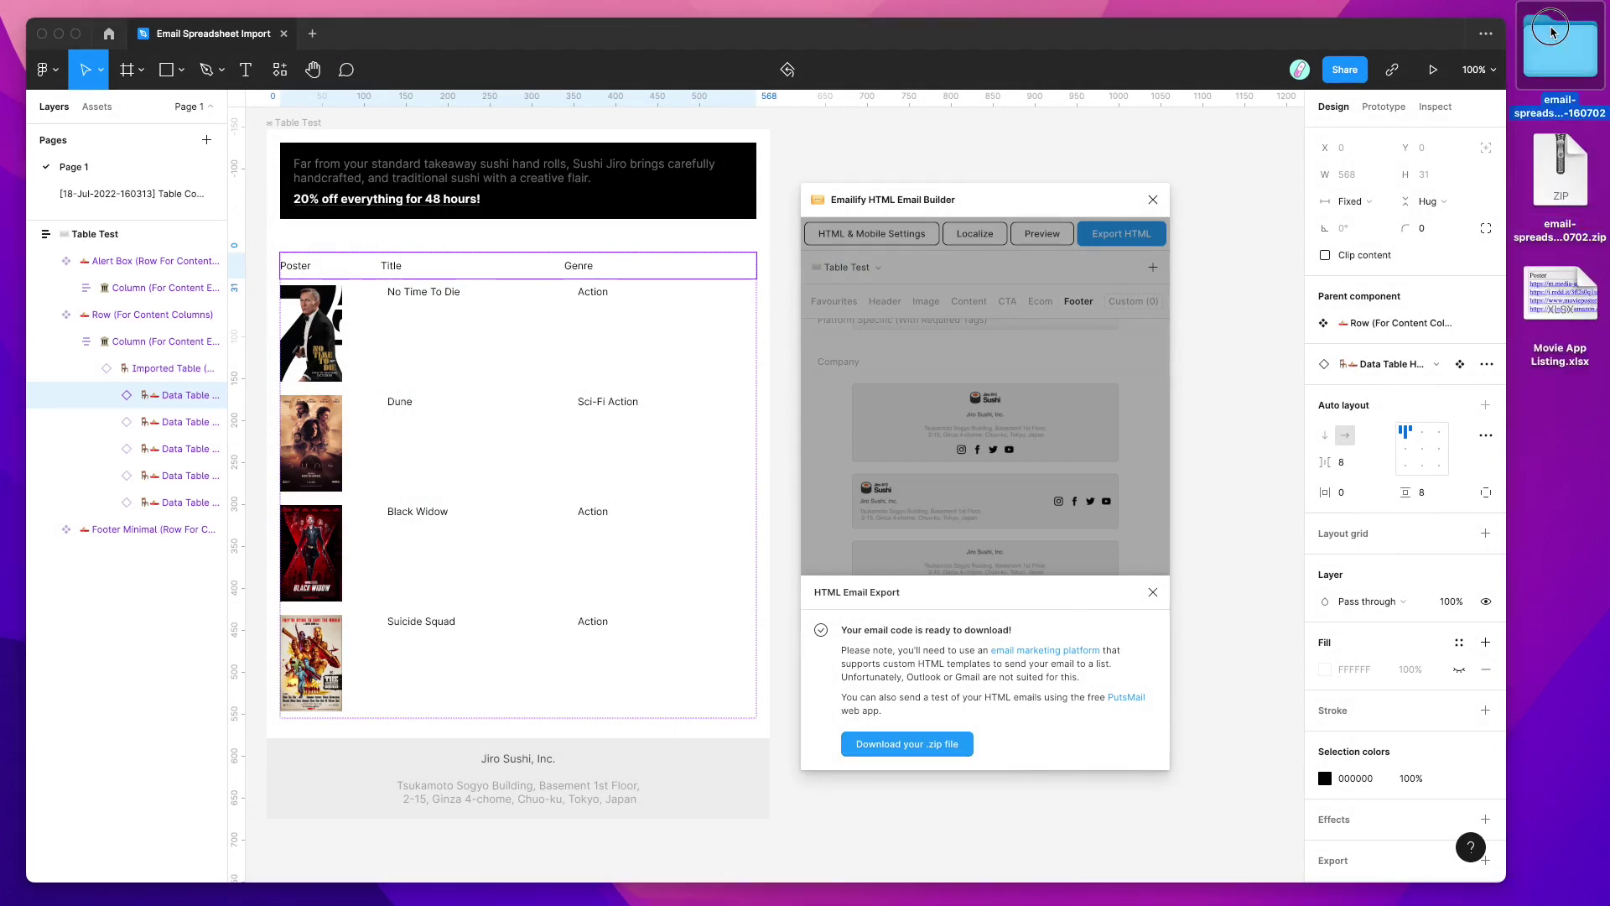
double_click(1537, 39)
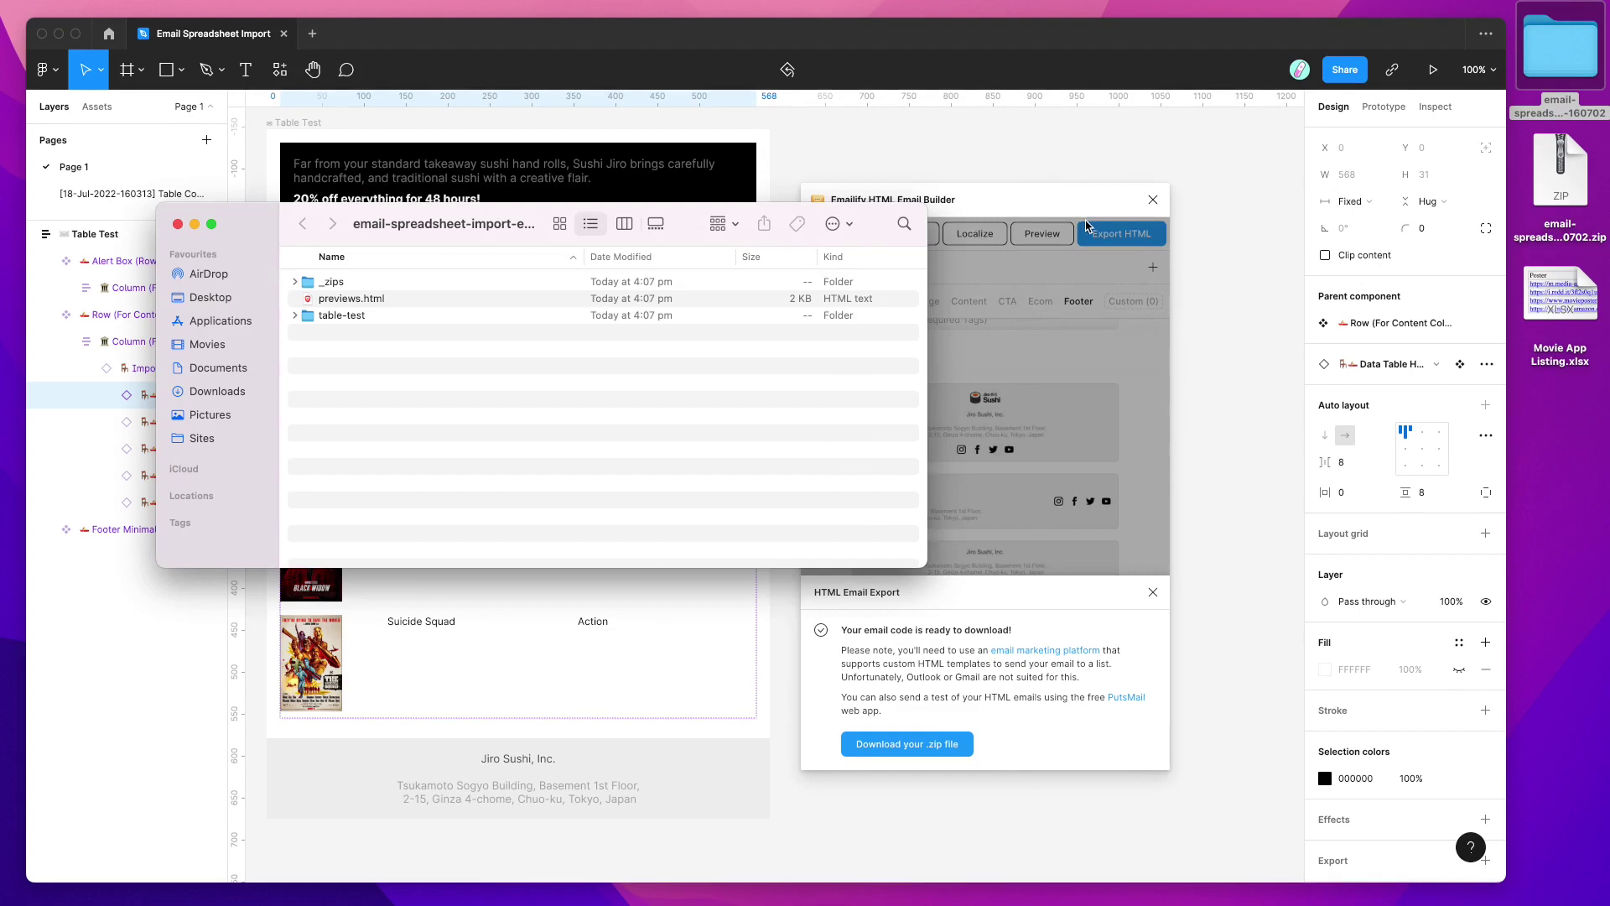
Open previews.html in Chrome and scroll through the 600px Large and 320px Small previews.
click(347, 304)
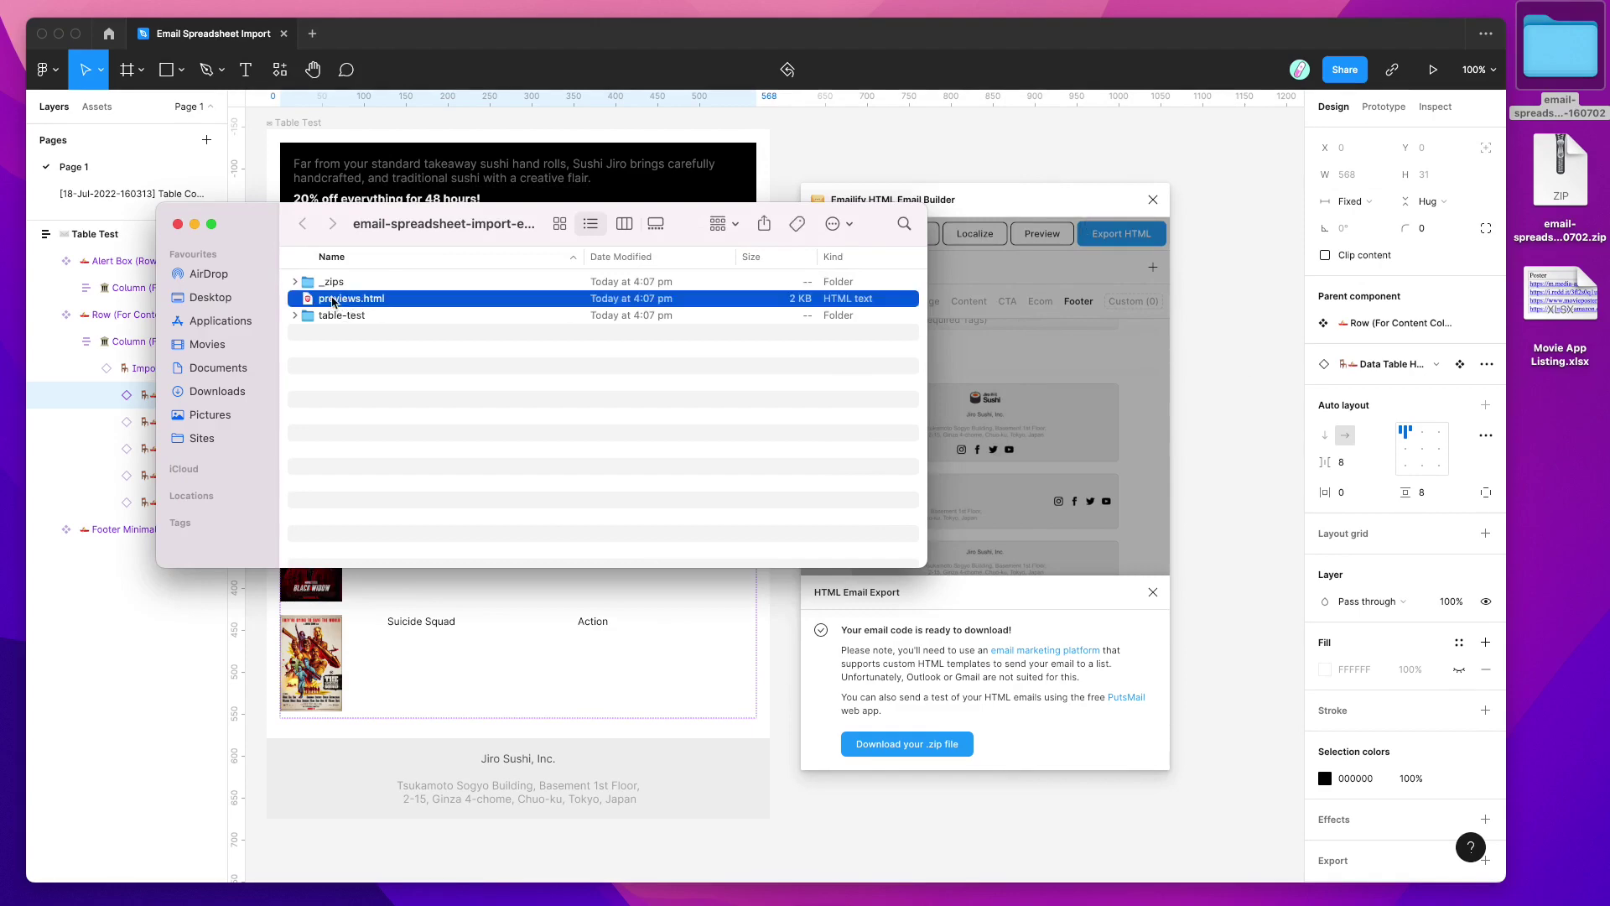
double_click(325, 304)
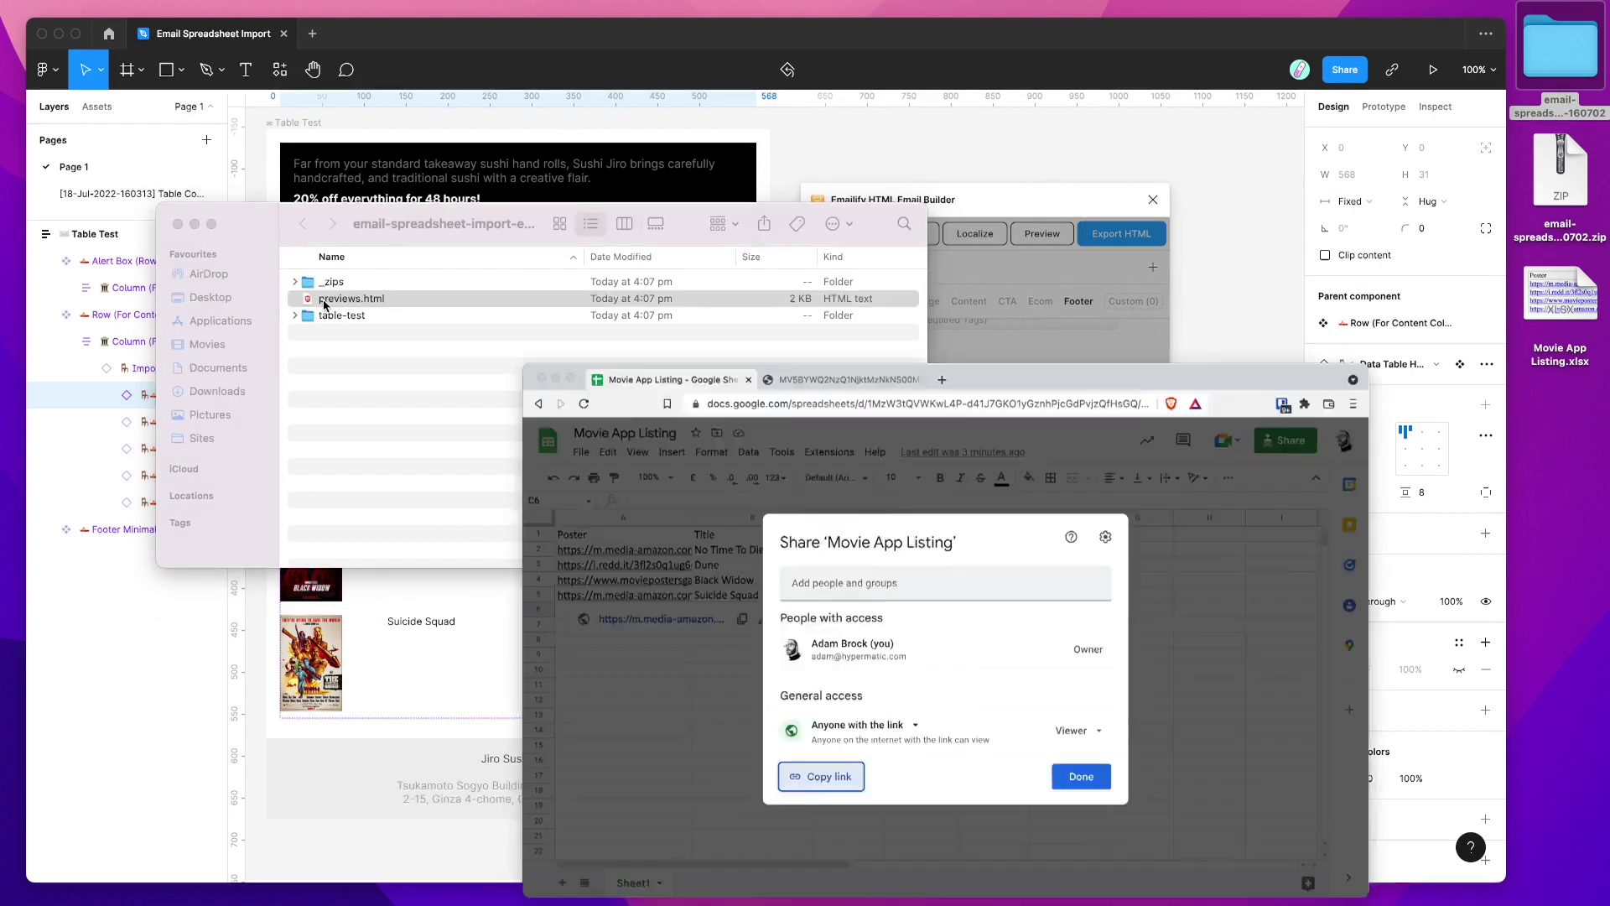
scroll(1172, 571, down, 3)
scroll(1172, 571, up, 3)
scroll(787, 408, down, 1)
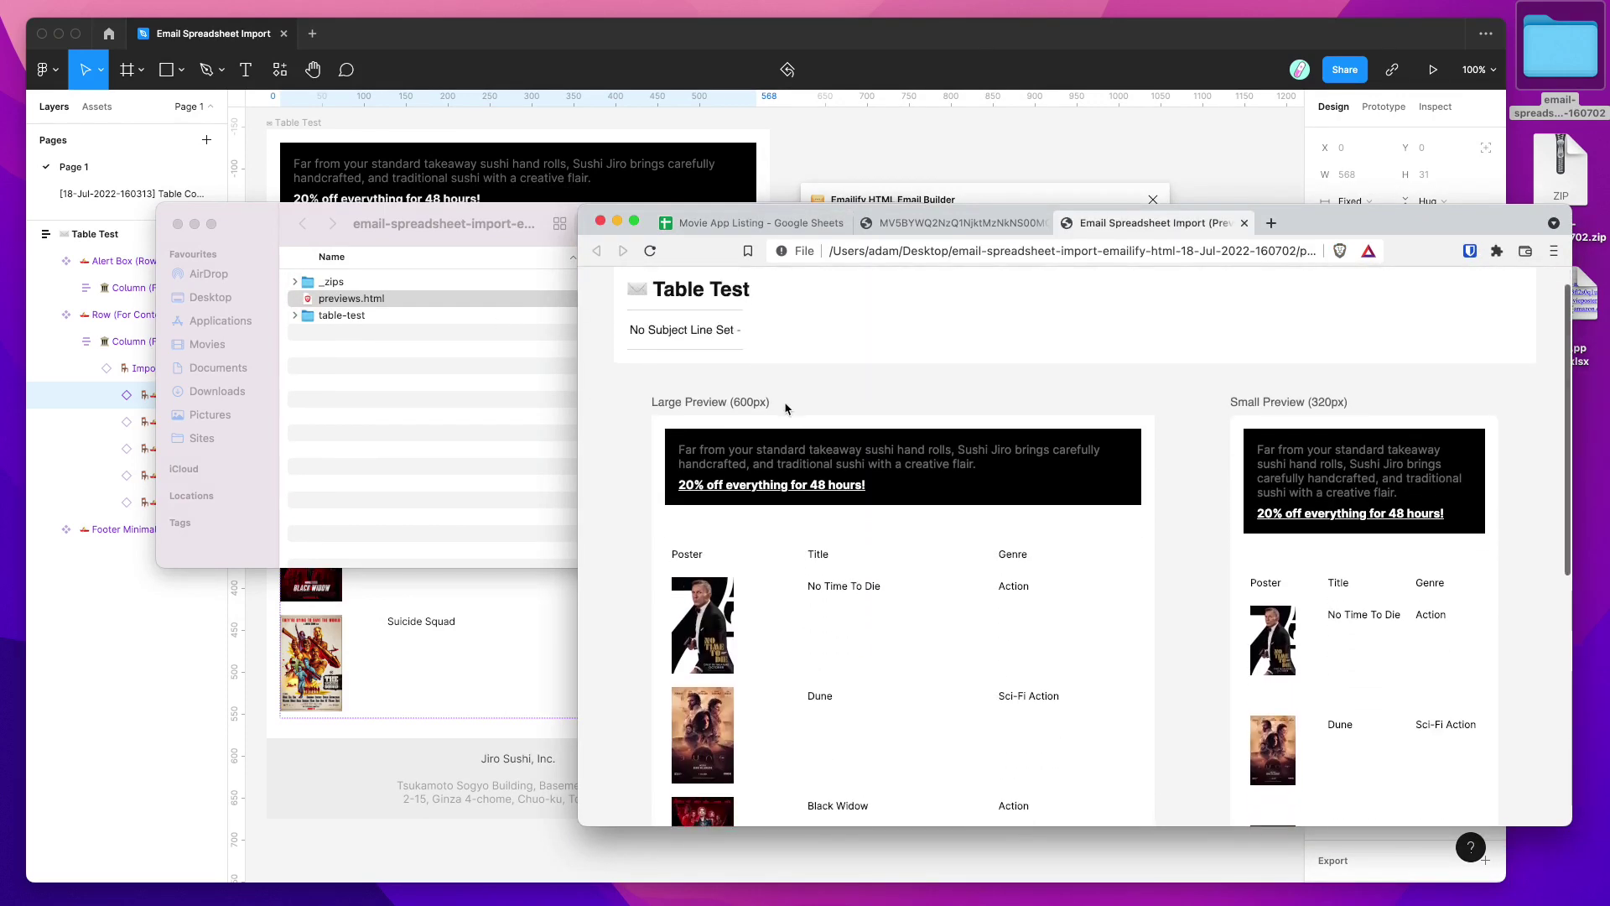
scroll(786, 409, down, 5)
scroll(923, 554, down, 2)
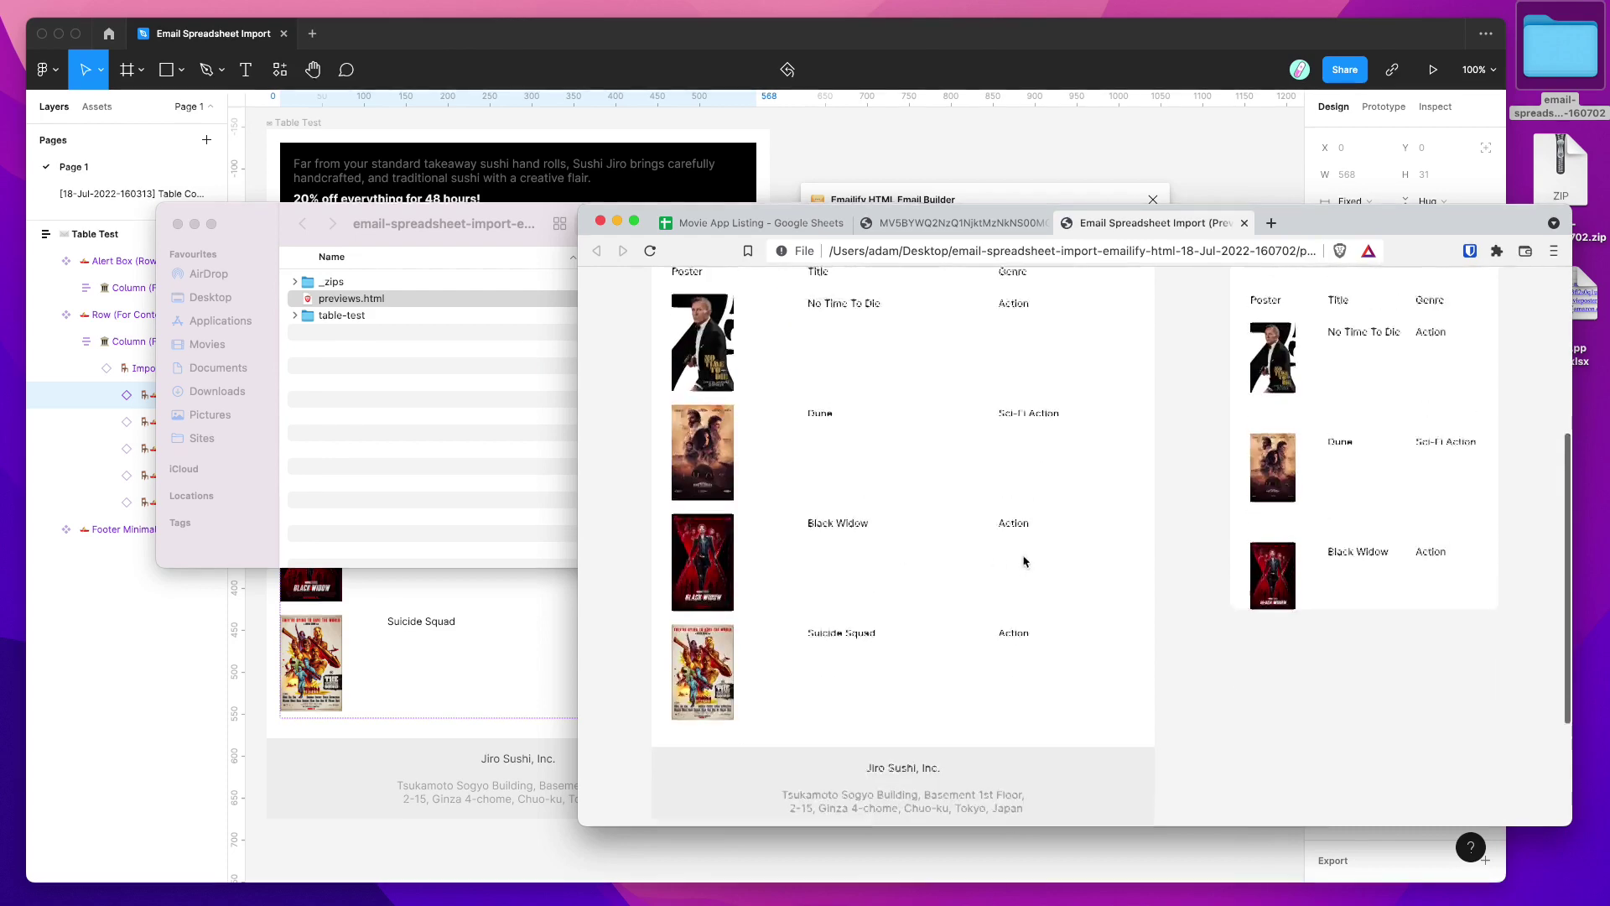
scroll(1024, 560, up, 5)
scroll(1327, 543, down, 4)
scroll(1327, 544, up, 5)
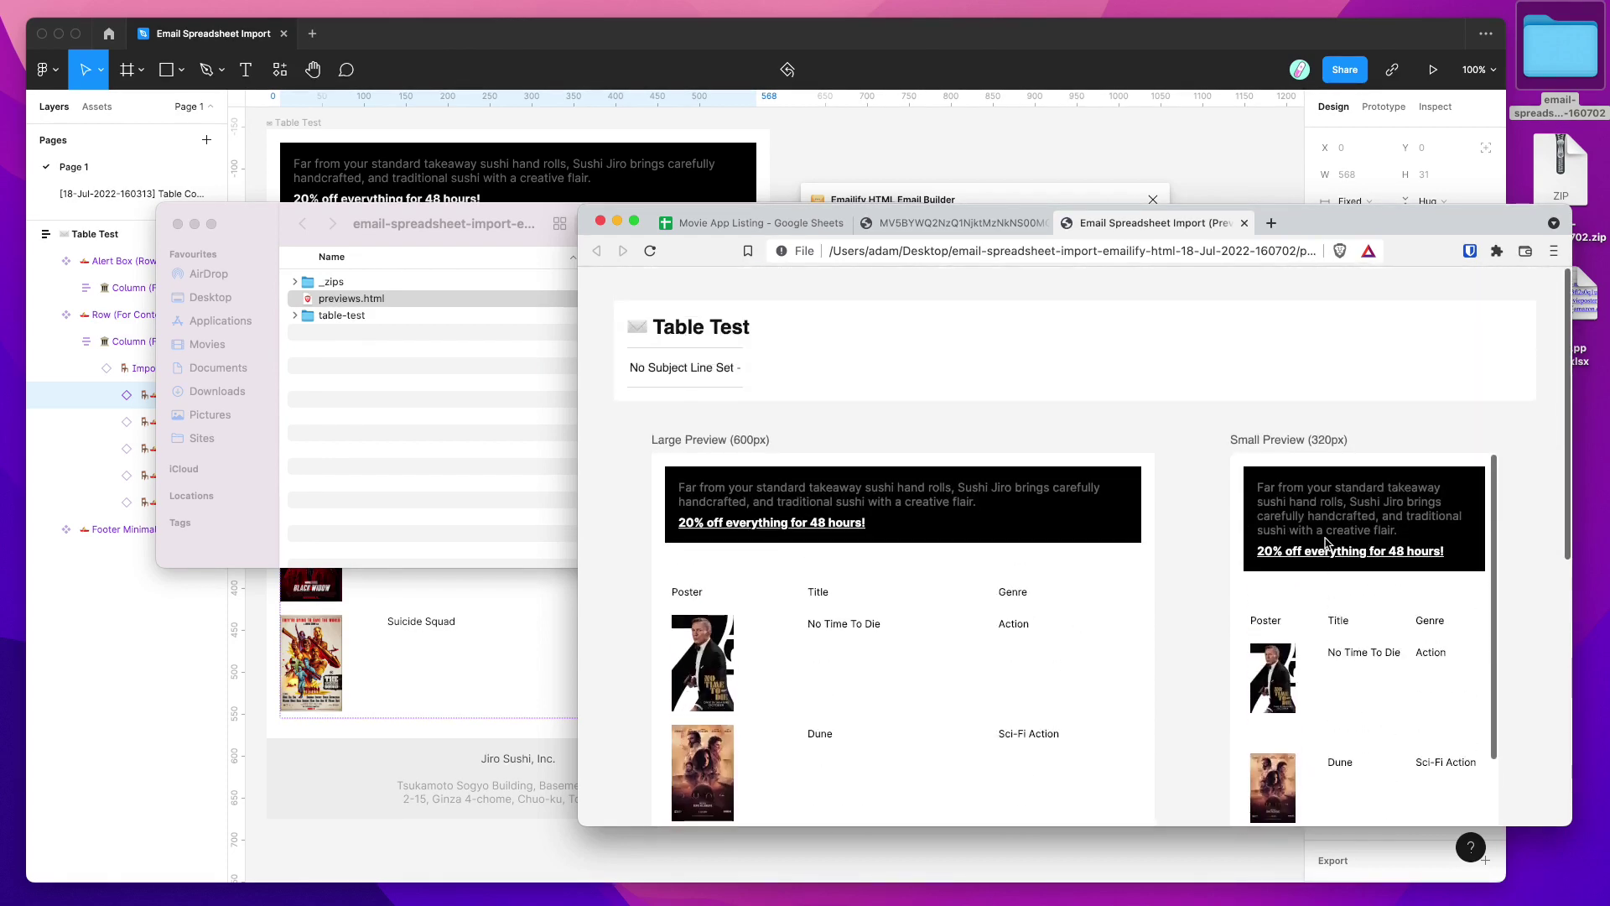
click(377, 321)
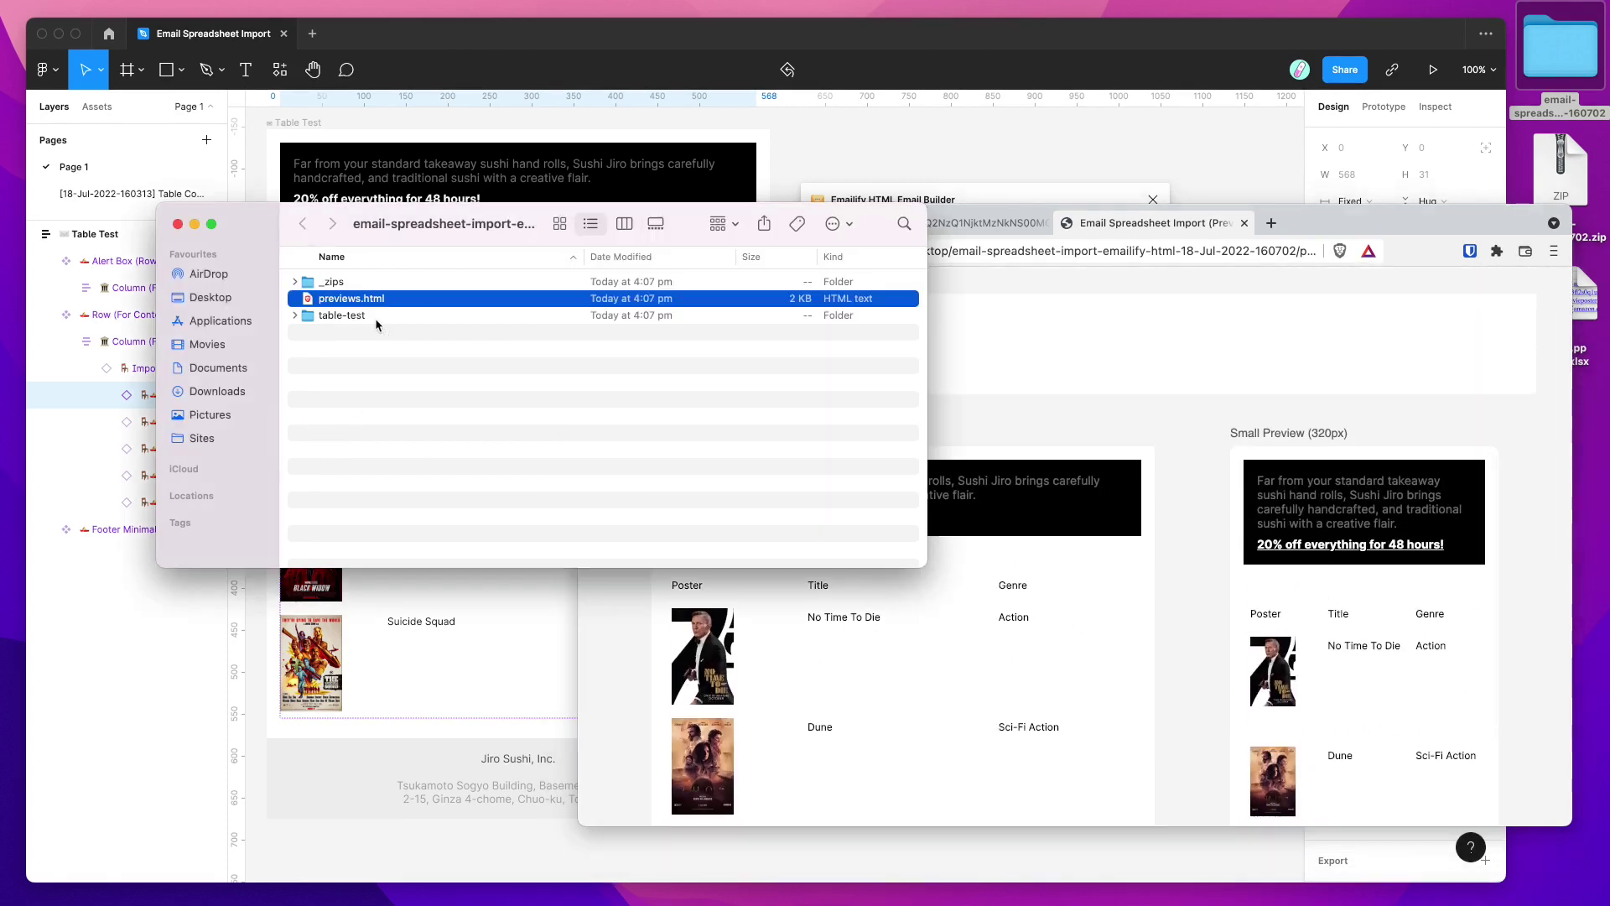
Open table-test's index.html in Chrome to view the exported email.
click(295, 317)
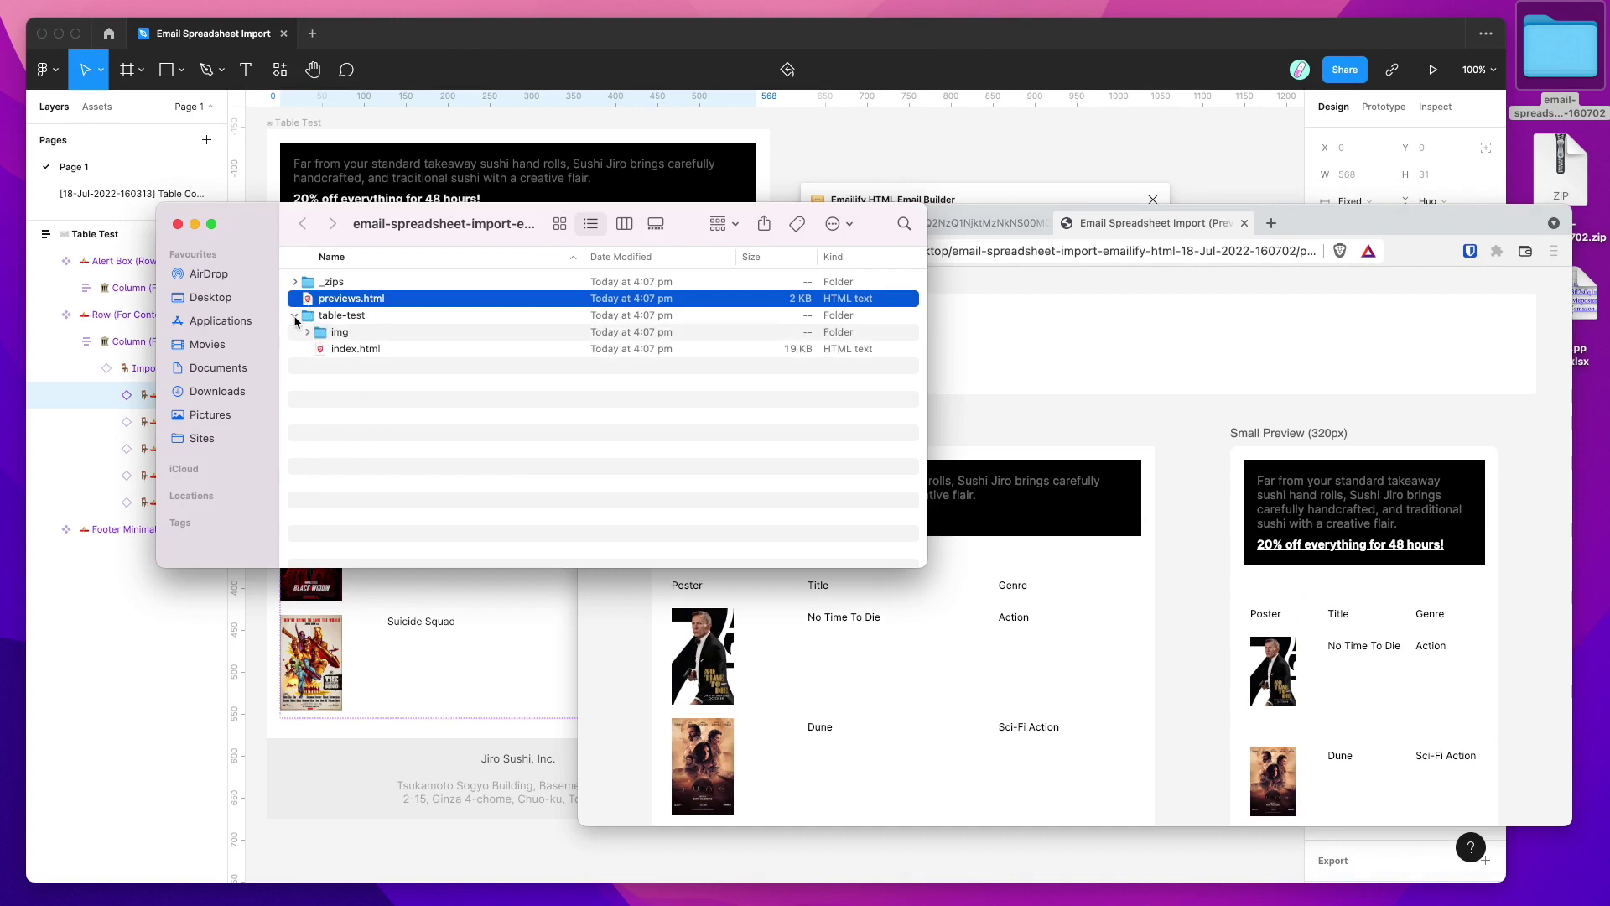
click(358, 317)
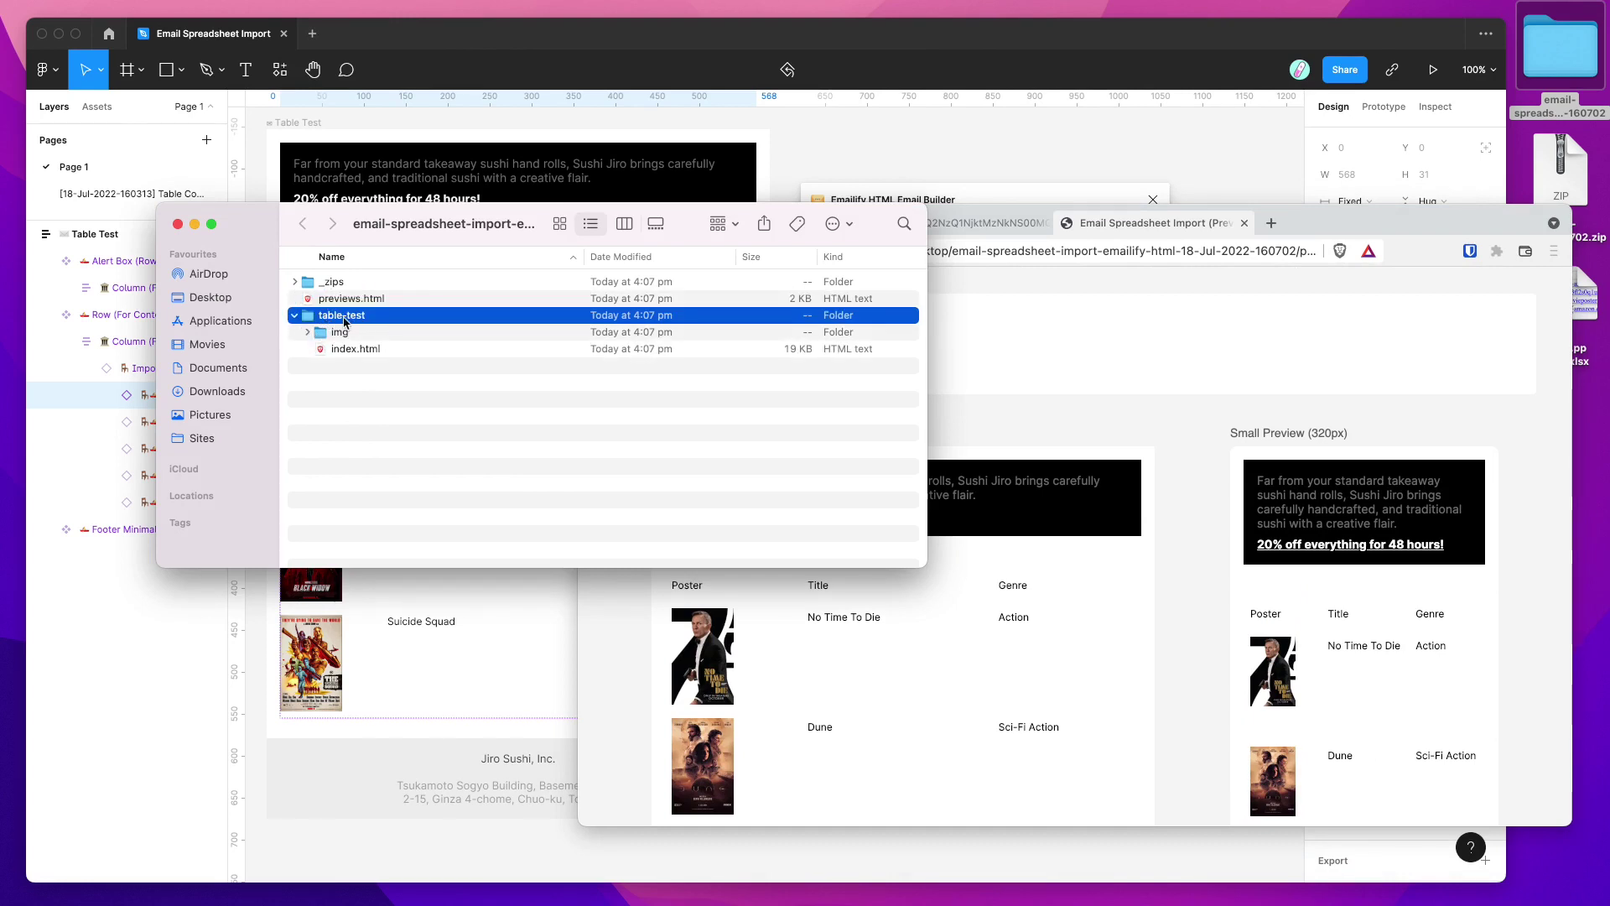
double_click(344, 321)
double_click(342, 302)
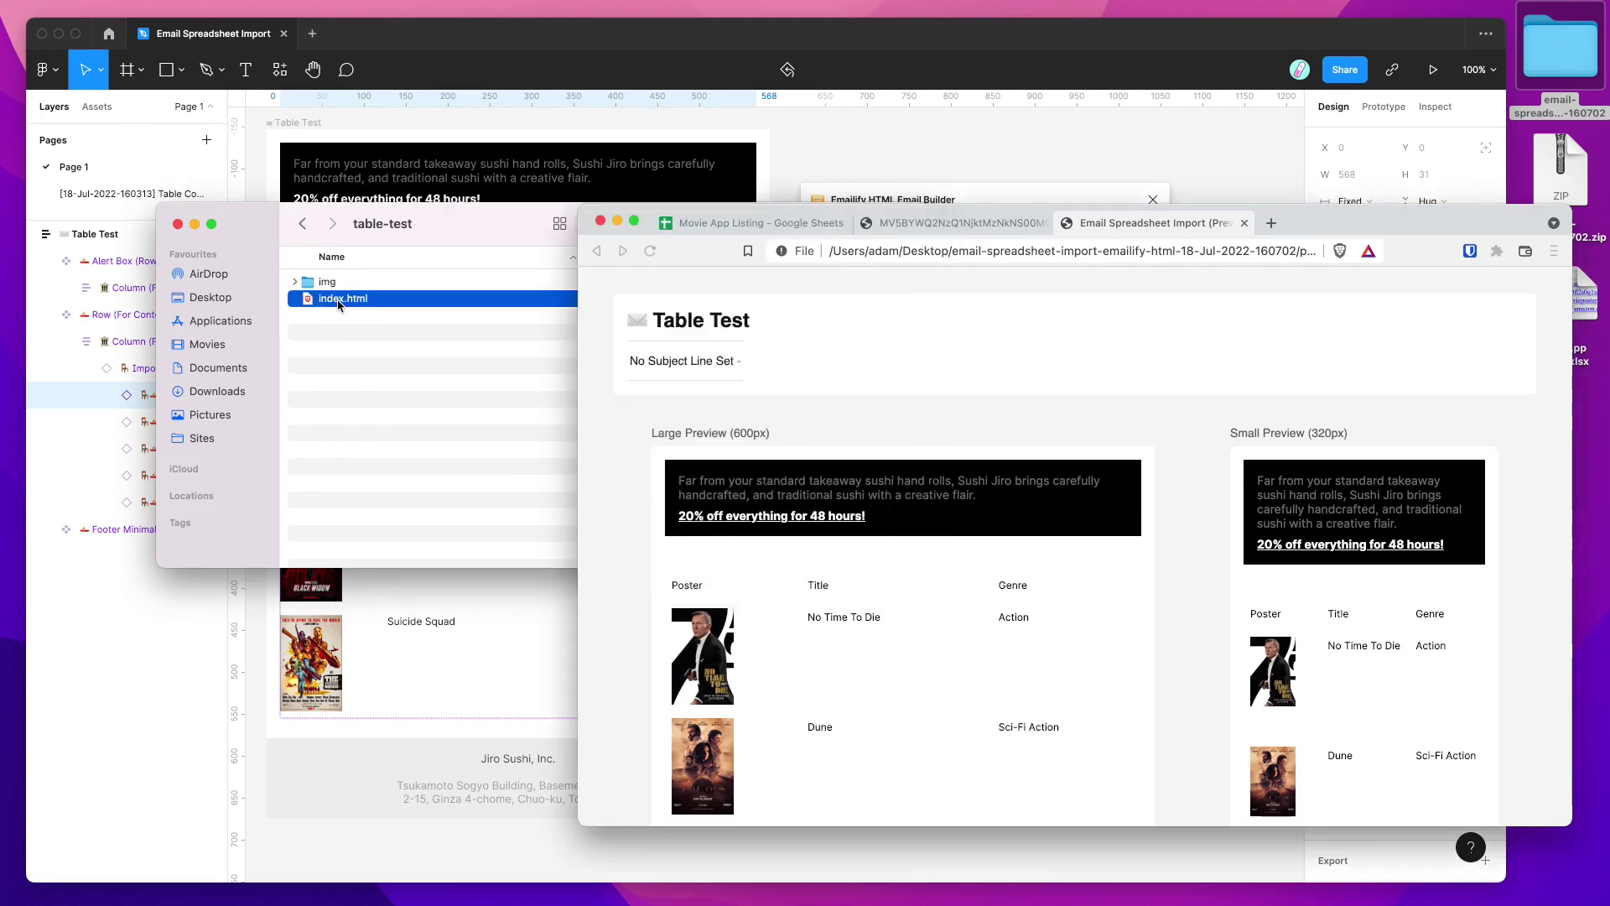
drag(838, 497, 1281, 650)
scroll(1205, 671, down, 3)
click(1100, 676)
scroll(1099, 676, up, 5)
Quick Look the movie poster JPGs inside the img folder.
click(343, 299)
click(295, 282)
click(356, 300)
key(space)
key(space)
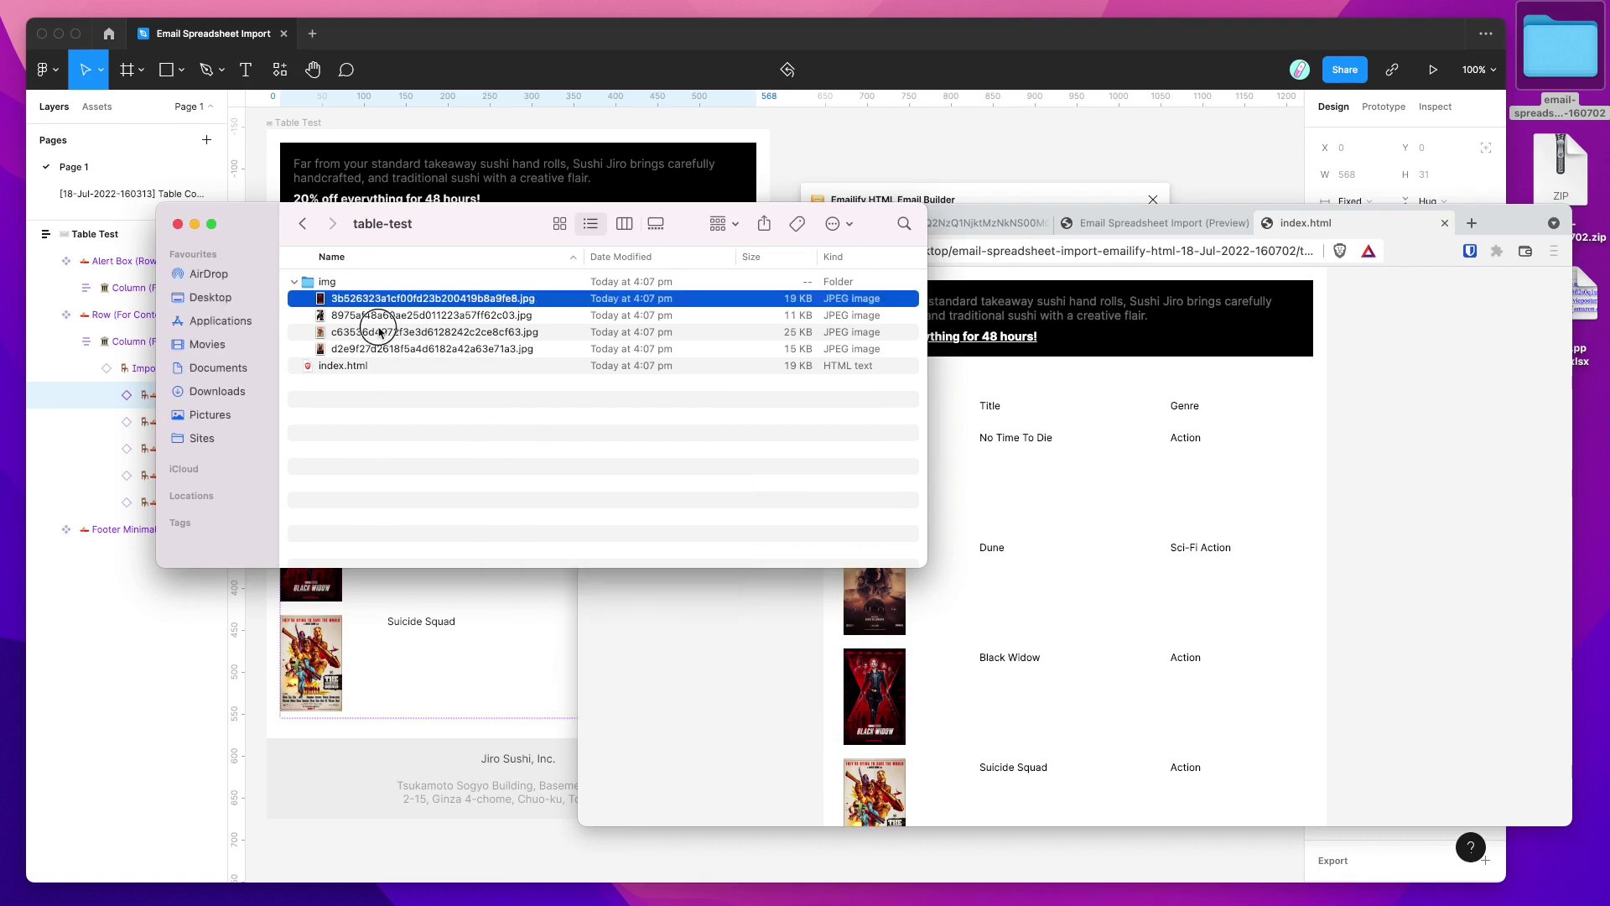
click(382, 333)
key(space)
key(space)
View the HTML page source of index.html in Chrome.
key(super+Tab)
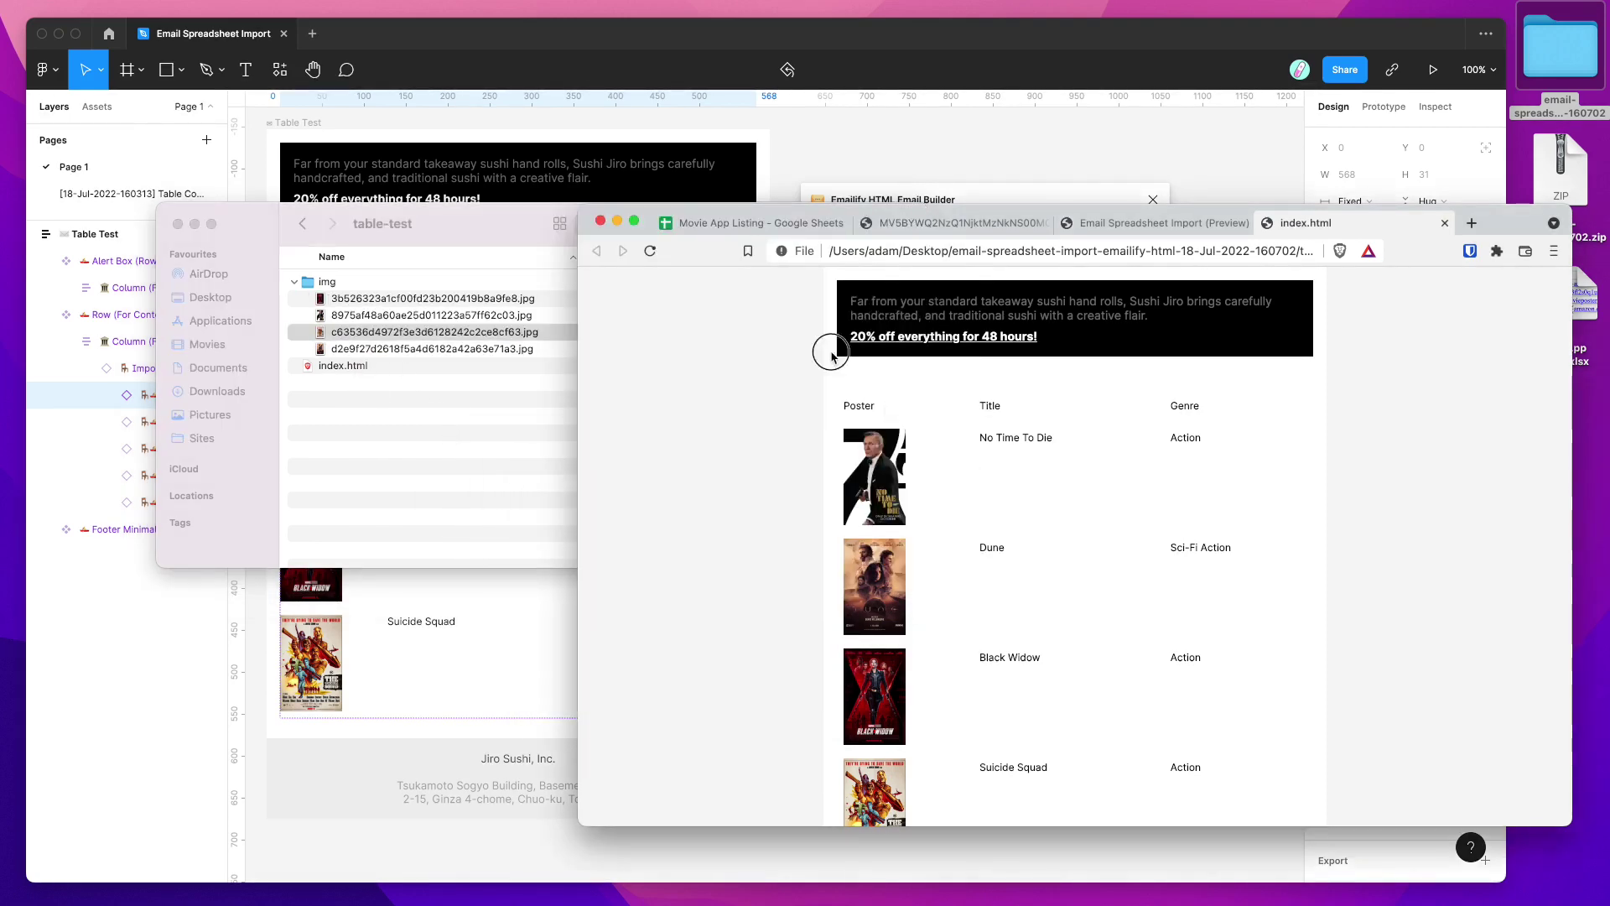
right_click(722, 450)
click(782, 636)
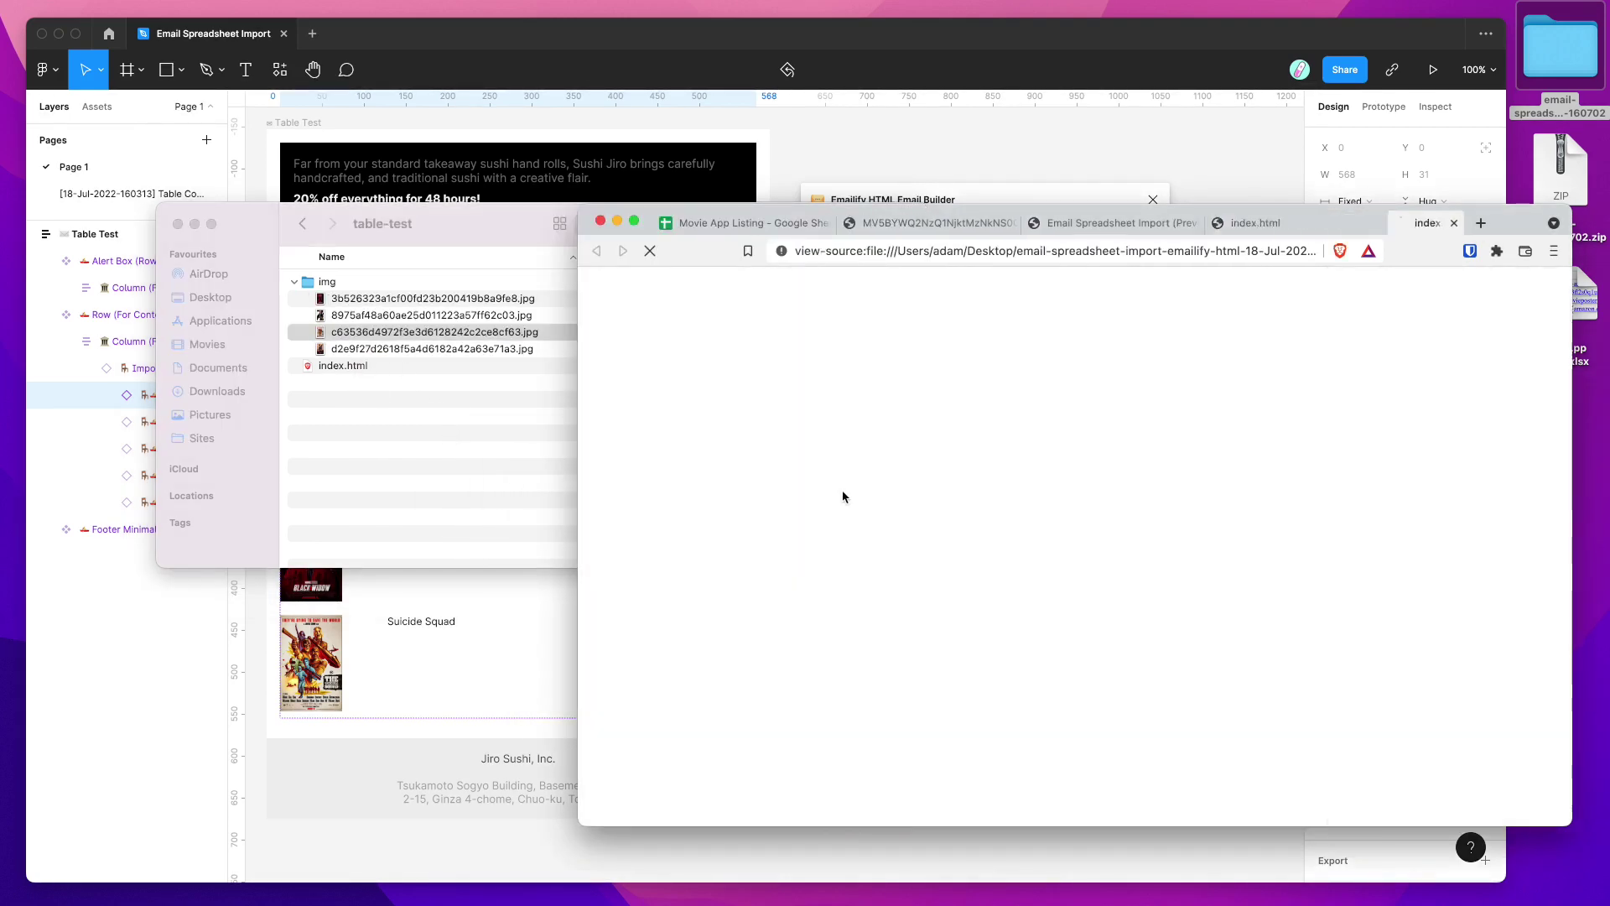
scroll(900, 555, down, 10)
scroll(878, 470, up, 10)
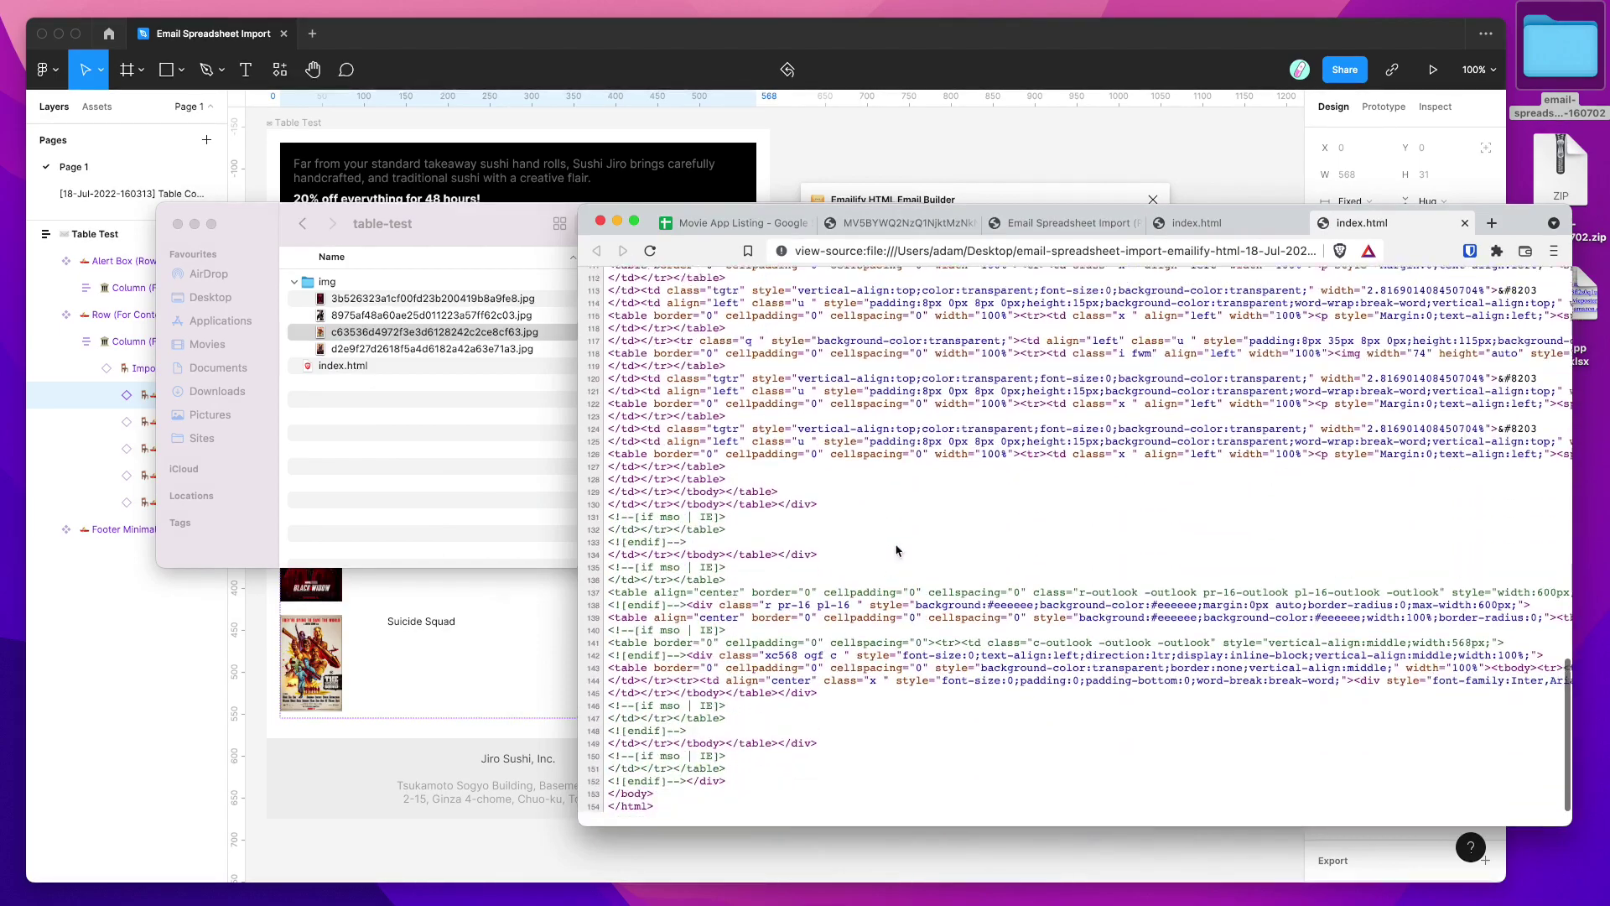
Close Chrome and the export folder window.
click(601, 221)
drag(173, 204, 265, 227)
click(269, 247)
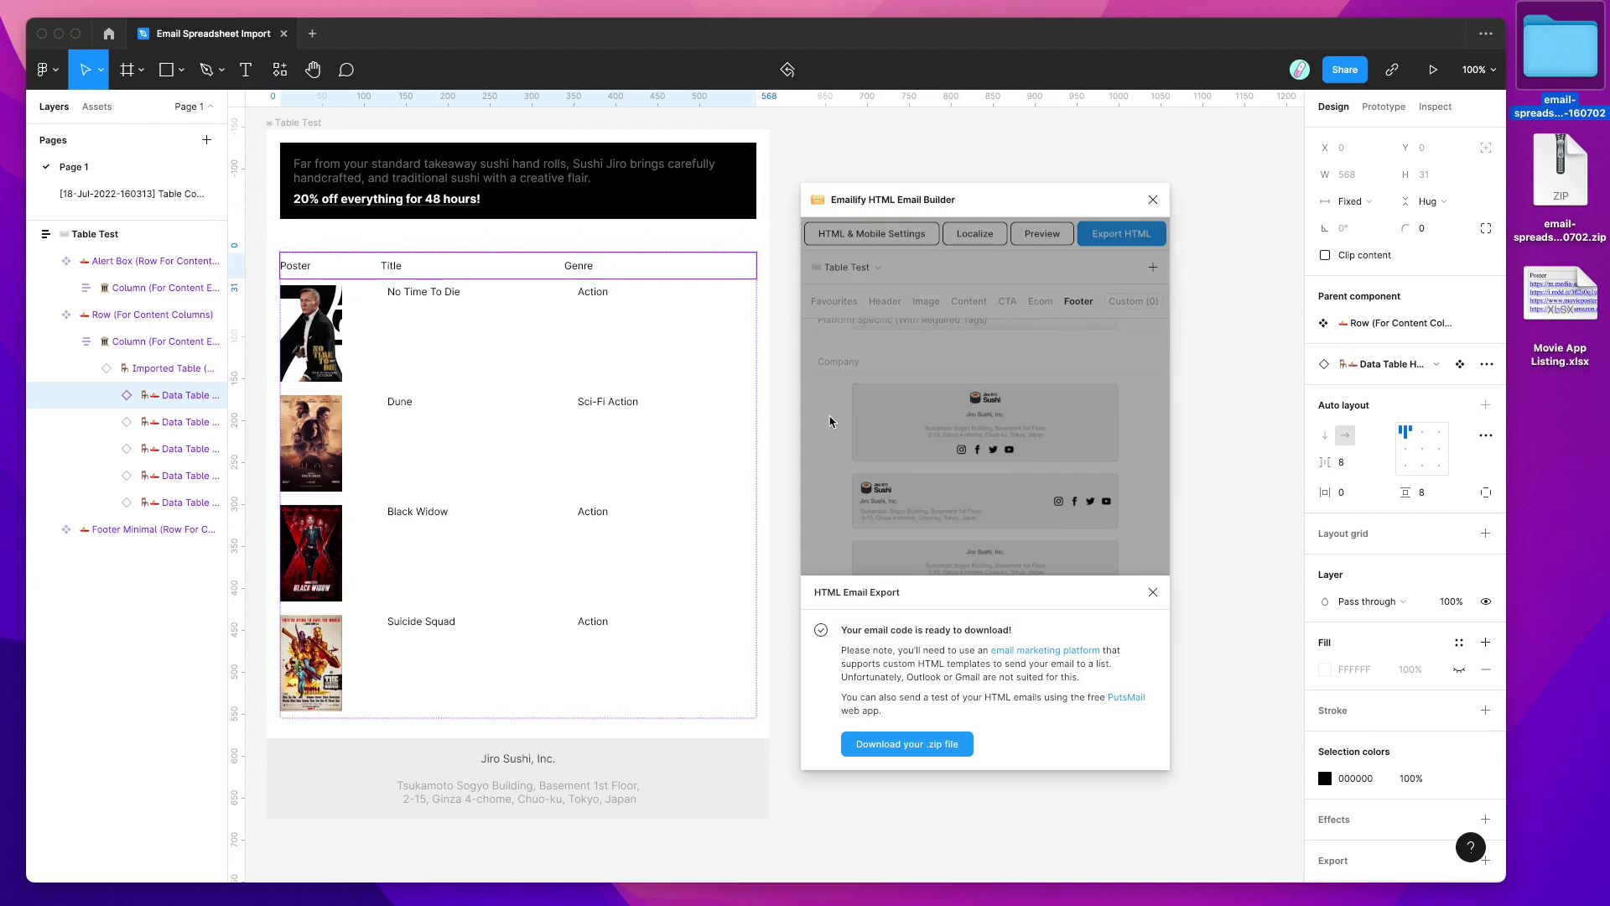
Scroll around the table and dismiss Emailify's HTML Email Export download notice.
scroll(534, 353, up, 1)
scroll(534, 356, up, 1)
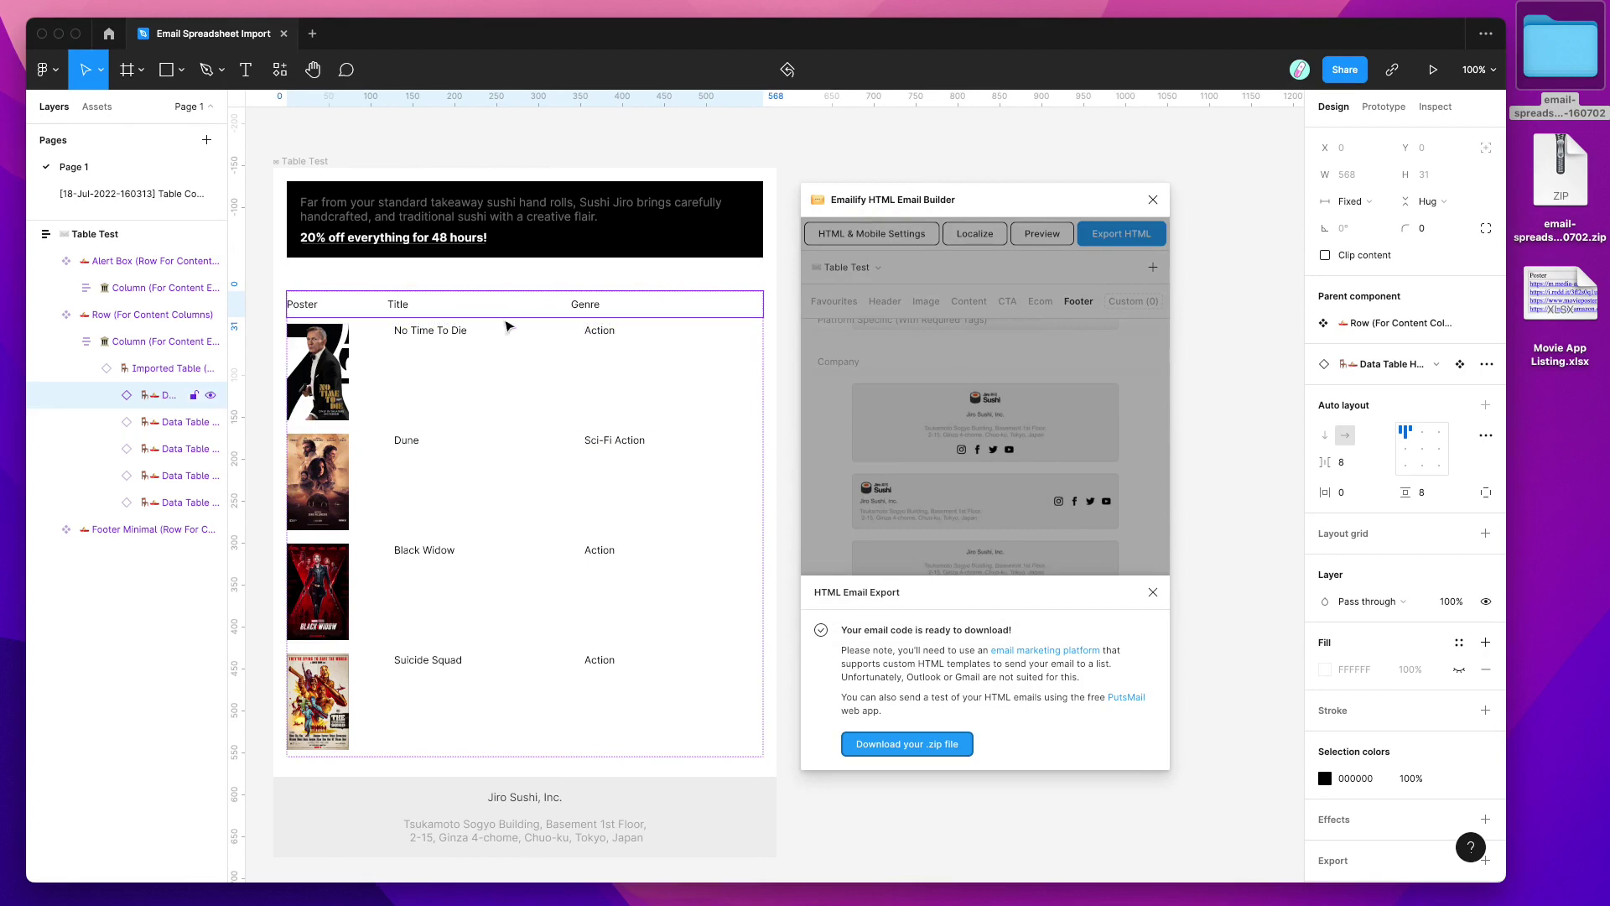
scroll(506, 374, down, 2)
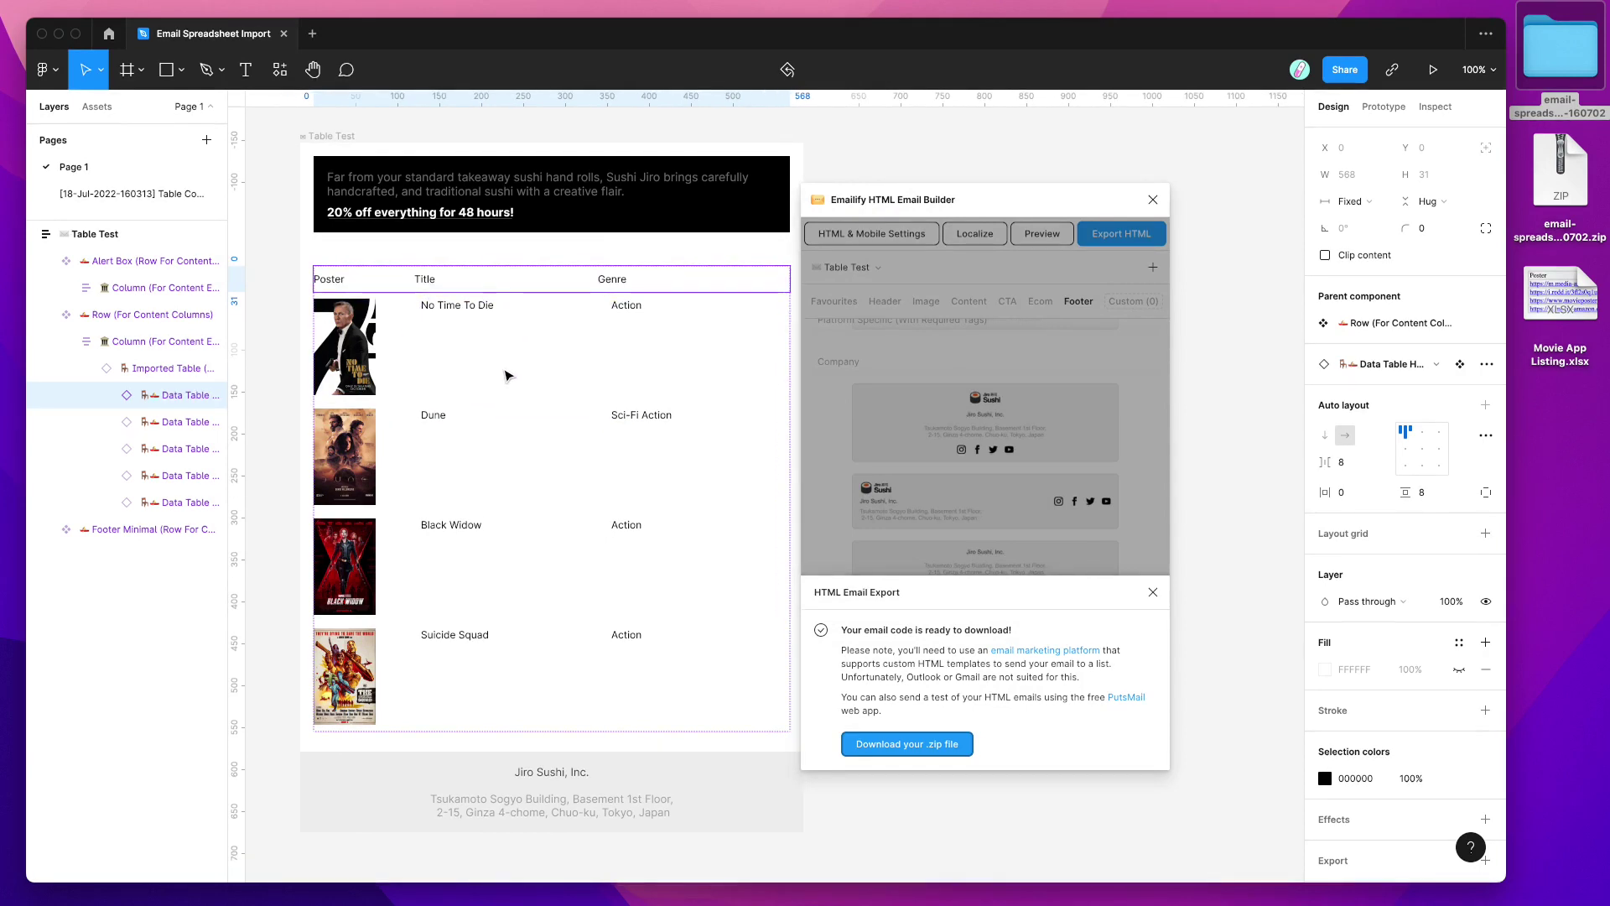
scroll(507, 375, right, 1)
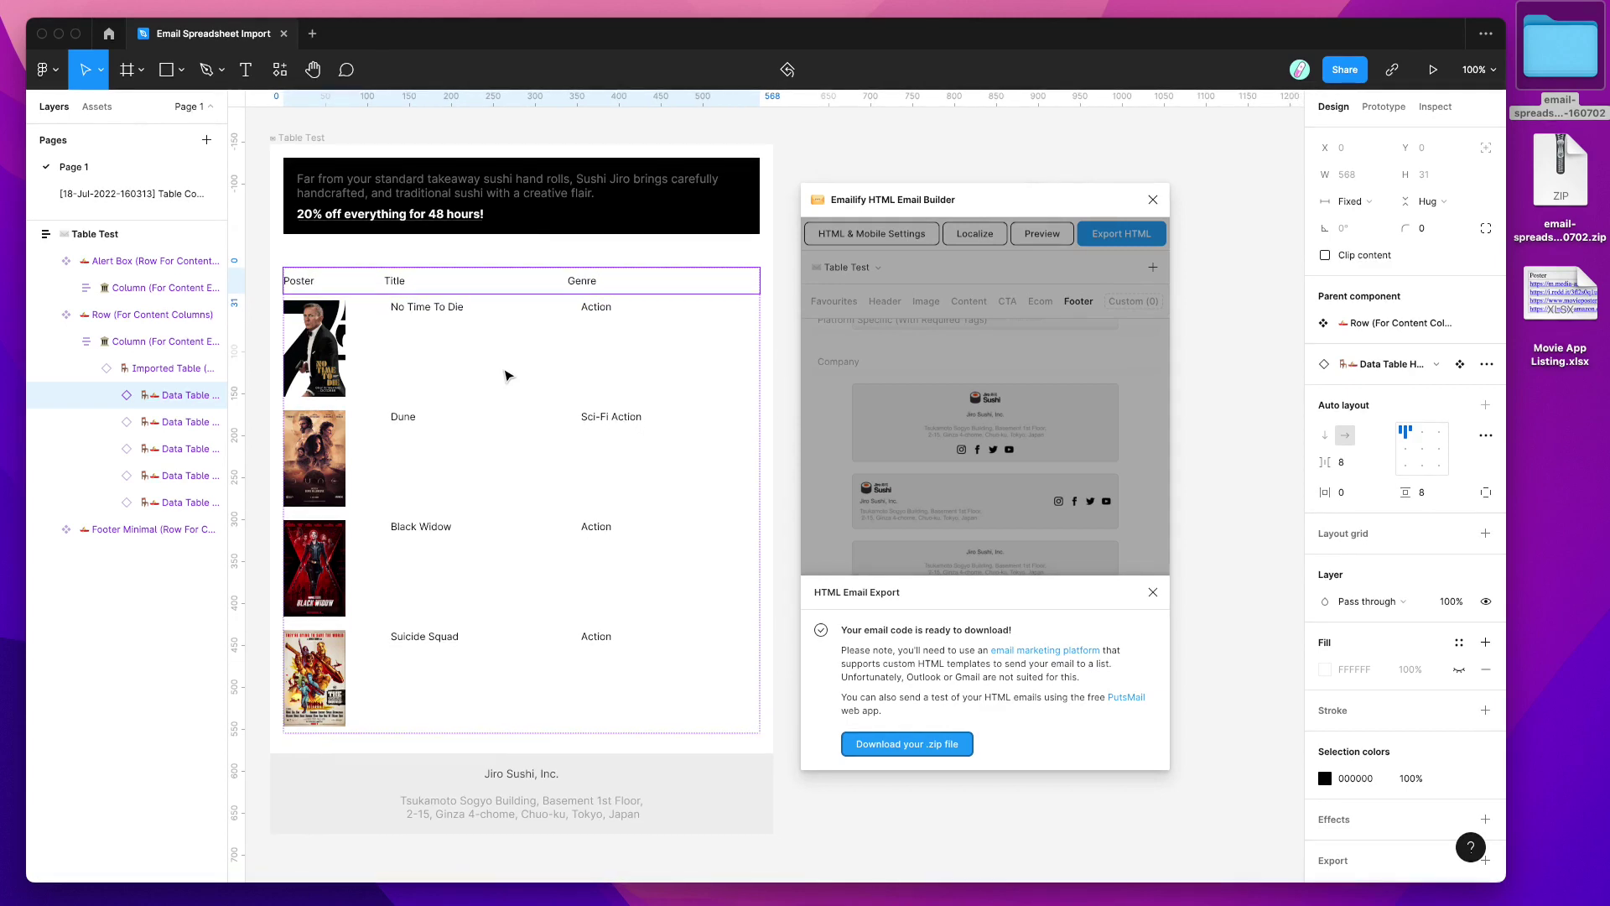
click(826, 443)
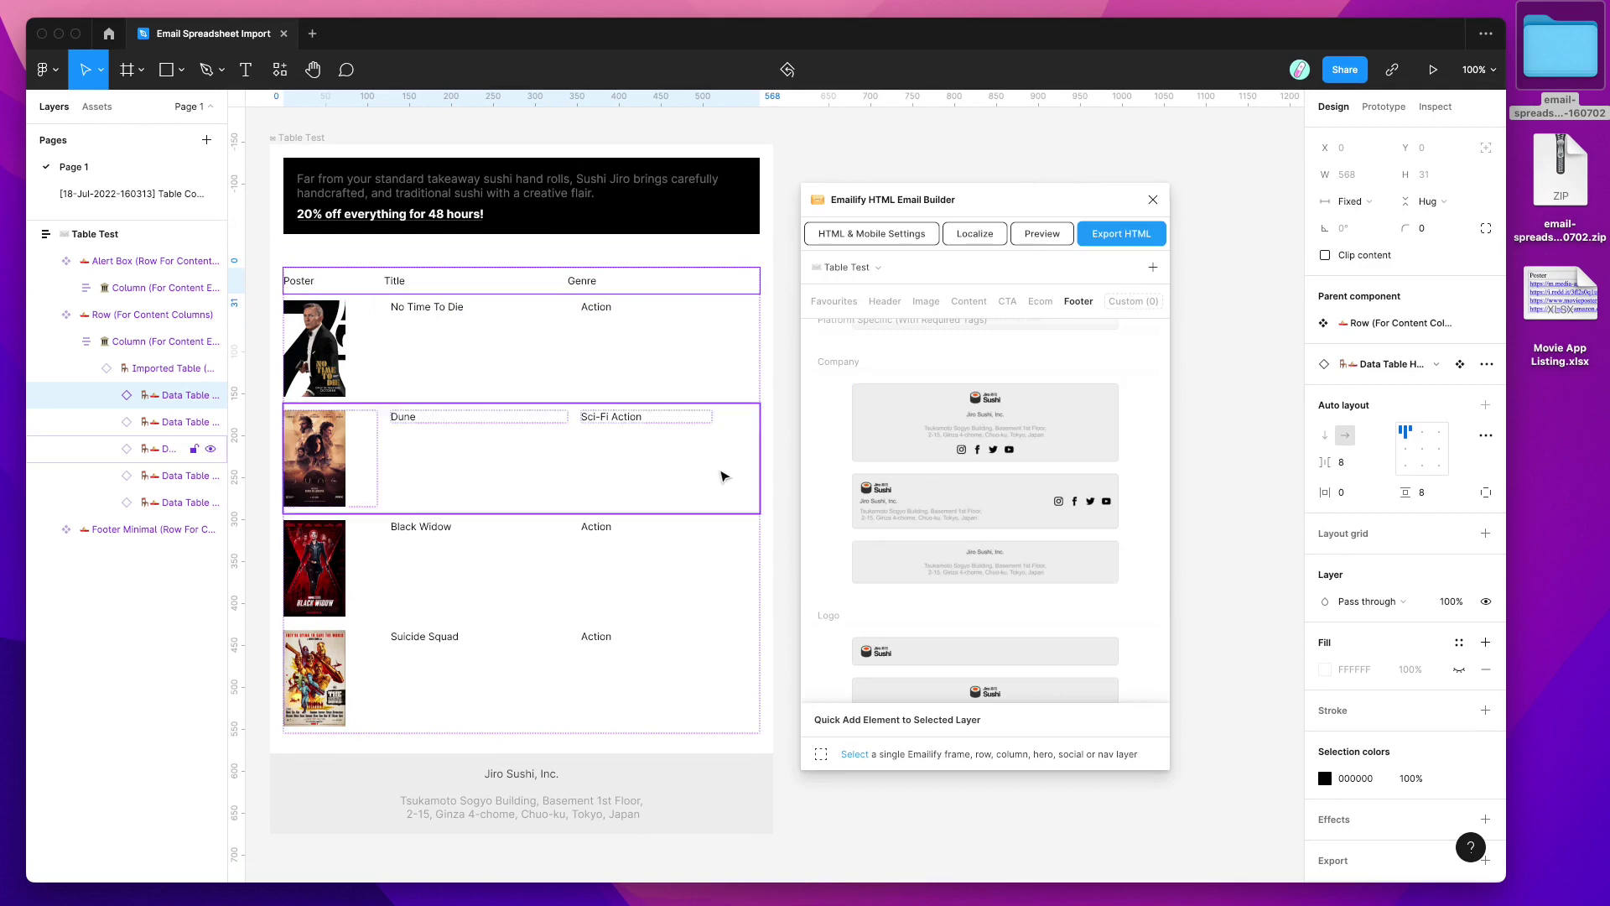
Show the Header blocks in Emailify's element library.
scroll(569, 379, up, 4)
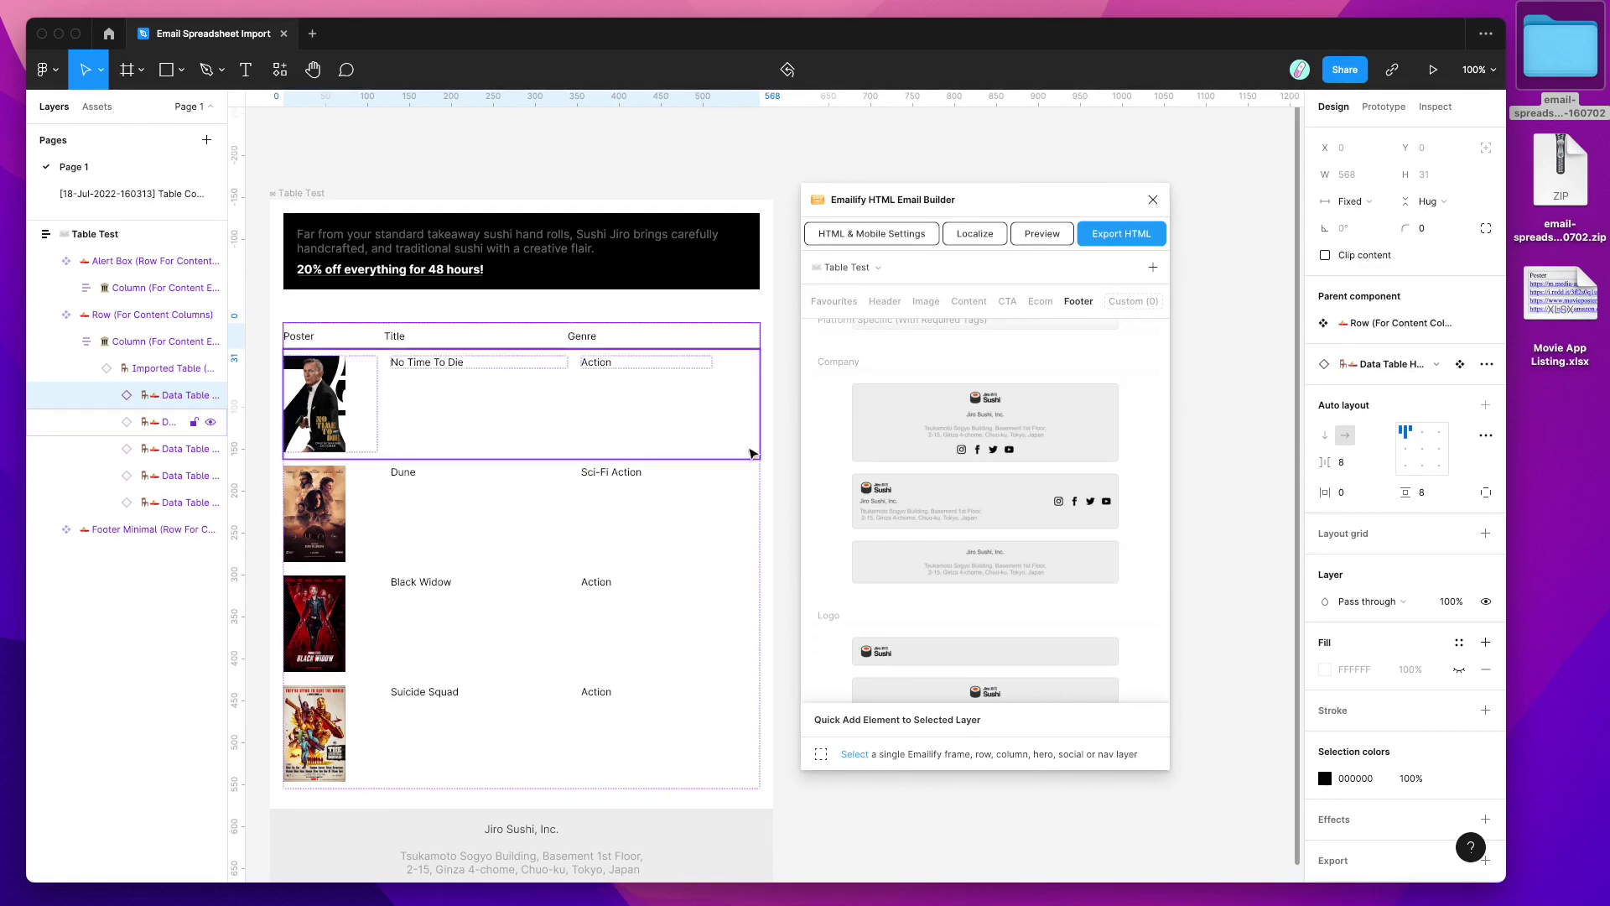
scroll(847, 453, up, 10)
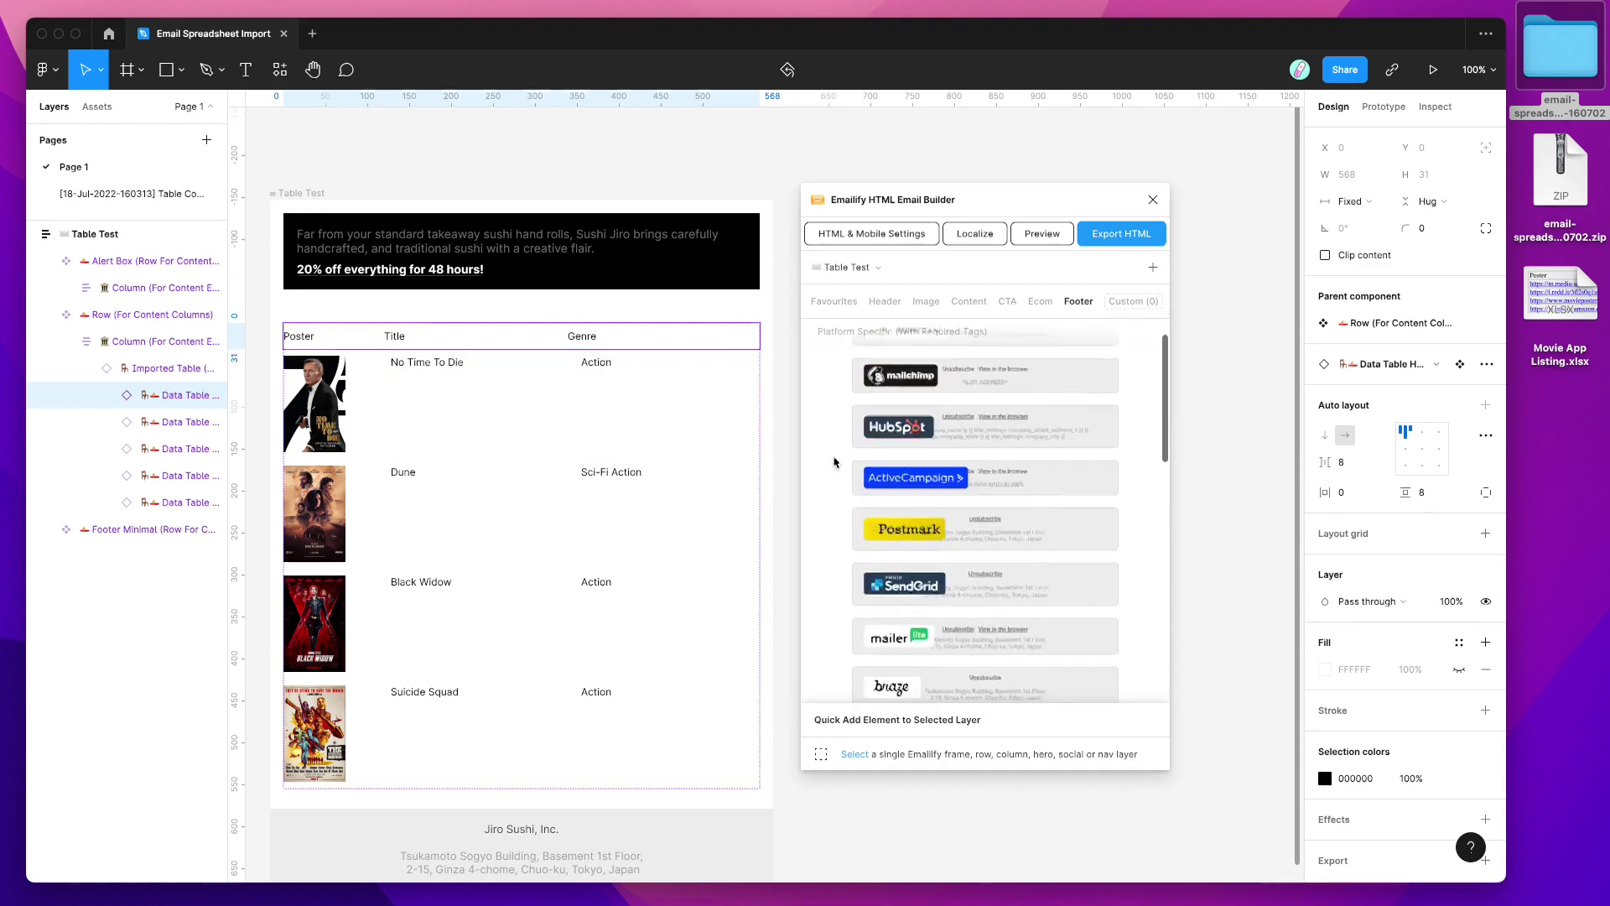
click(885, 302)
drag(942, 195, 951, 186)
Glance at the imported table page, then return to Page 1's Table Test email.
scroll(718, 291, right, 1)
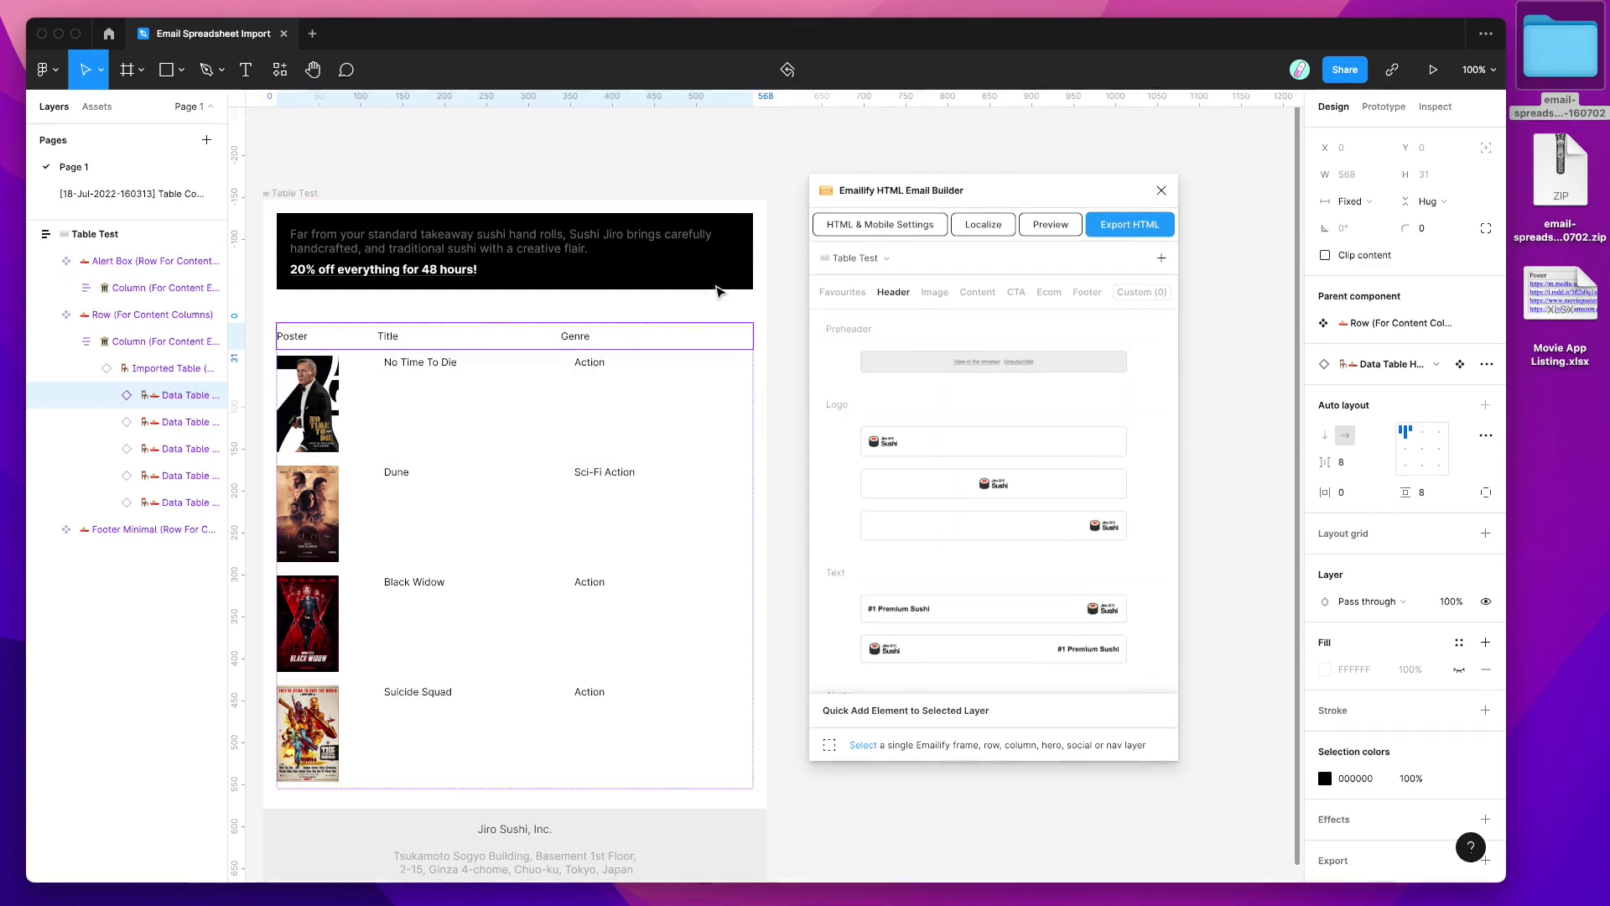
scroll(717, 291, left, 2)
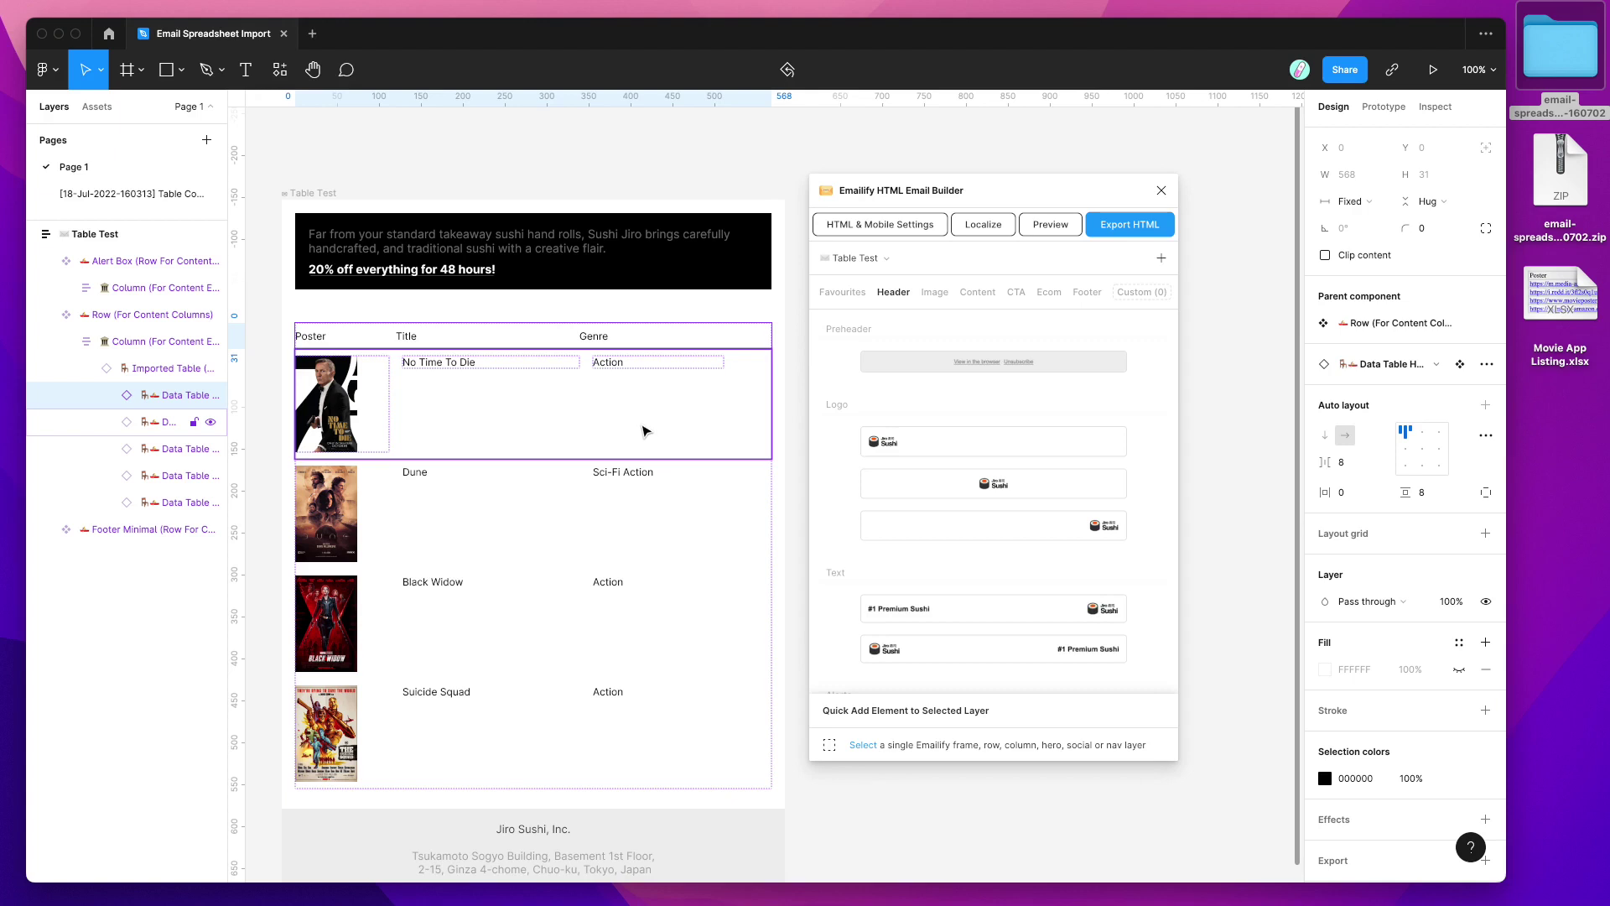
scroll(644, 432, up, 1)
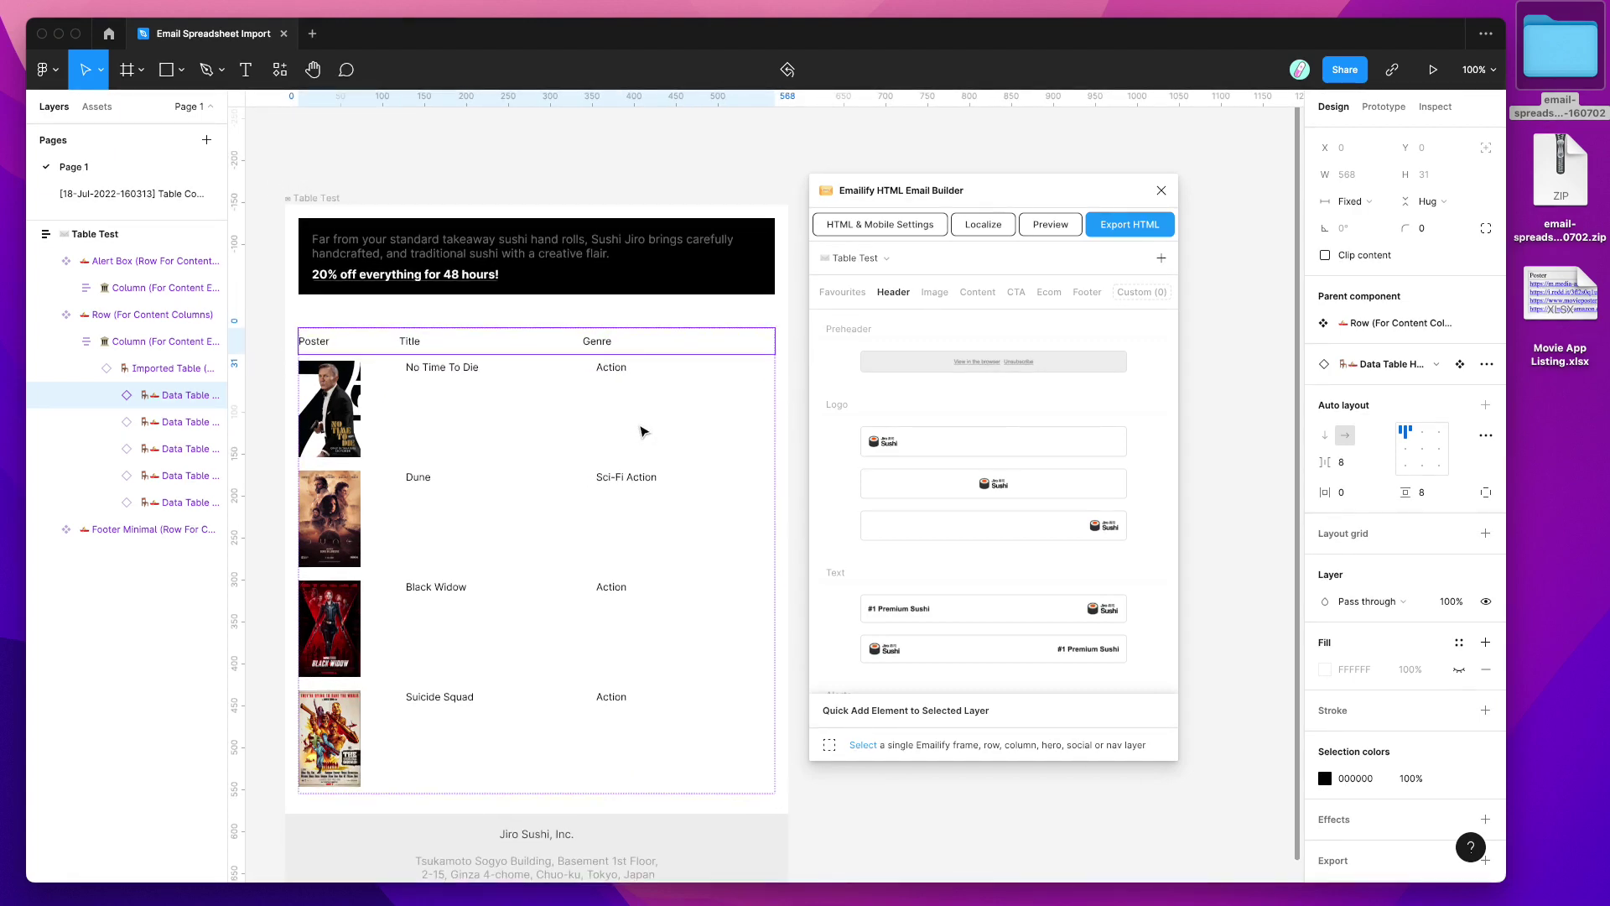
click(120, 196)
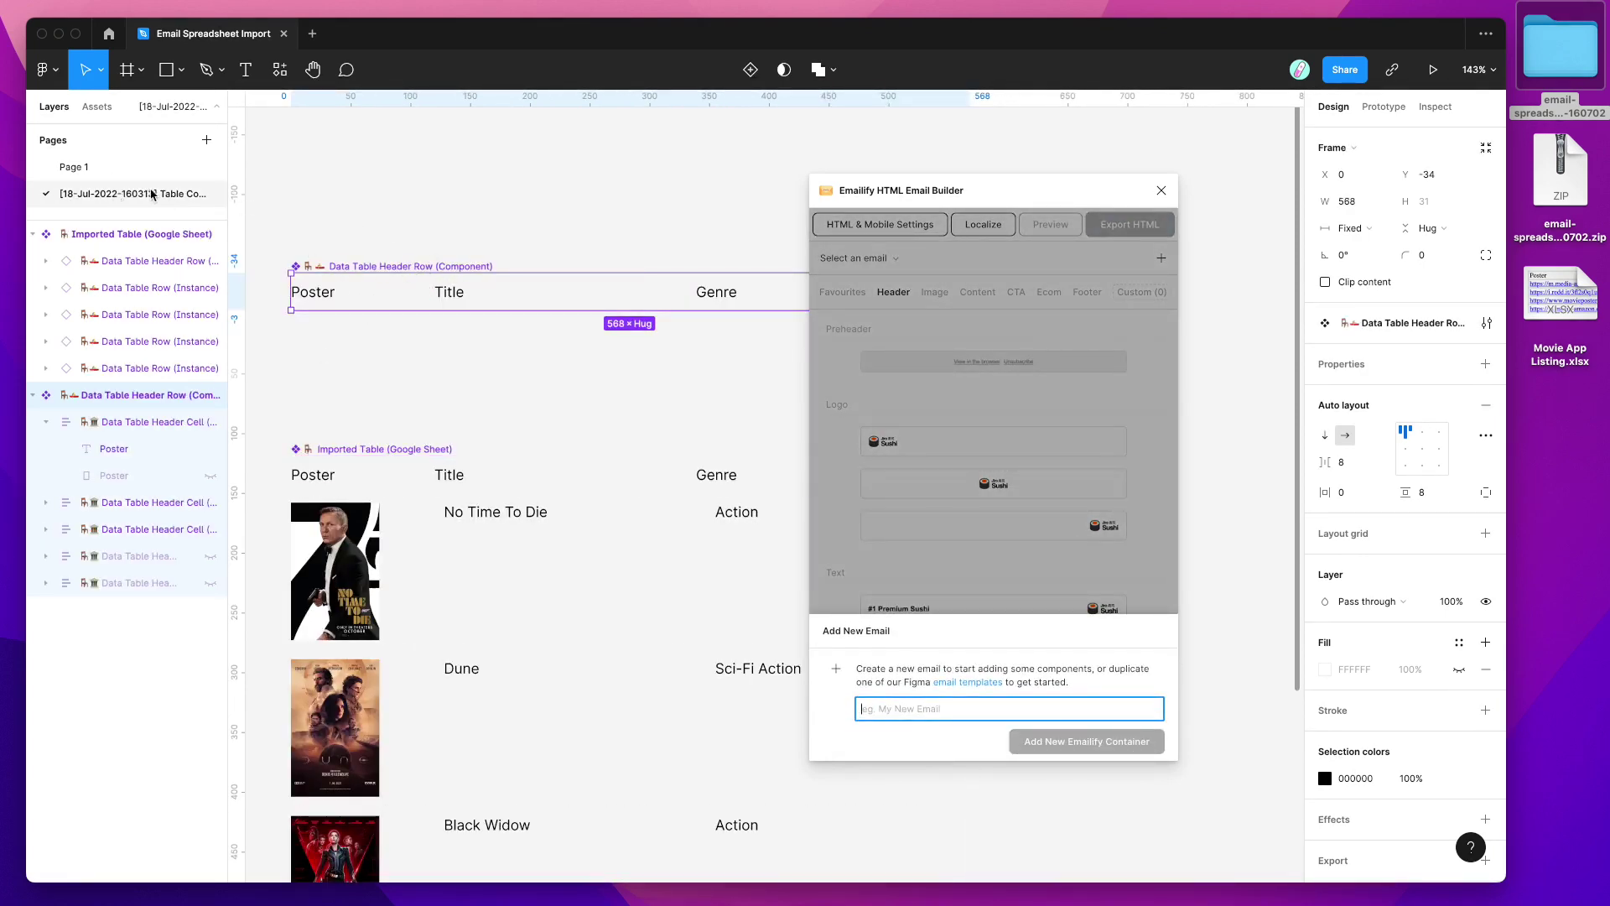
click(109, 167)
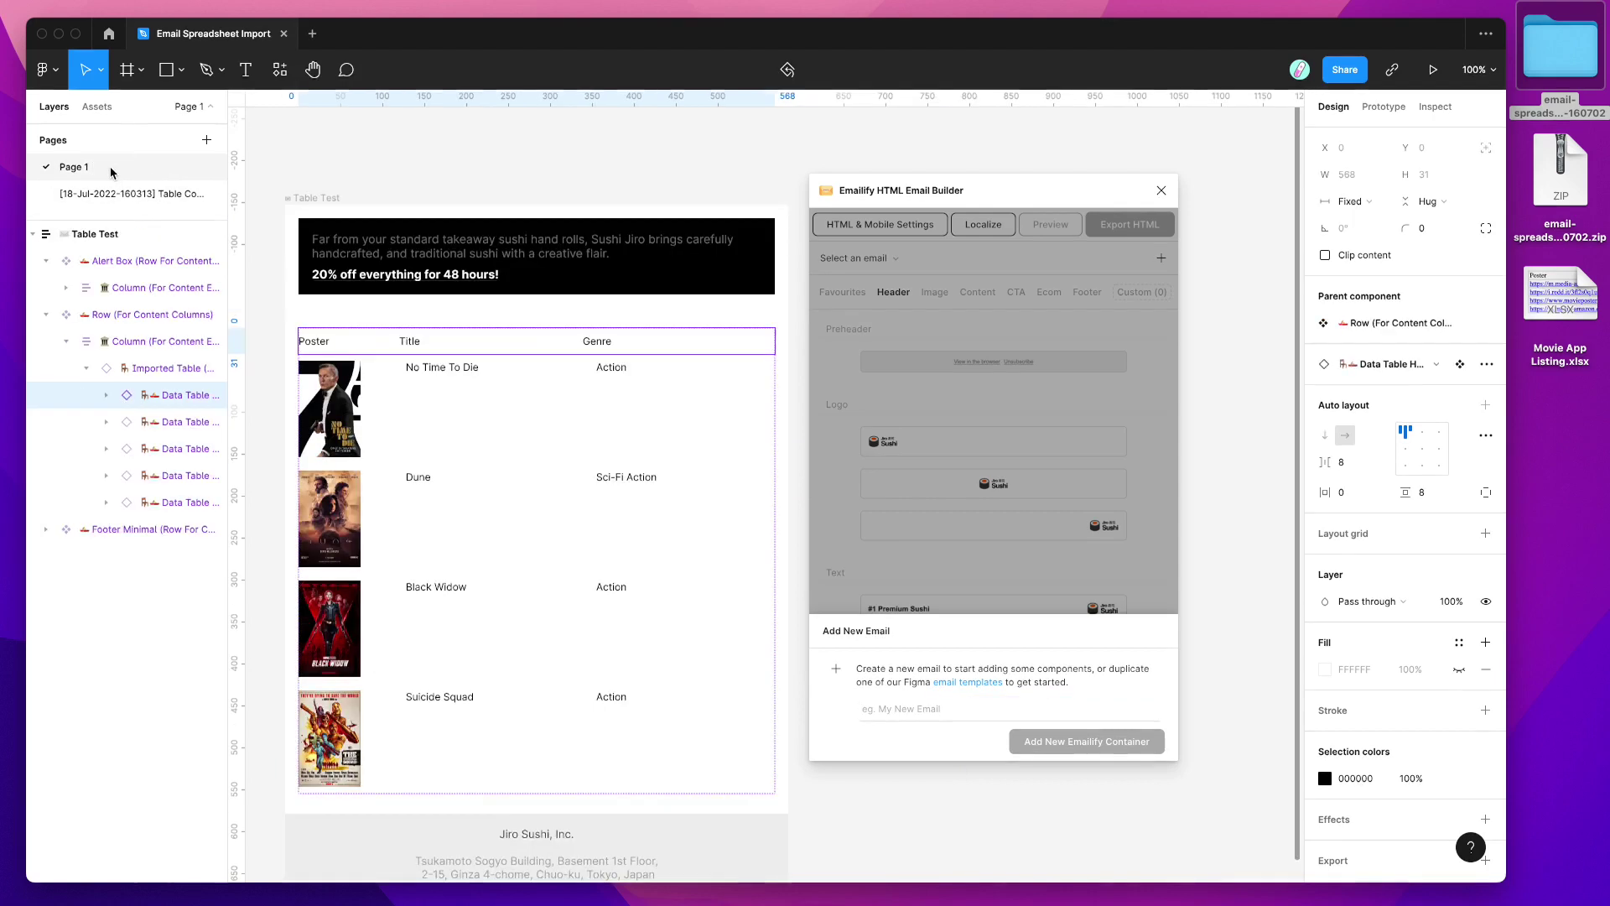
drag(937, 199, 956, 193)
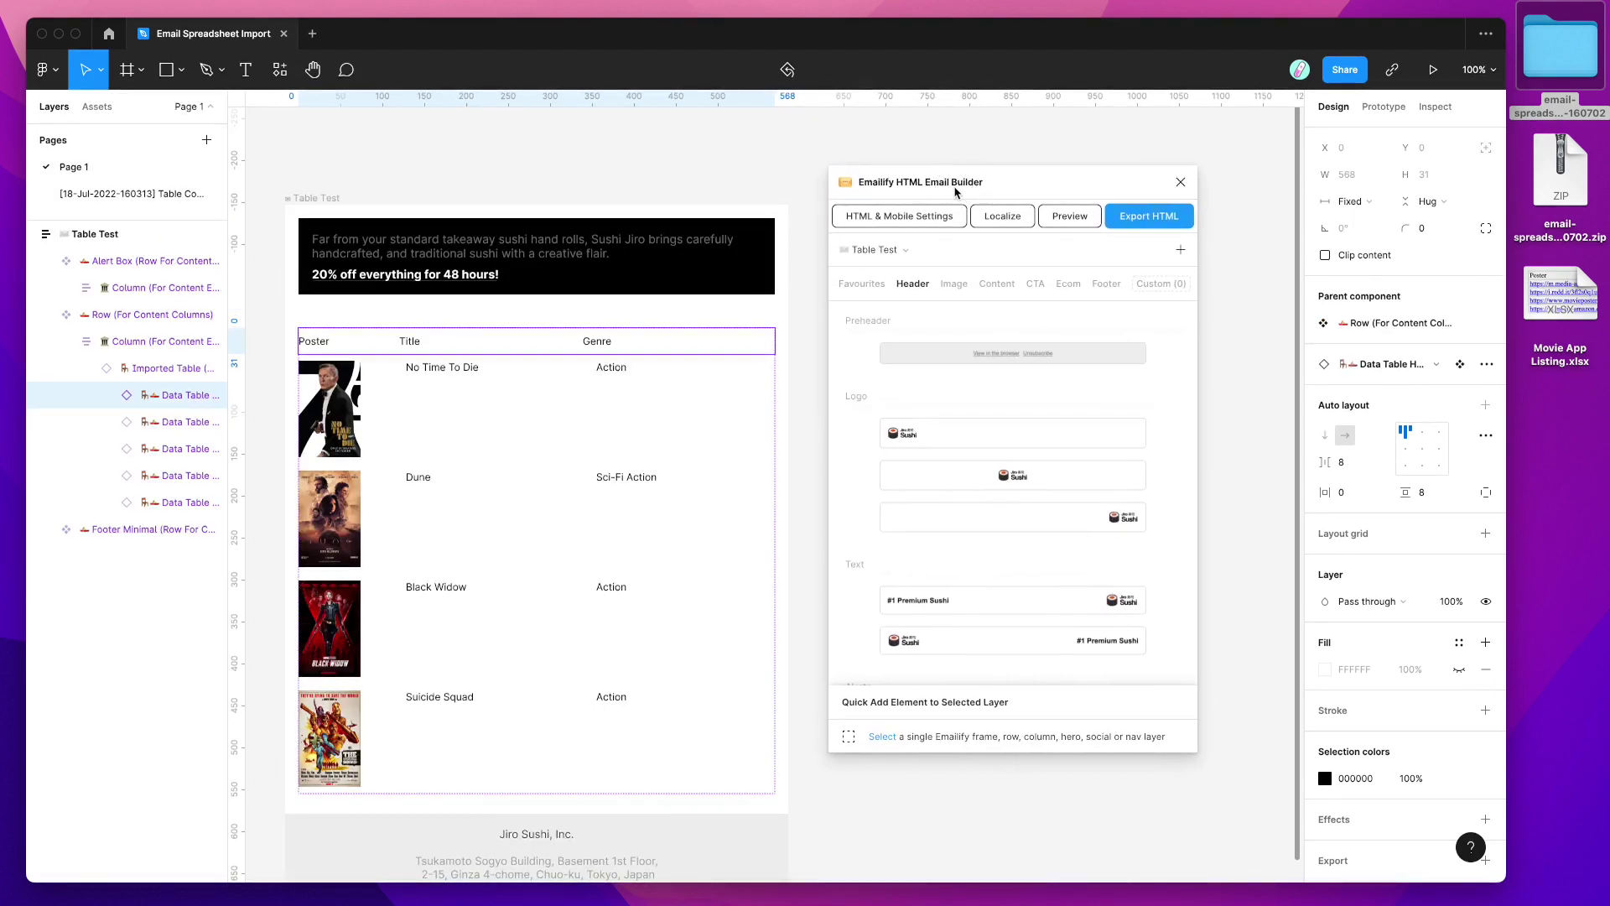